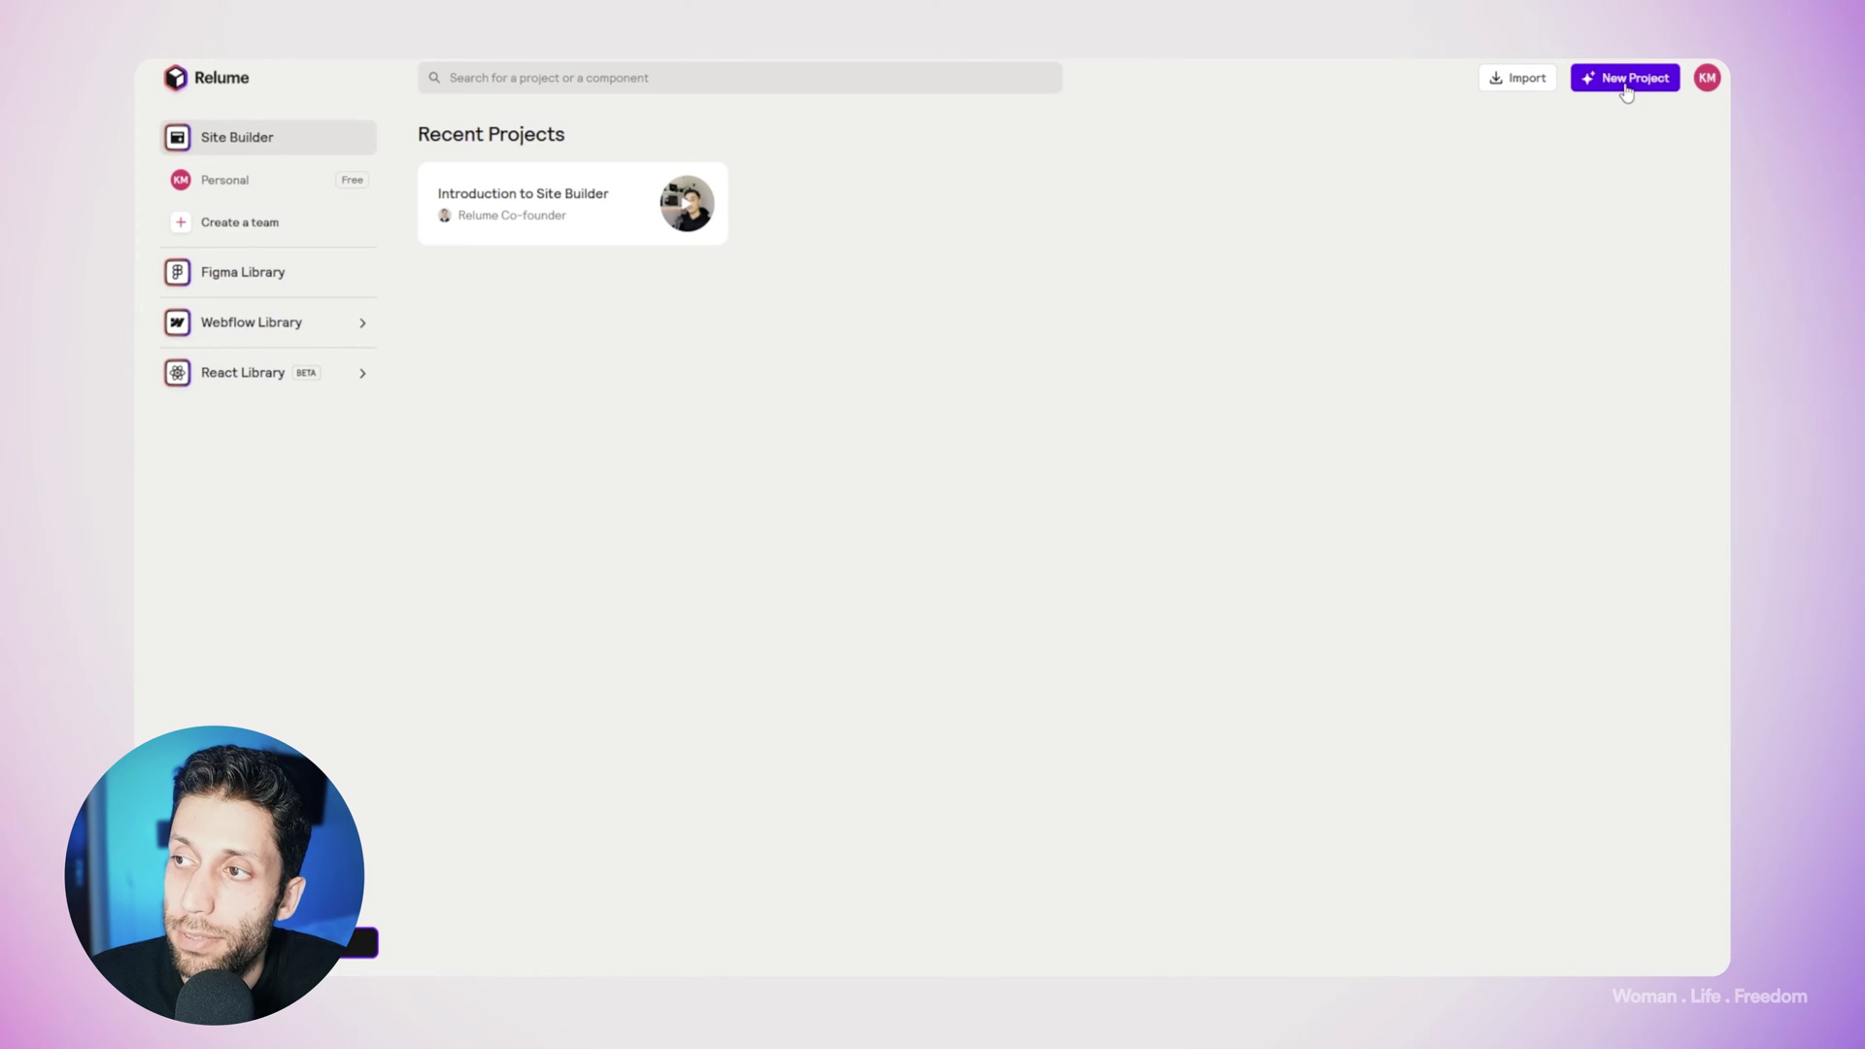
# Start a new project from the Site Builder dashboard.
pyautogui.click(1623, 85)
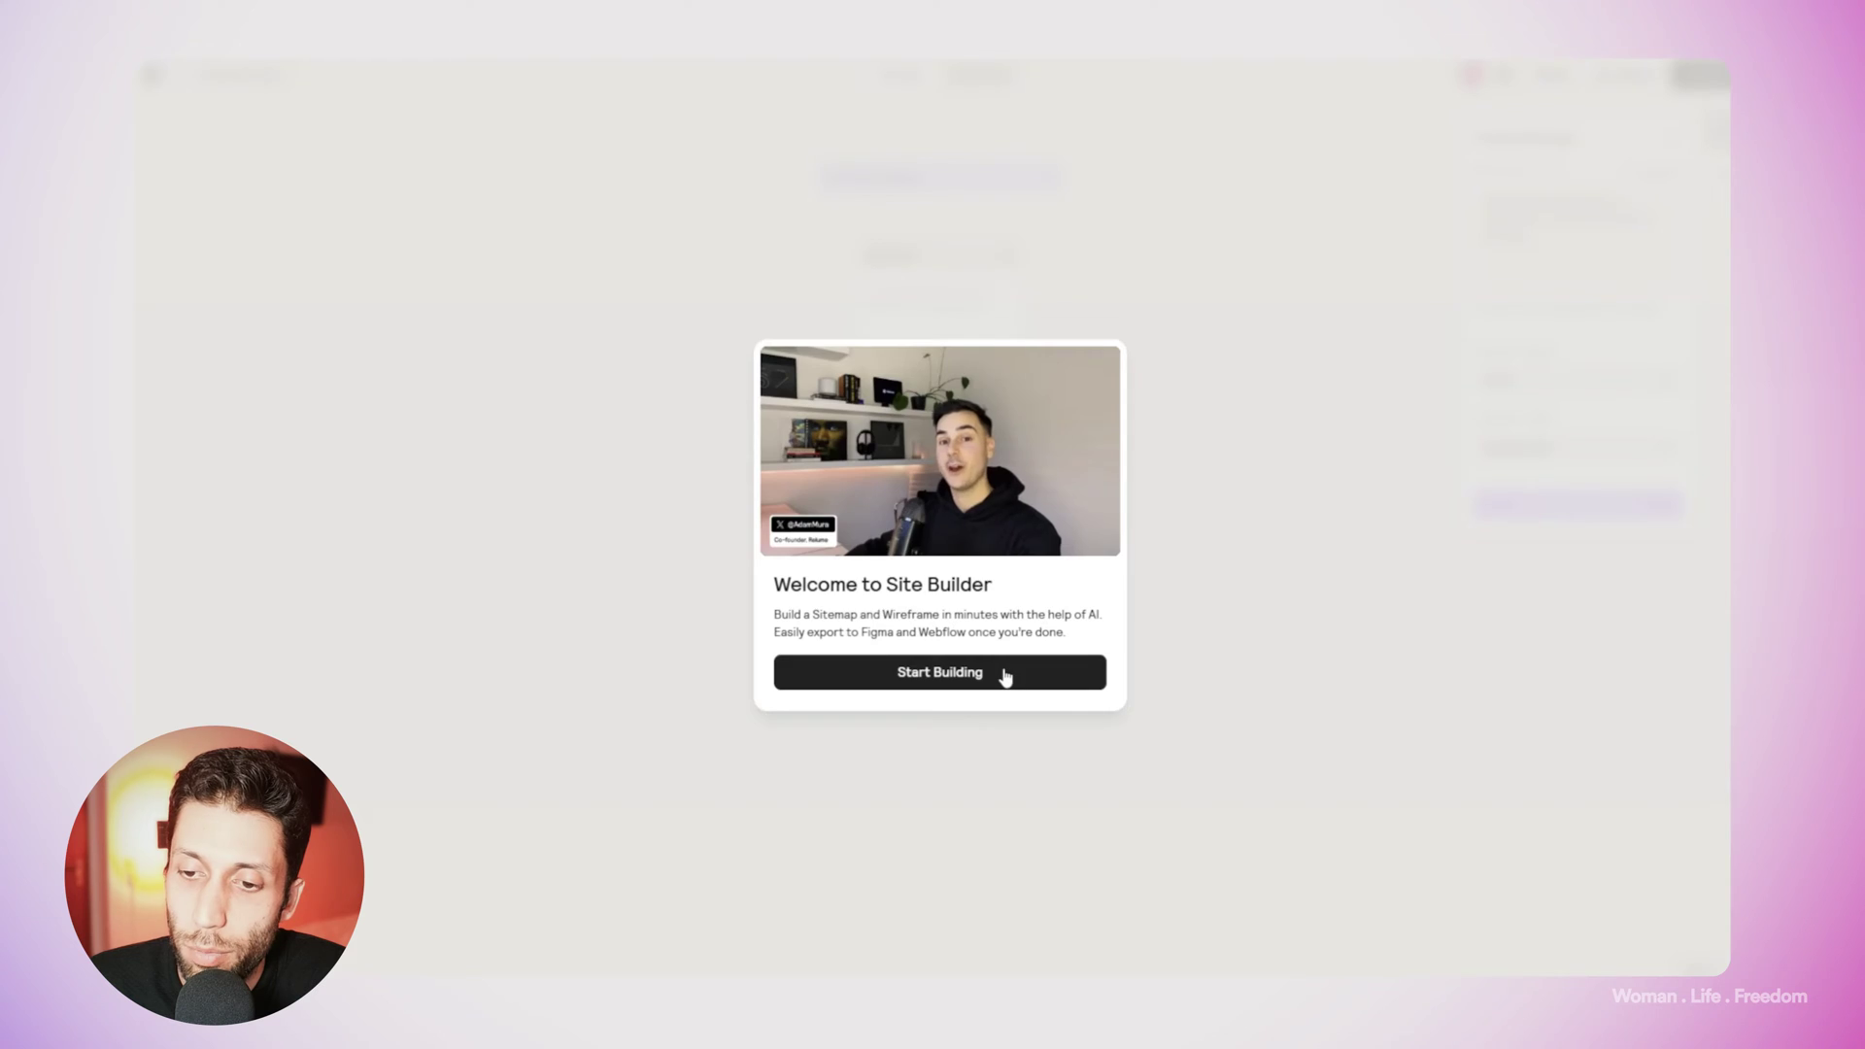
# Dismiss the welcome modal and preview the empty Home page as a wireframe.
pyautogui.click(1004, 672)
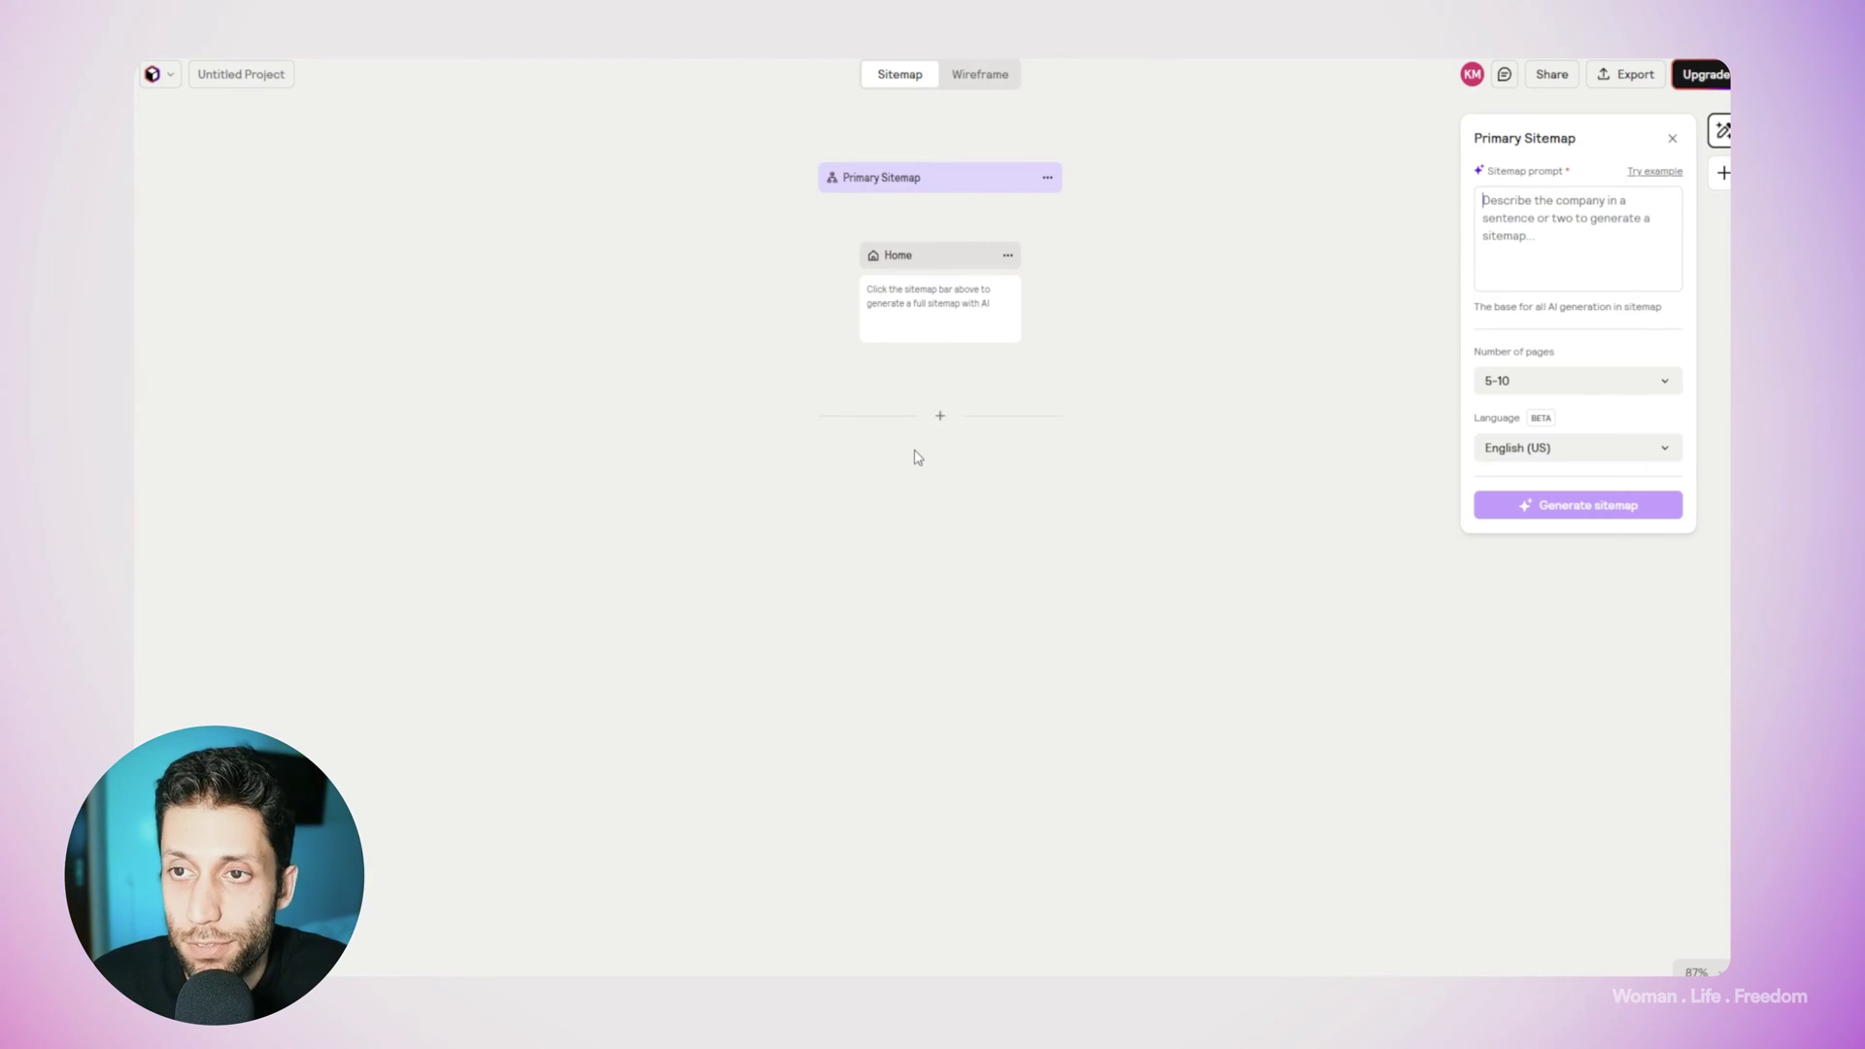
pyautogui.click(976, 77)
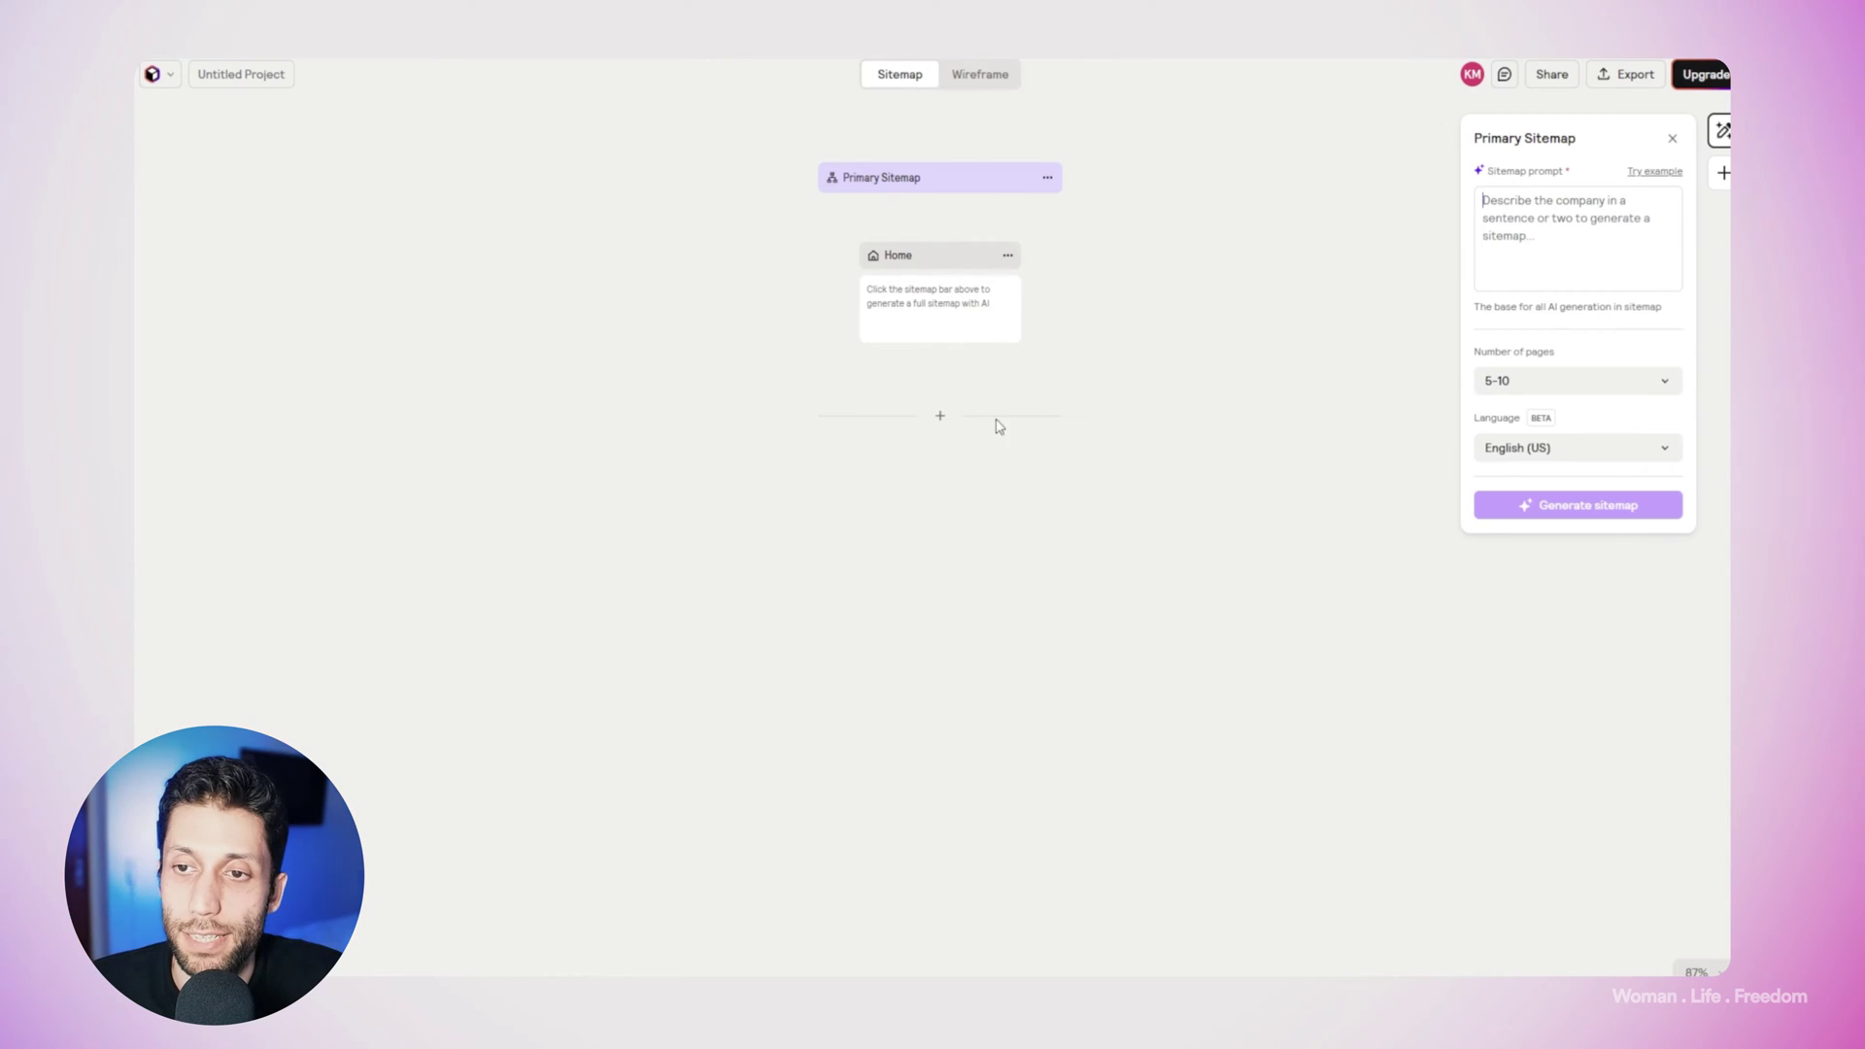
pyautogui.moveTo(940, 296)
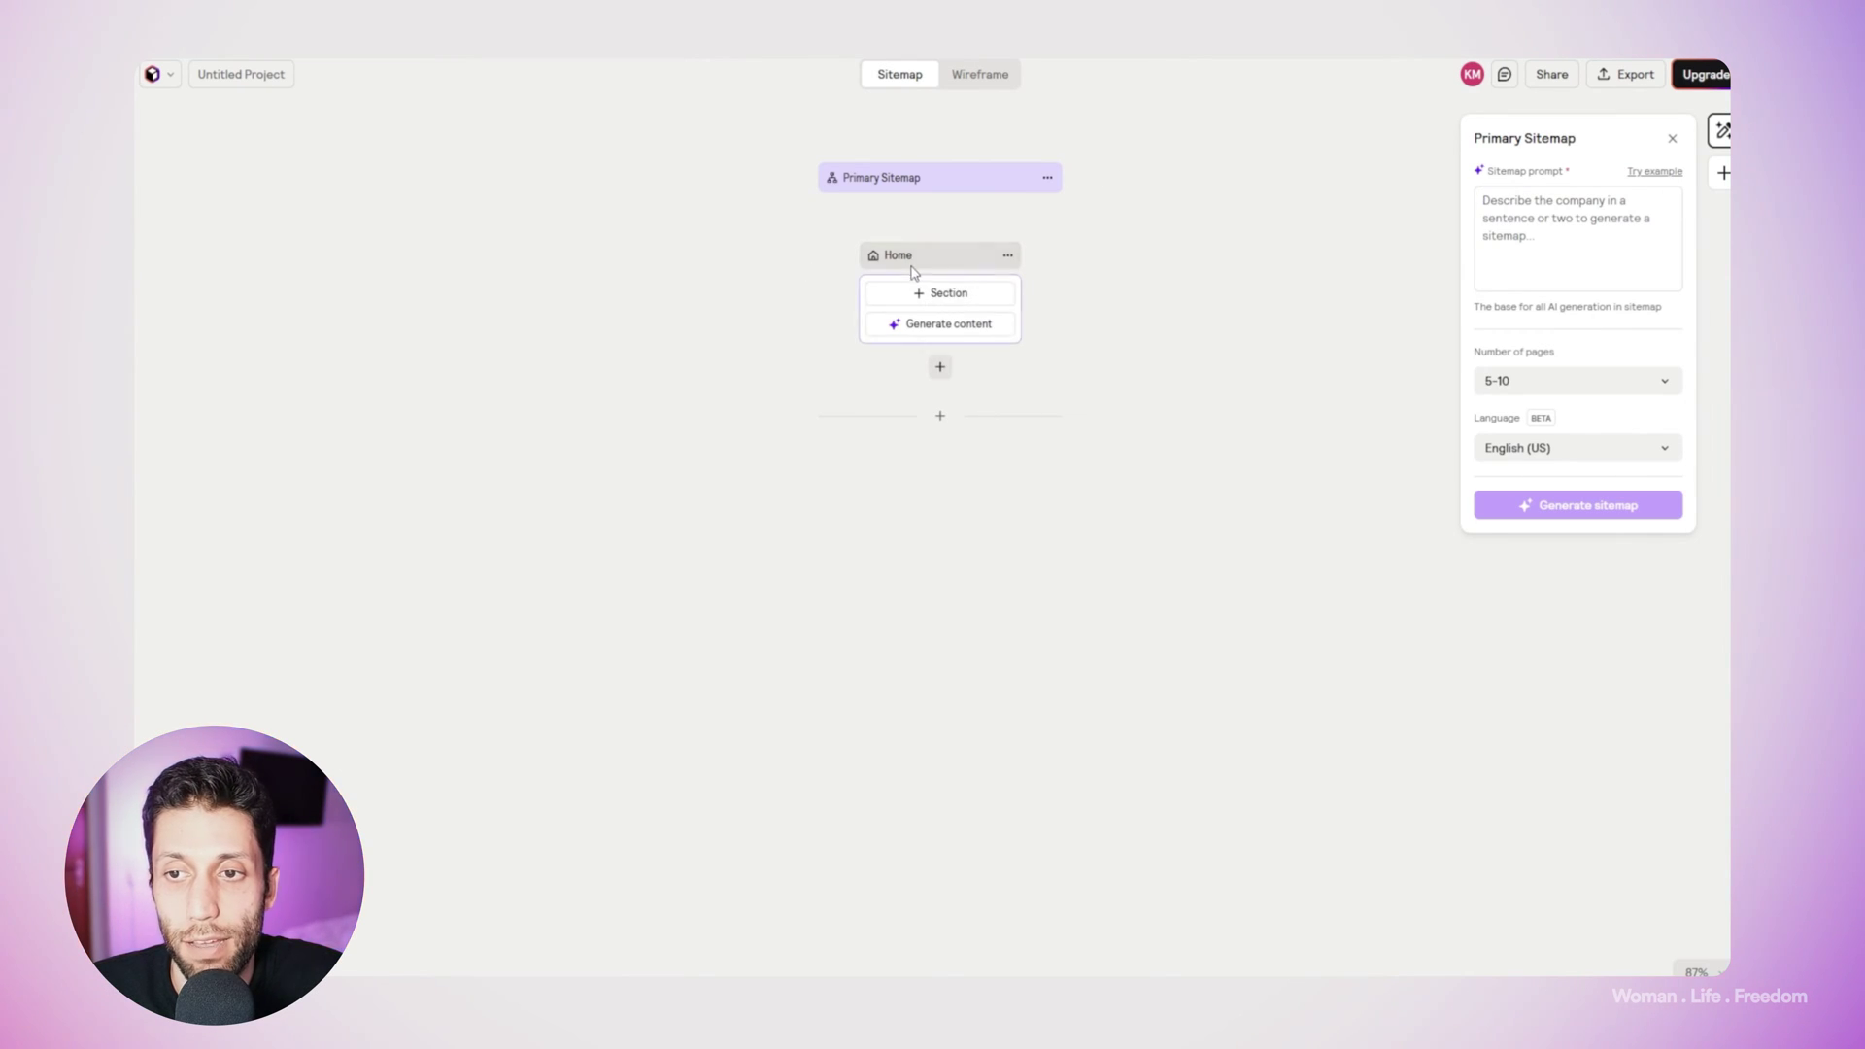
pyautogui.click(989, 336)
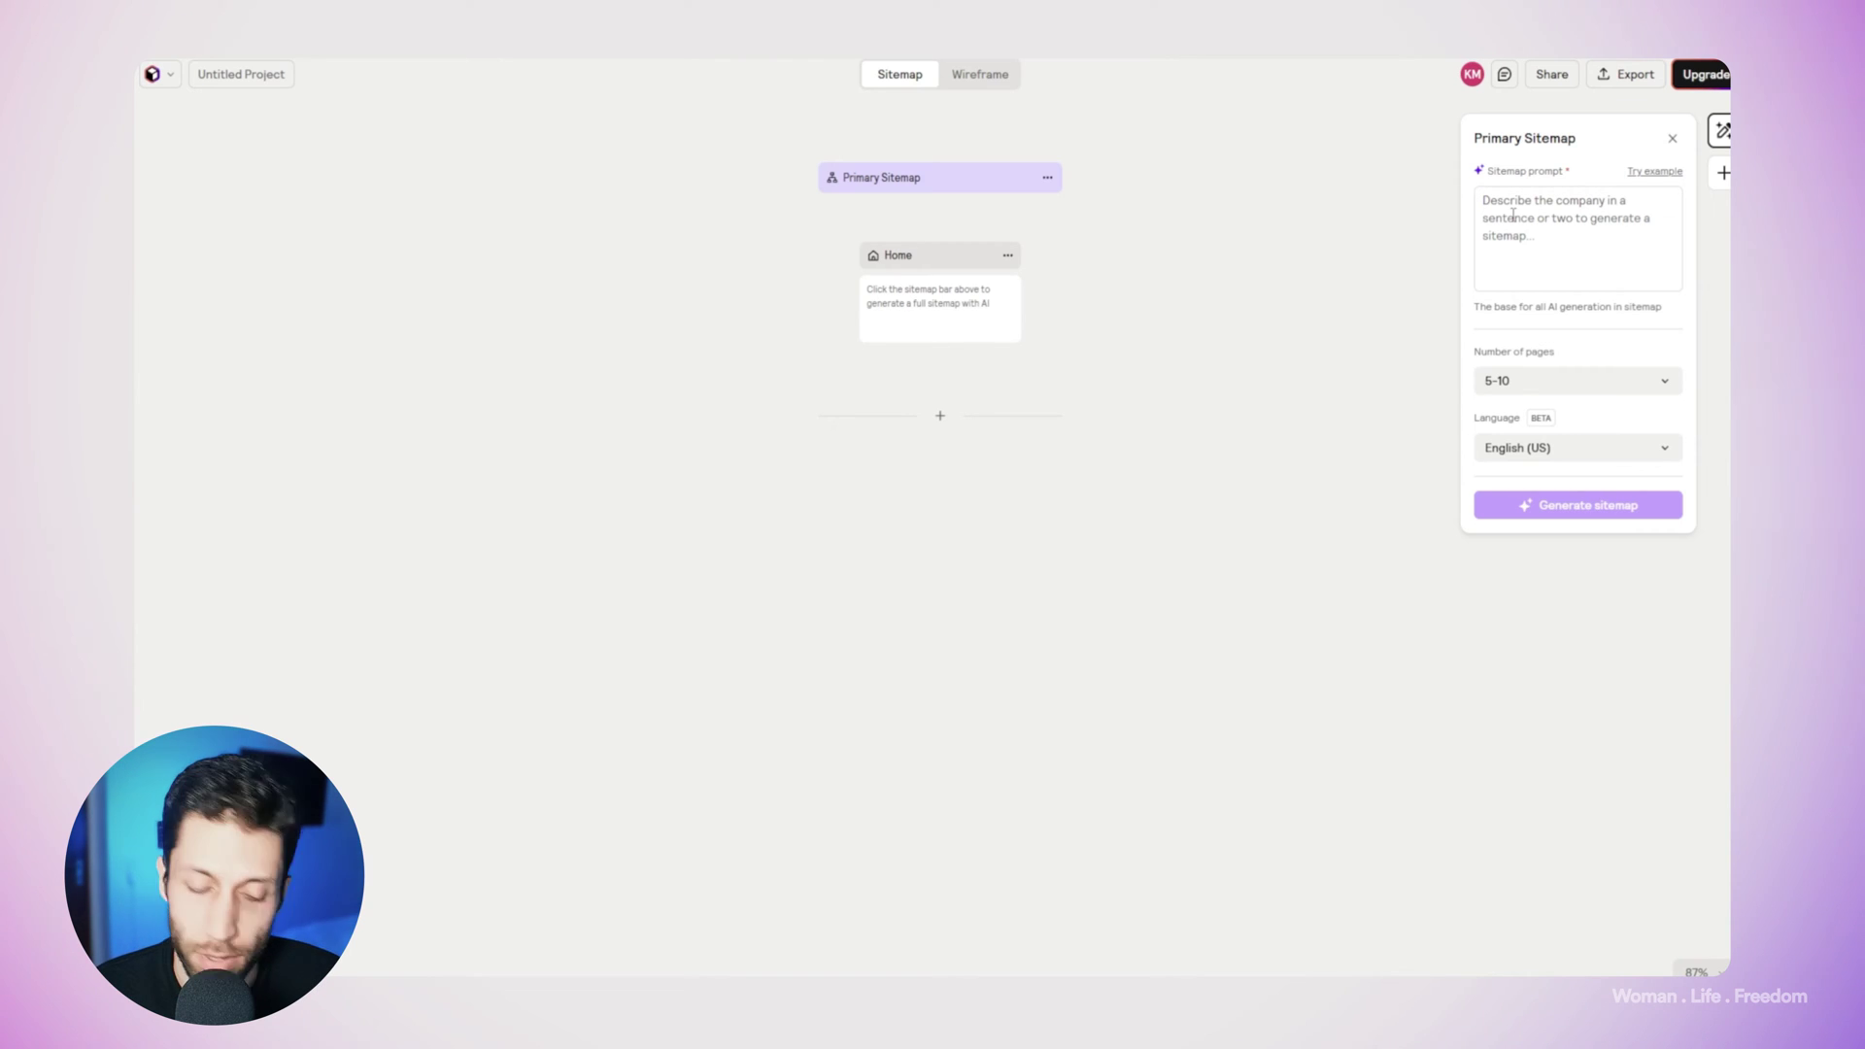
# Describe a design company's portfolio website and generate its sitemap from that prompt.
pyautogui.click(1510, 213)
pyautogui.write('A design company, this is the protfolio website')
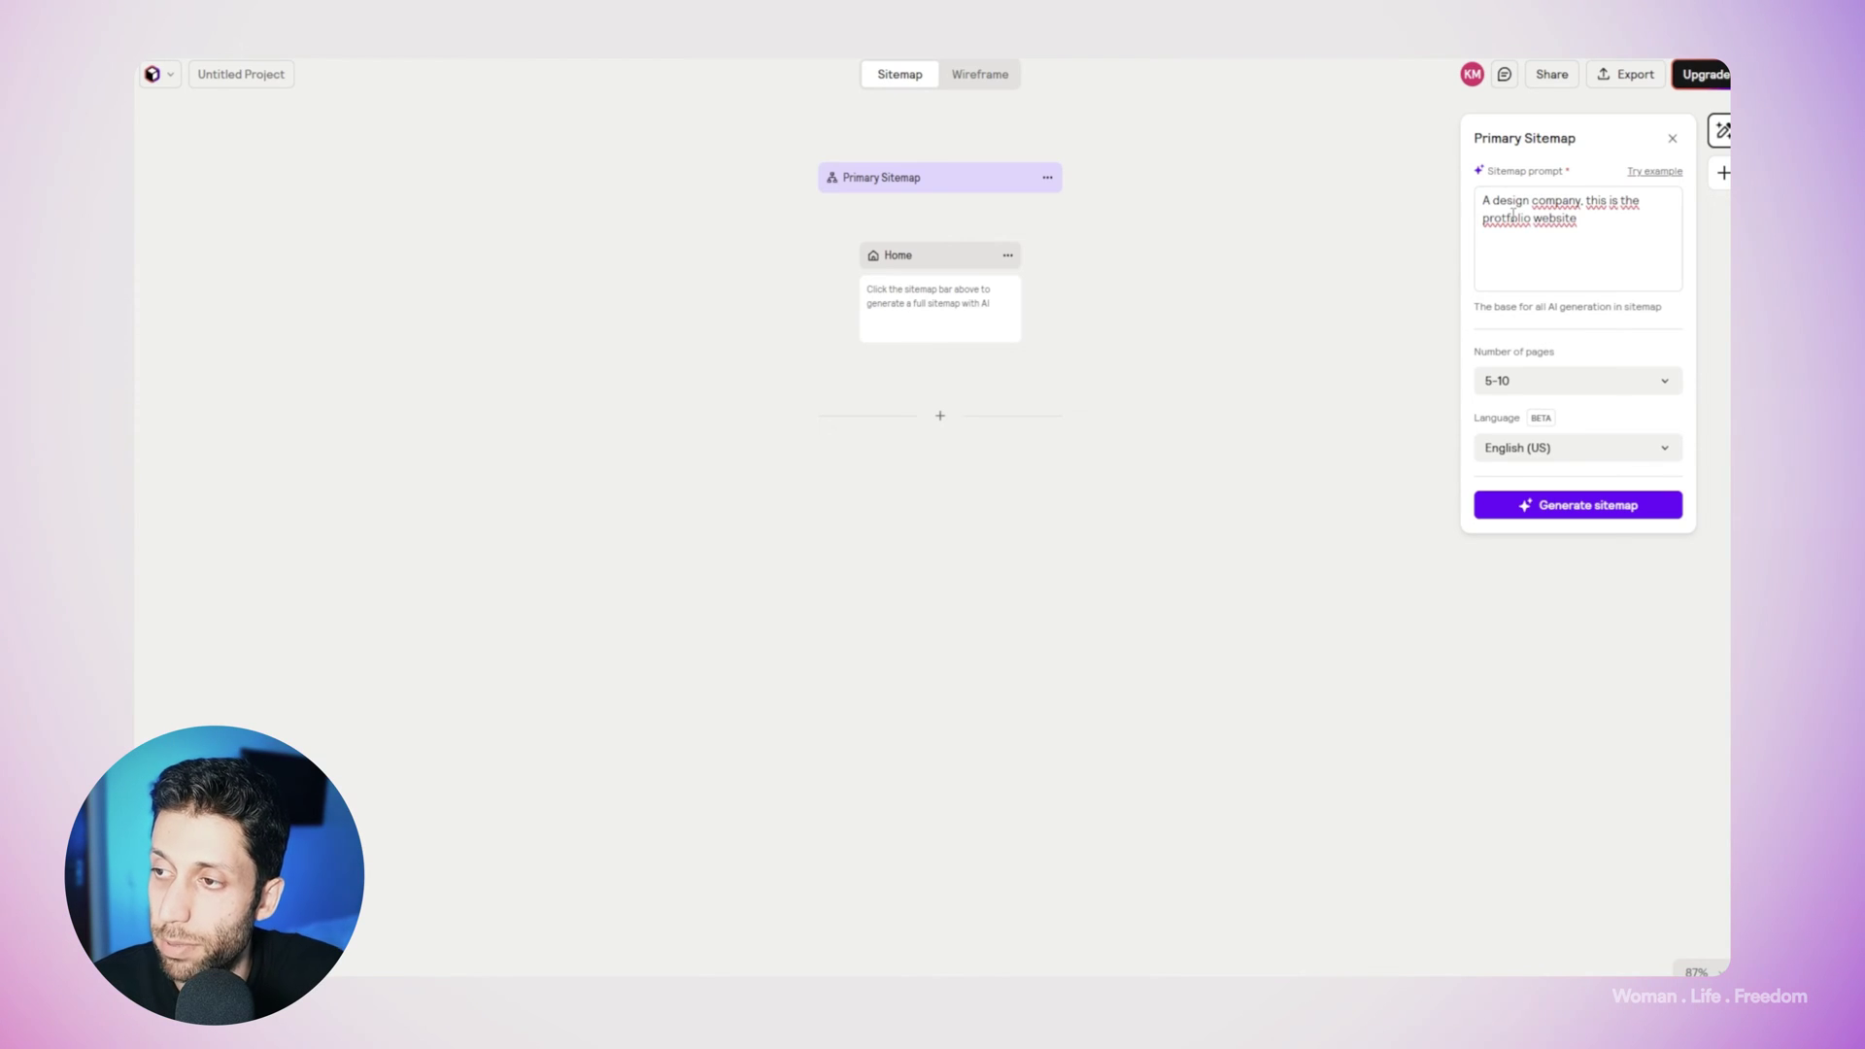
pyautogui.click(1557, 506)
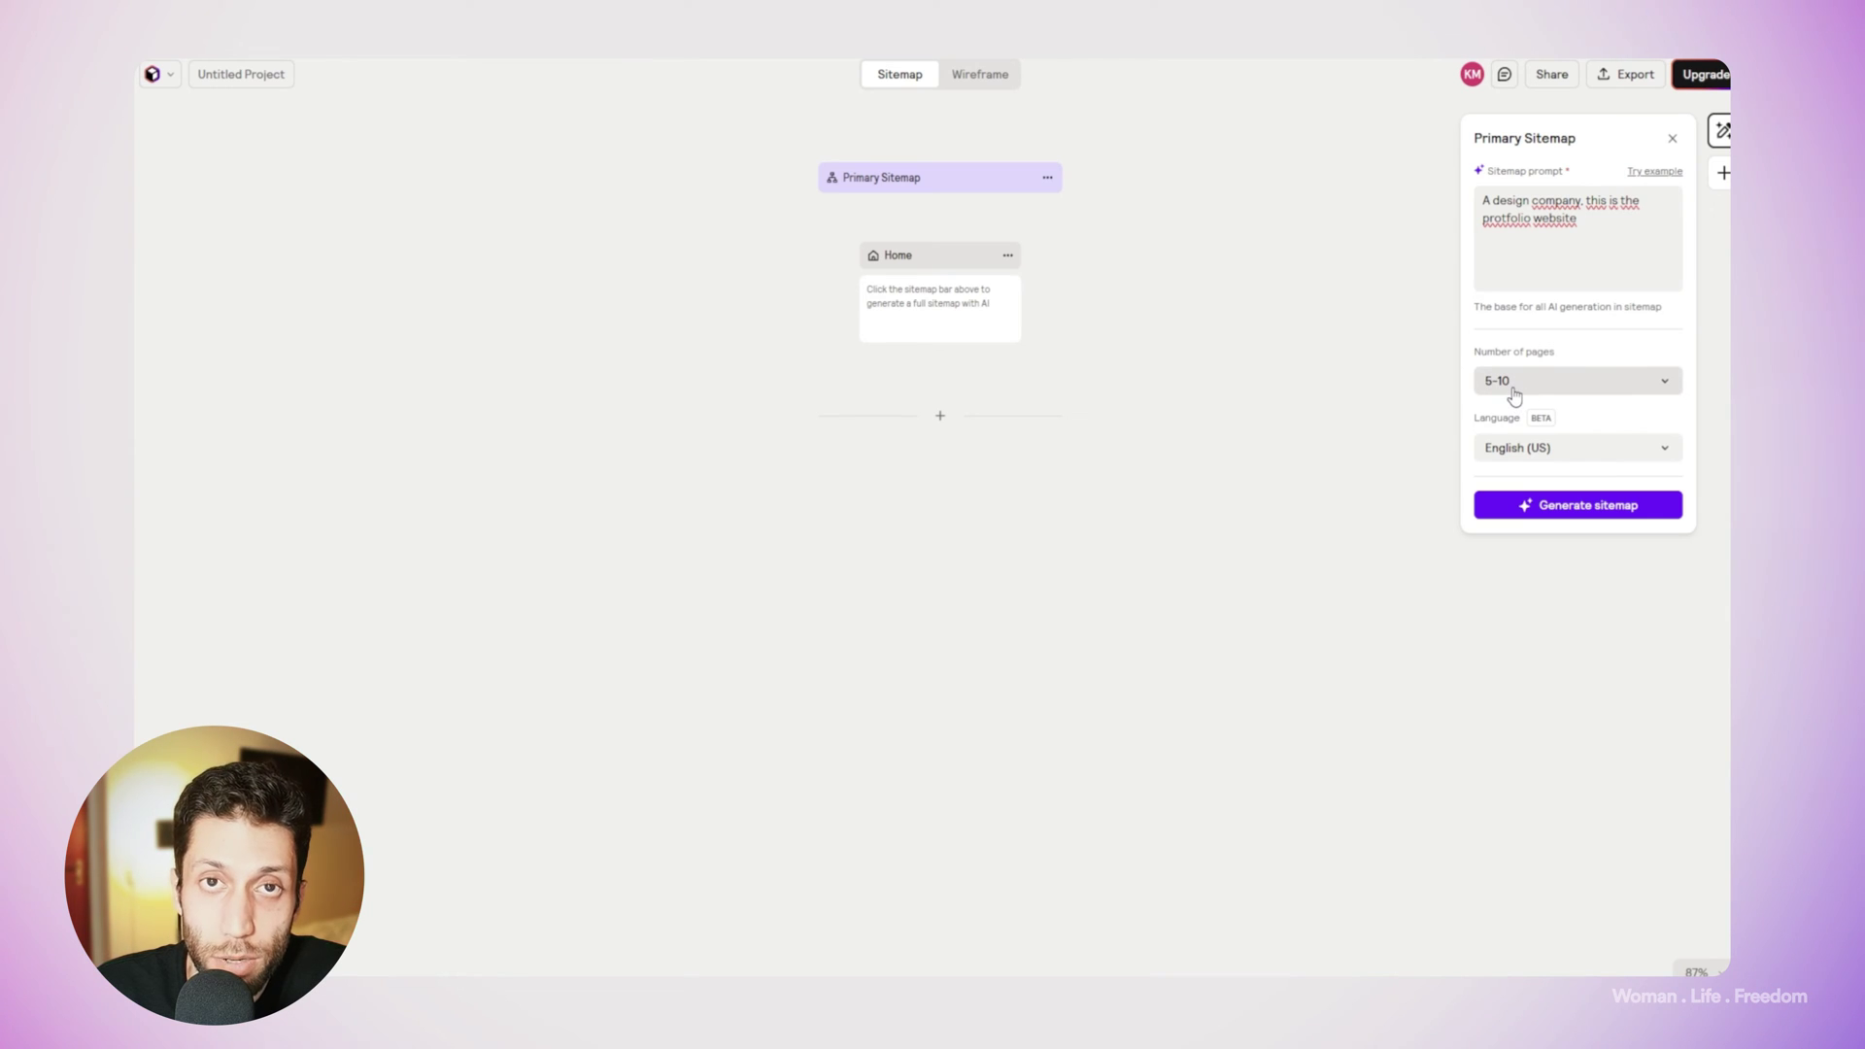
pyautogui.click(1557, 510)
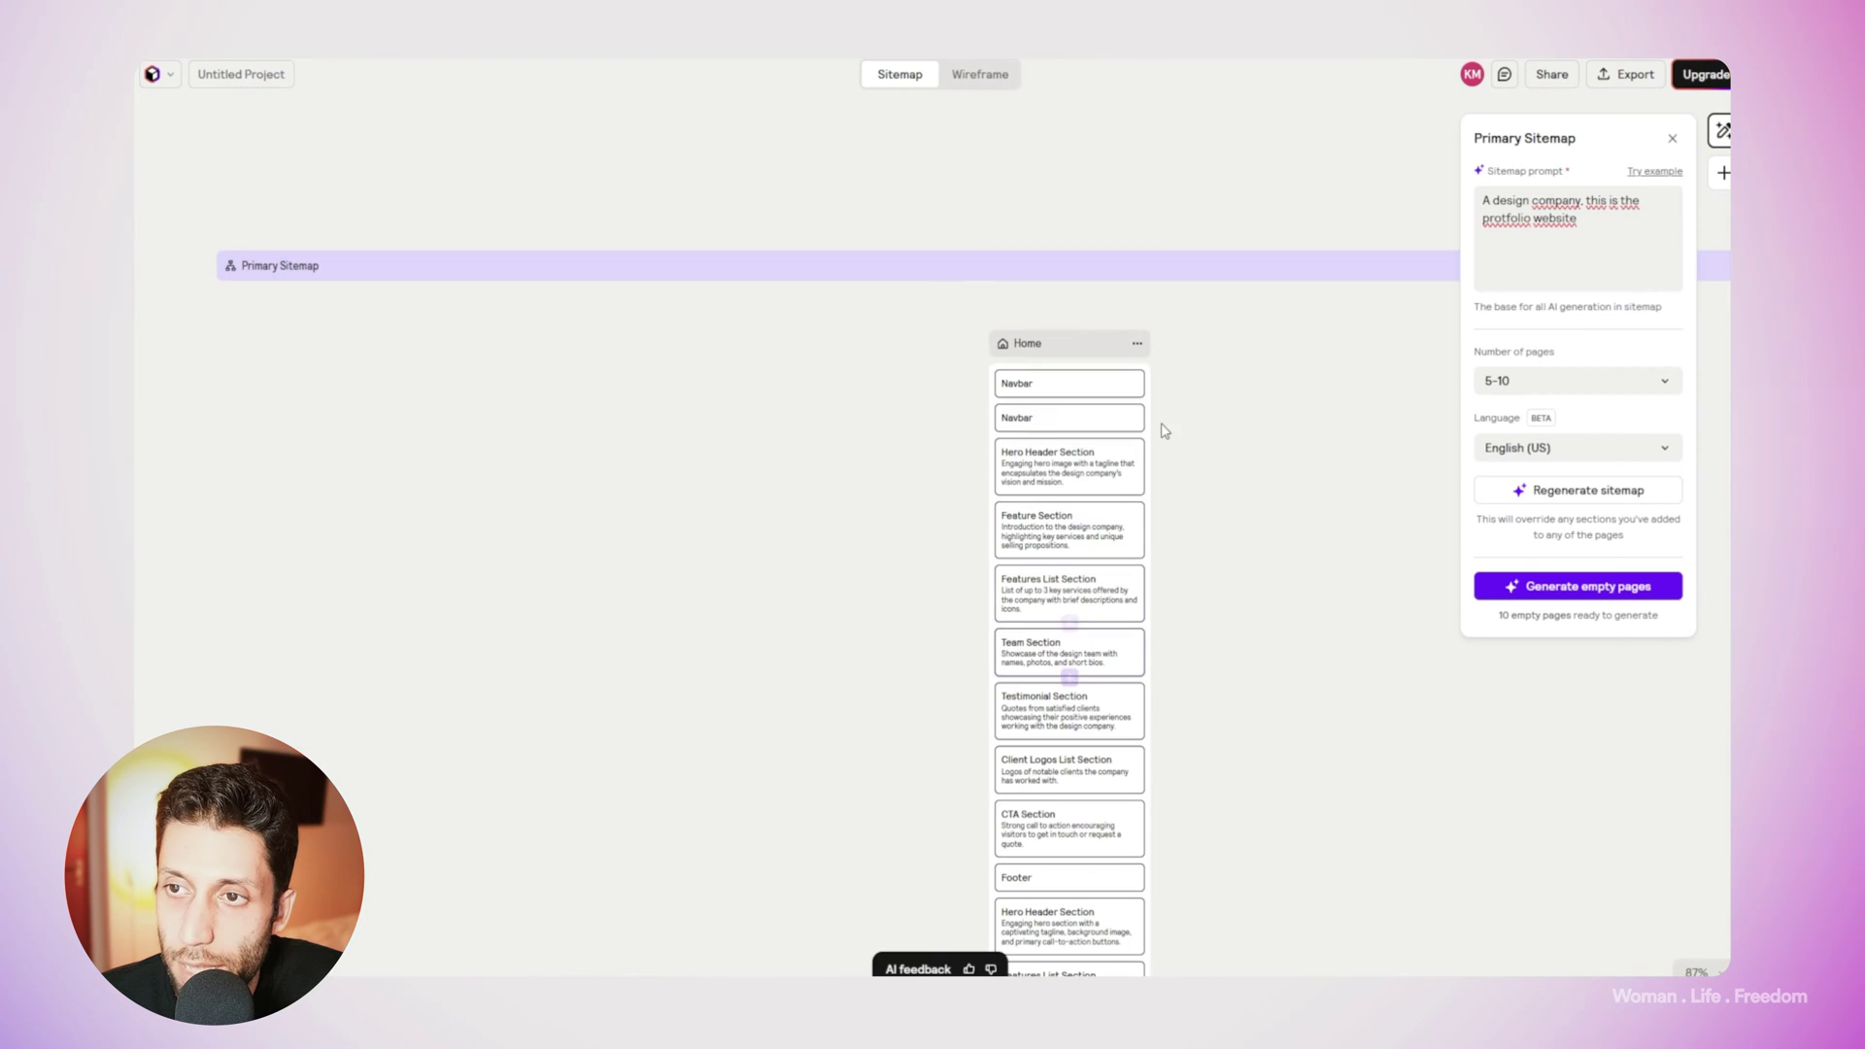
pyautogui.scroll(-1, 1025, 351)
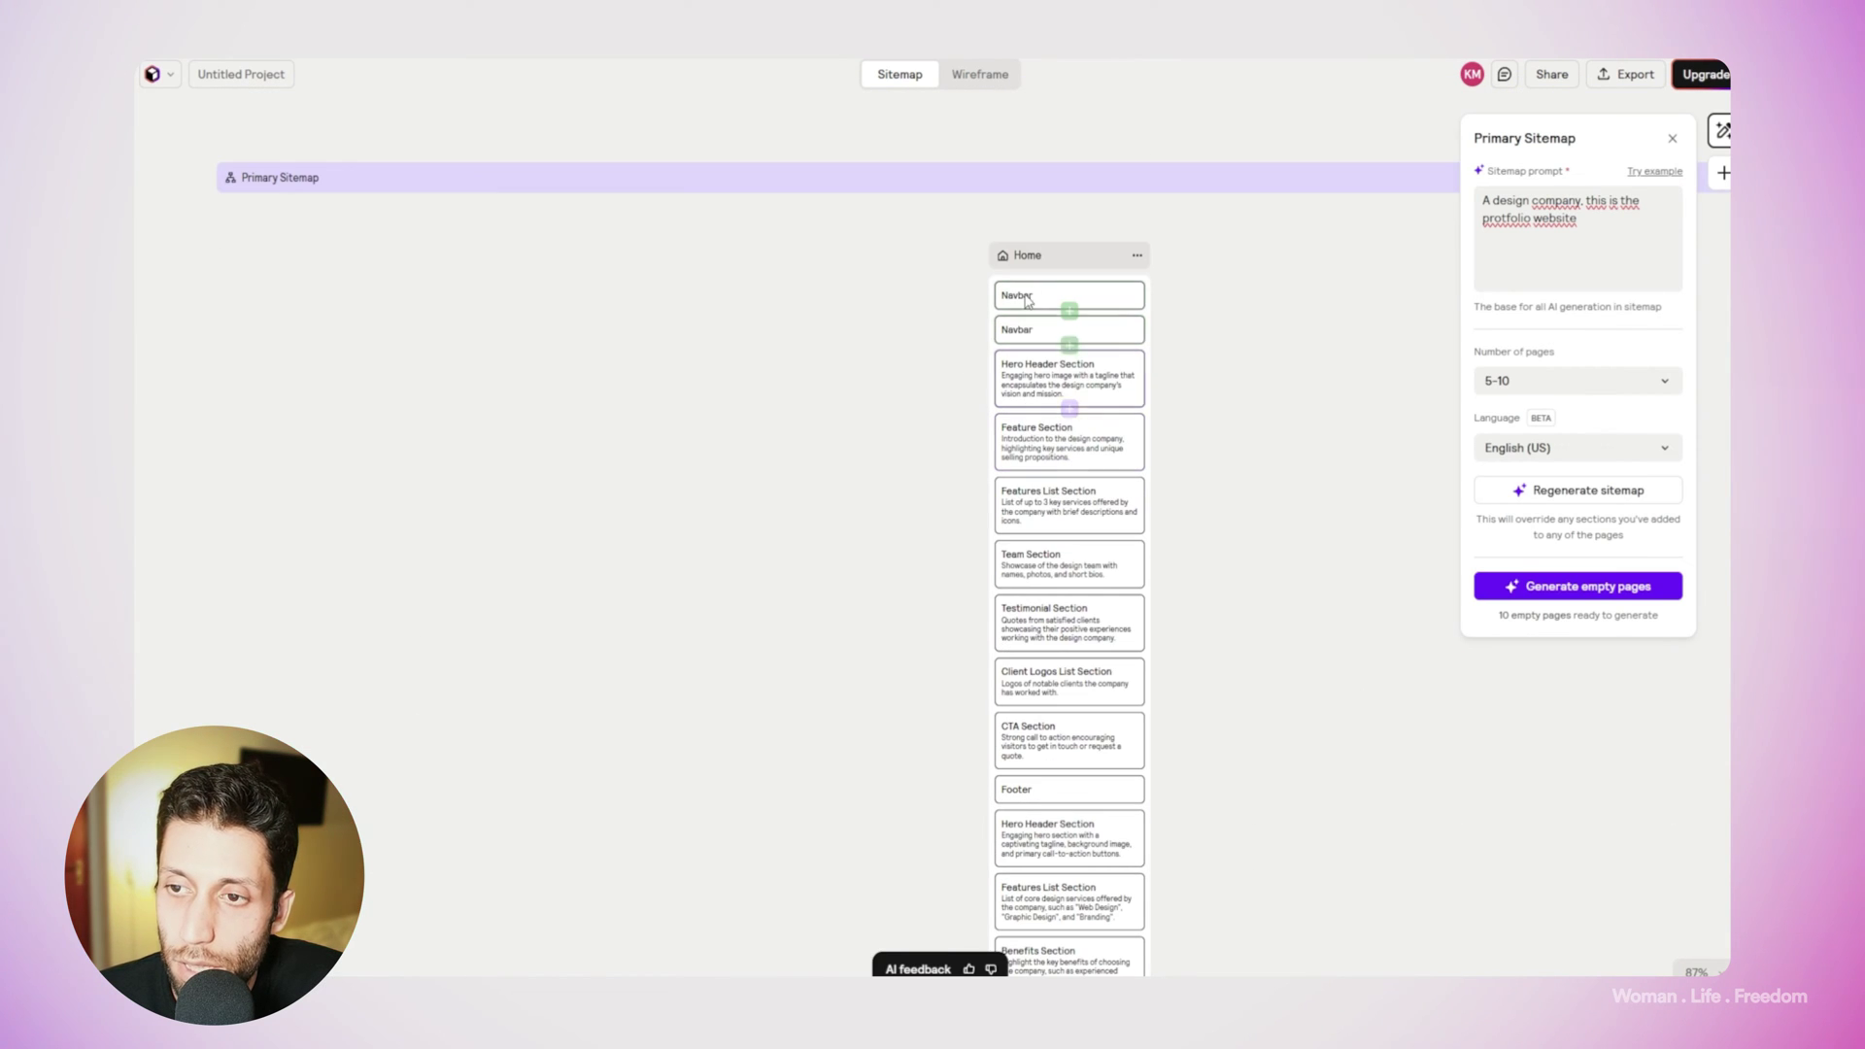
pyautogui.moveTo(1068, 623)
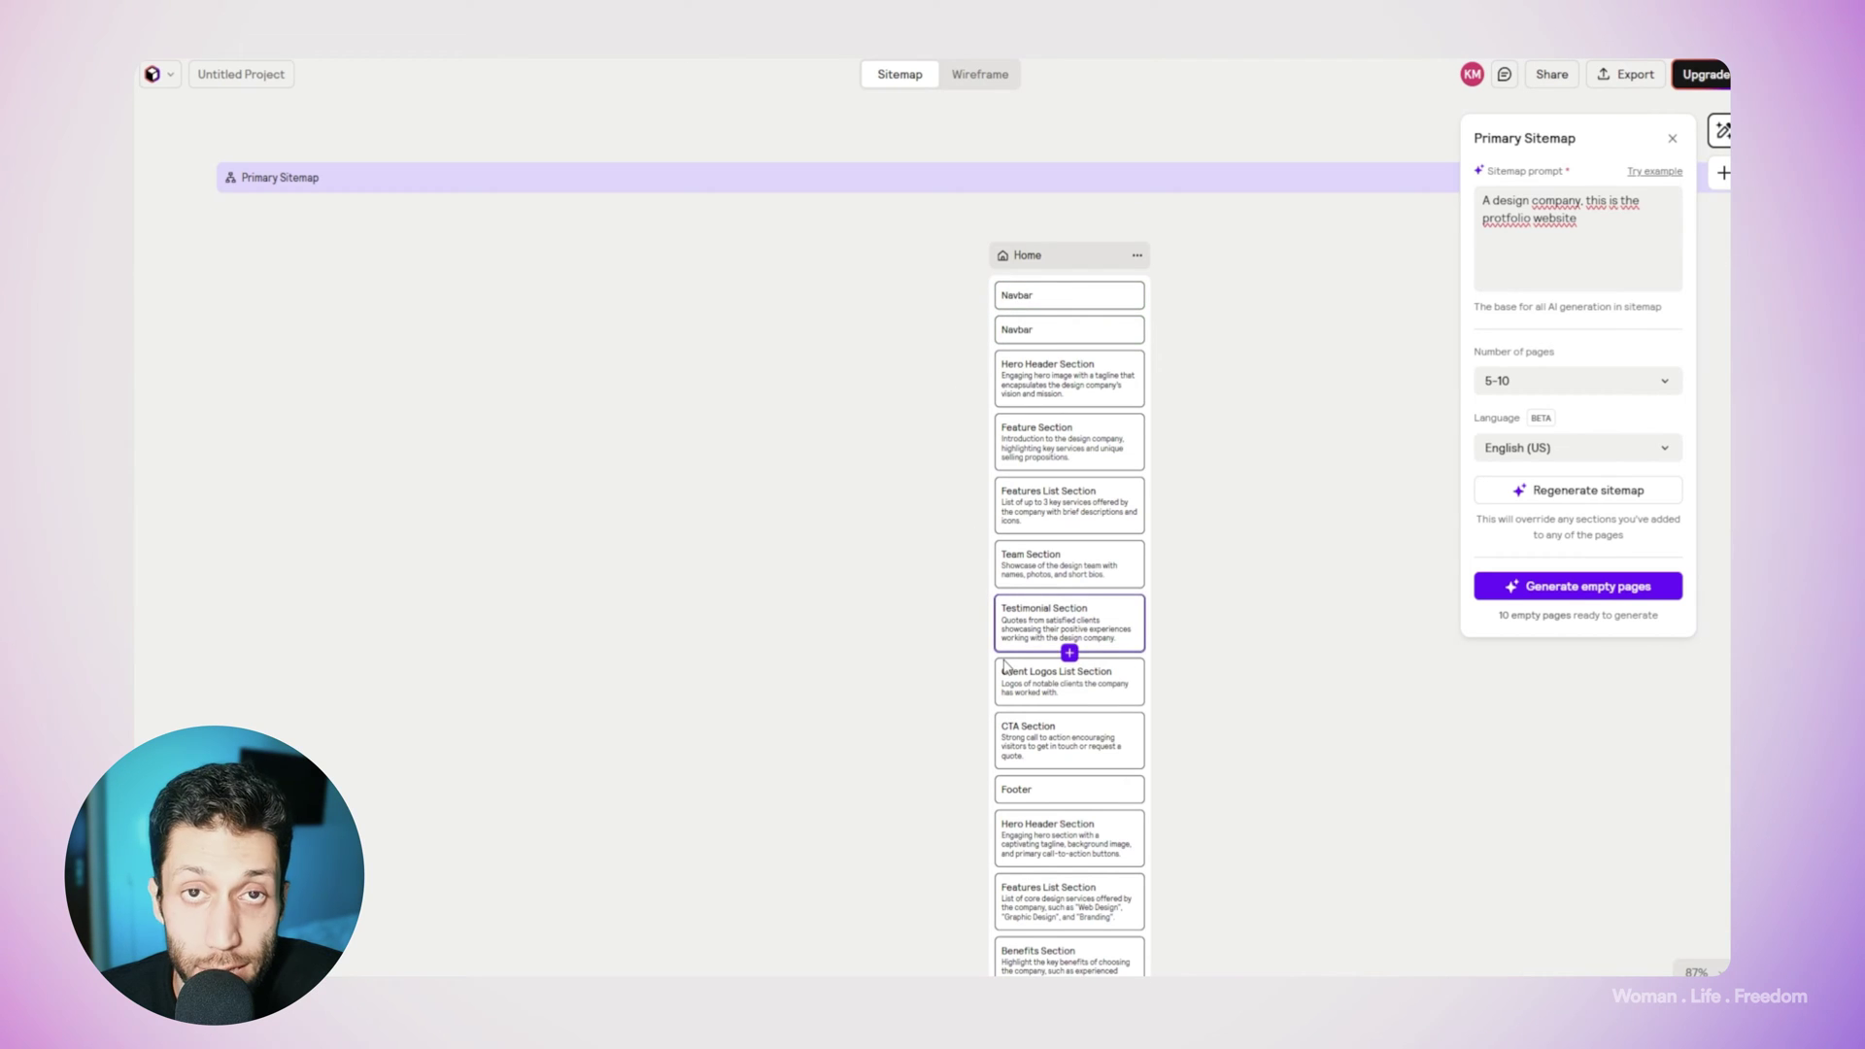
pyautogui.scroll(-3, 974, 659)
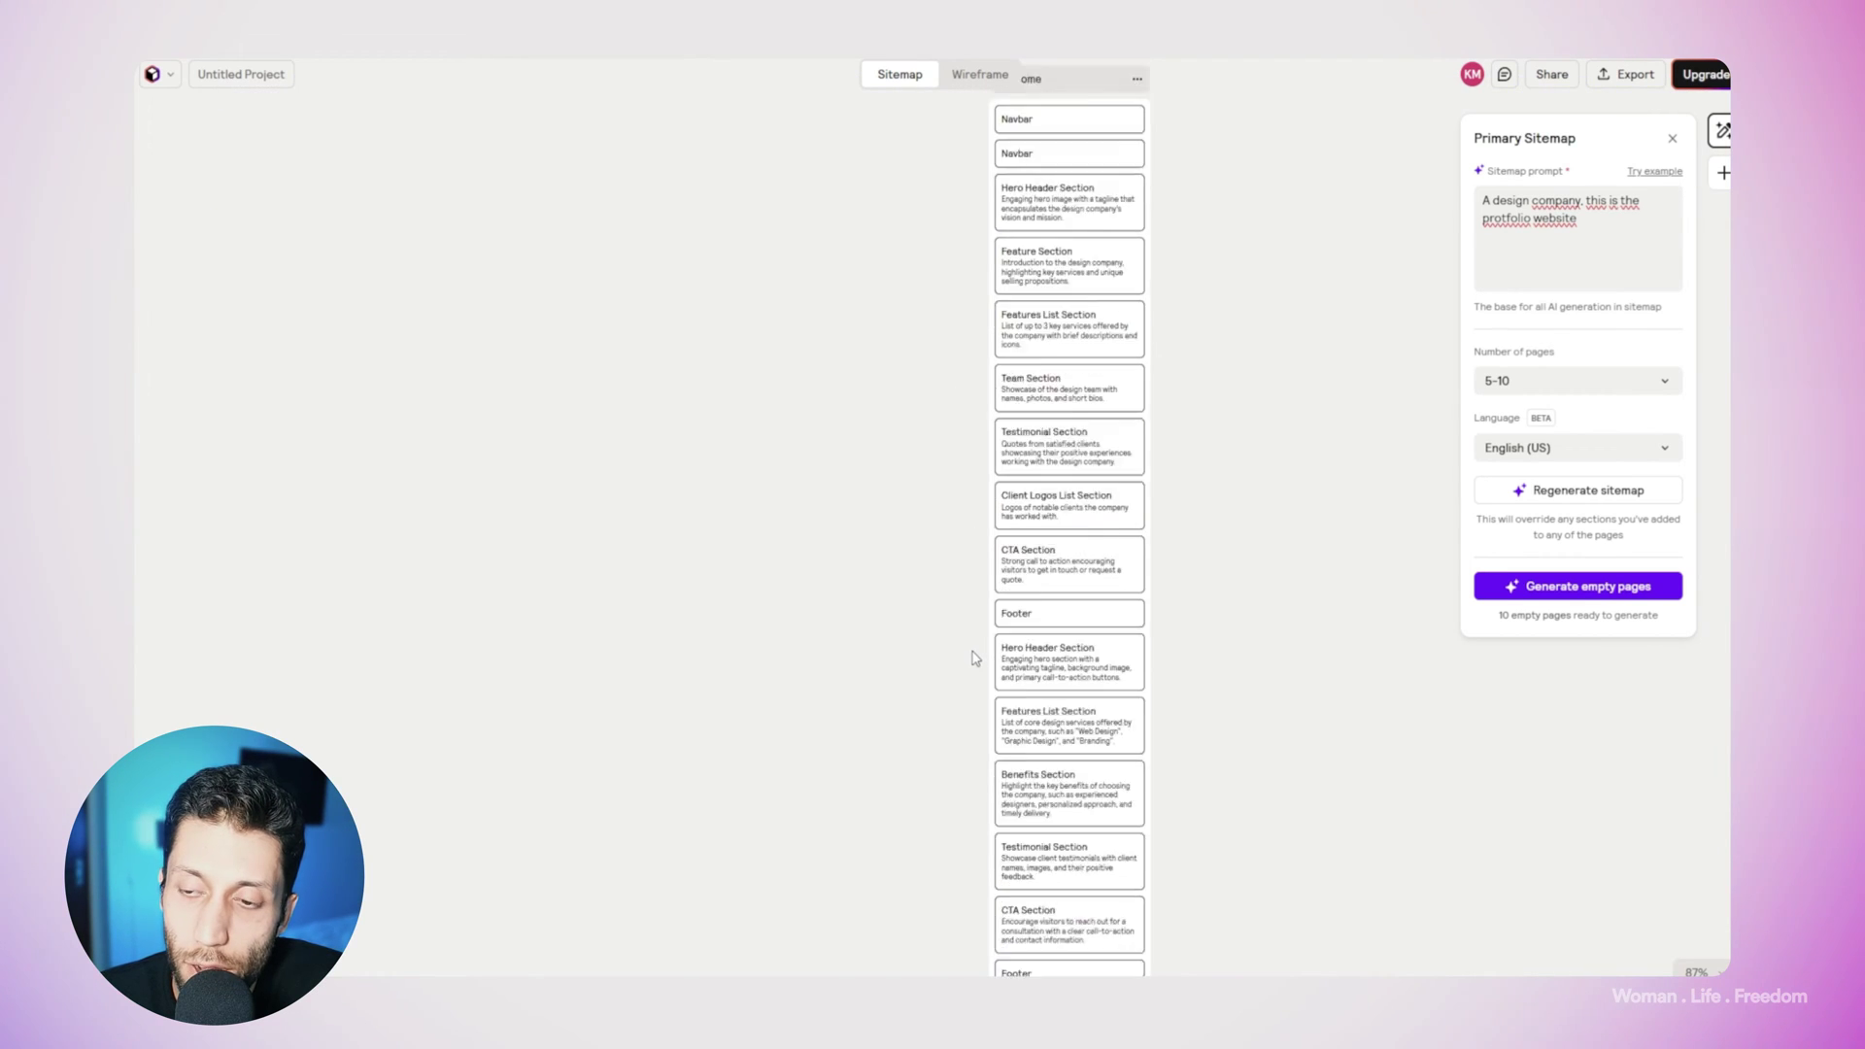
pyautogui.scroll(-3, 973, 658)
pyautogui.scroll(-3, 973, 659)
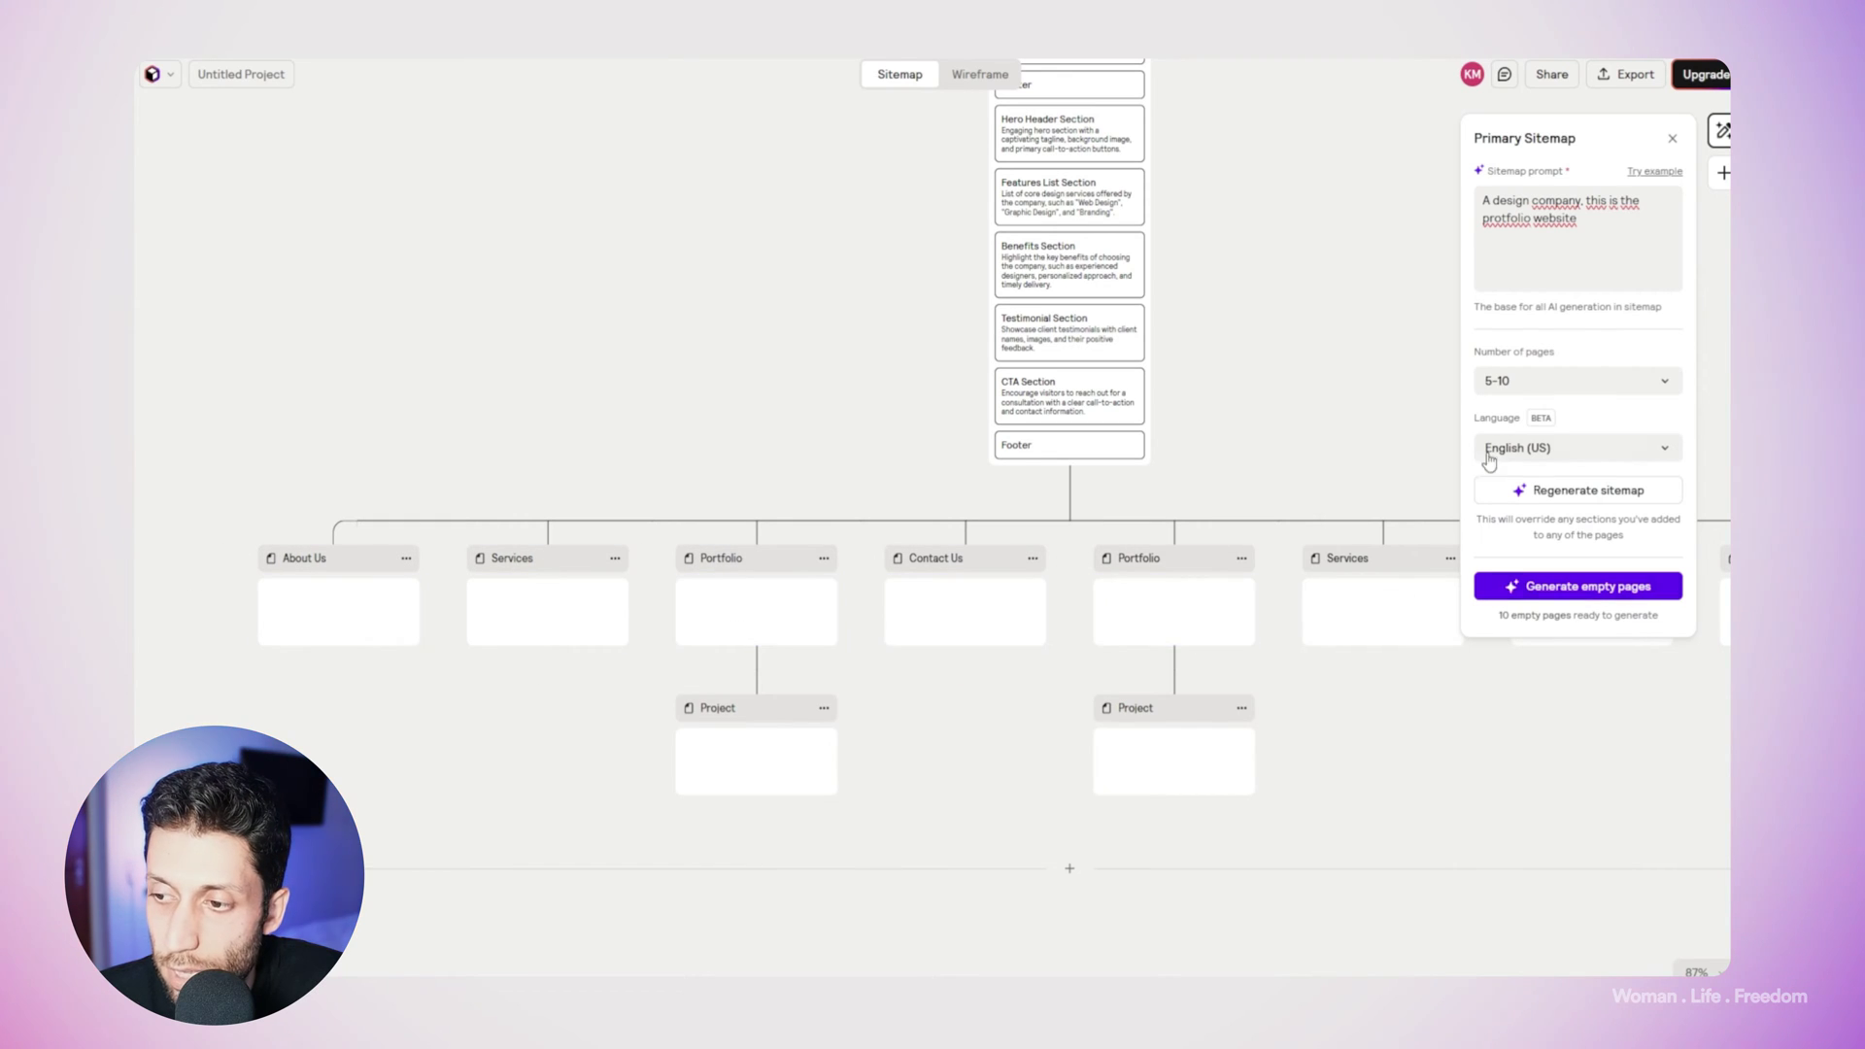
pyautogui.click(1671, 139)
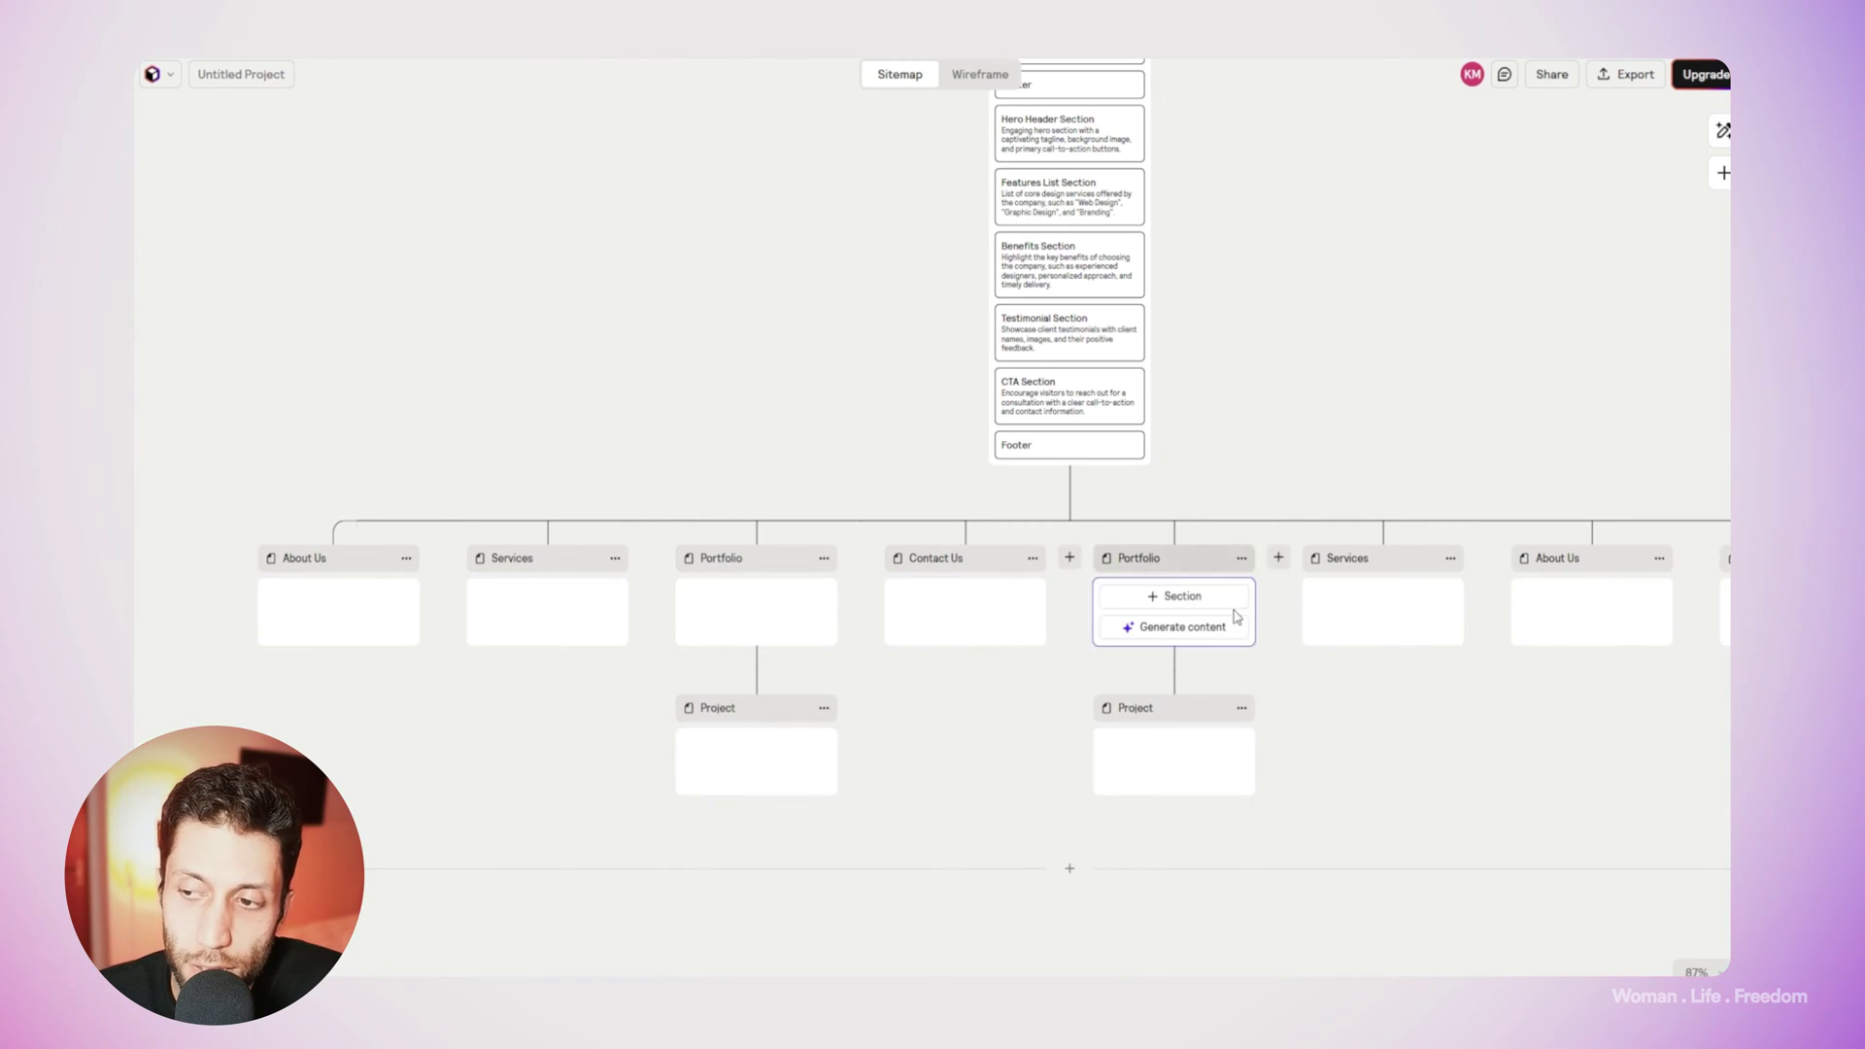
pyautogui.scroll(5, 1190, 366)
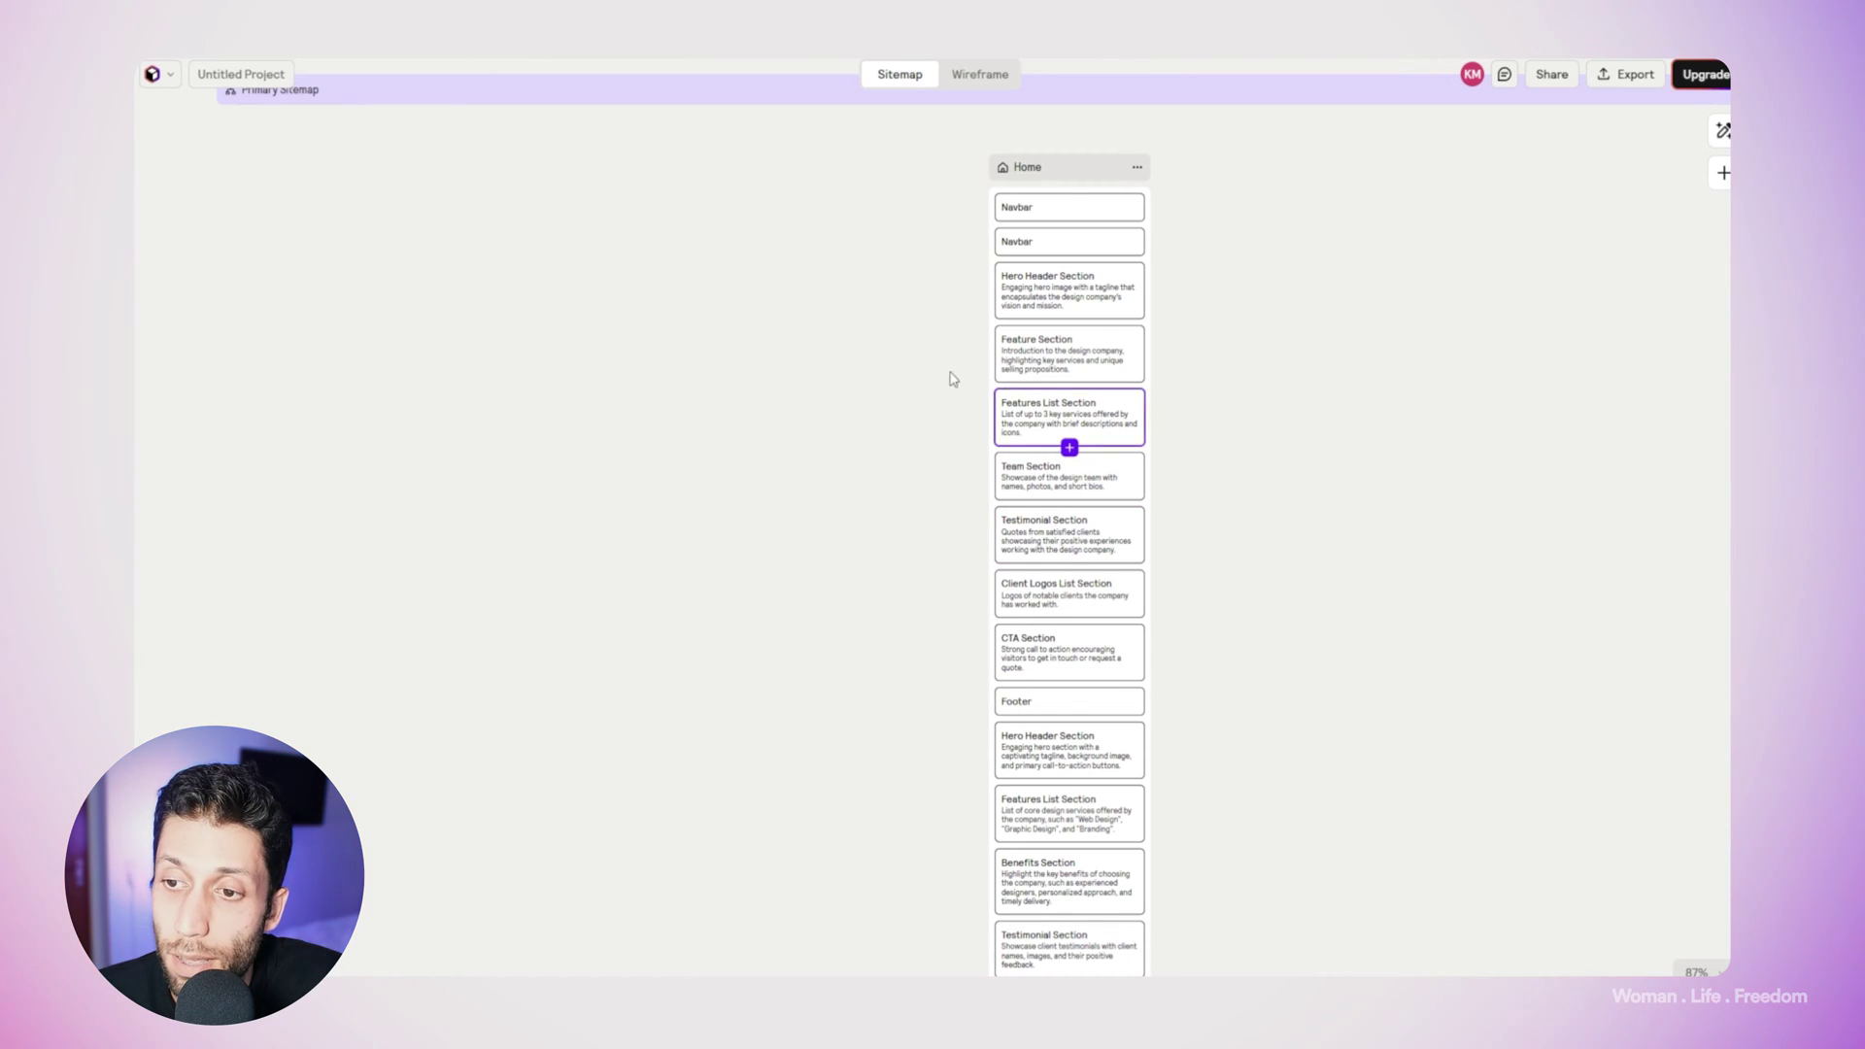
# Switch to the Wireframe view and inspect the Home page's feature section.
pyautogui.click(976, 75)
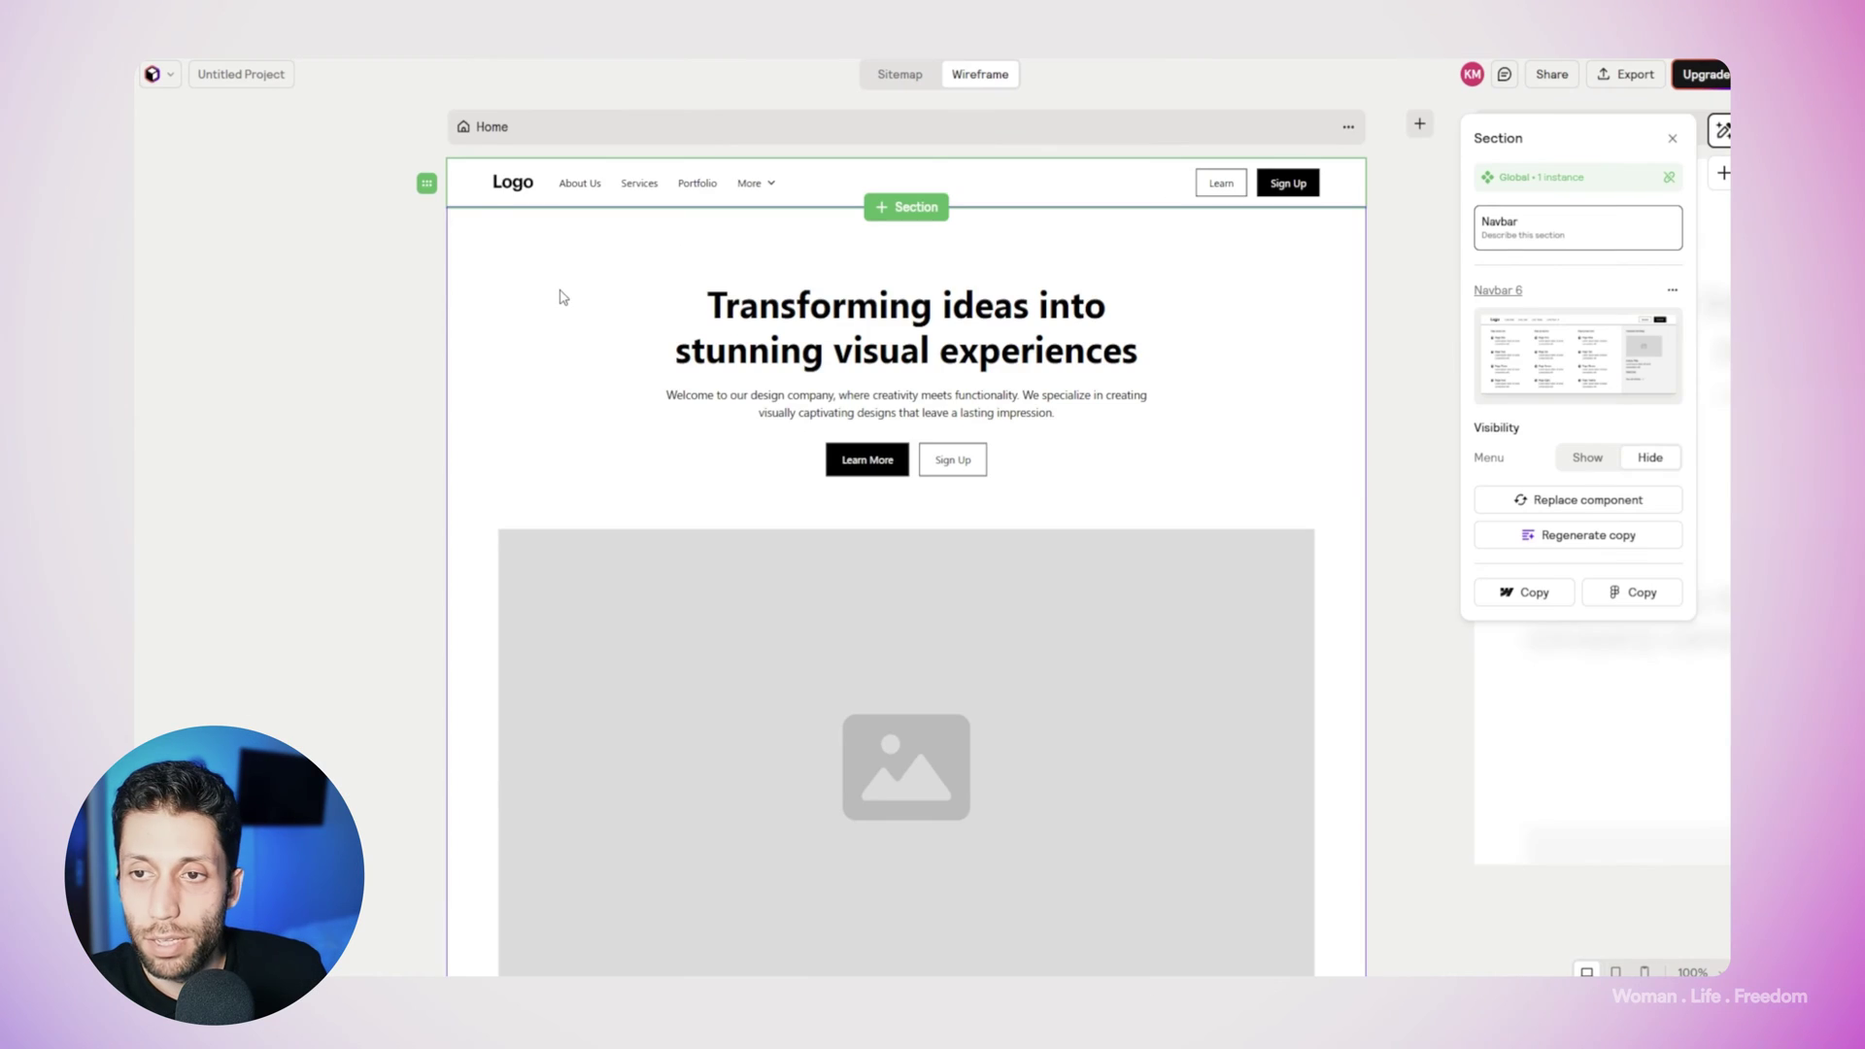
pyautogui.scroll(-5, 560, 296)
pyautogui.scroll(1, 569, 308)
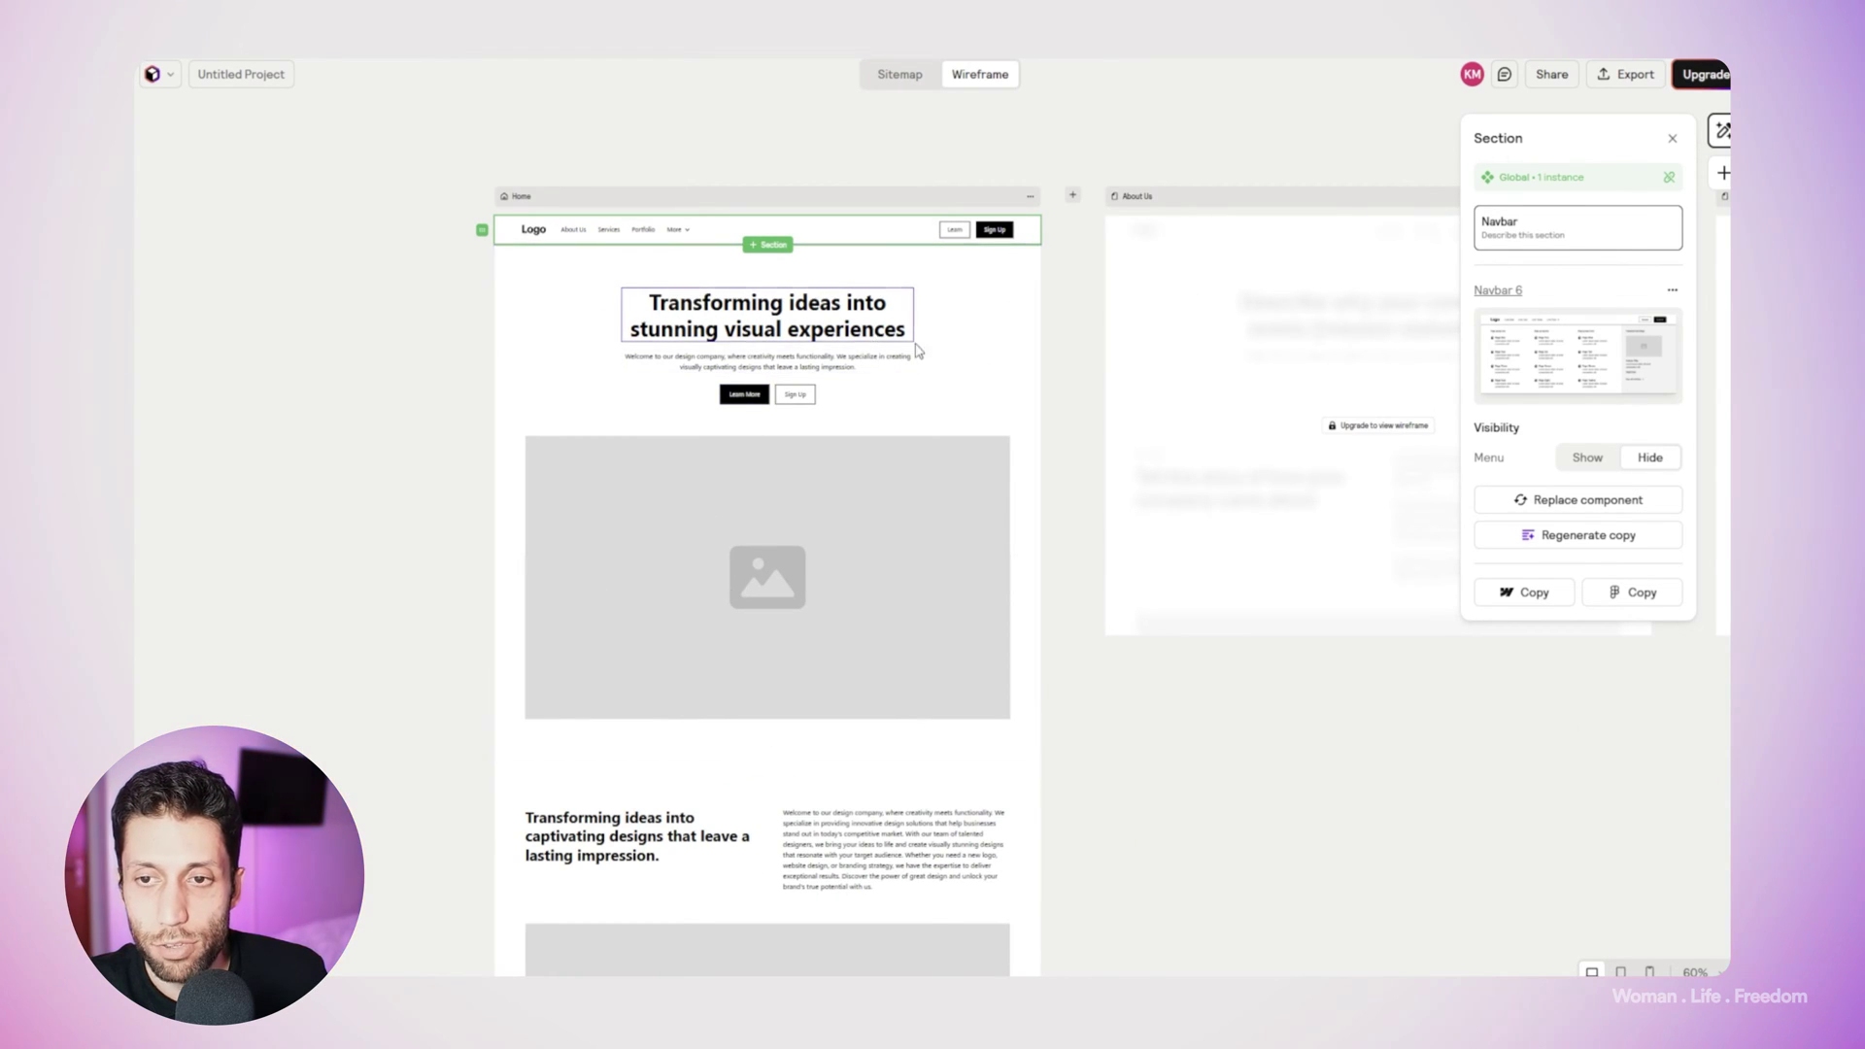
pyautogui.scroll(-3, 694, 330)
pyautogui.scroll(-2, 706, 553)
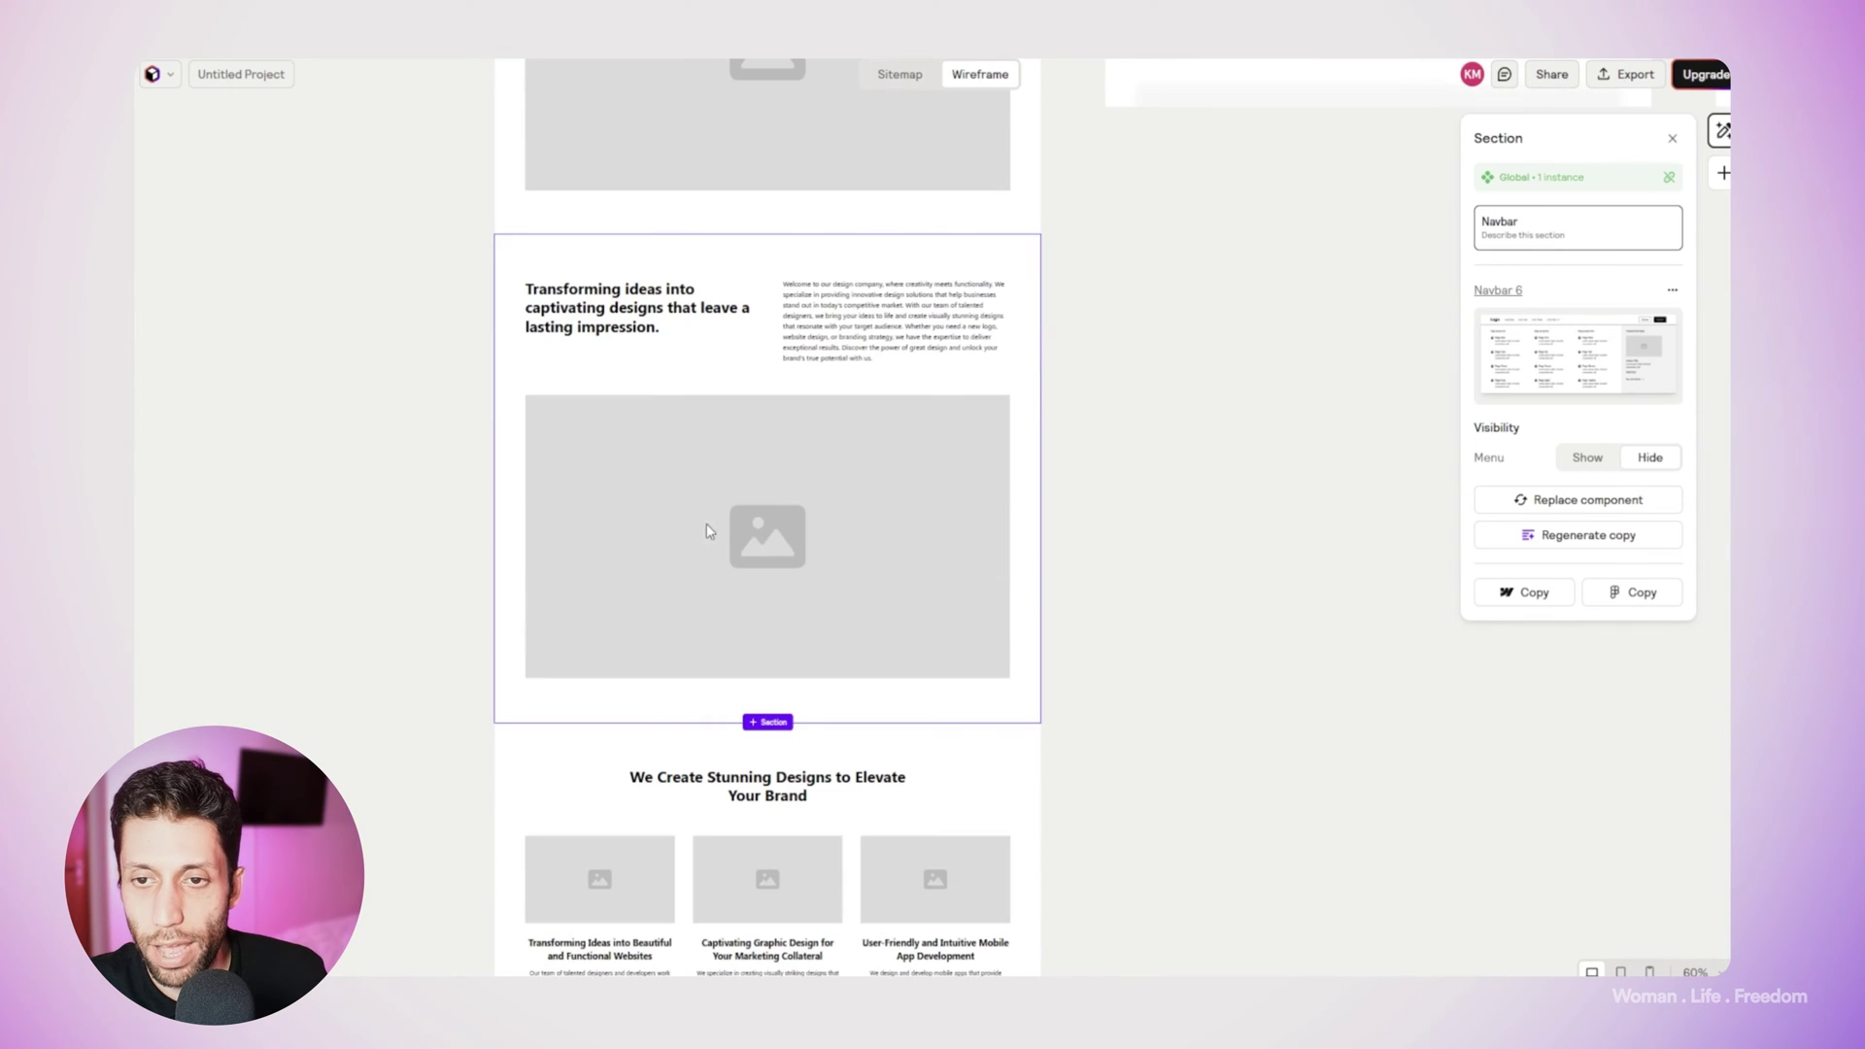
pyautogui.click(649, 384)
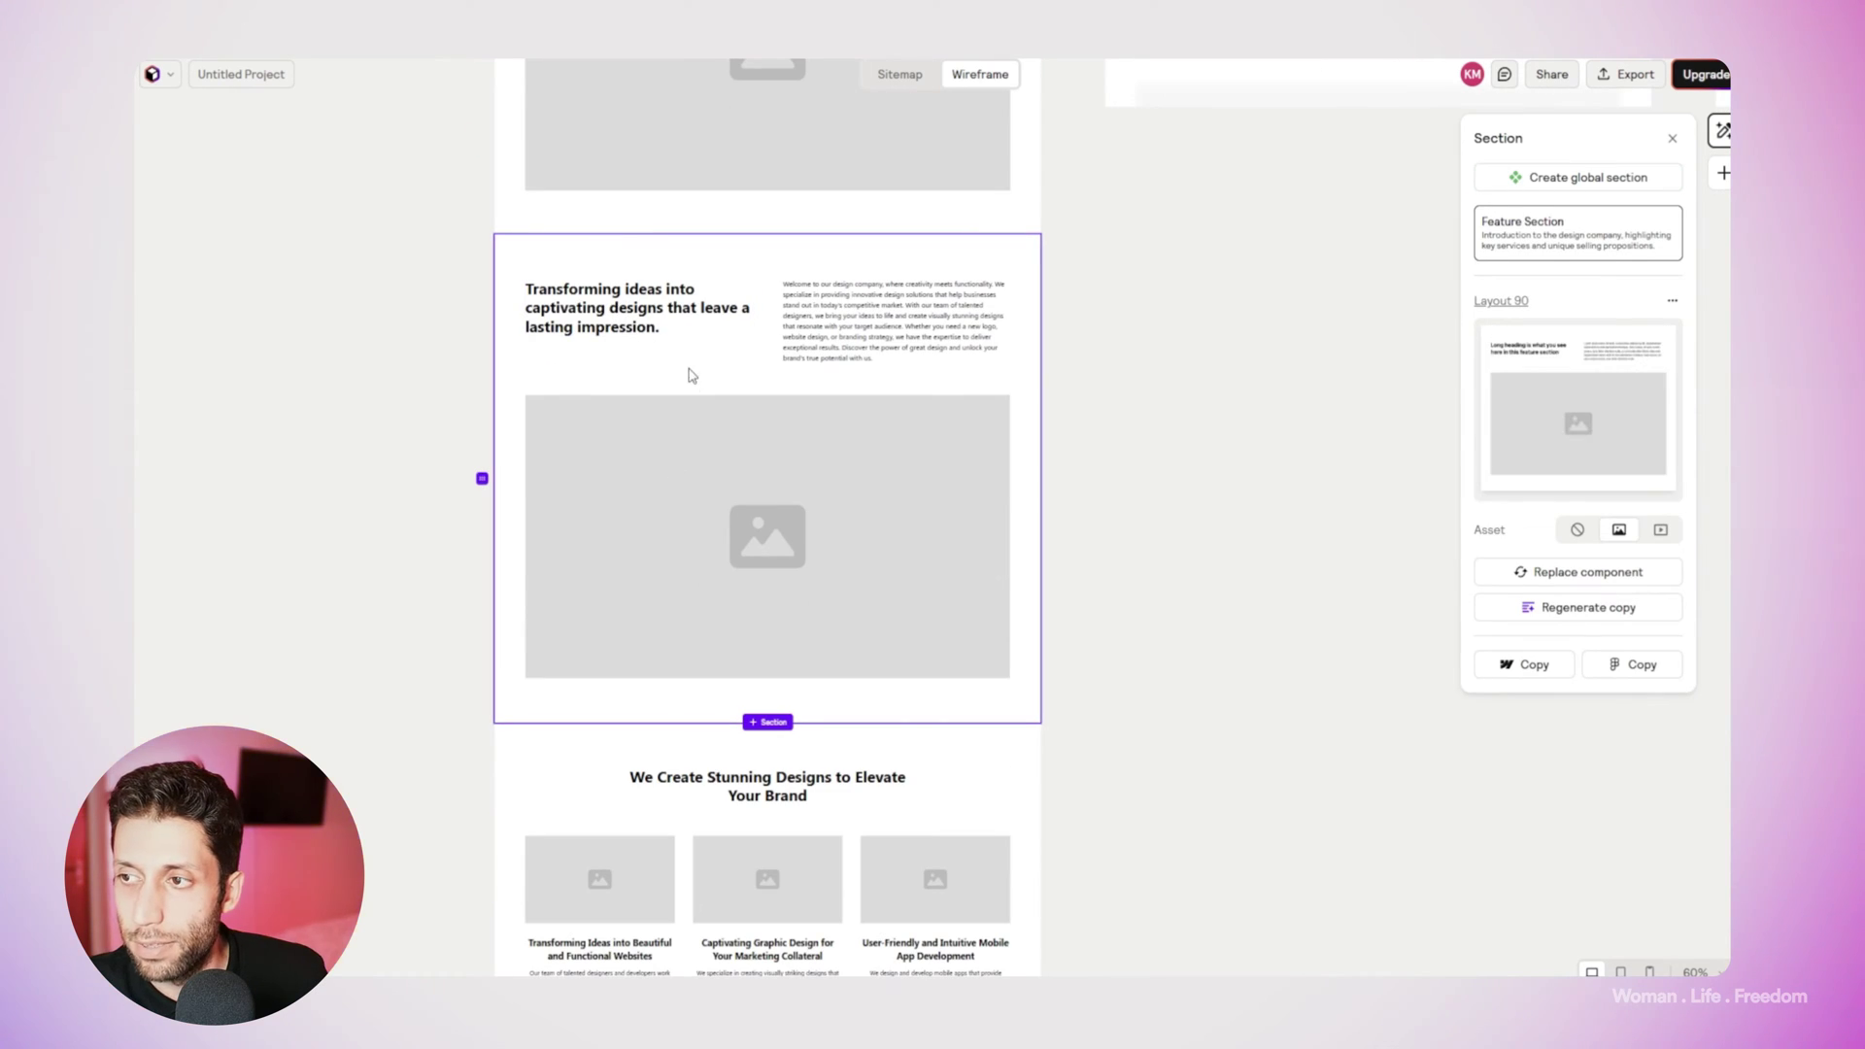
pyautogui.scroll(-4, 686, 385)
pyautogui.scroll(-2, 655, 383)
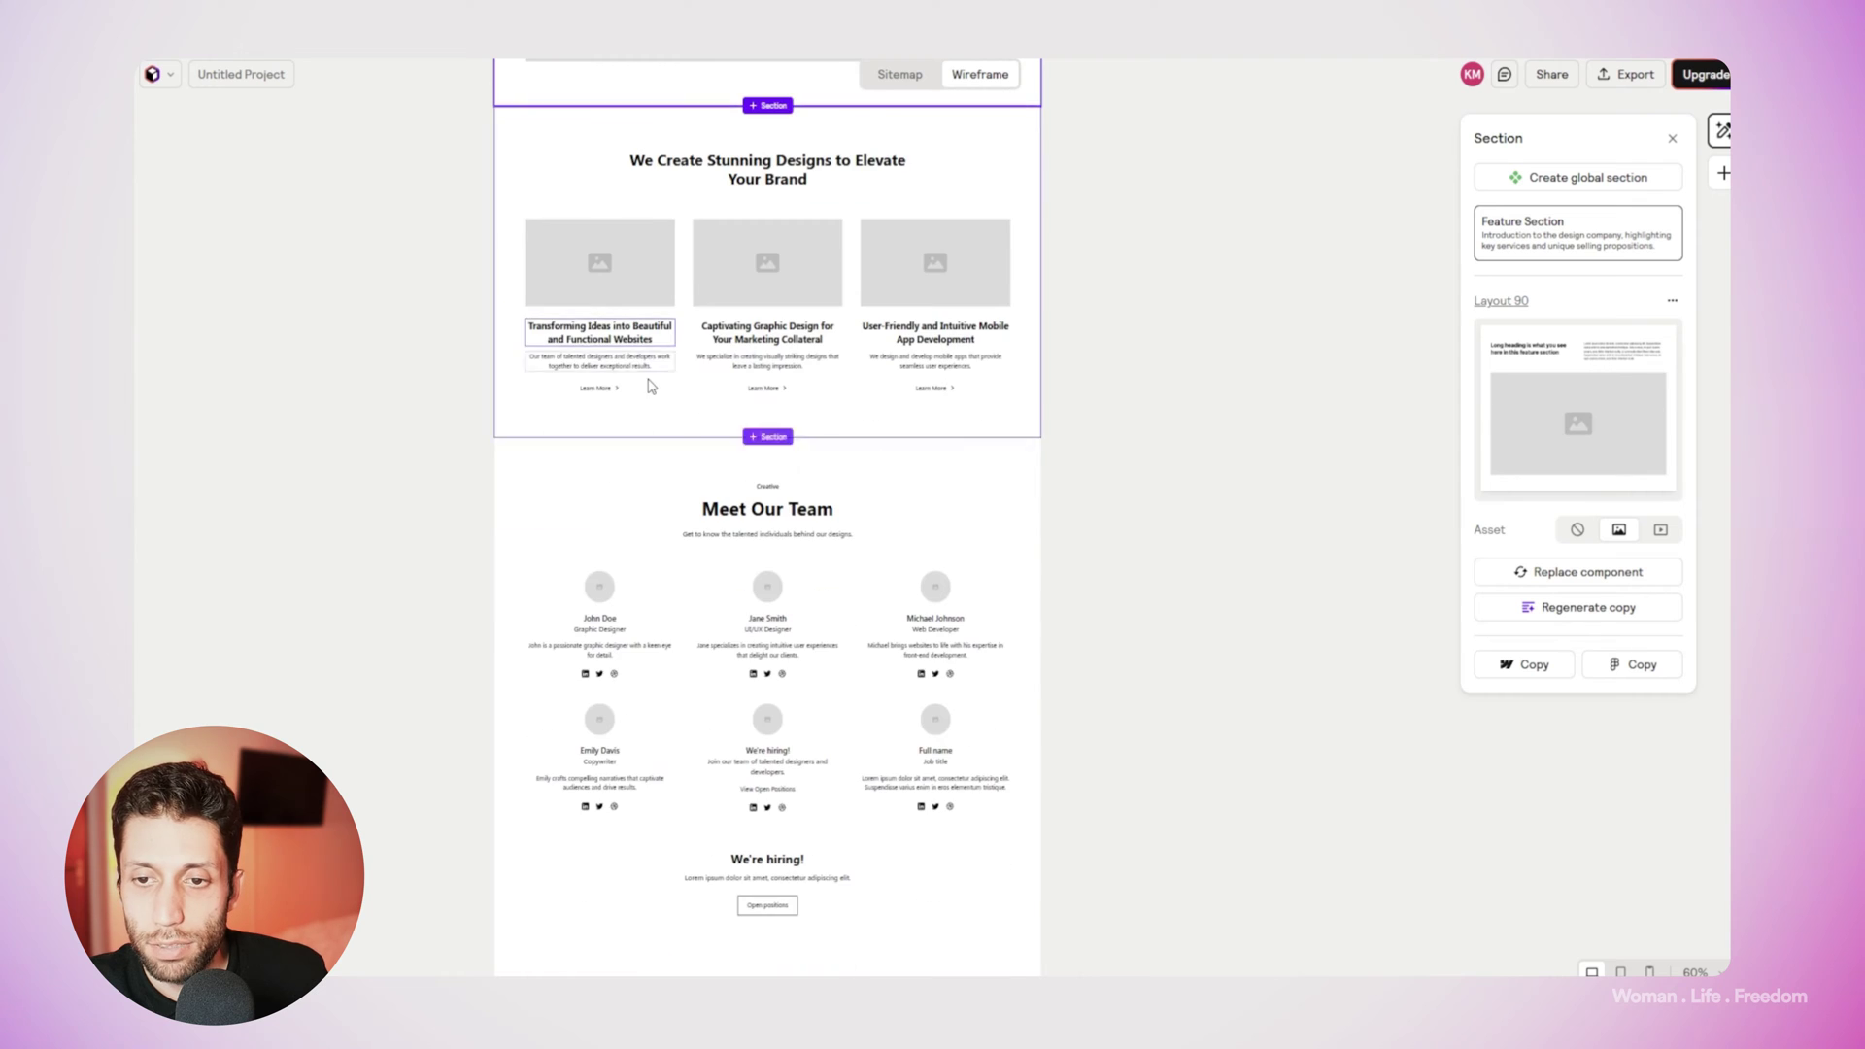
pyautogui.scroll(1, 701, 416)
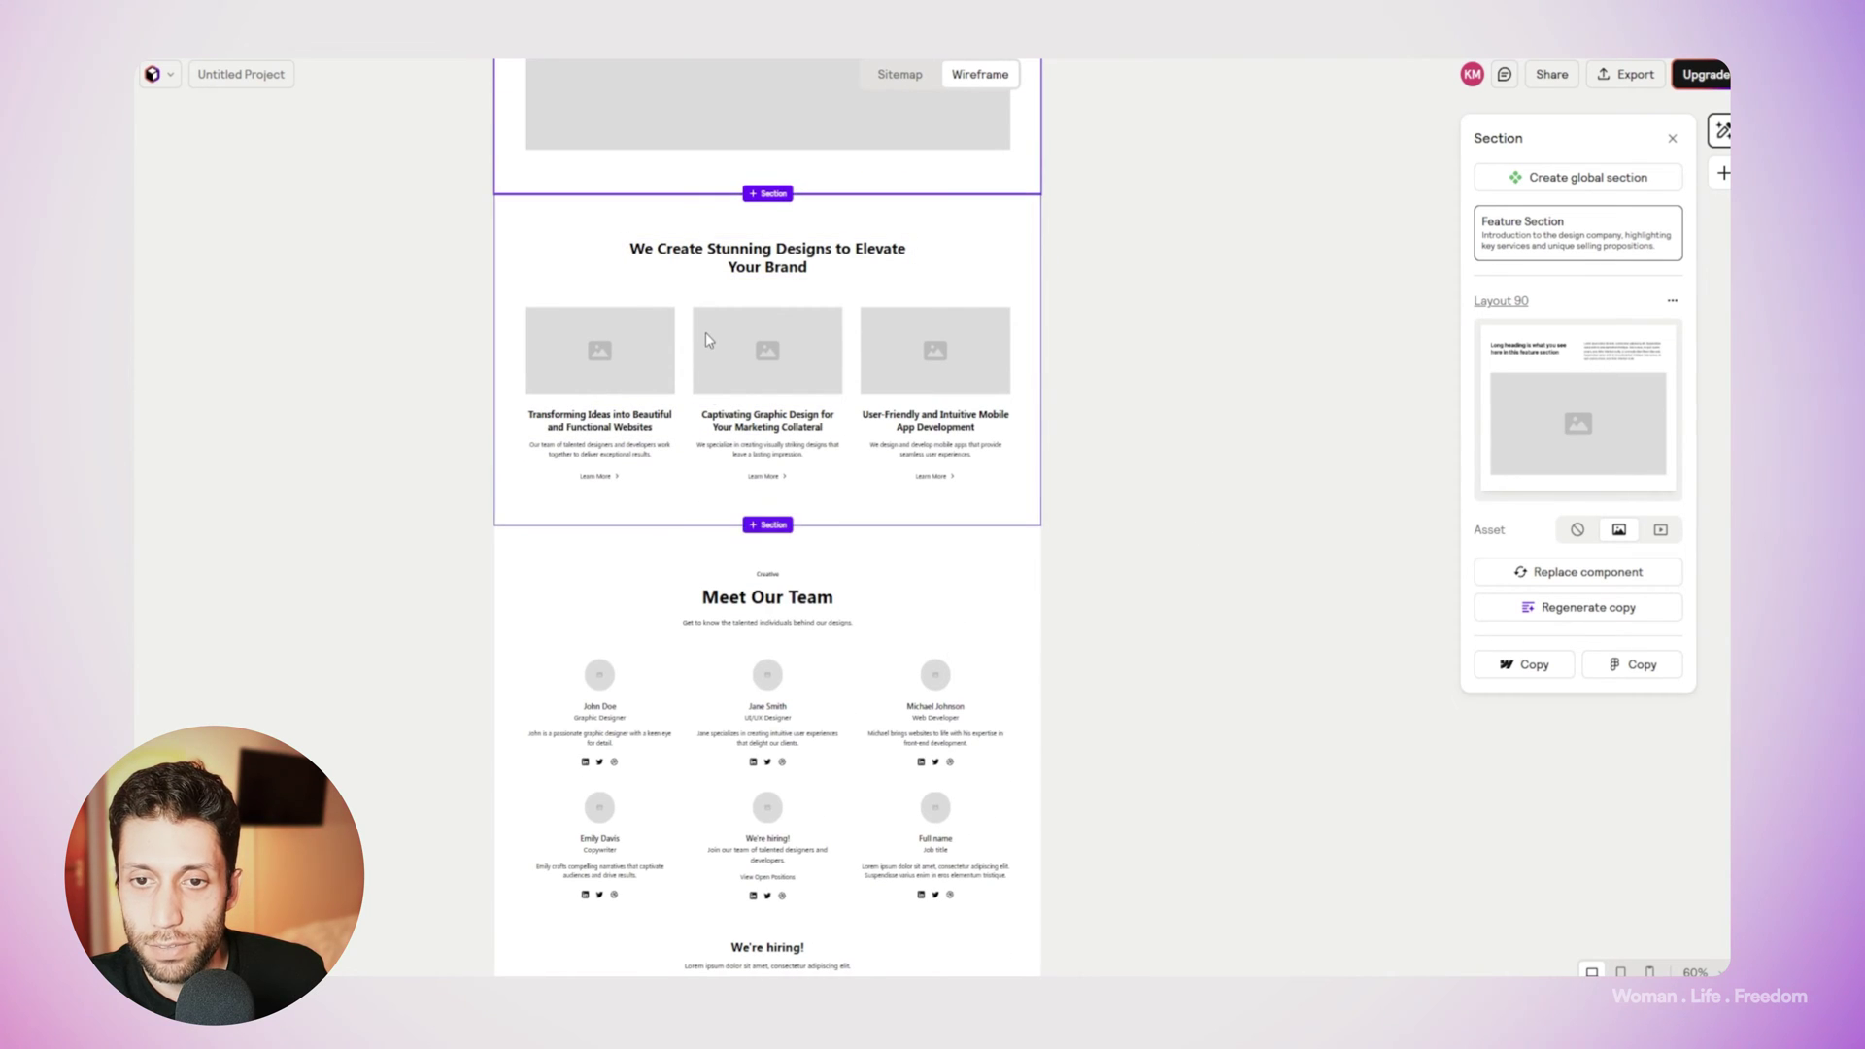
pyautogui.scroll(-2, 826, 447)
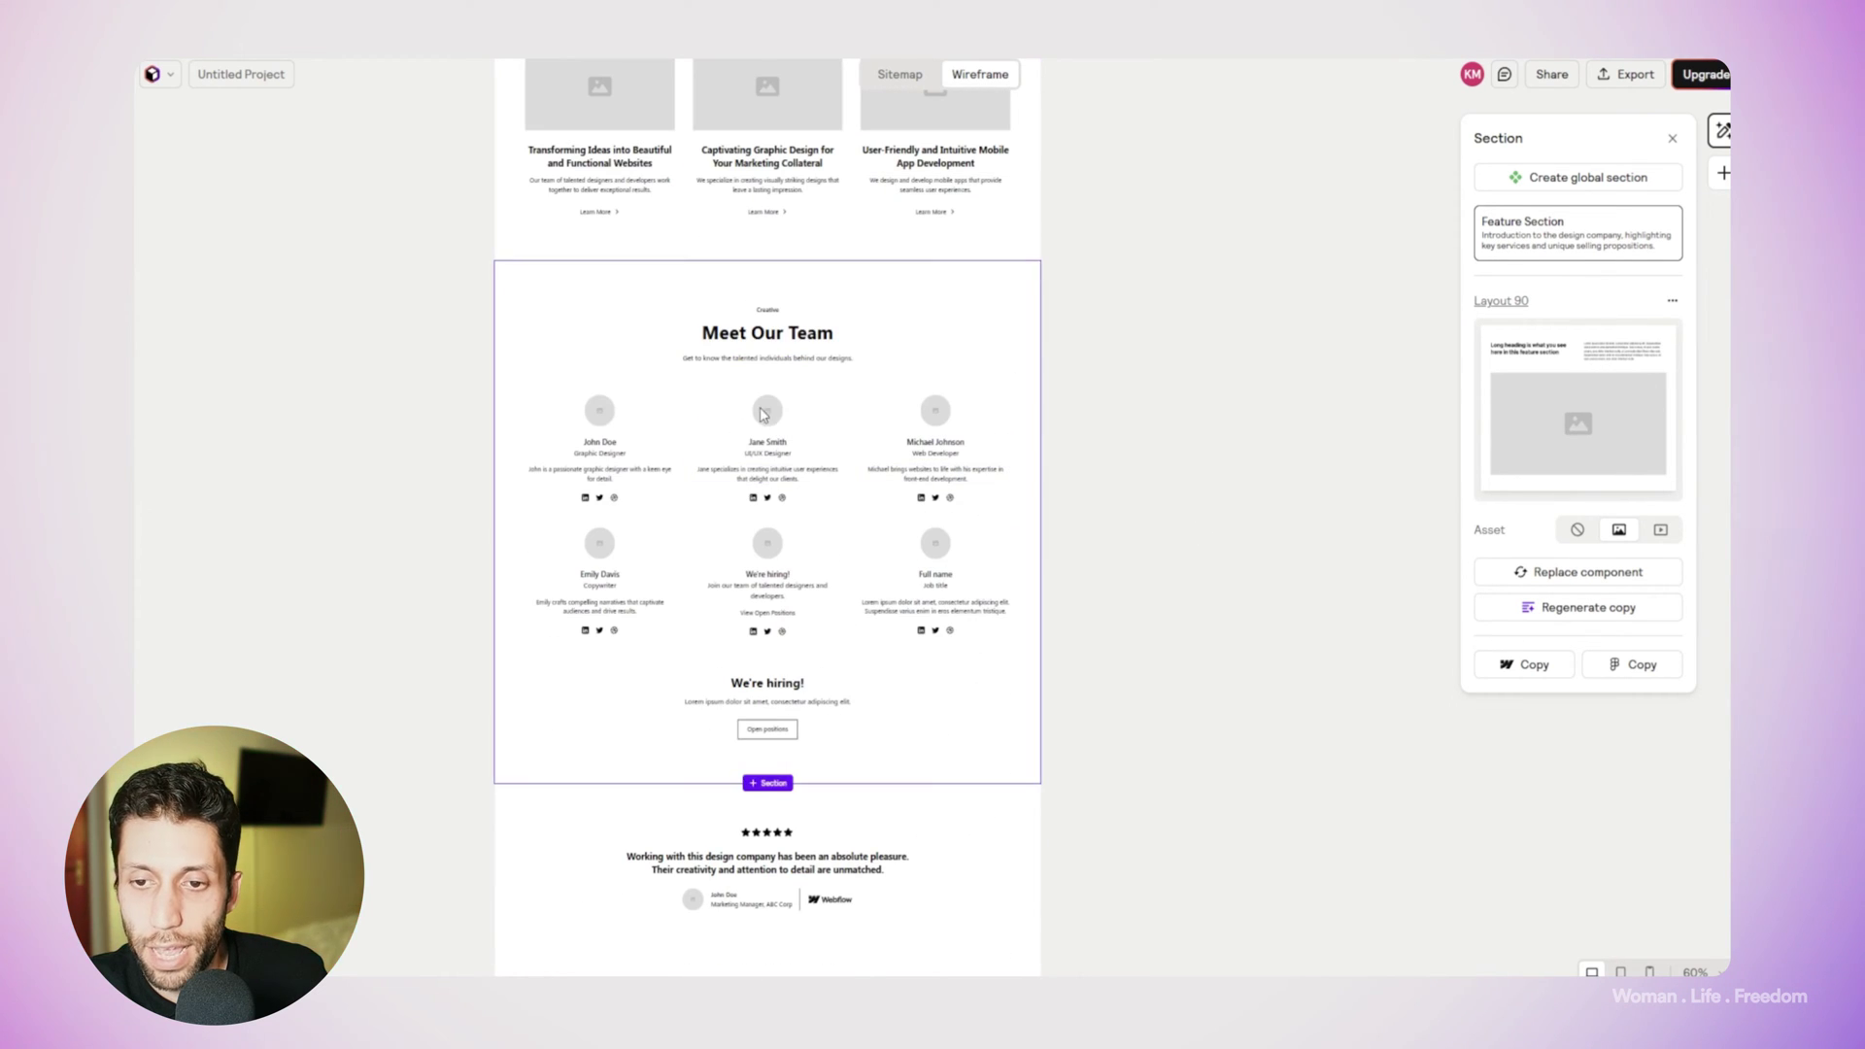
pyautogui.scroll(-3, 769, 476)
pyautogui.scroll(-2, 770, 477)
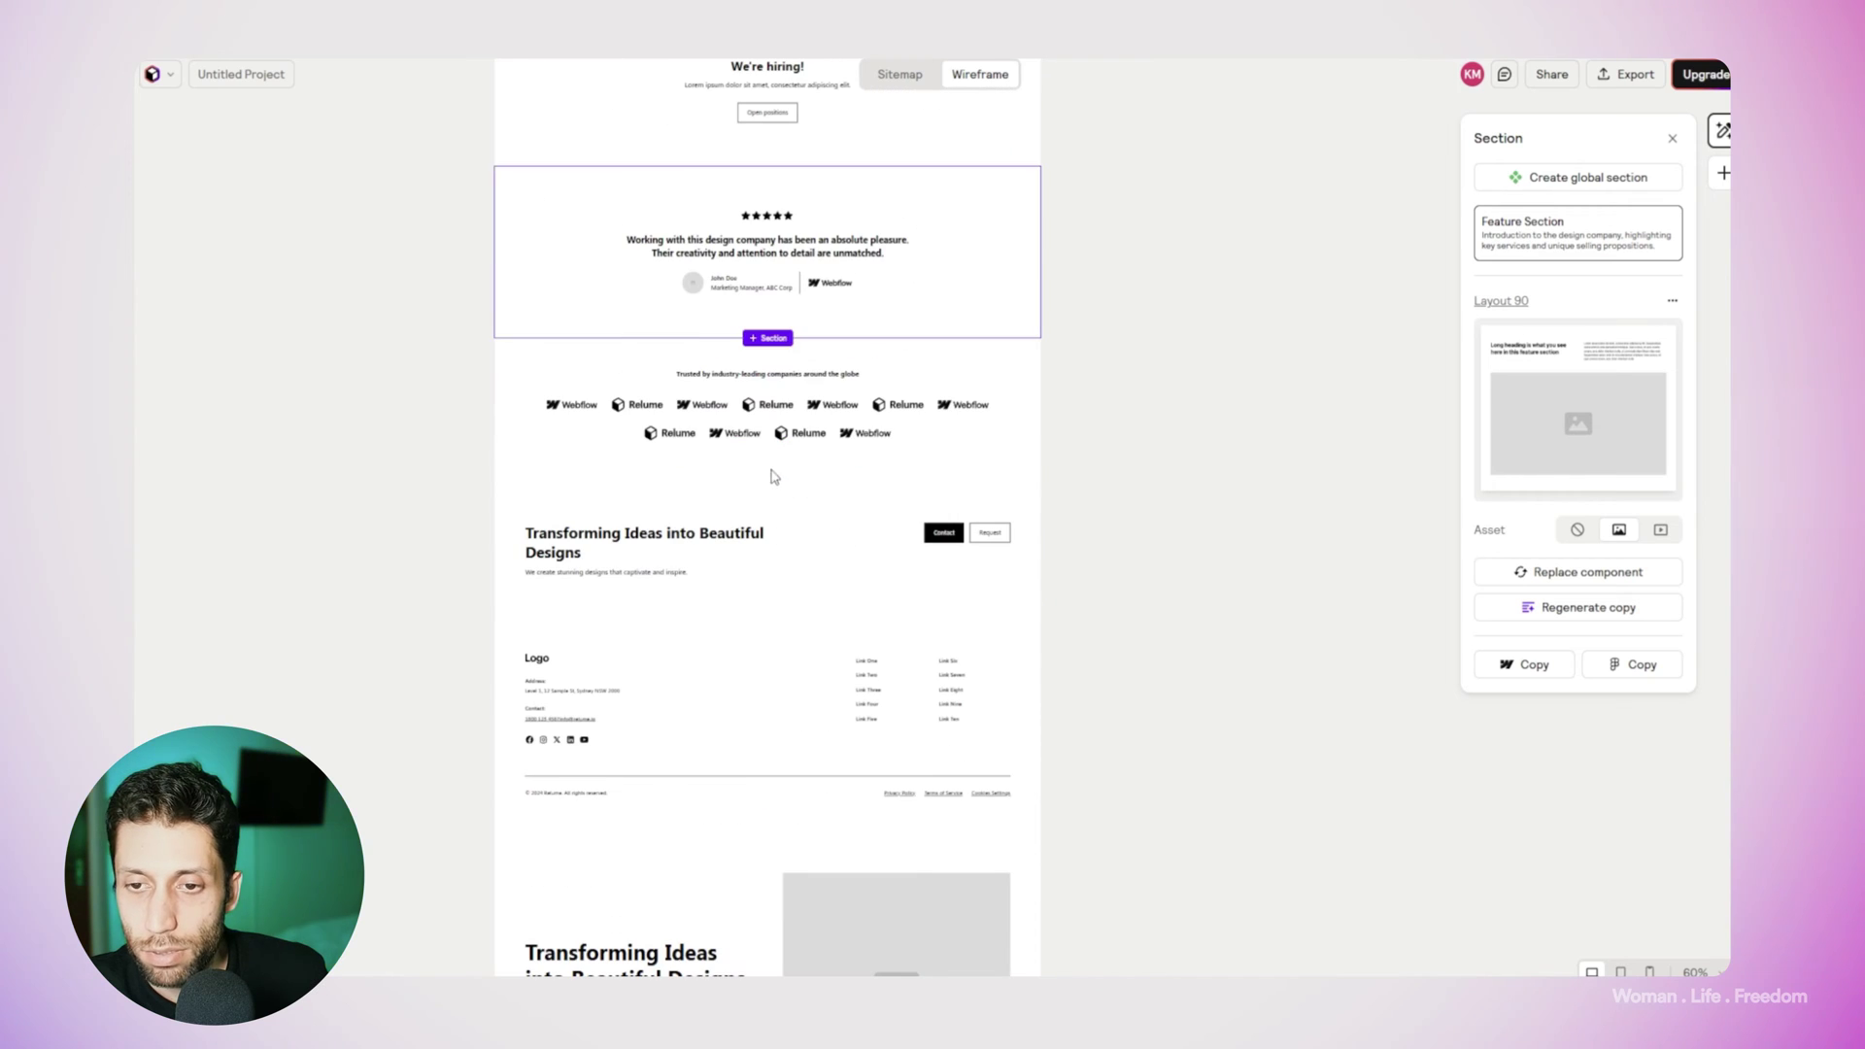
pyautogui.scroll(-1, 740, 535)
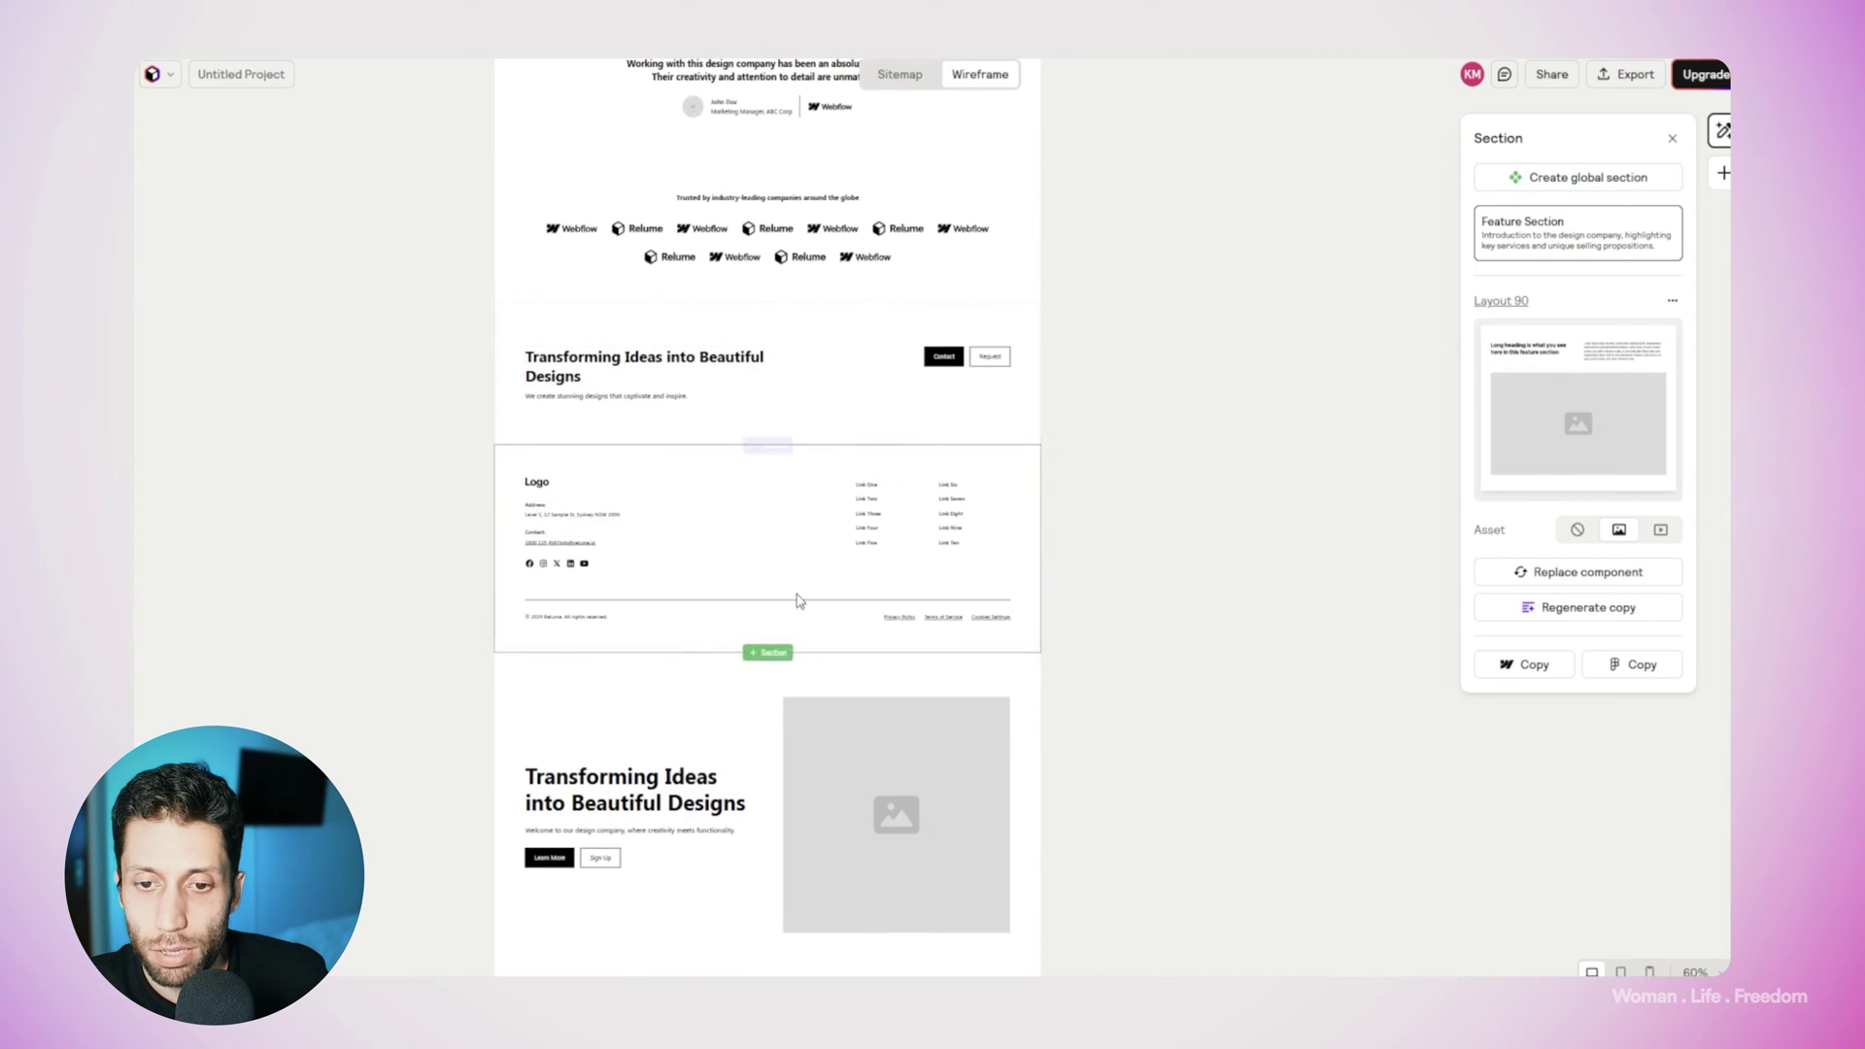
pyautogui.scroll(-3, 794, 601)
pyautogui.scroll(-3, 794, 600)
pyautogui.scroll(-2, 794, 601)
pyautogui.scroll(-3, 793, 600)
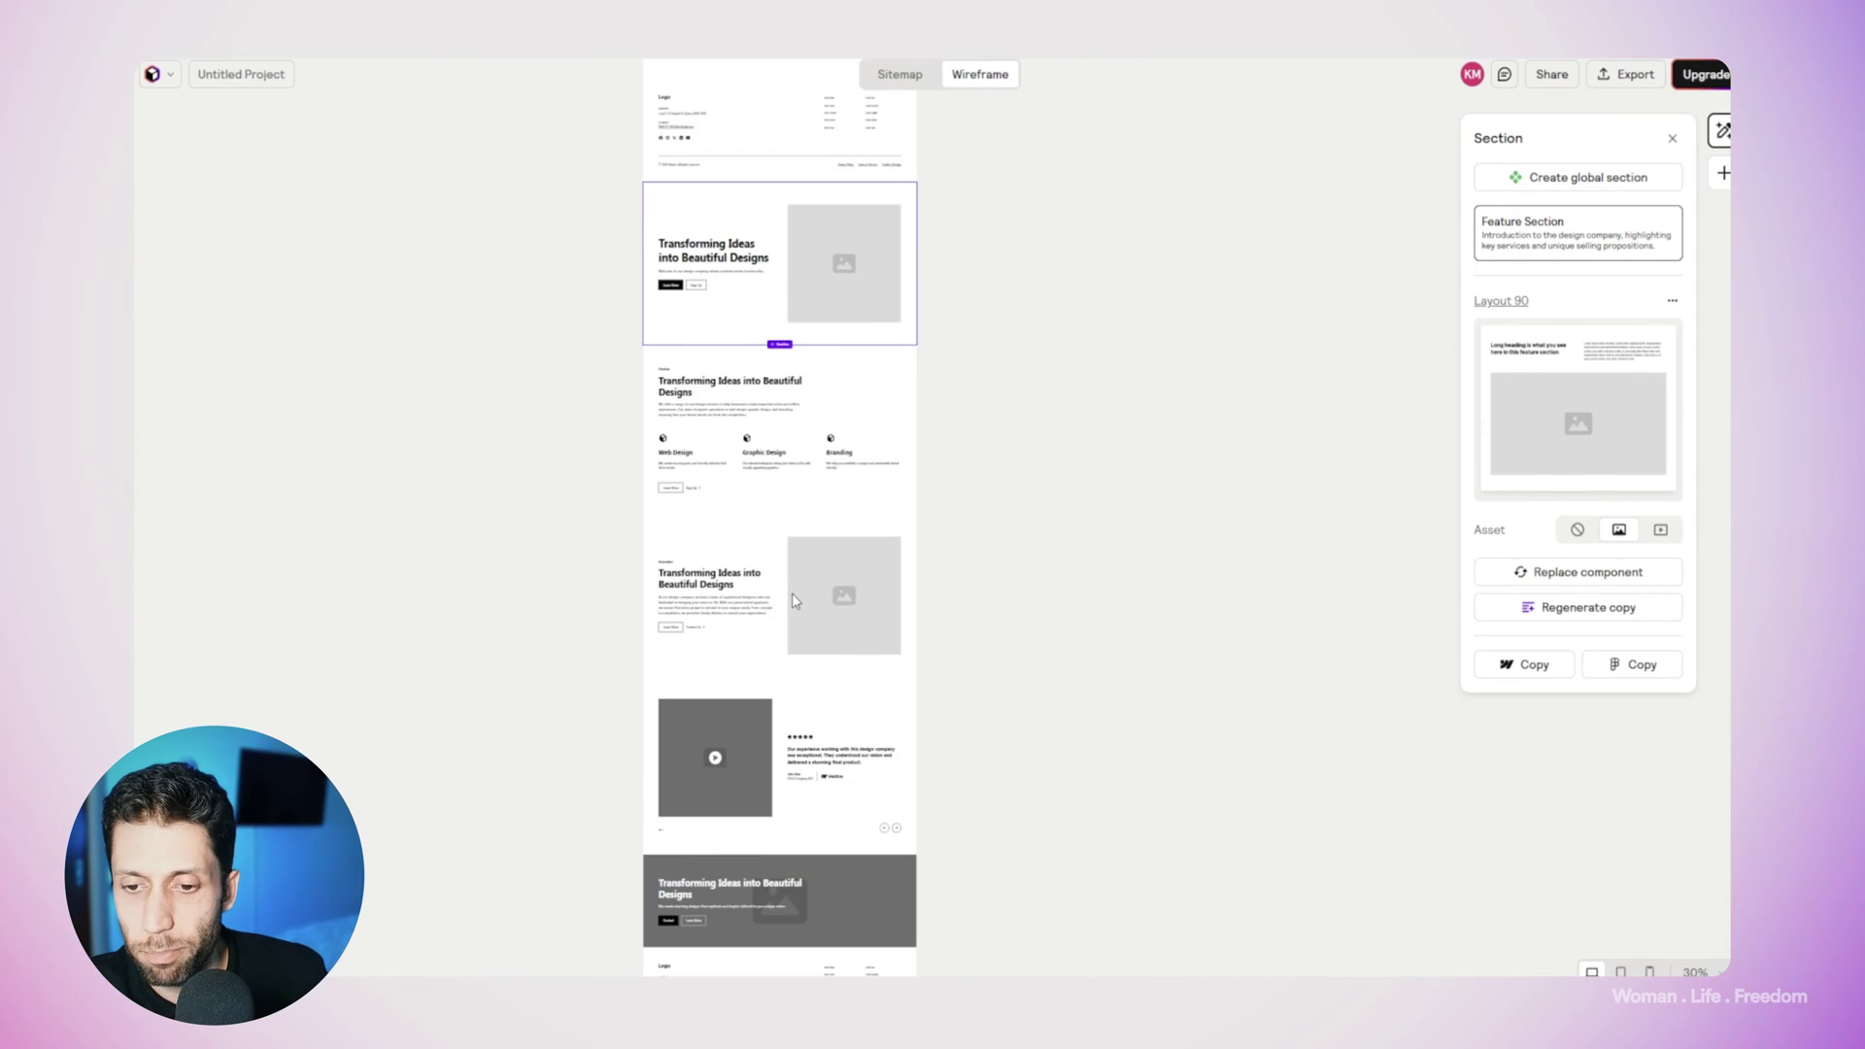
pyautogui.scroll(-3, 795, 601)
pyautogui.scroll(3, 795, 602)
pyautogui.scroll(5, 794, 601)
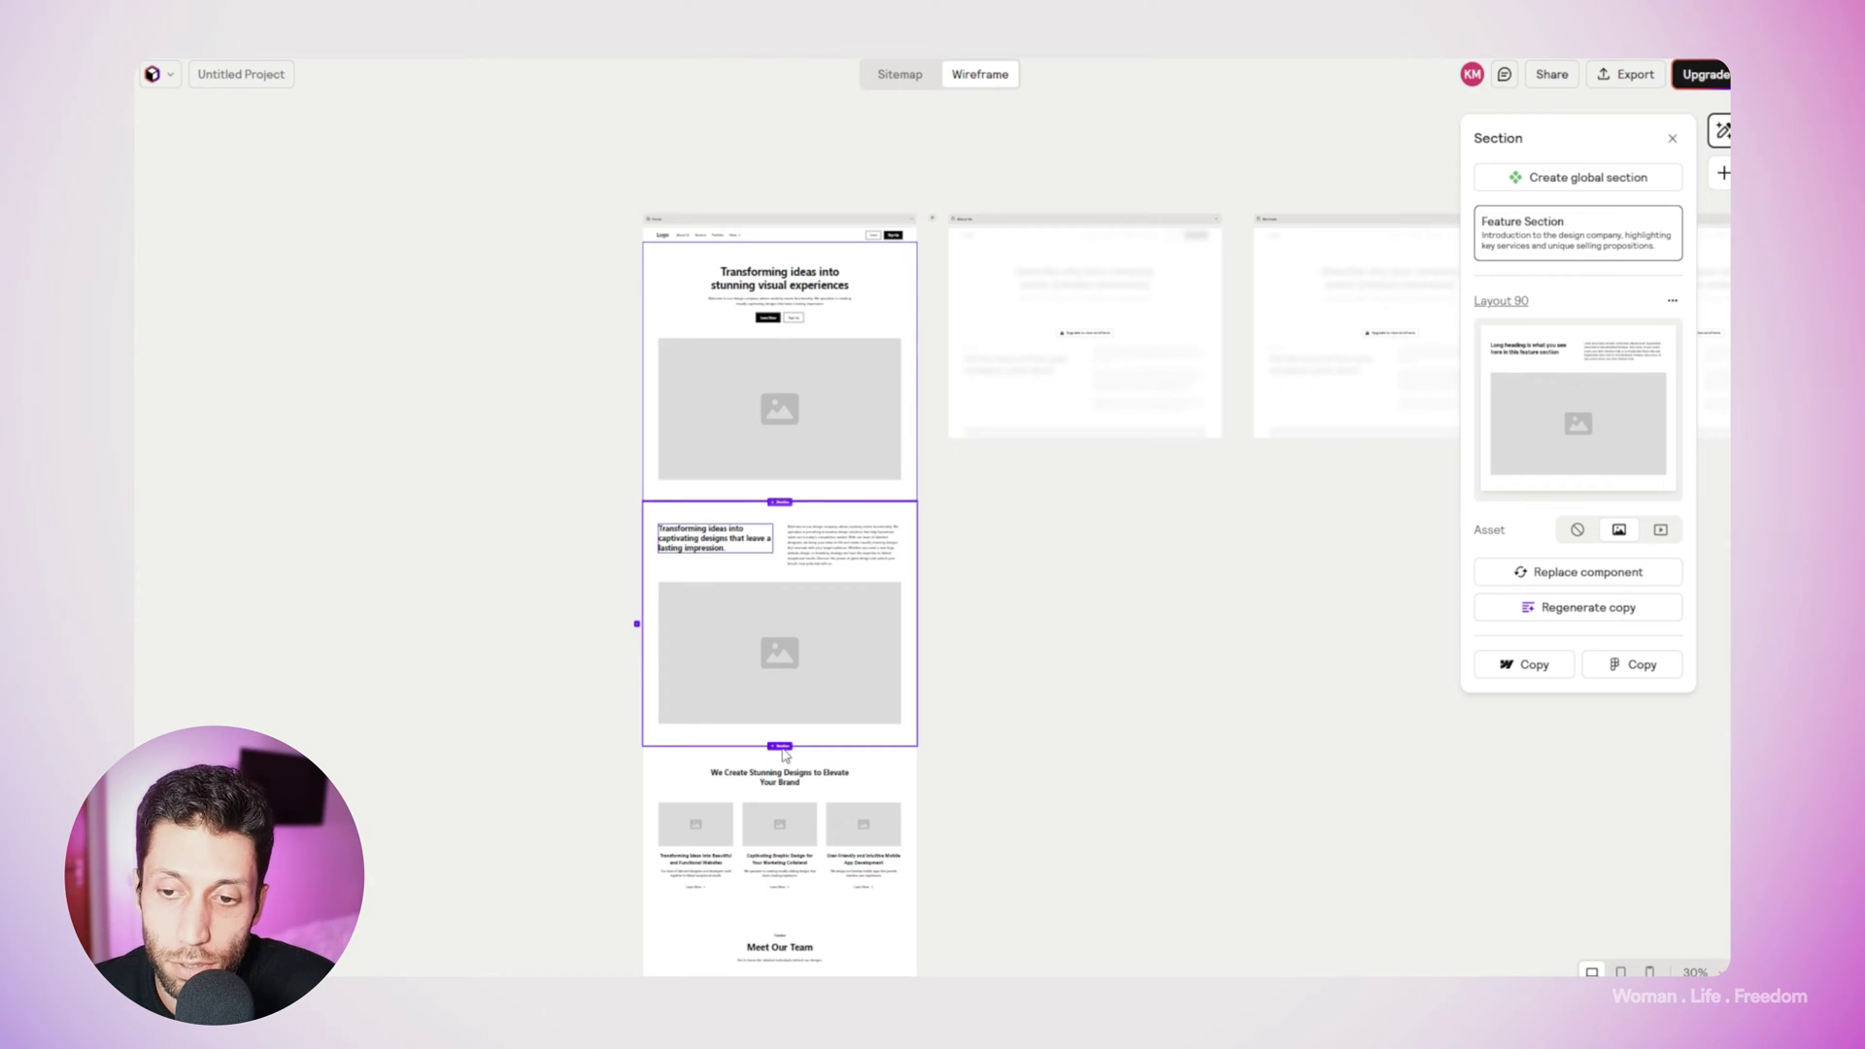
pyautogui.press('Escape')
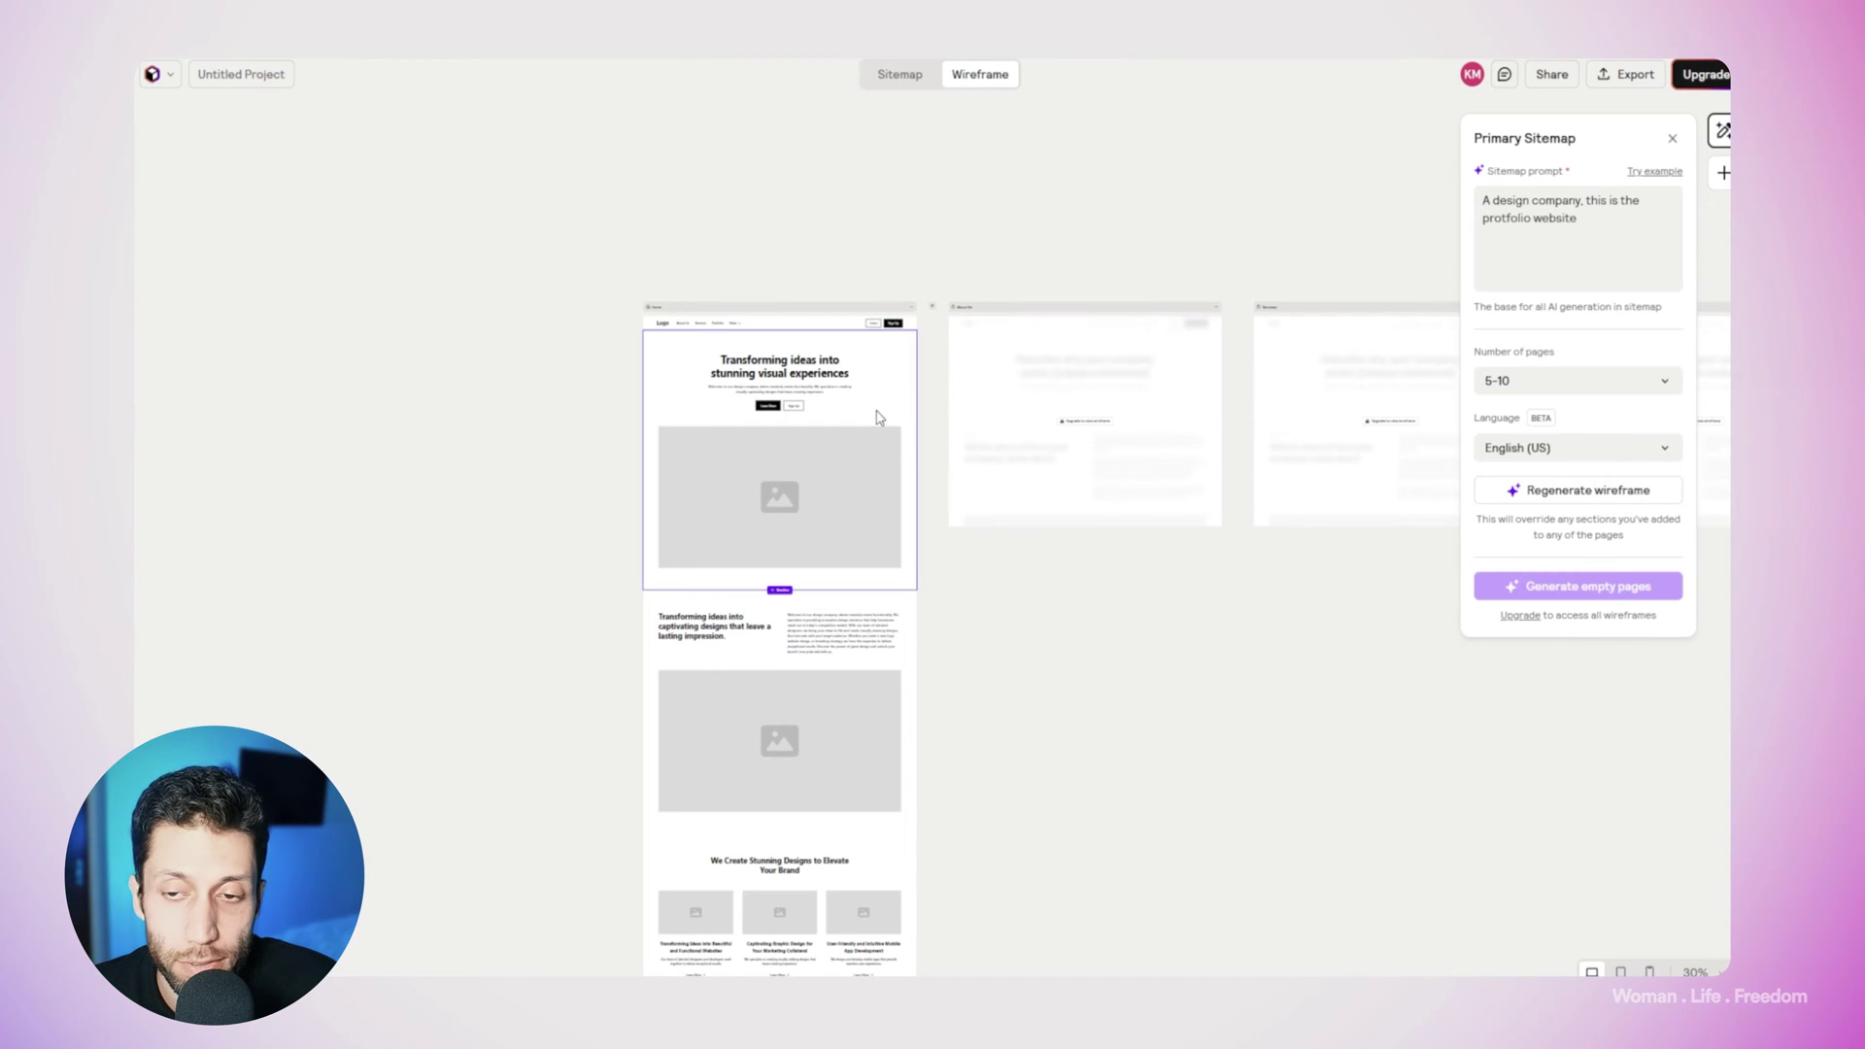
# Set the Home hero section's asset to Video.
pyautogui.click(694, 427)
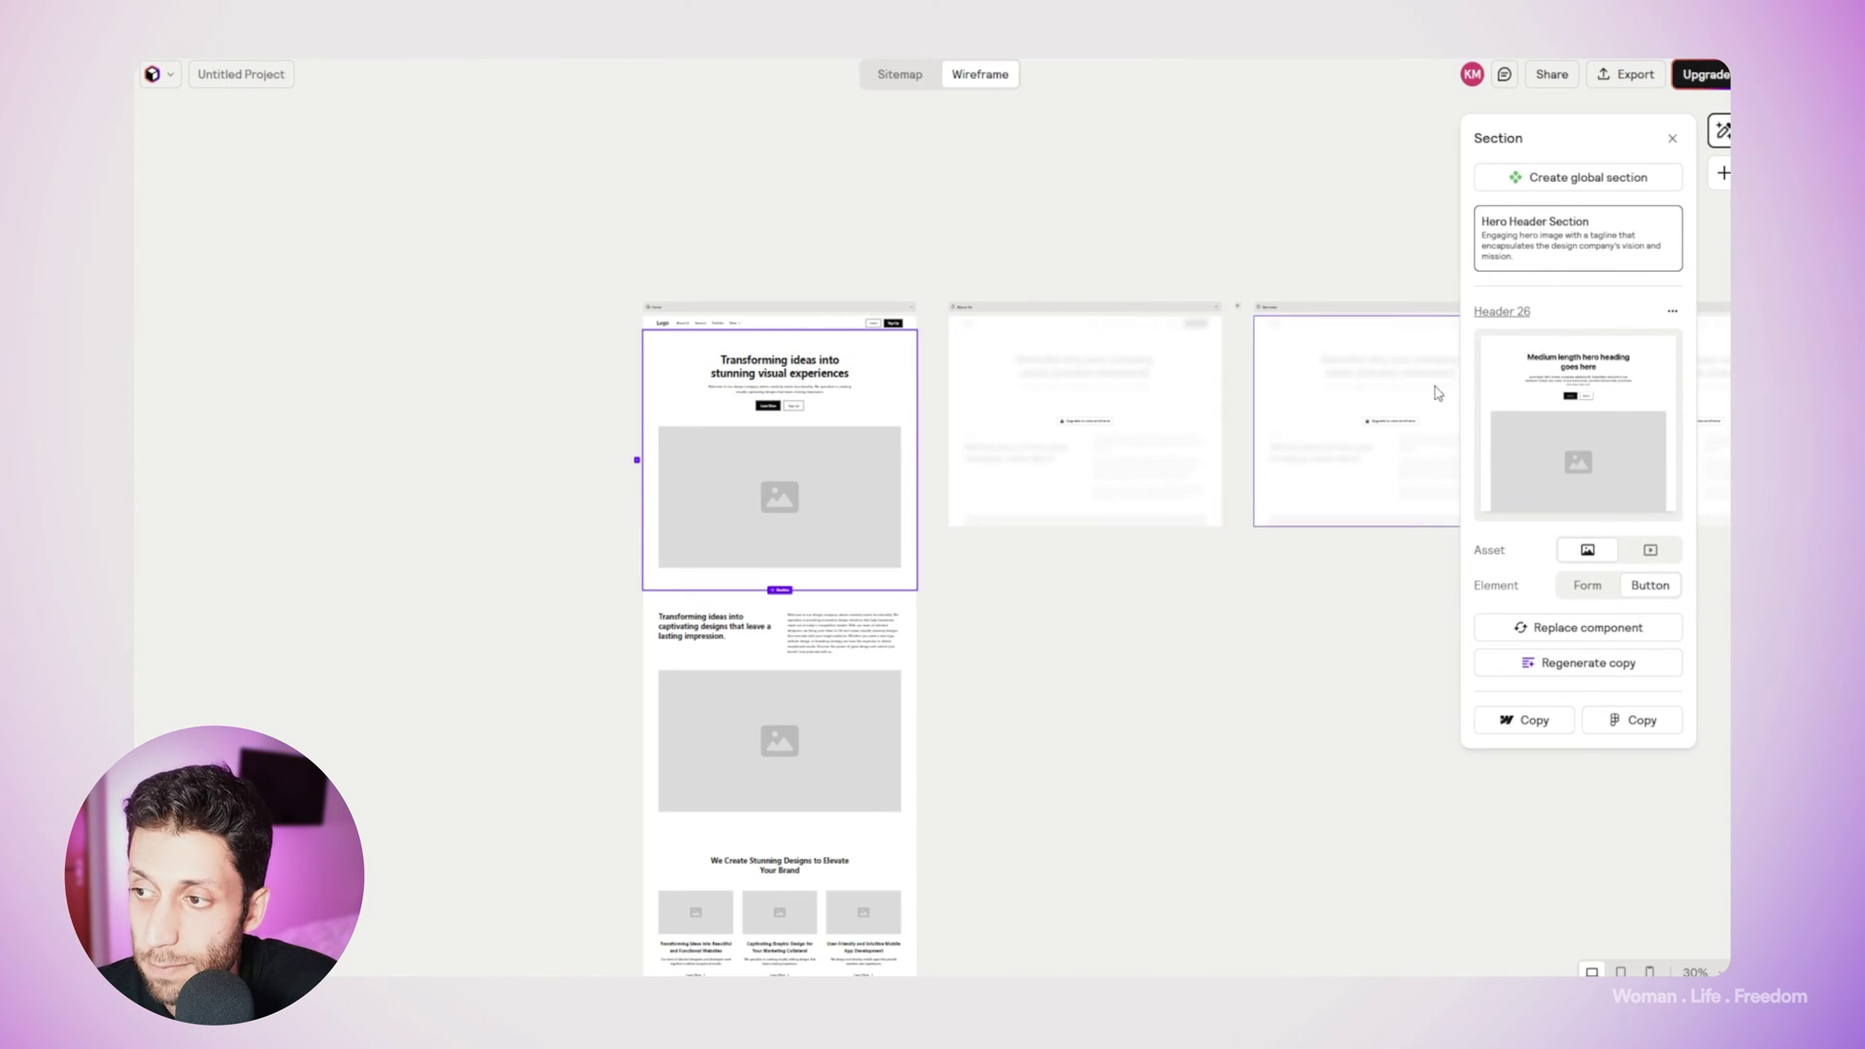
pyautogui.click(1670, 140)
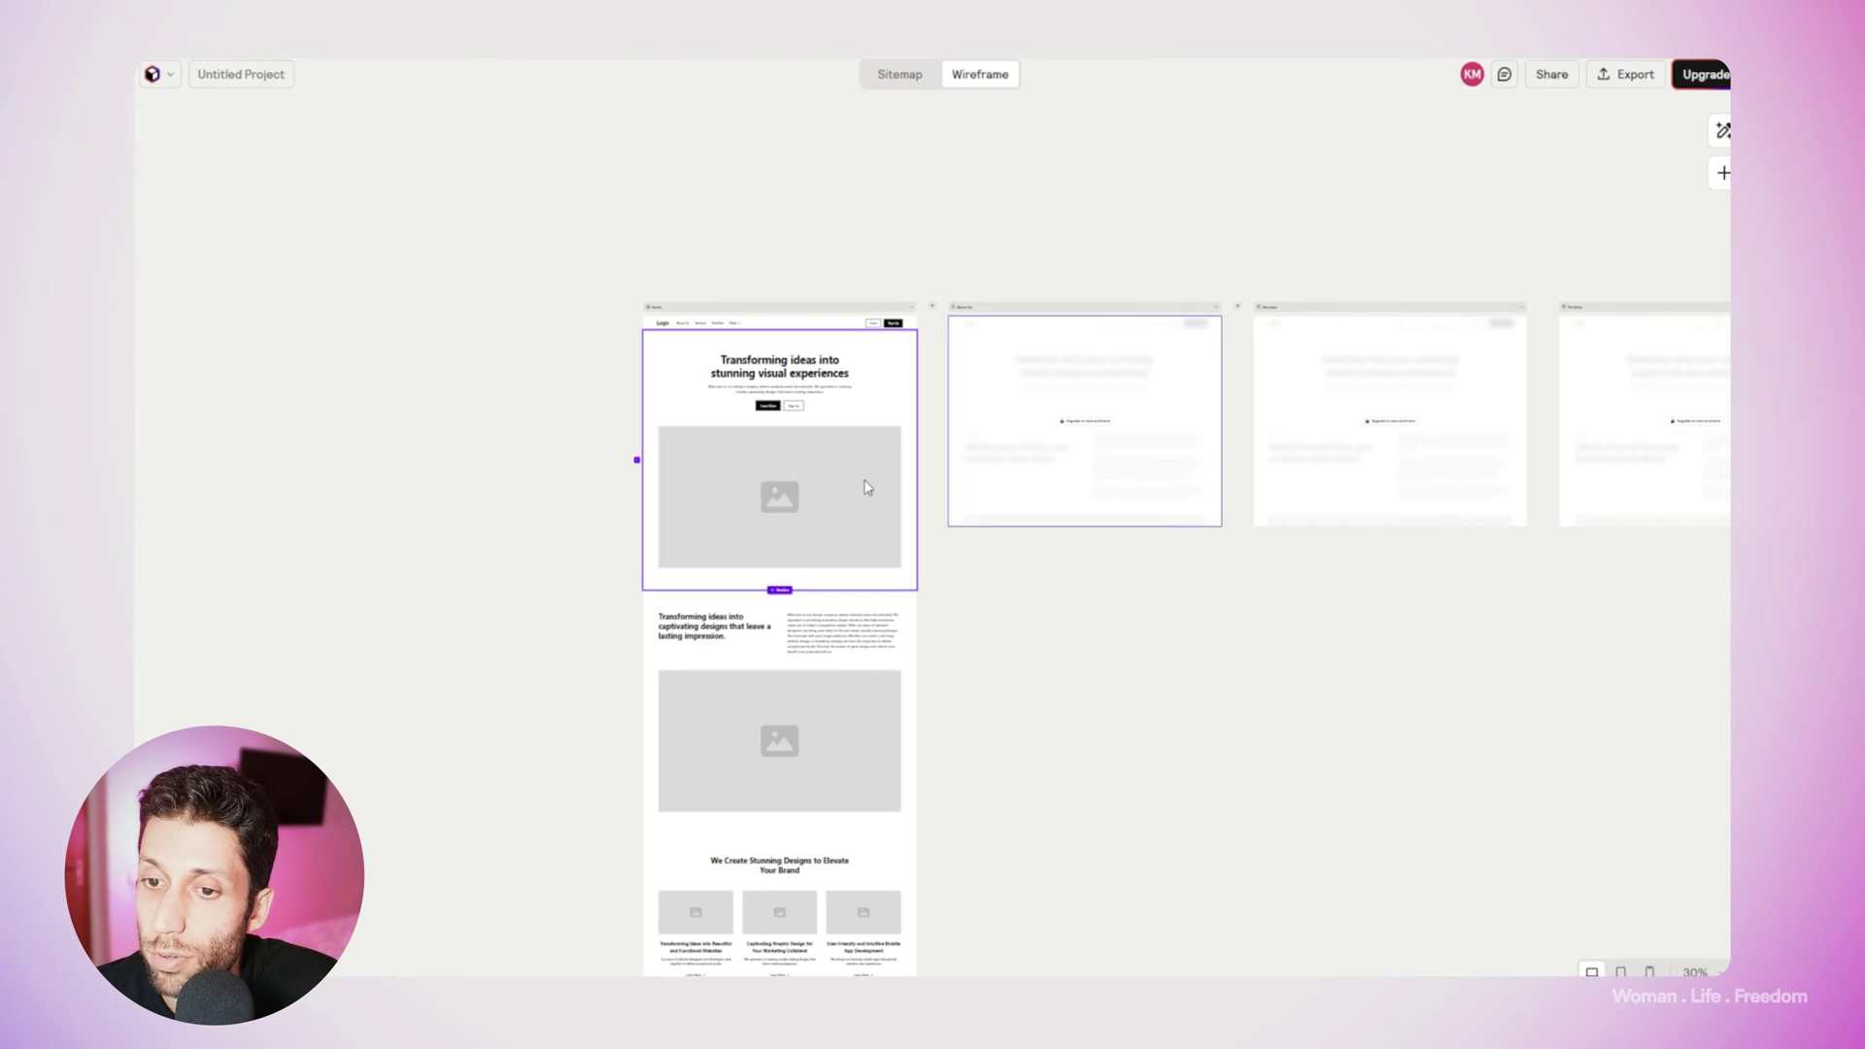
pyautogui.click(1722, 130)
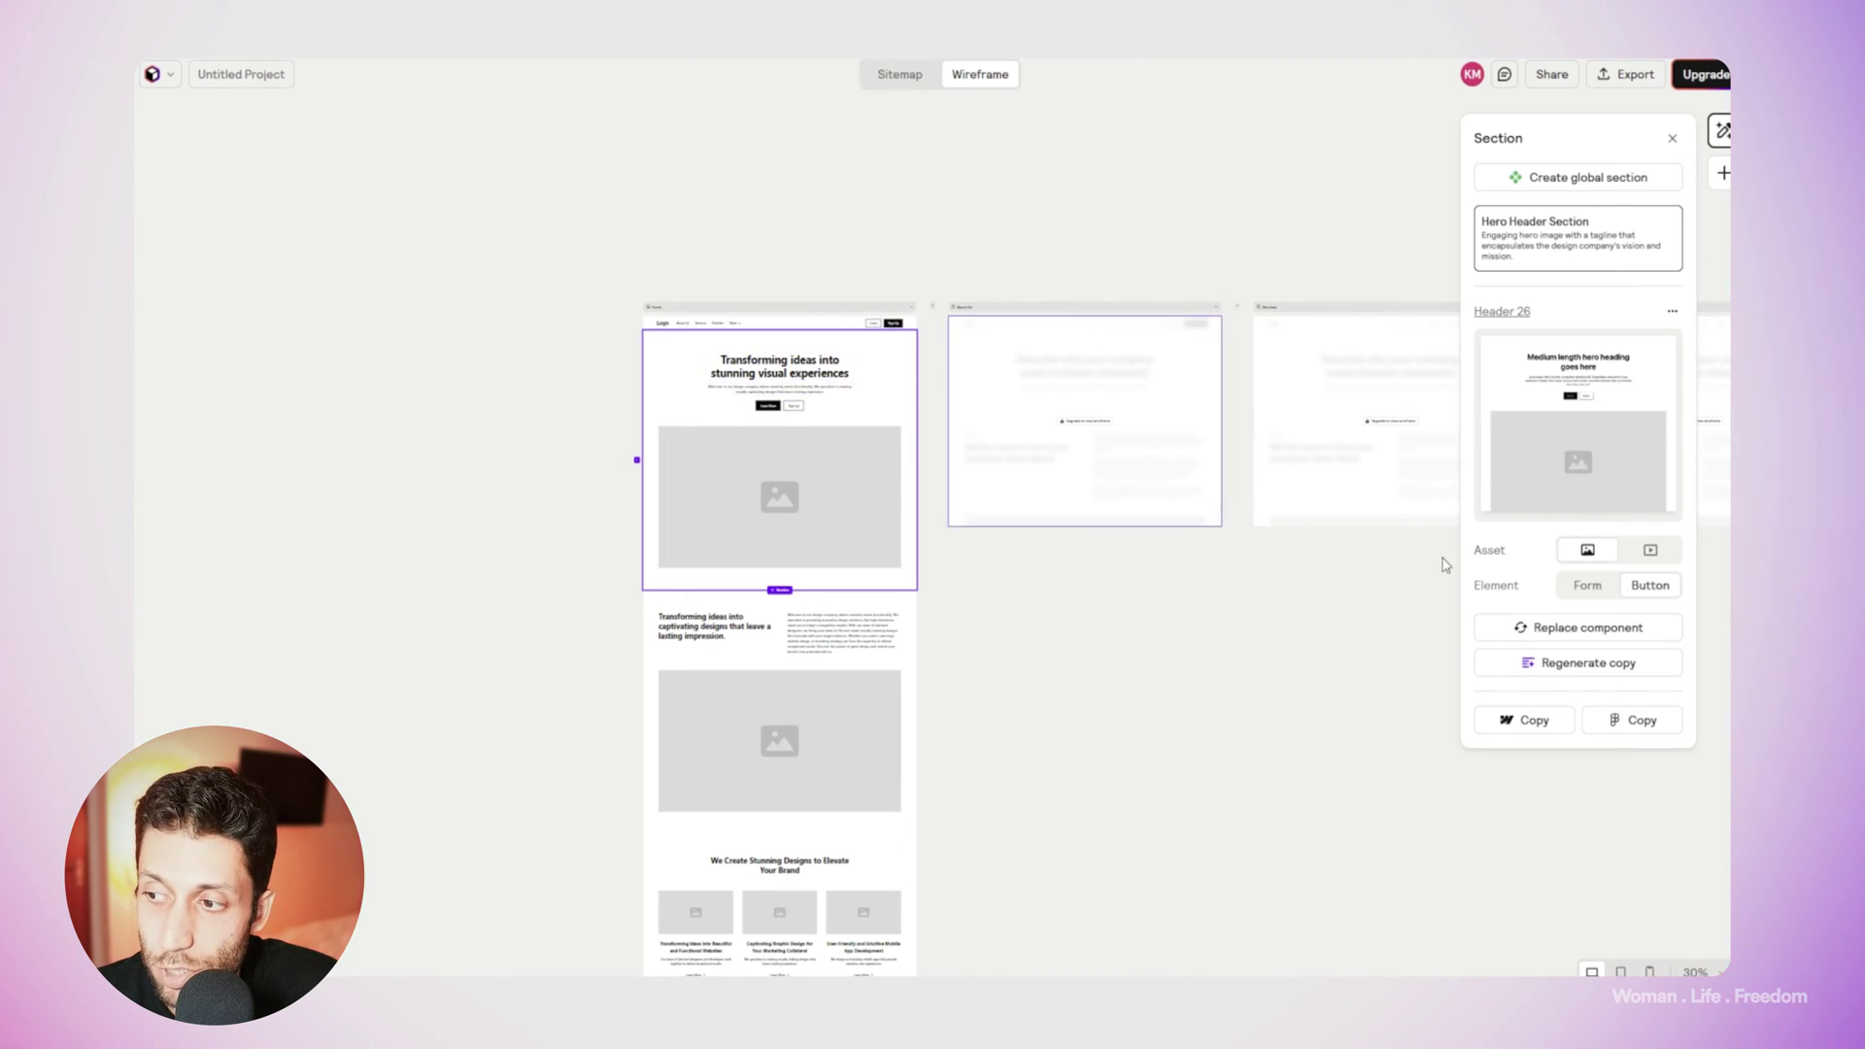
pyautogui.click(1650, 550)
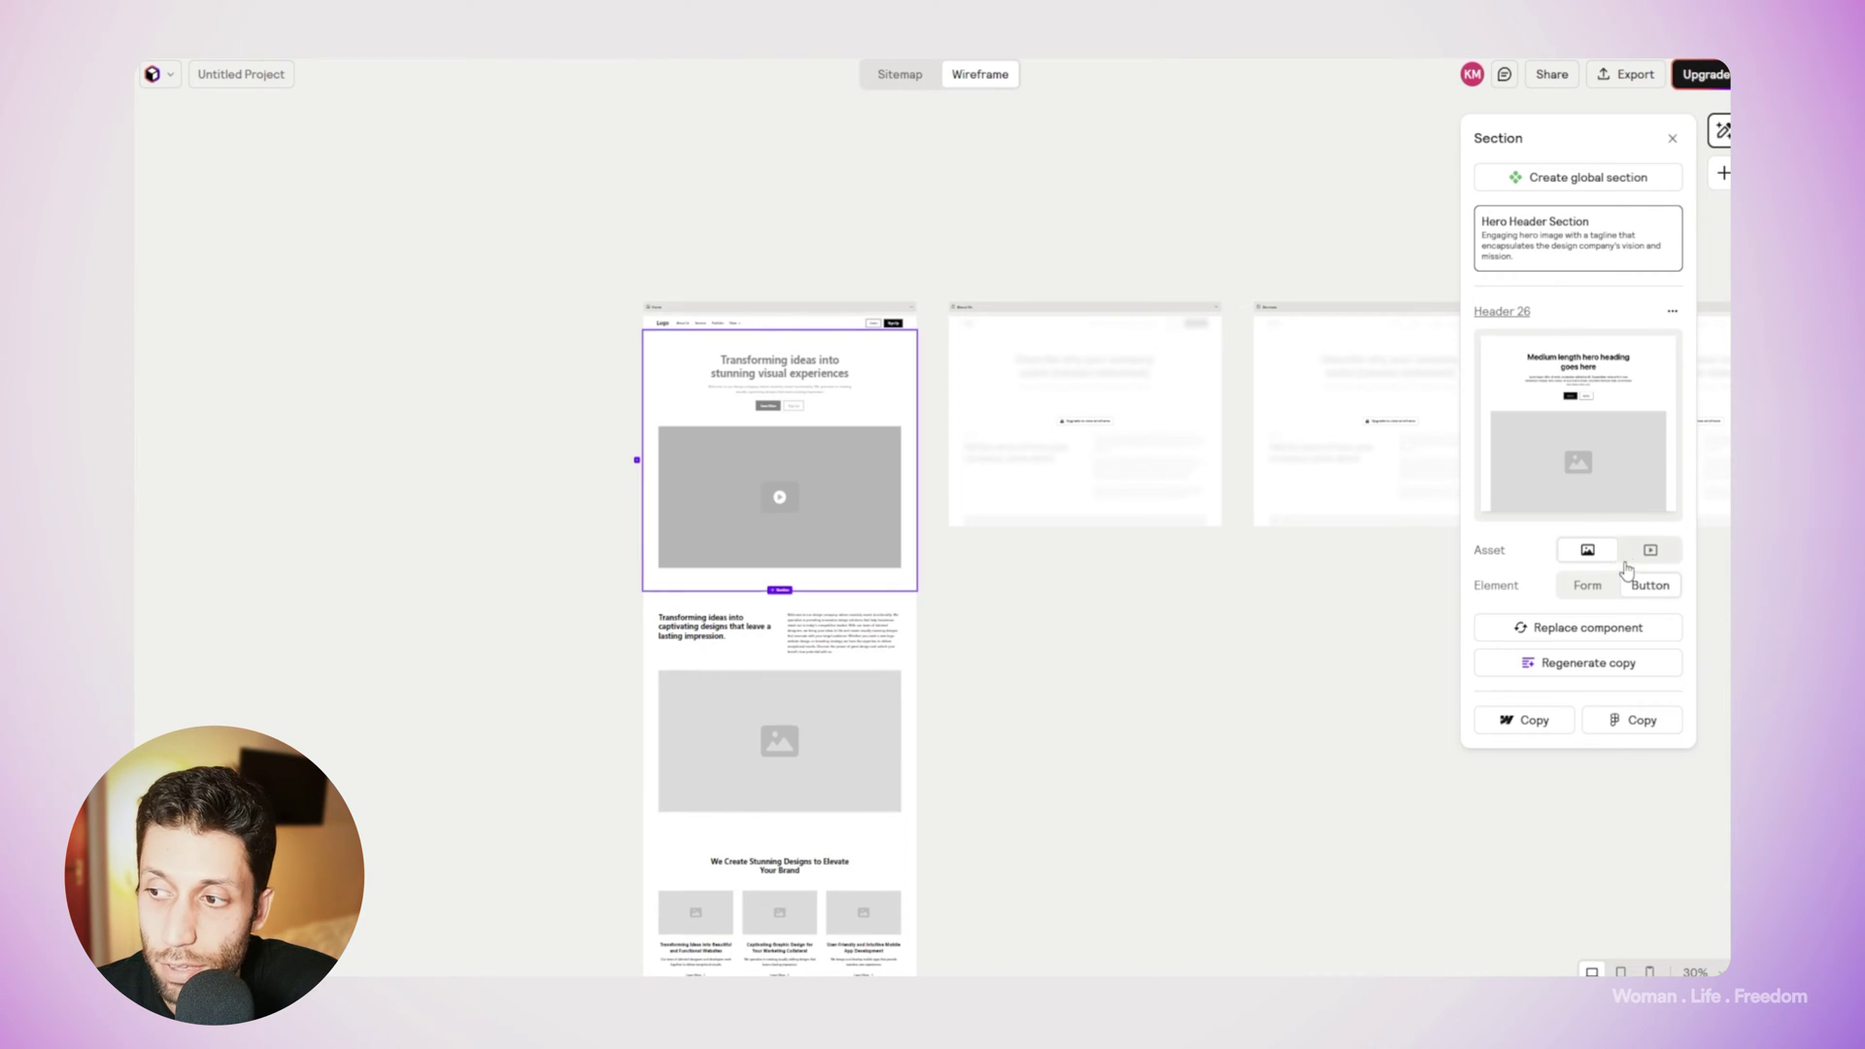
pyautogui.click(1591, 550)
pyautogui.click(1590, 551)
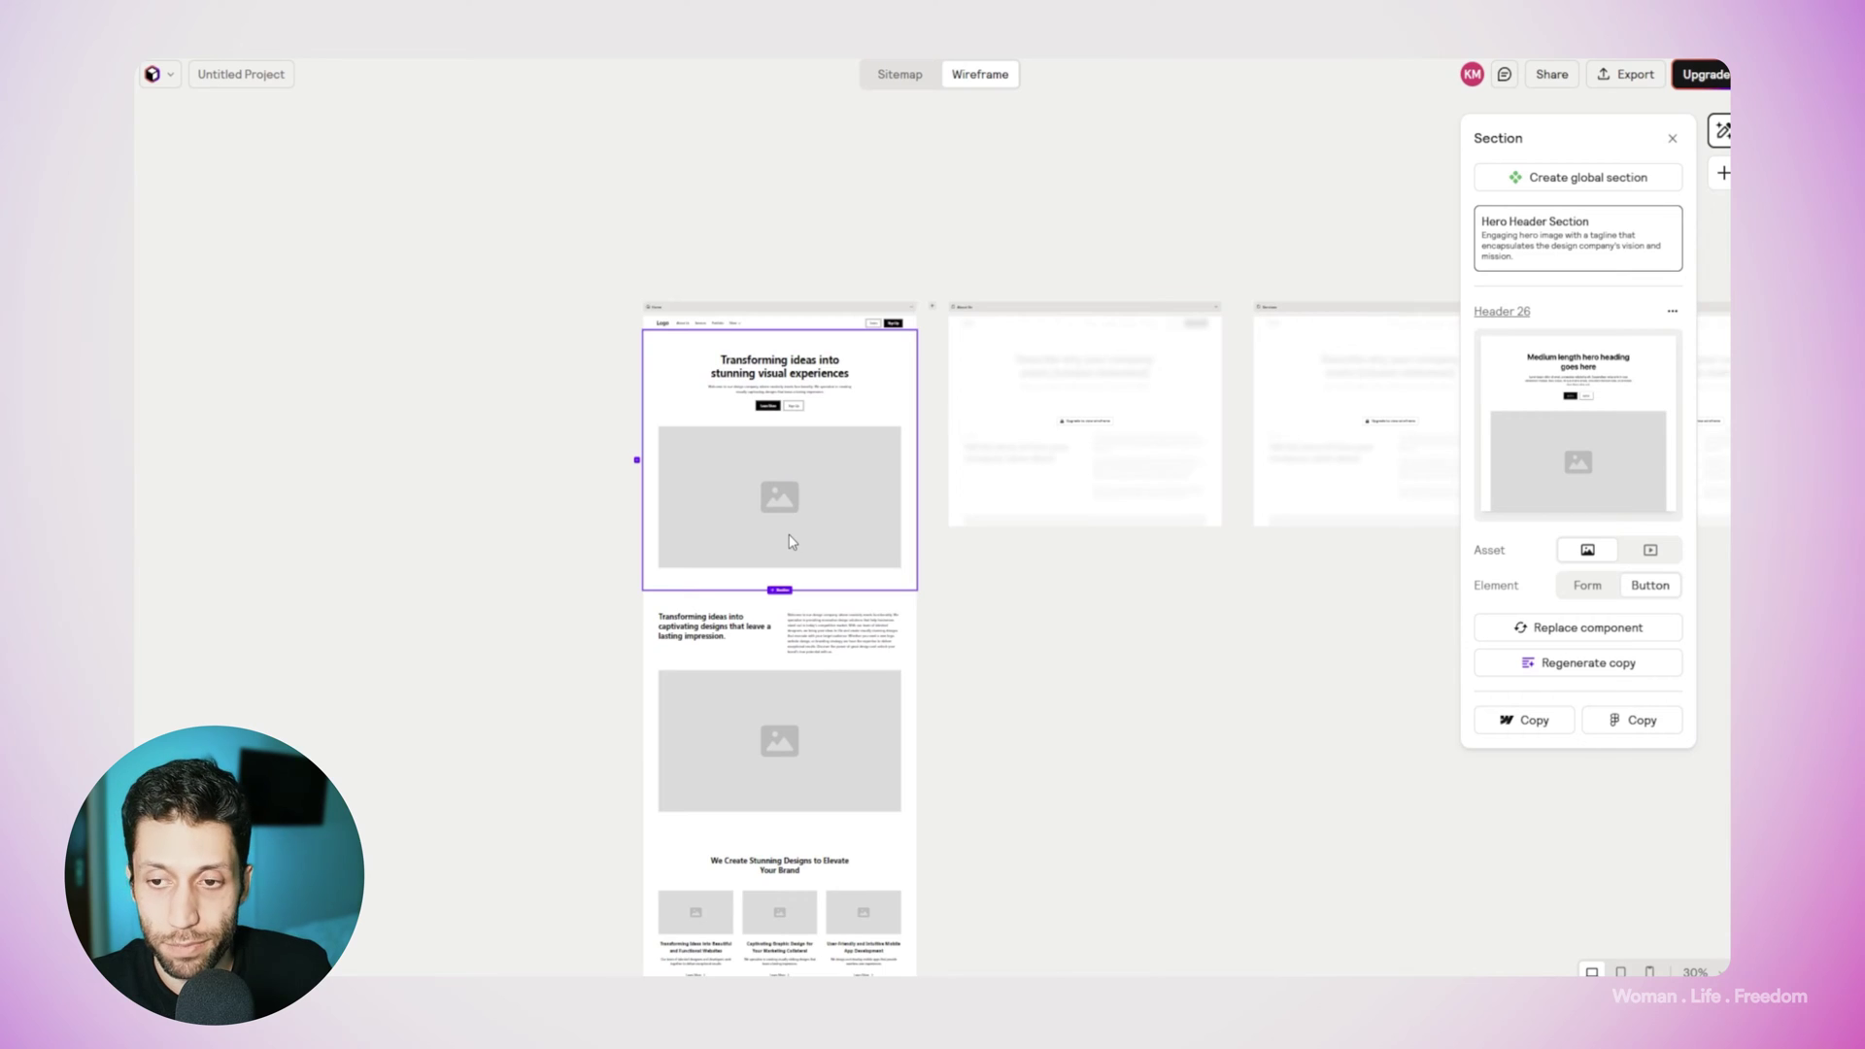
pyautogui.scroll(5, 787, 532)
pyautogui.click(1655, 551)
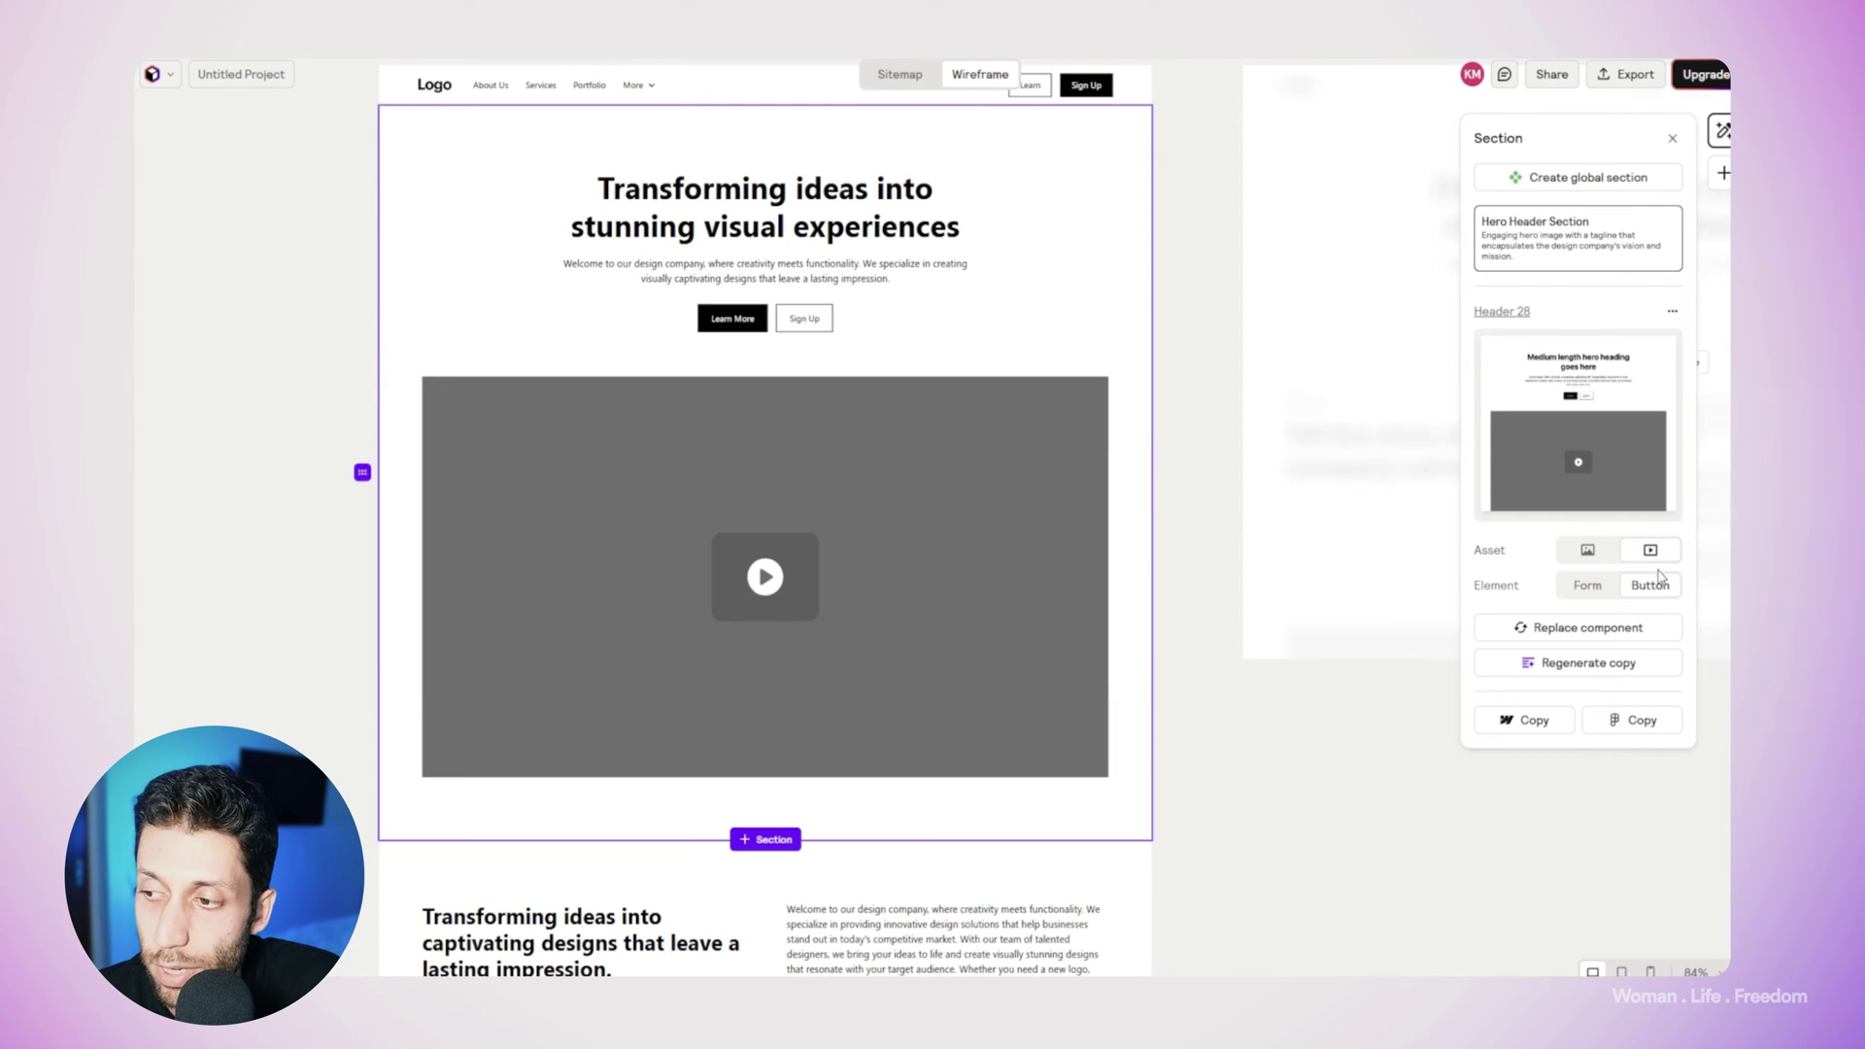
# Toggle the hero between signup form and buttons, keeping the two buttons.
pyautogui.click(1586, 587)
pyautogui.click(1648, 586)
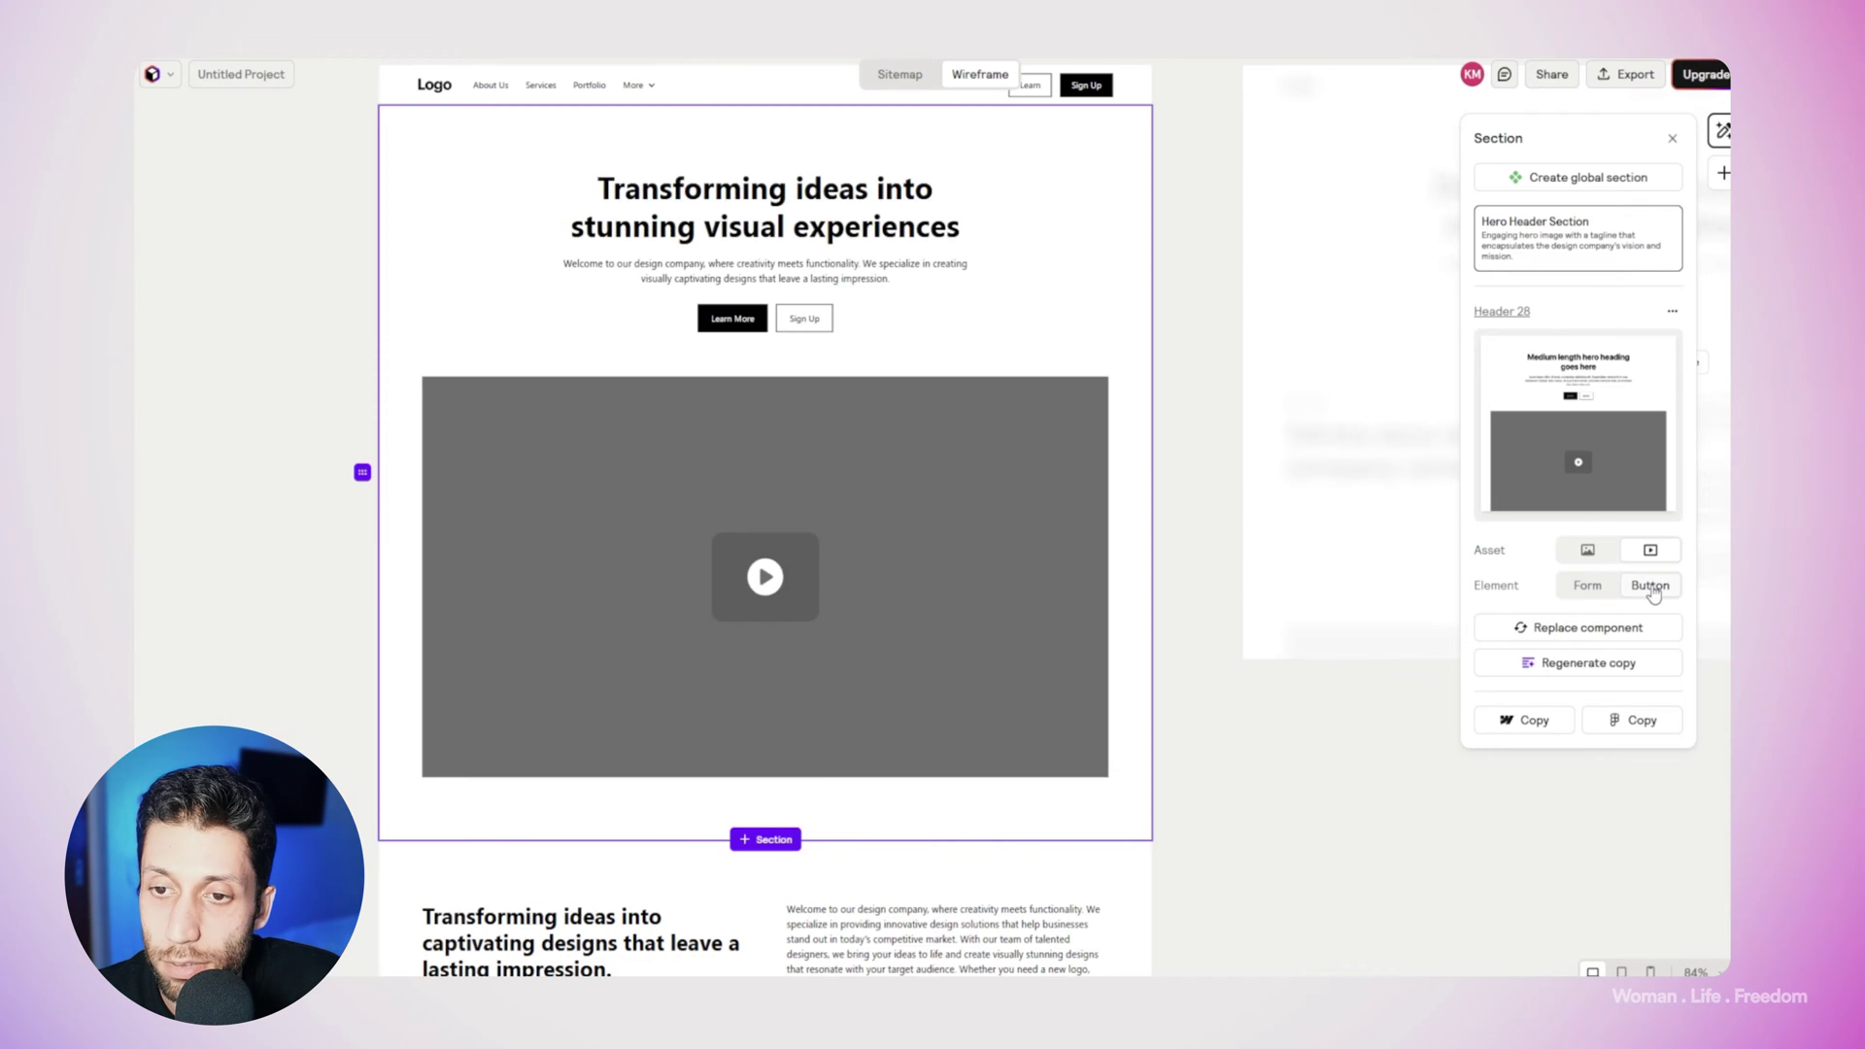
pyautogui.click(1586, 586)
pyautogui.click(1646, 586)
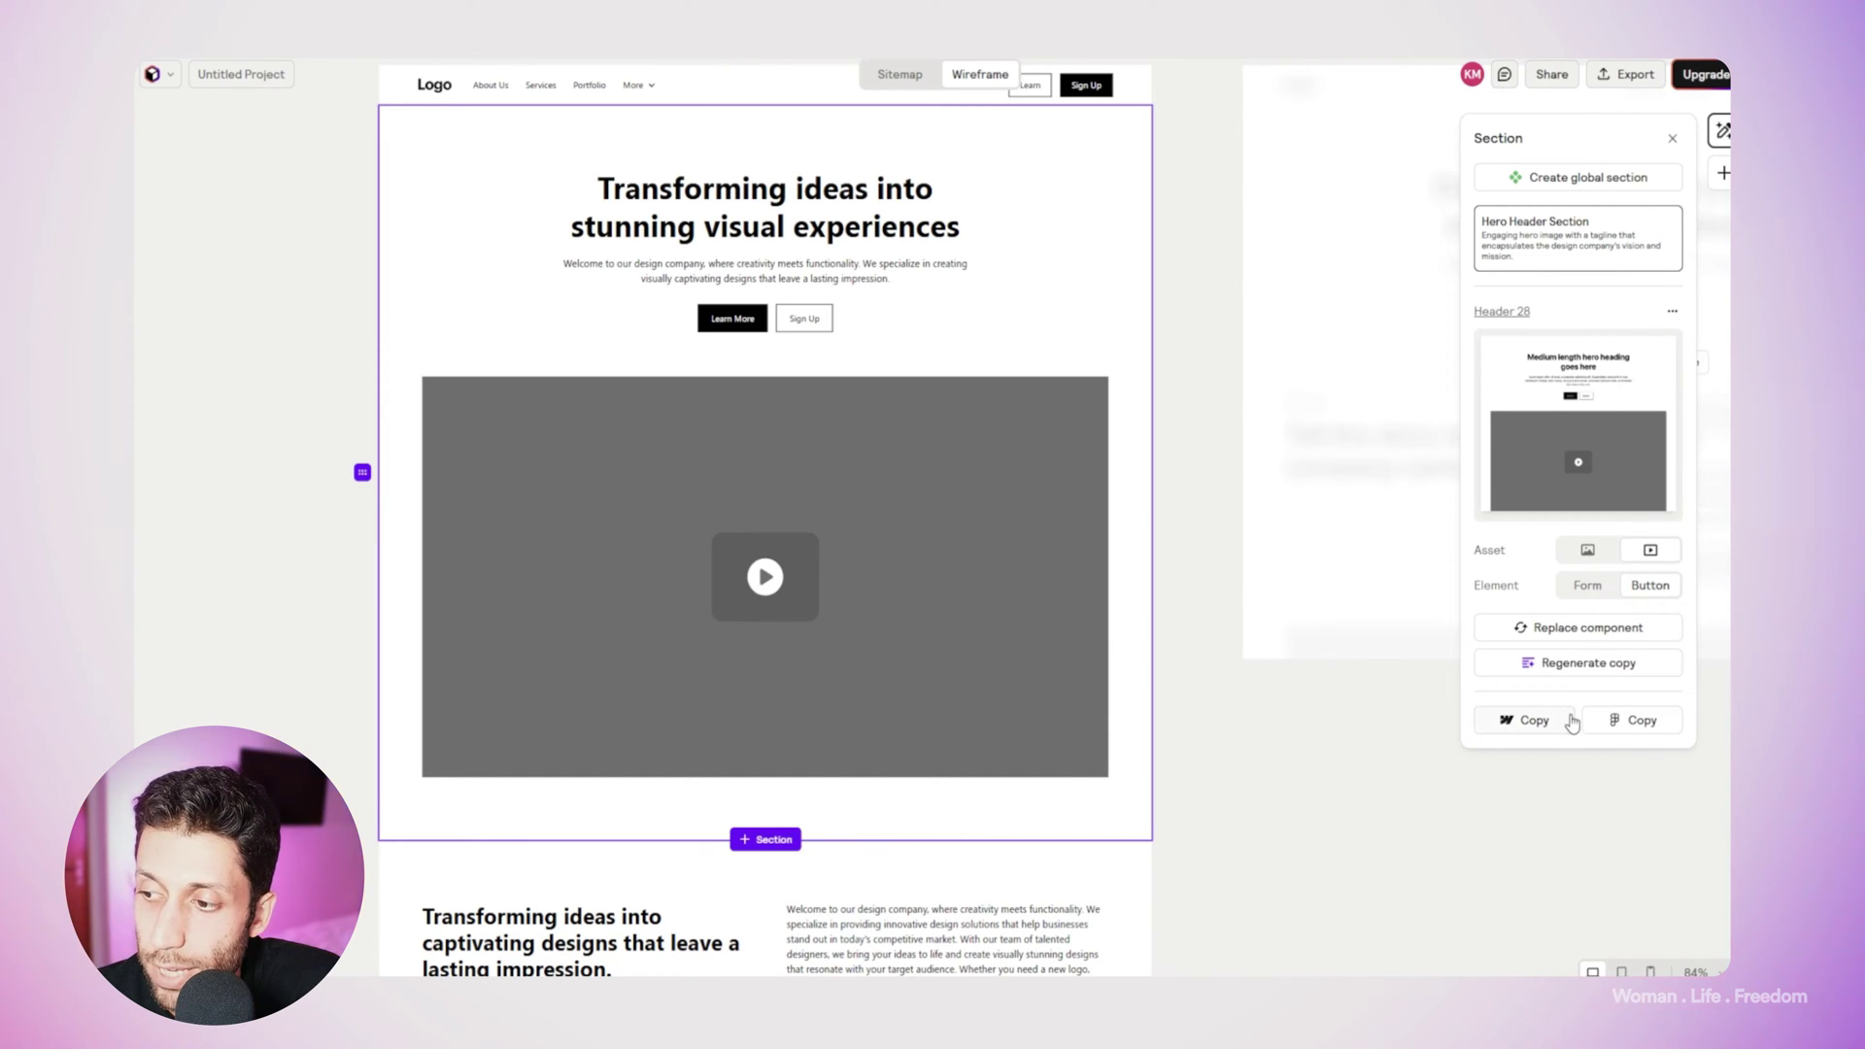
# Replace the hero layout with Header 26.
pyautogui.click(1582, 627)
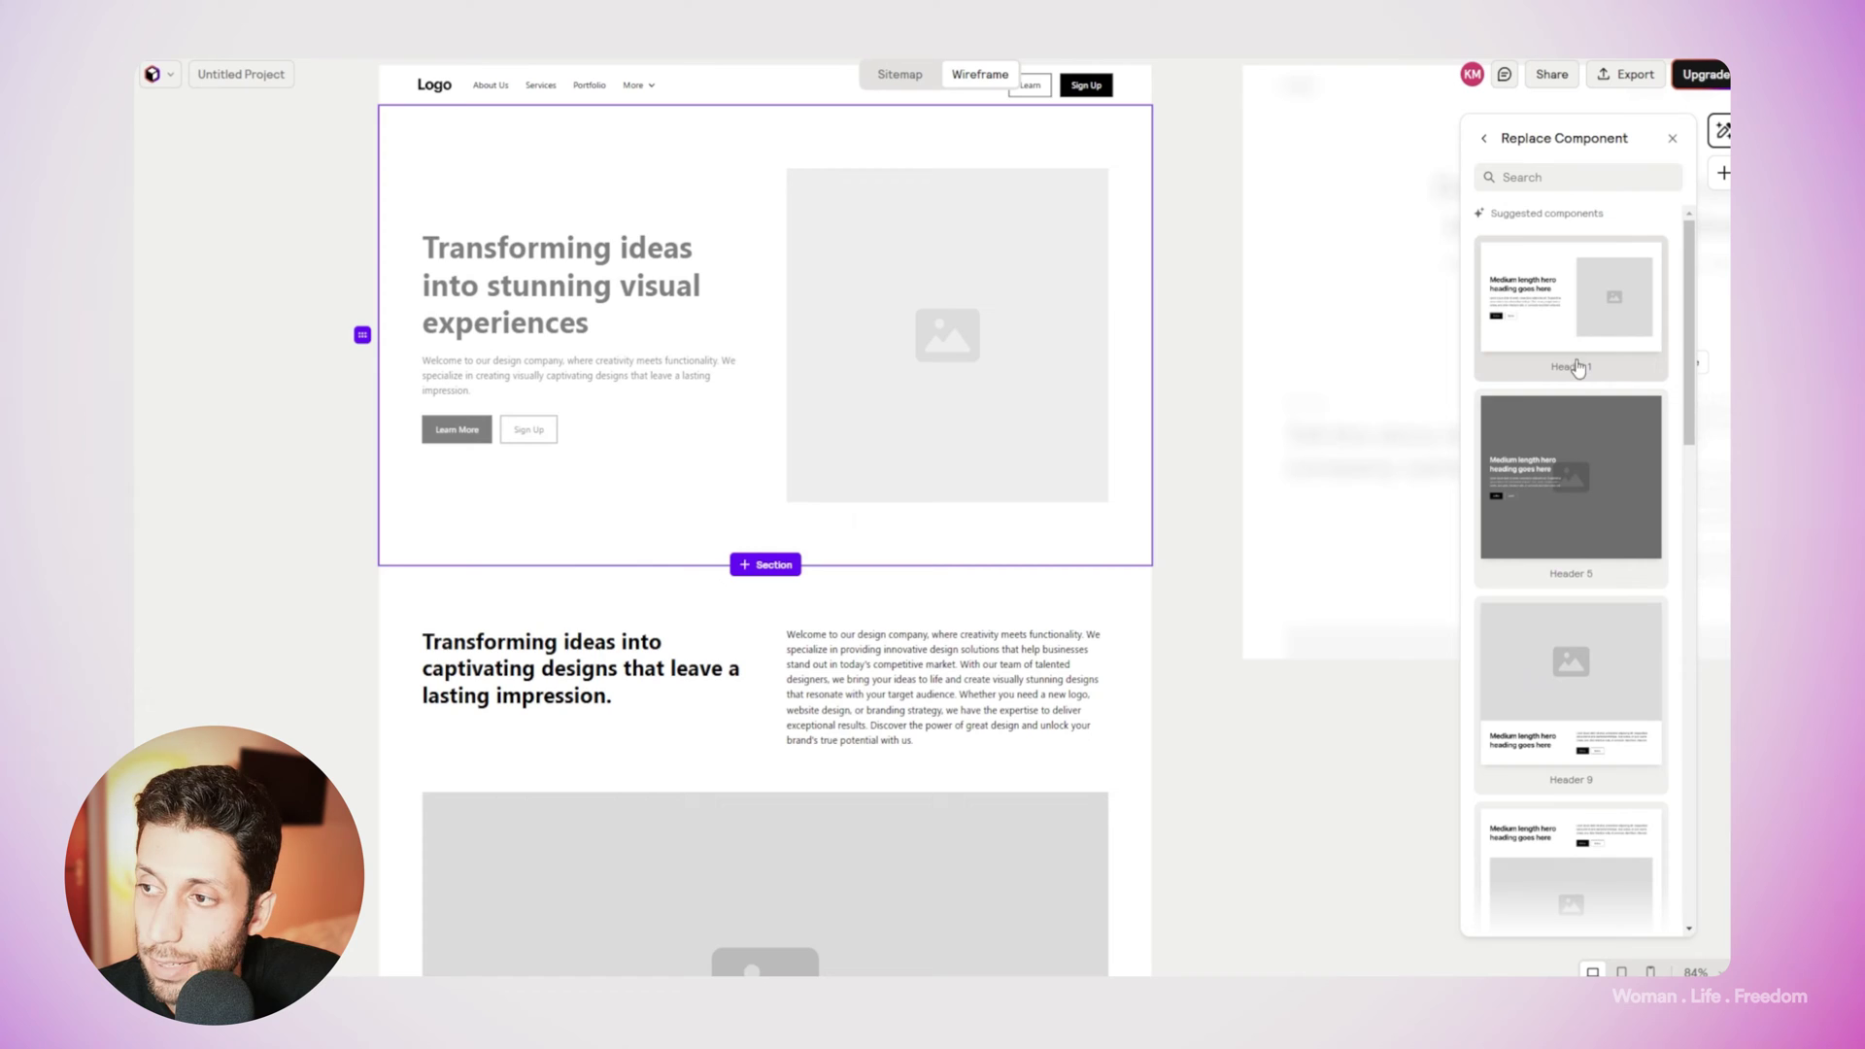
pyautogui.scroll(-2, 1582, 493)
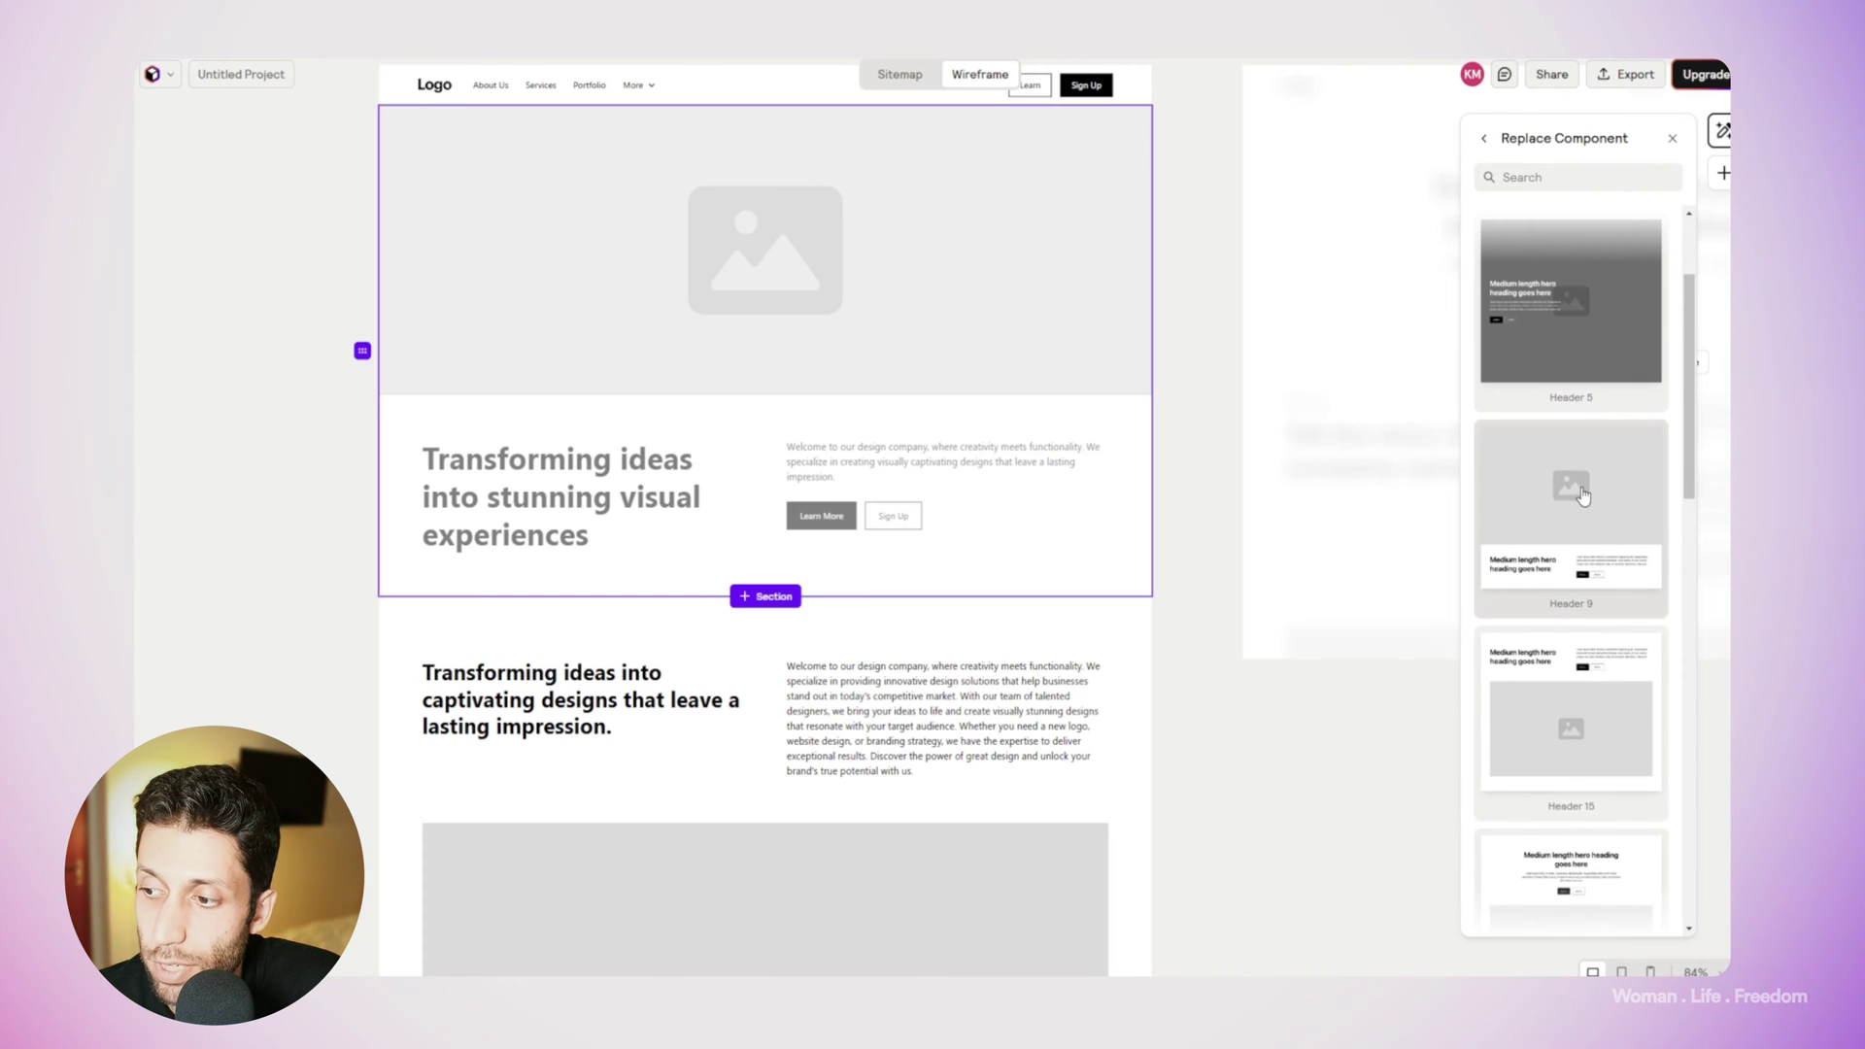
pyautogui.scroll(-2, 1582, 496)
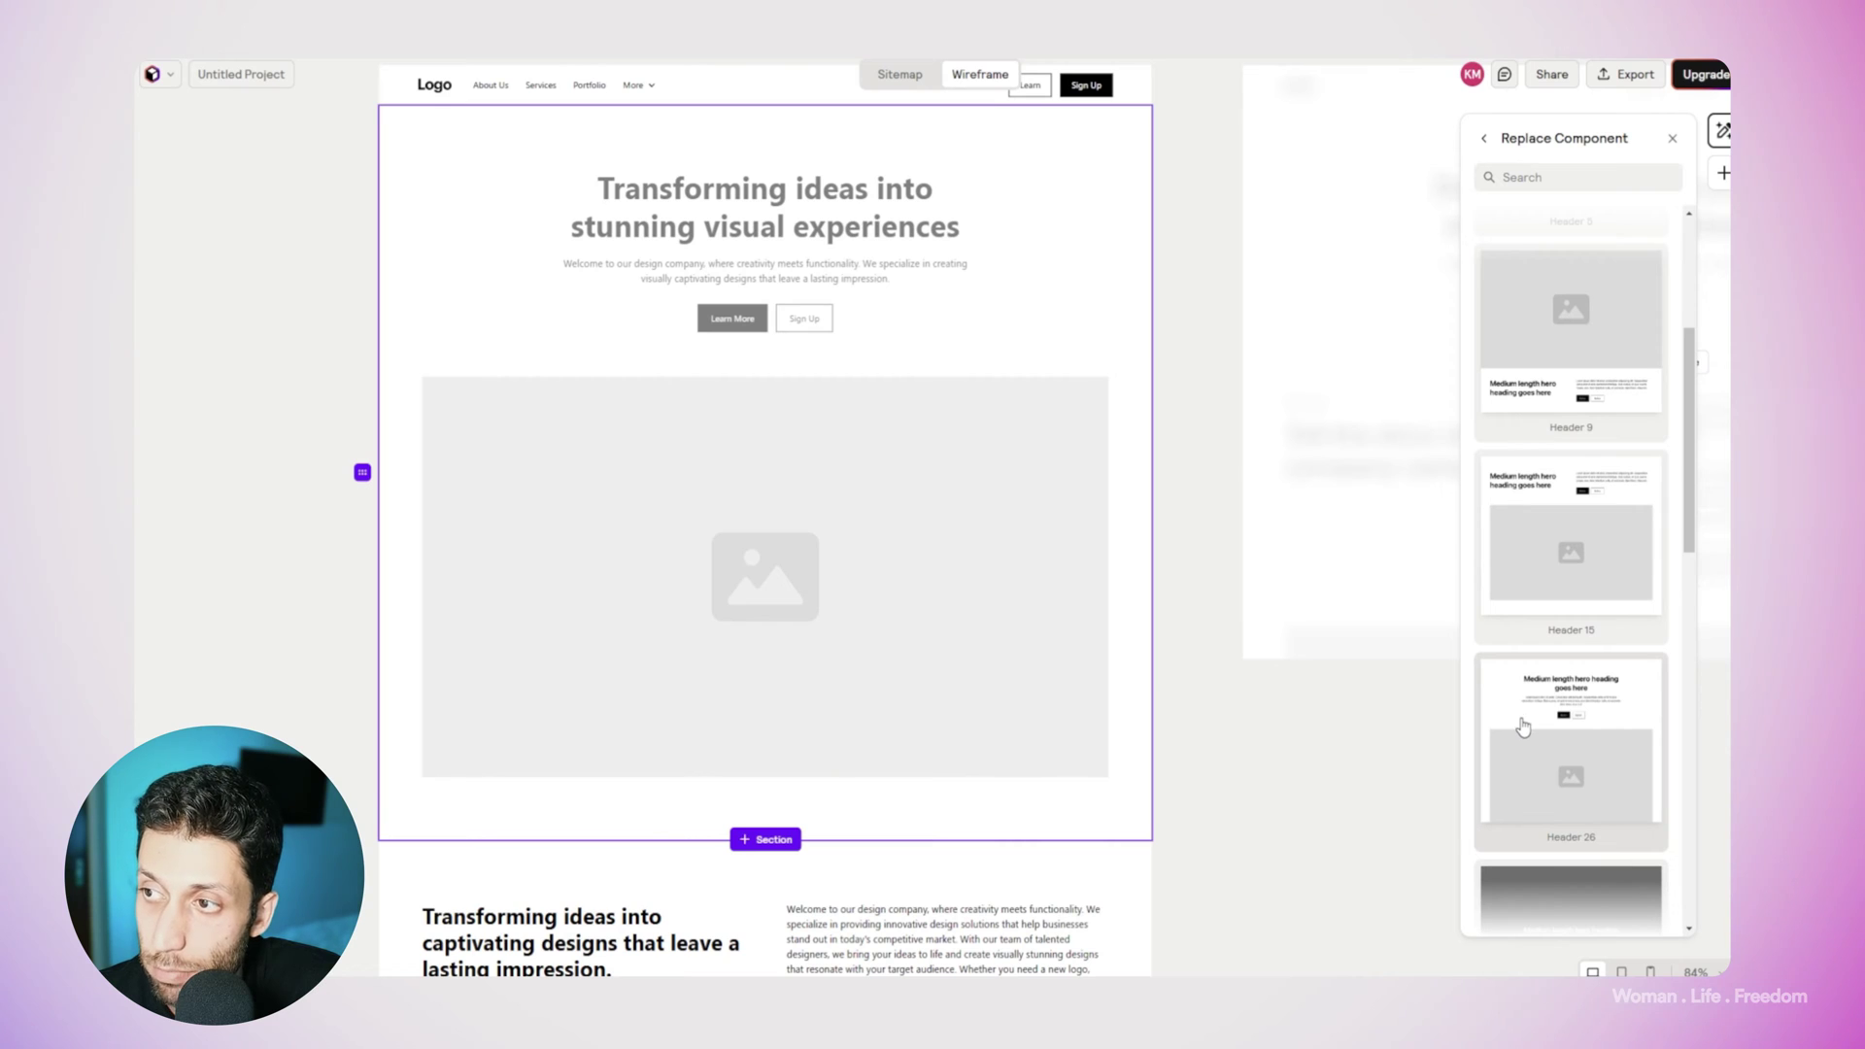
pyautogui.click(1520, 723)
pyautogui.click(1485, 138)
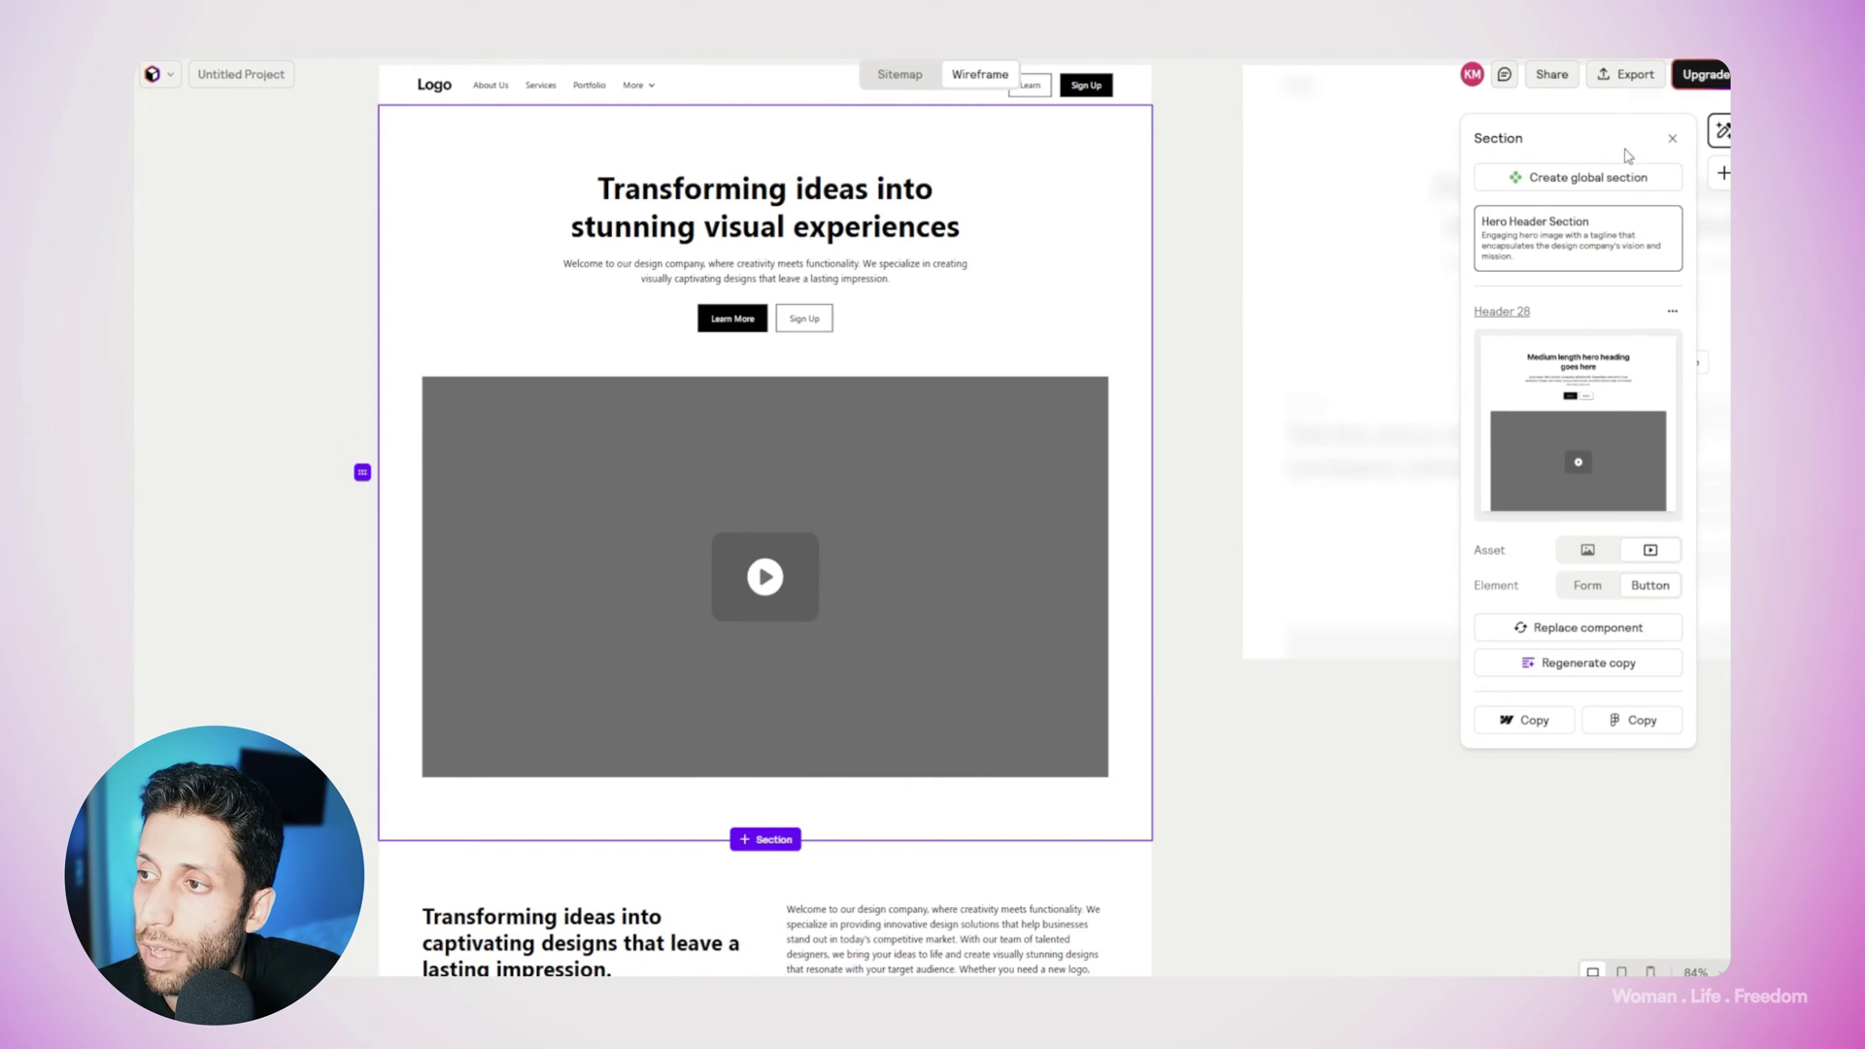
# Review the hero heading's Ask AI rewrite options without applying any.
pyautogui.click(1674, 142)
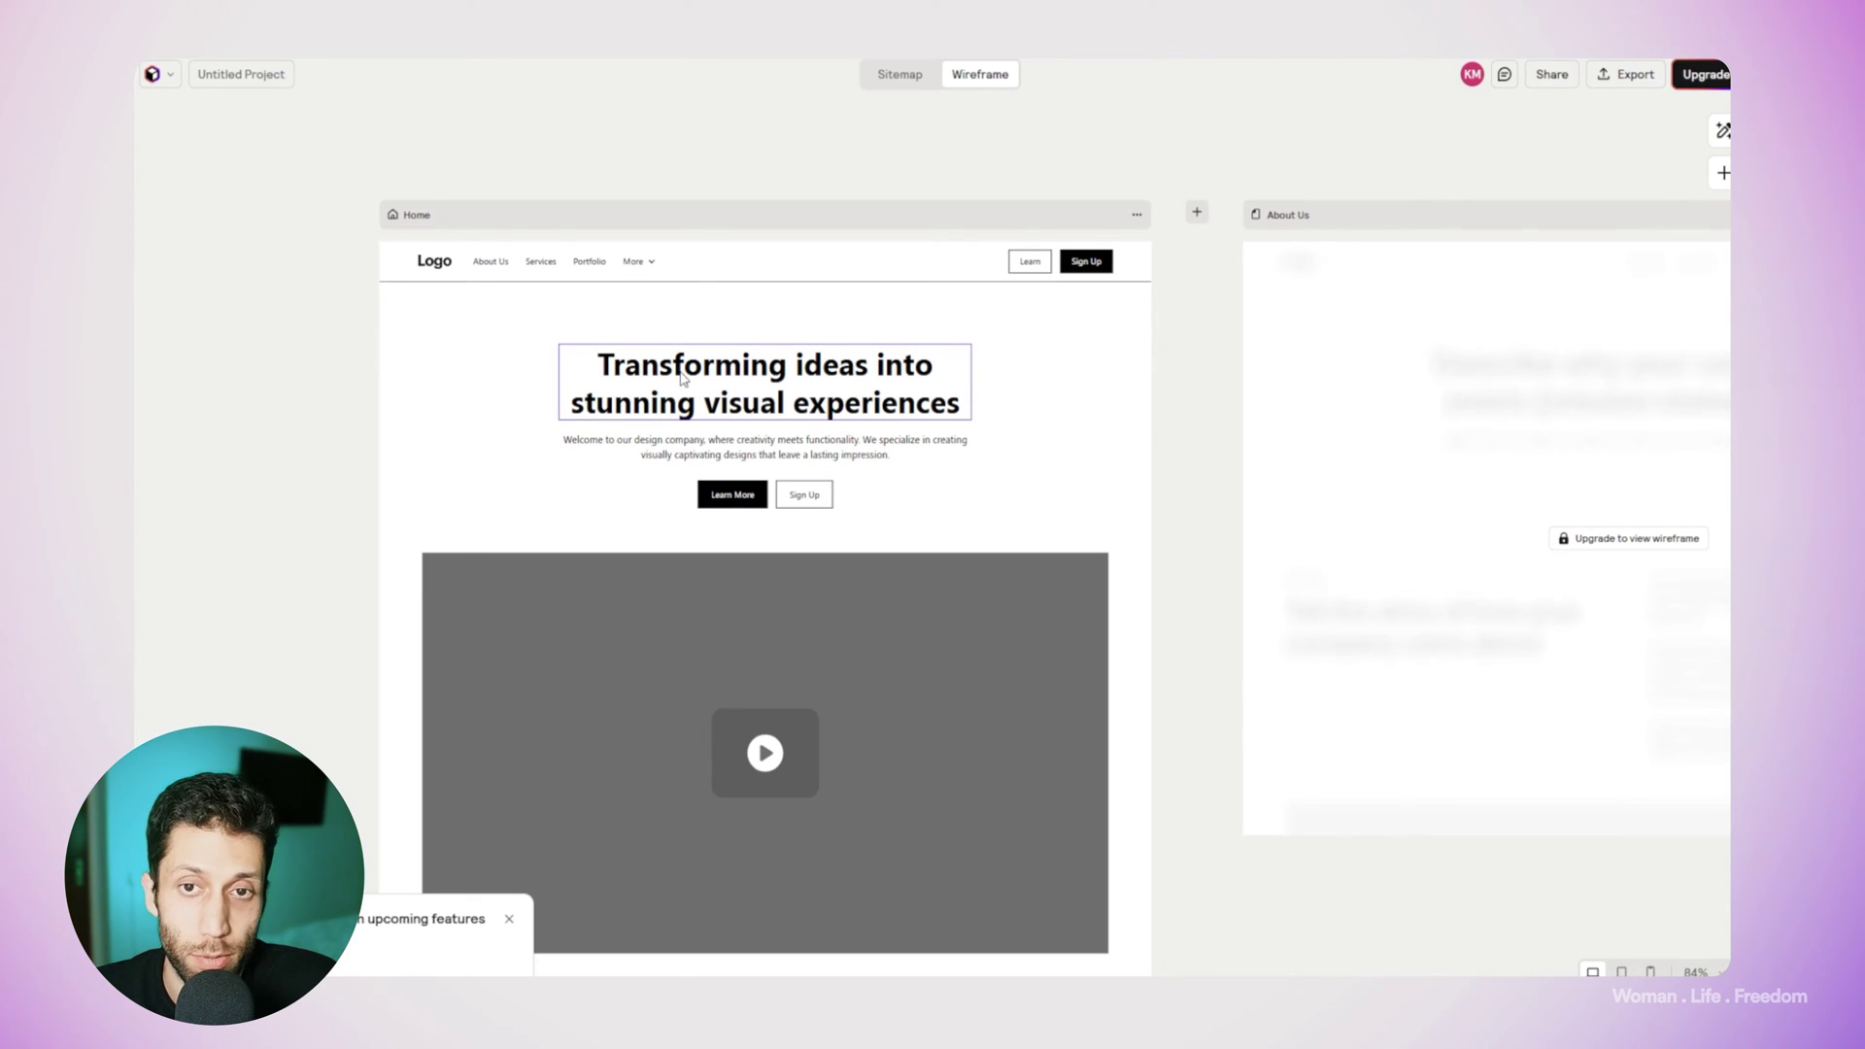
pyautogui.click(642, 397)
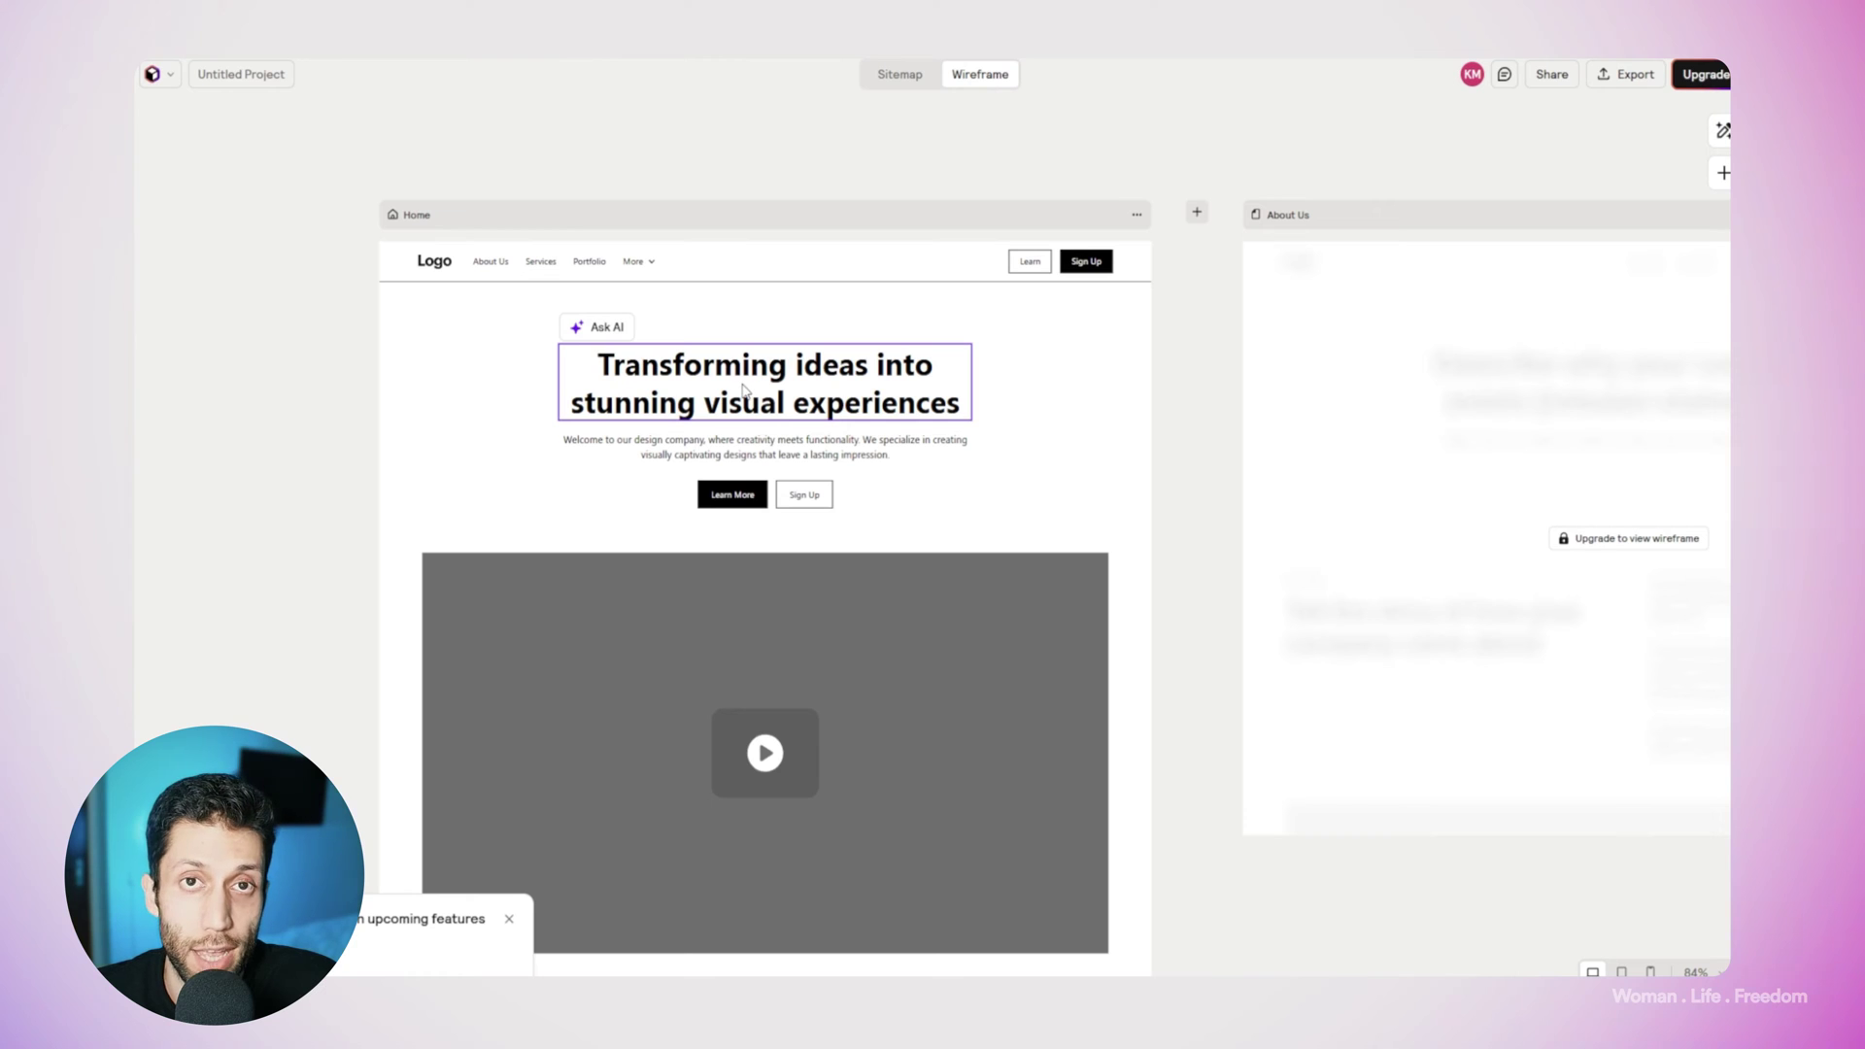
pyautogui.click(599, 338)
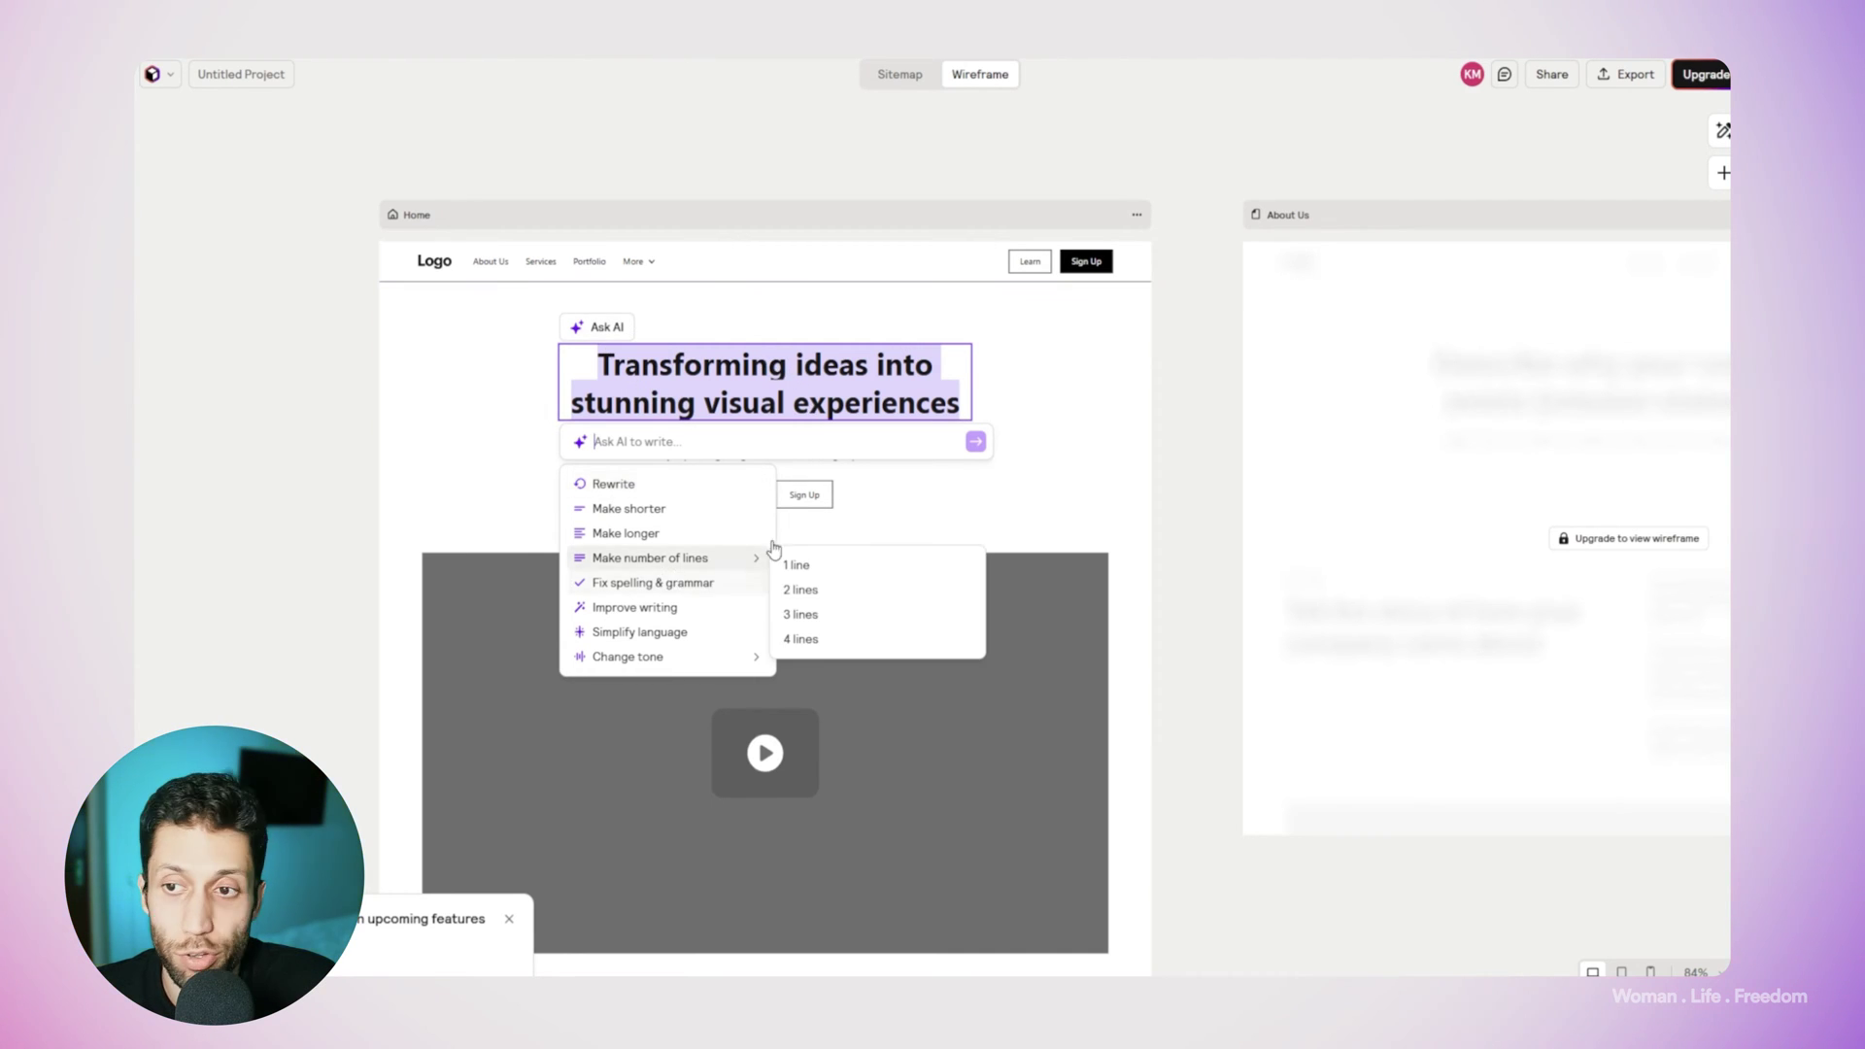
pyautogui.click(1204, 404)
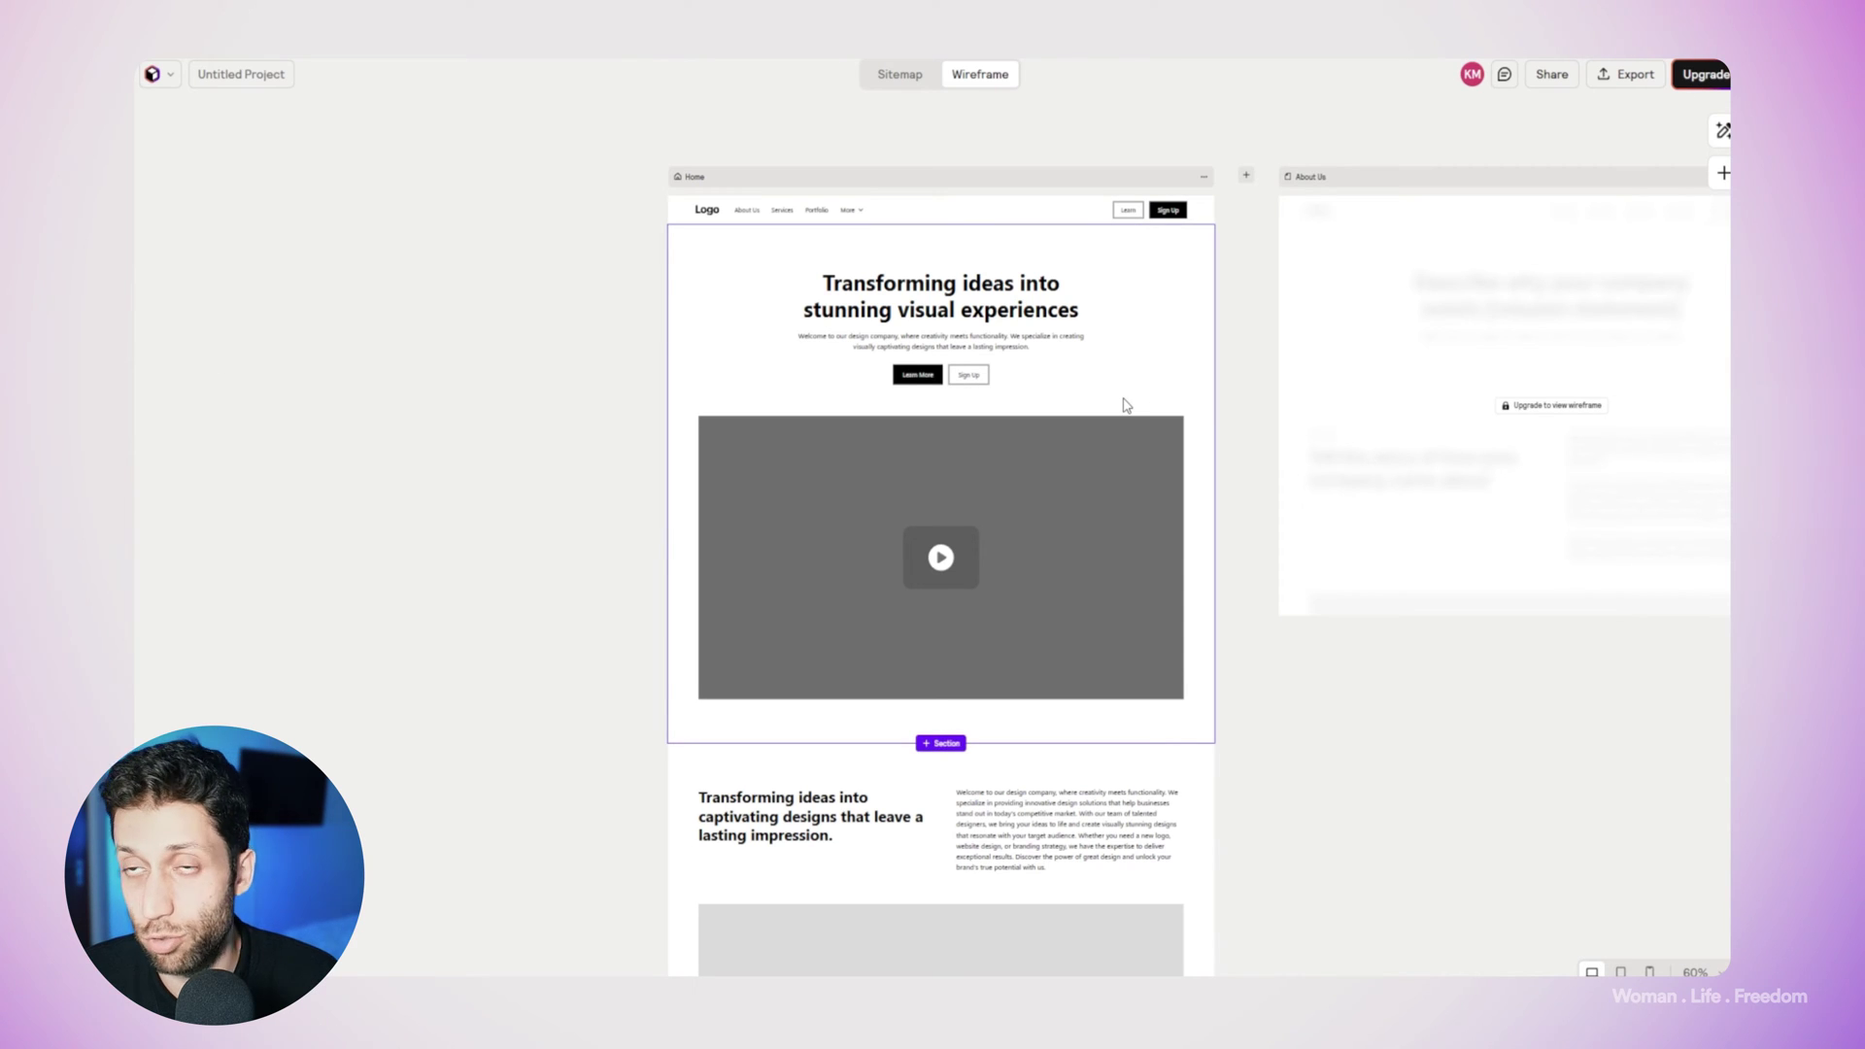
pyautogui.moveTo(940, 481)
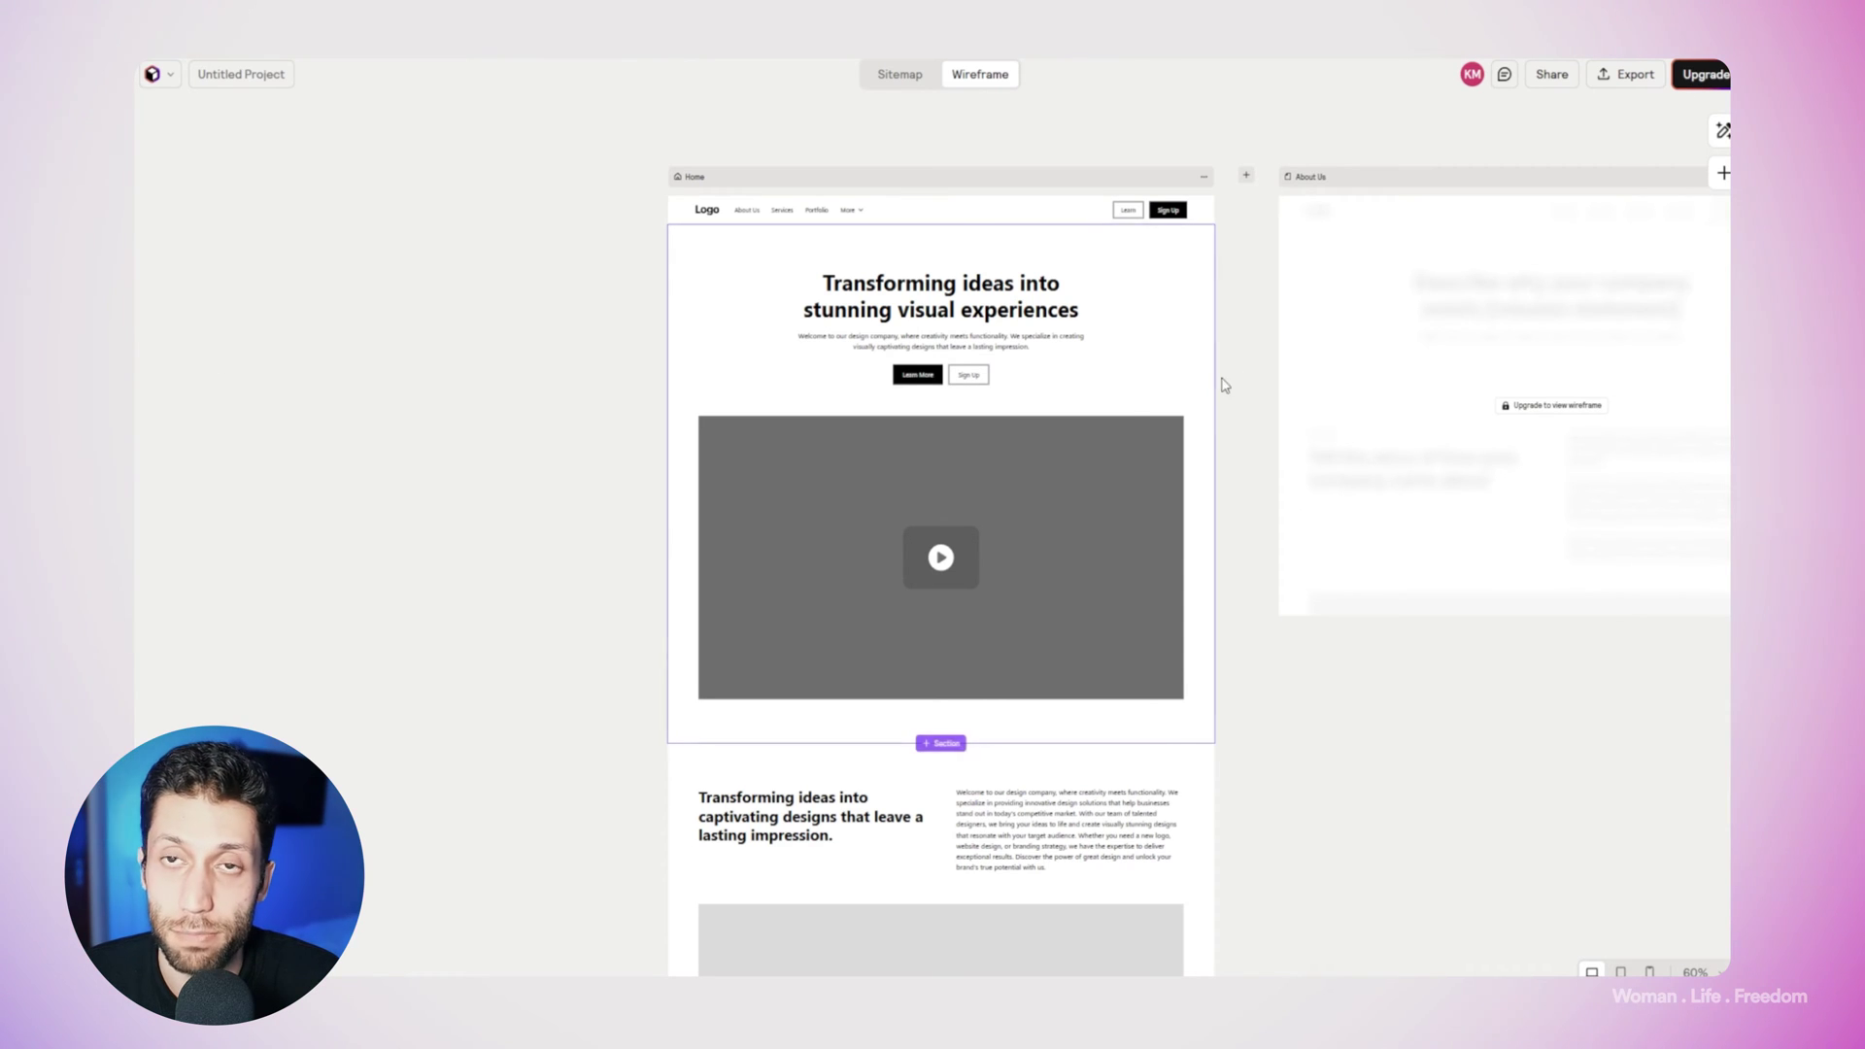
pyautogui.click(1552, 77)
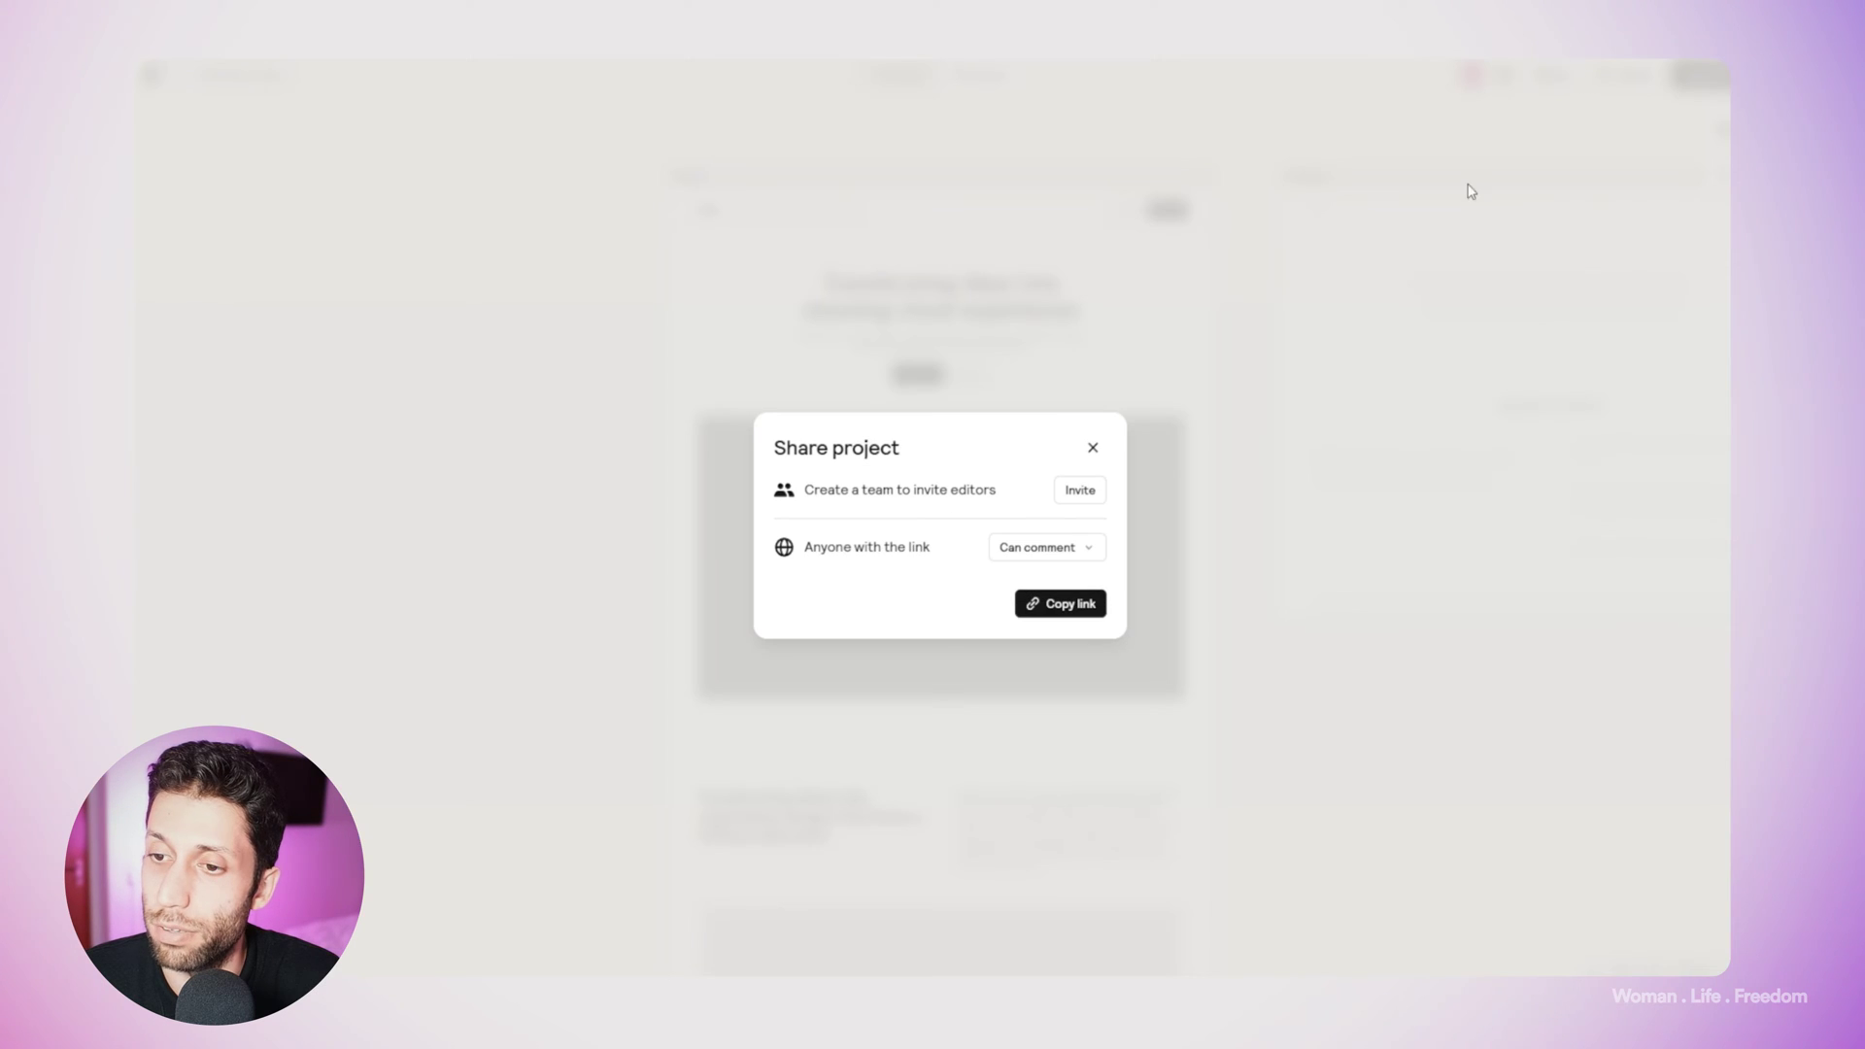
pyautogui.click(1093, 448)
pyautogui.click(1612, 85)
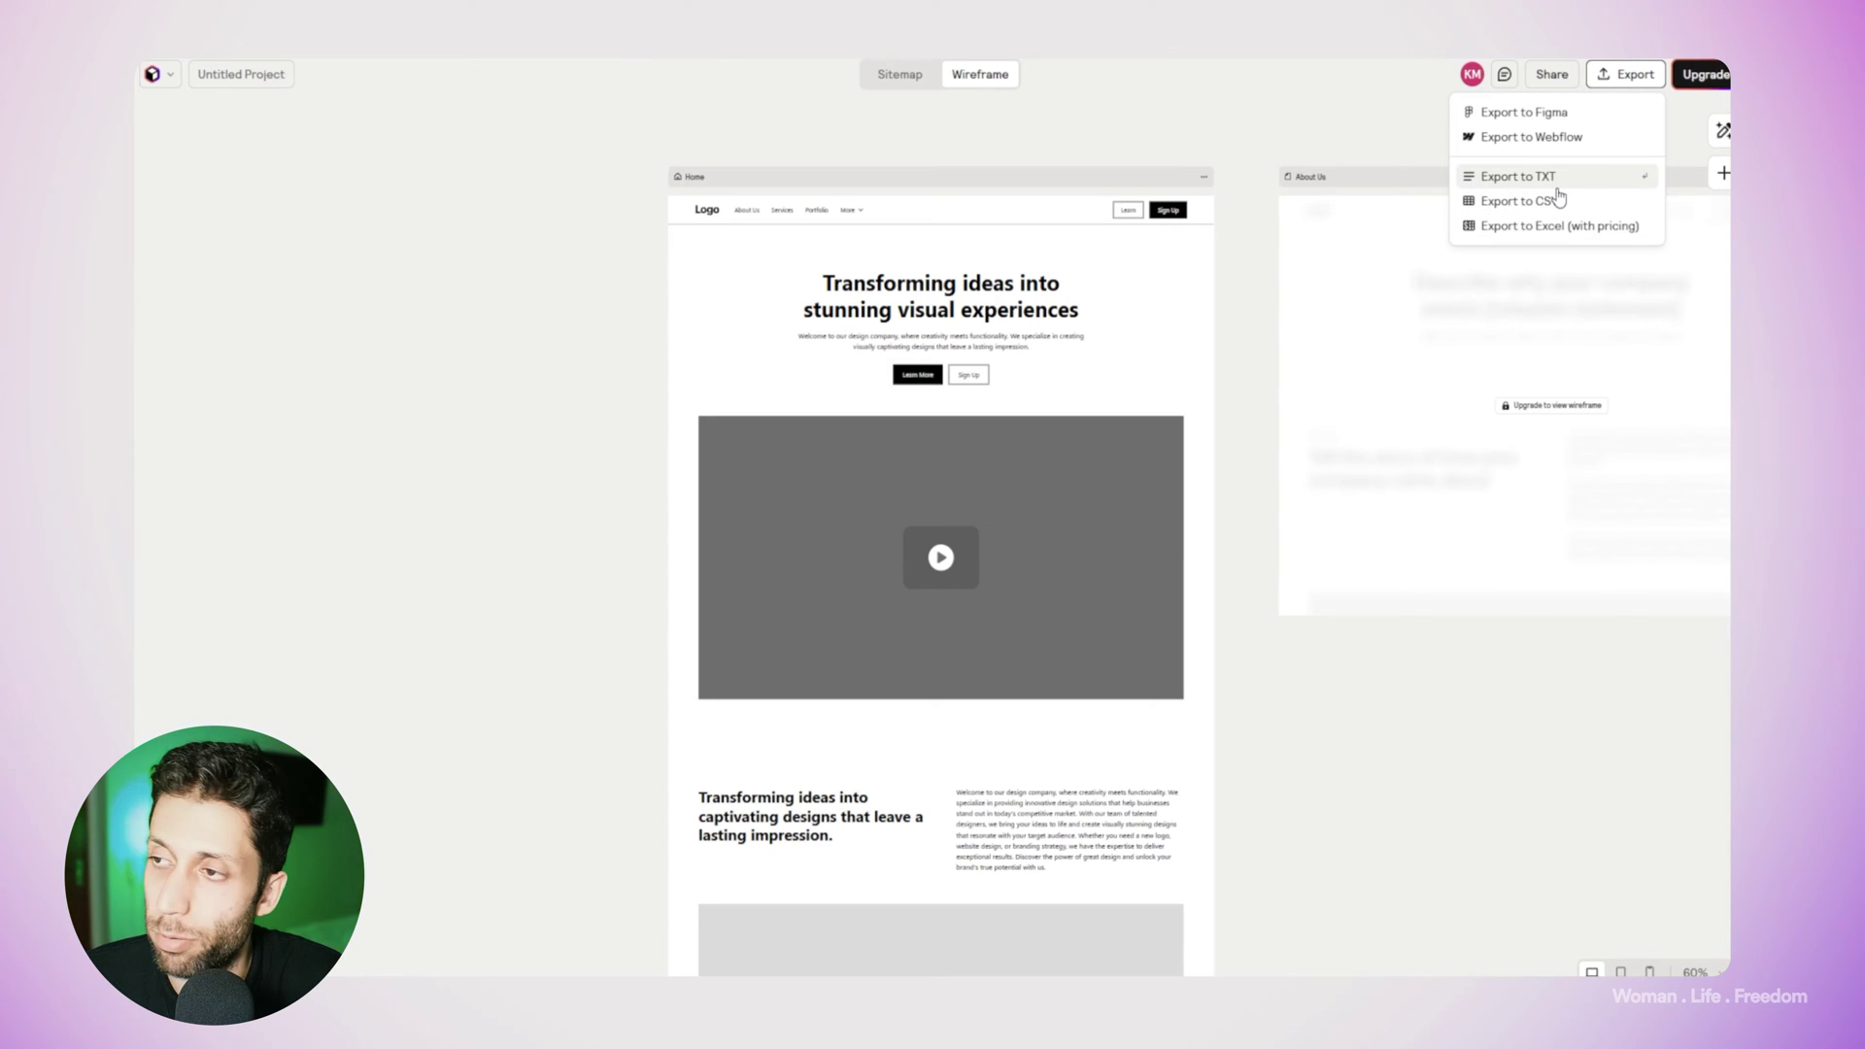
pyautogui.click(1528, 116)
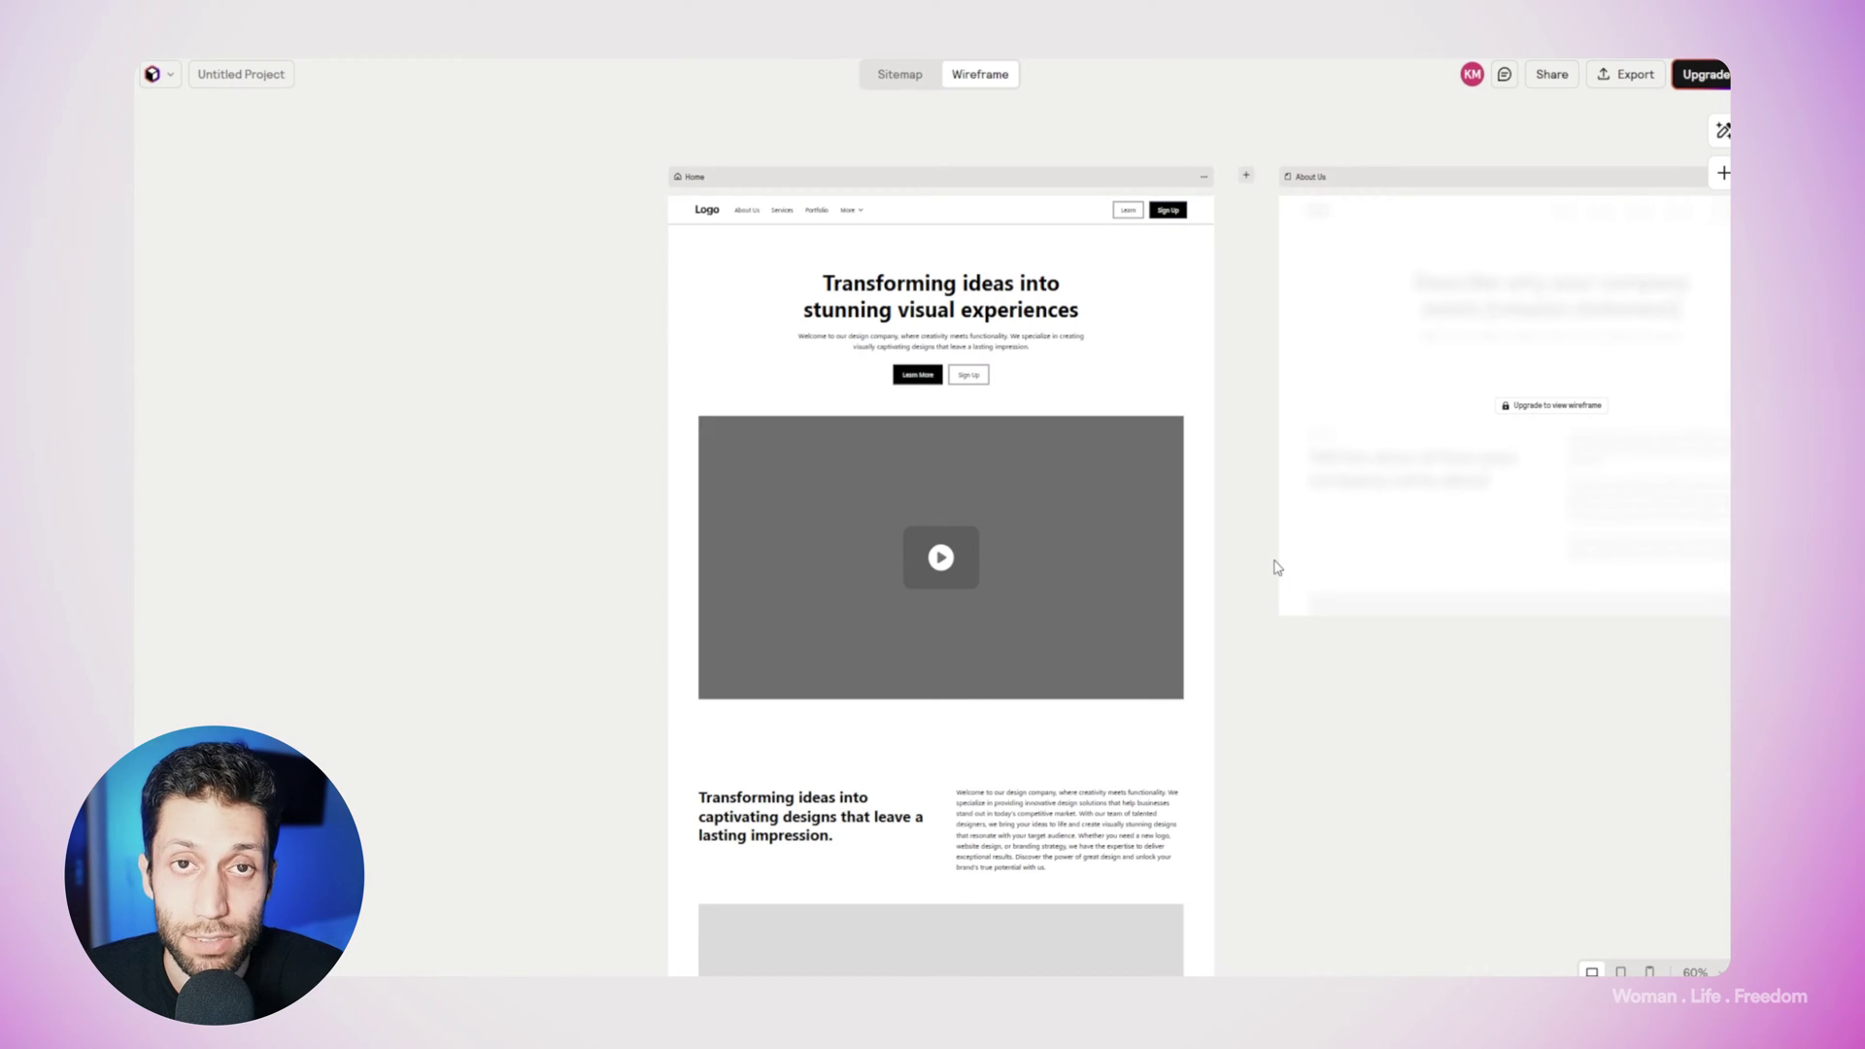
pyautogui.moveTo(842, 382)
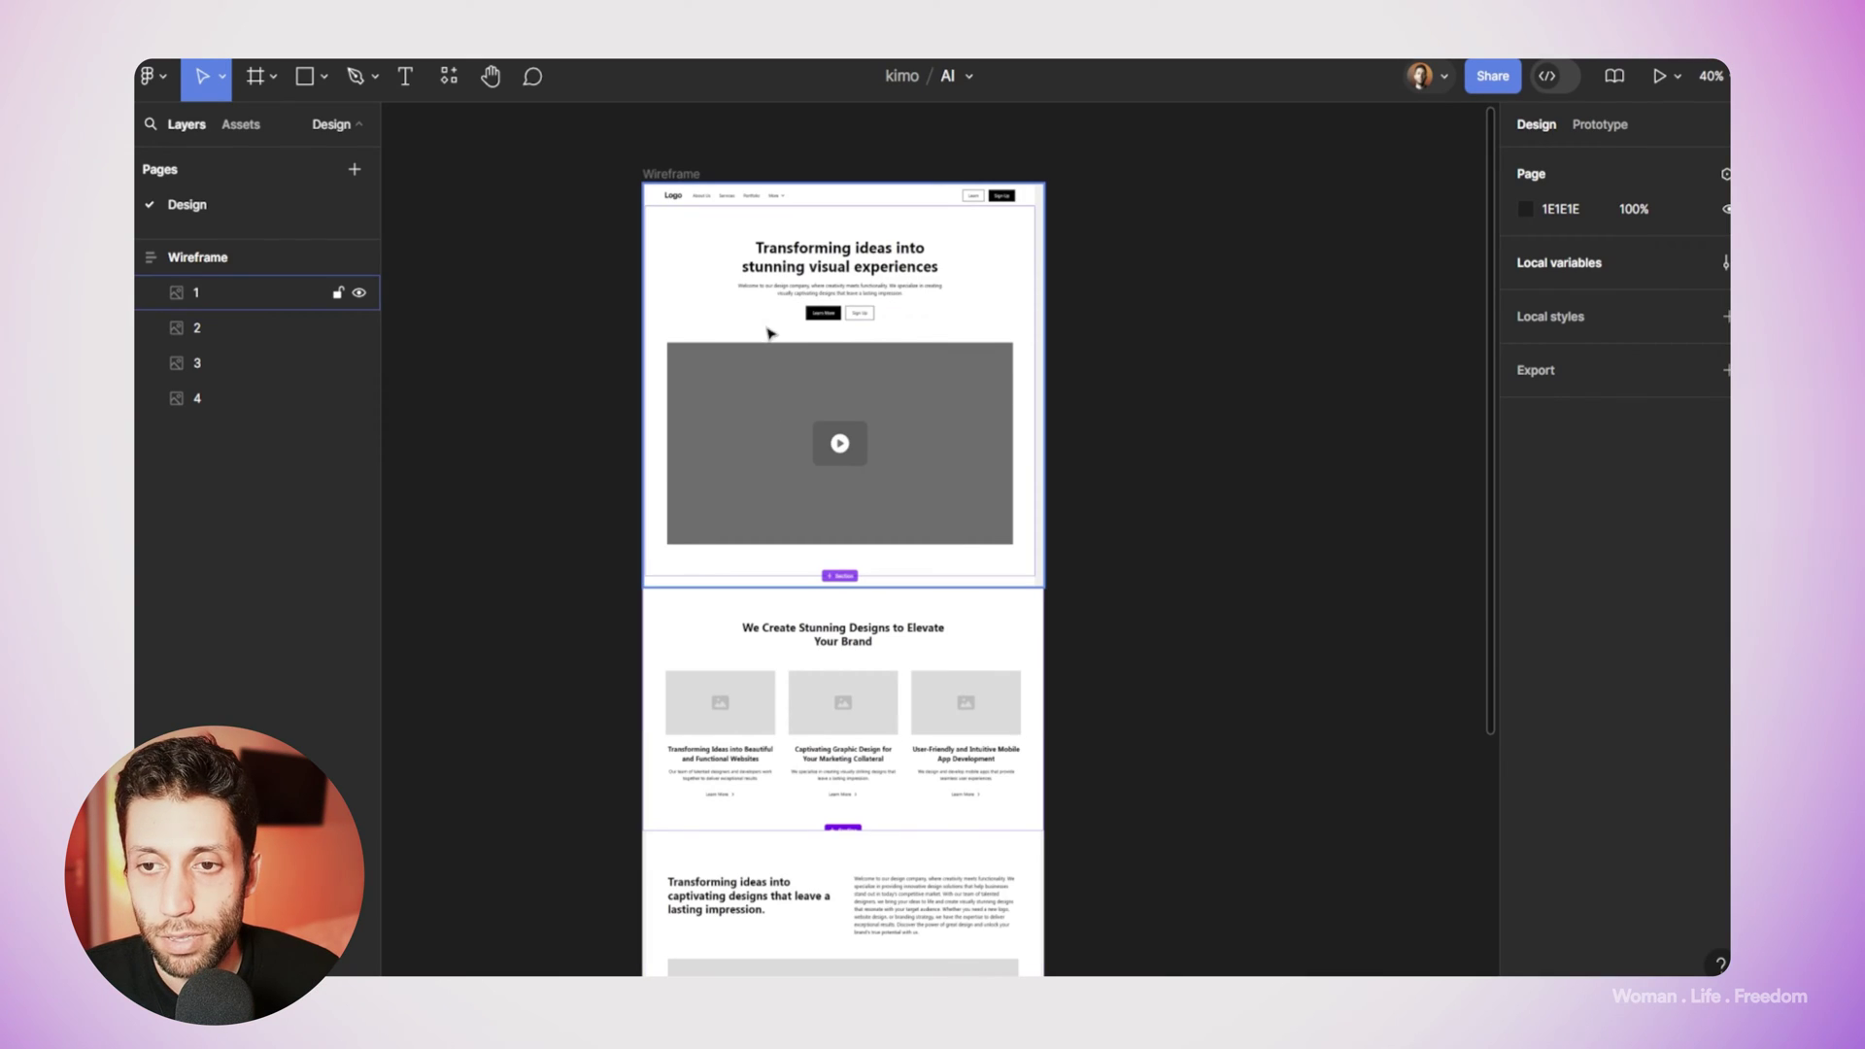
pyautogui.scroll(2, 769, 334)
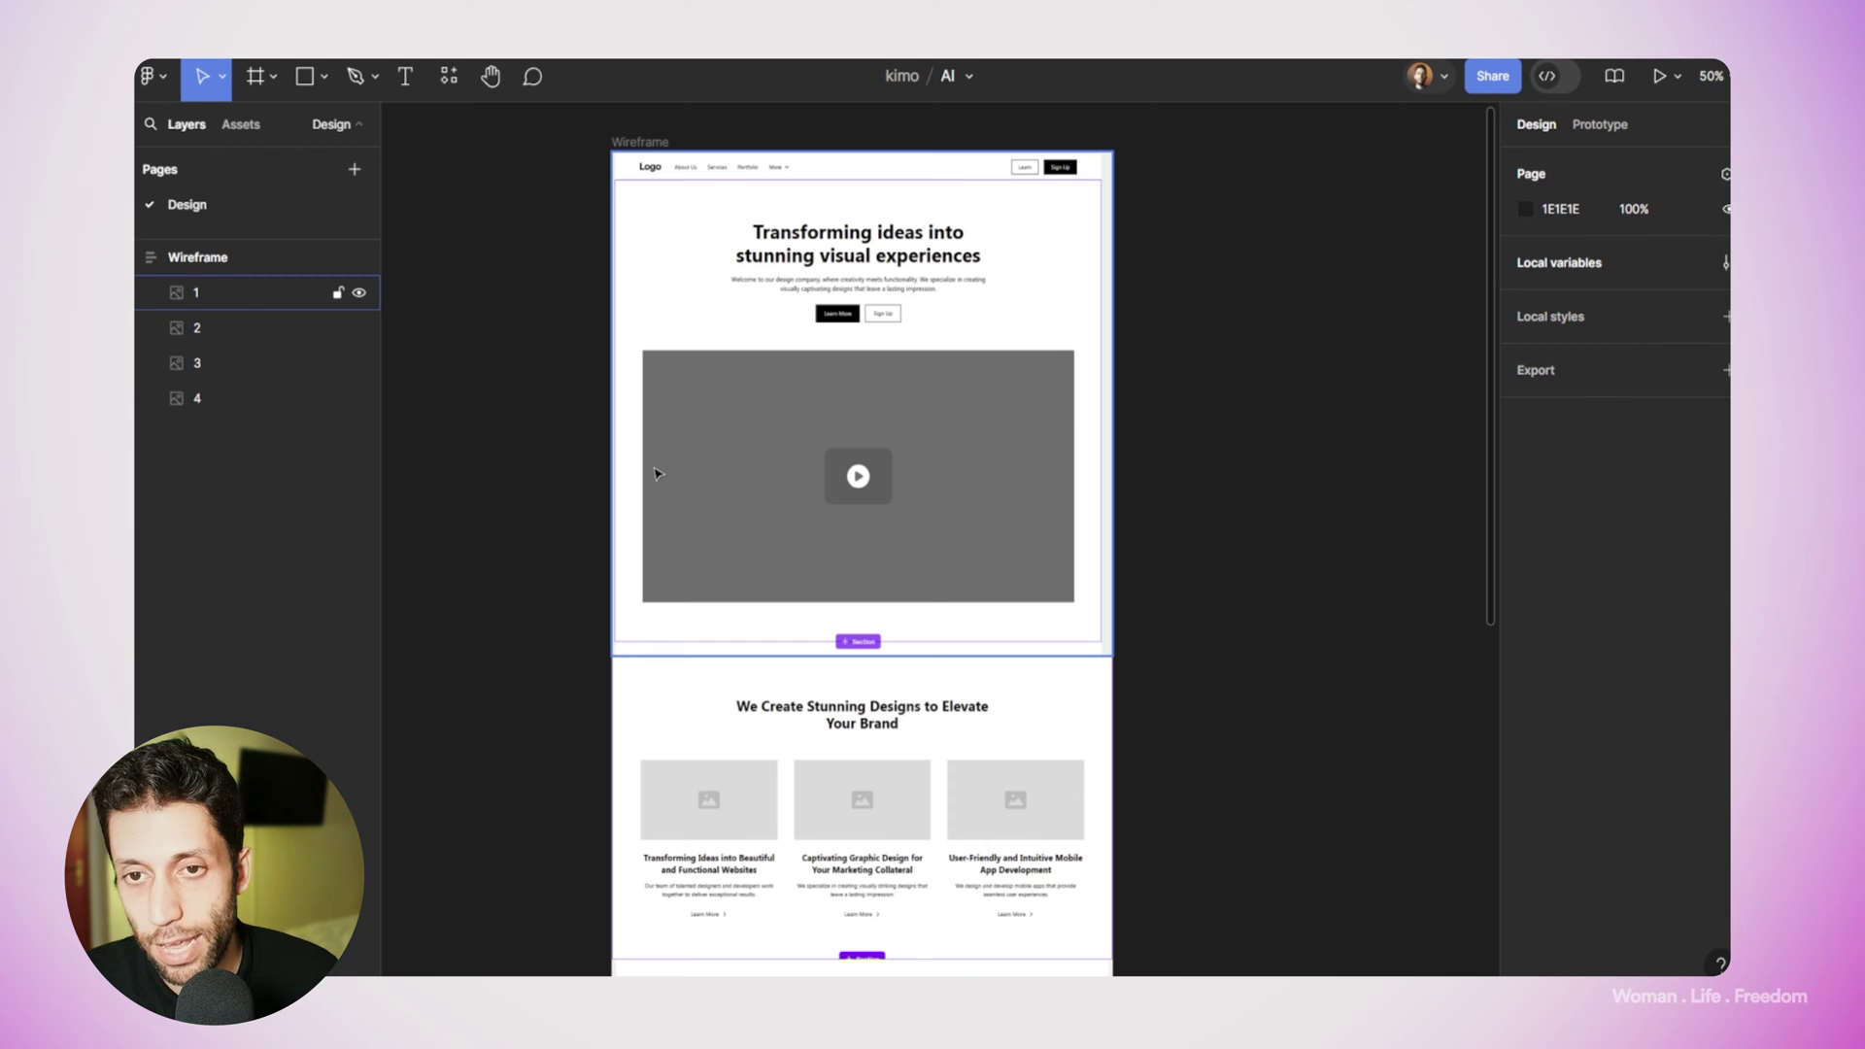
pyautogui.scroll(-2, 629, 715)
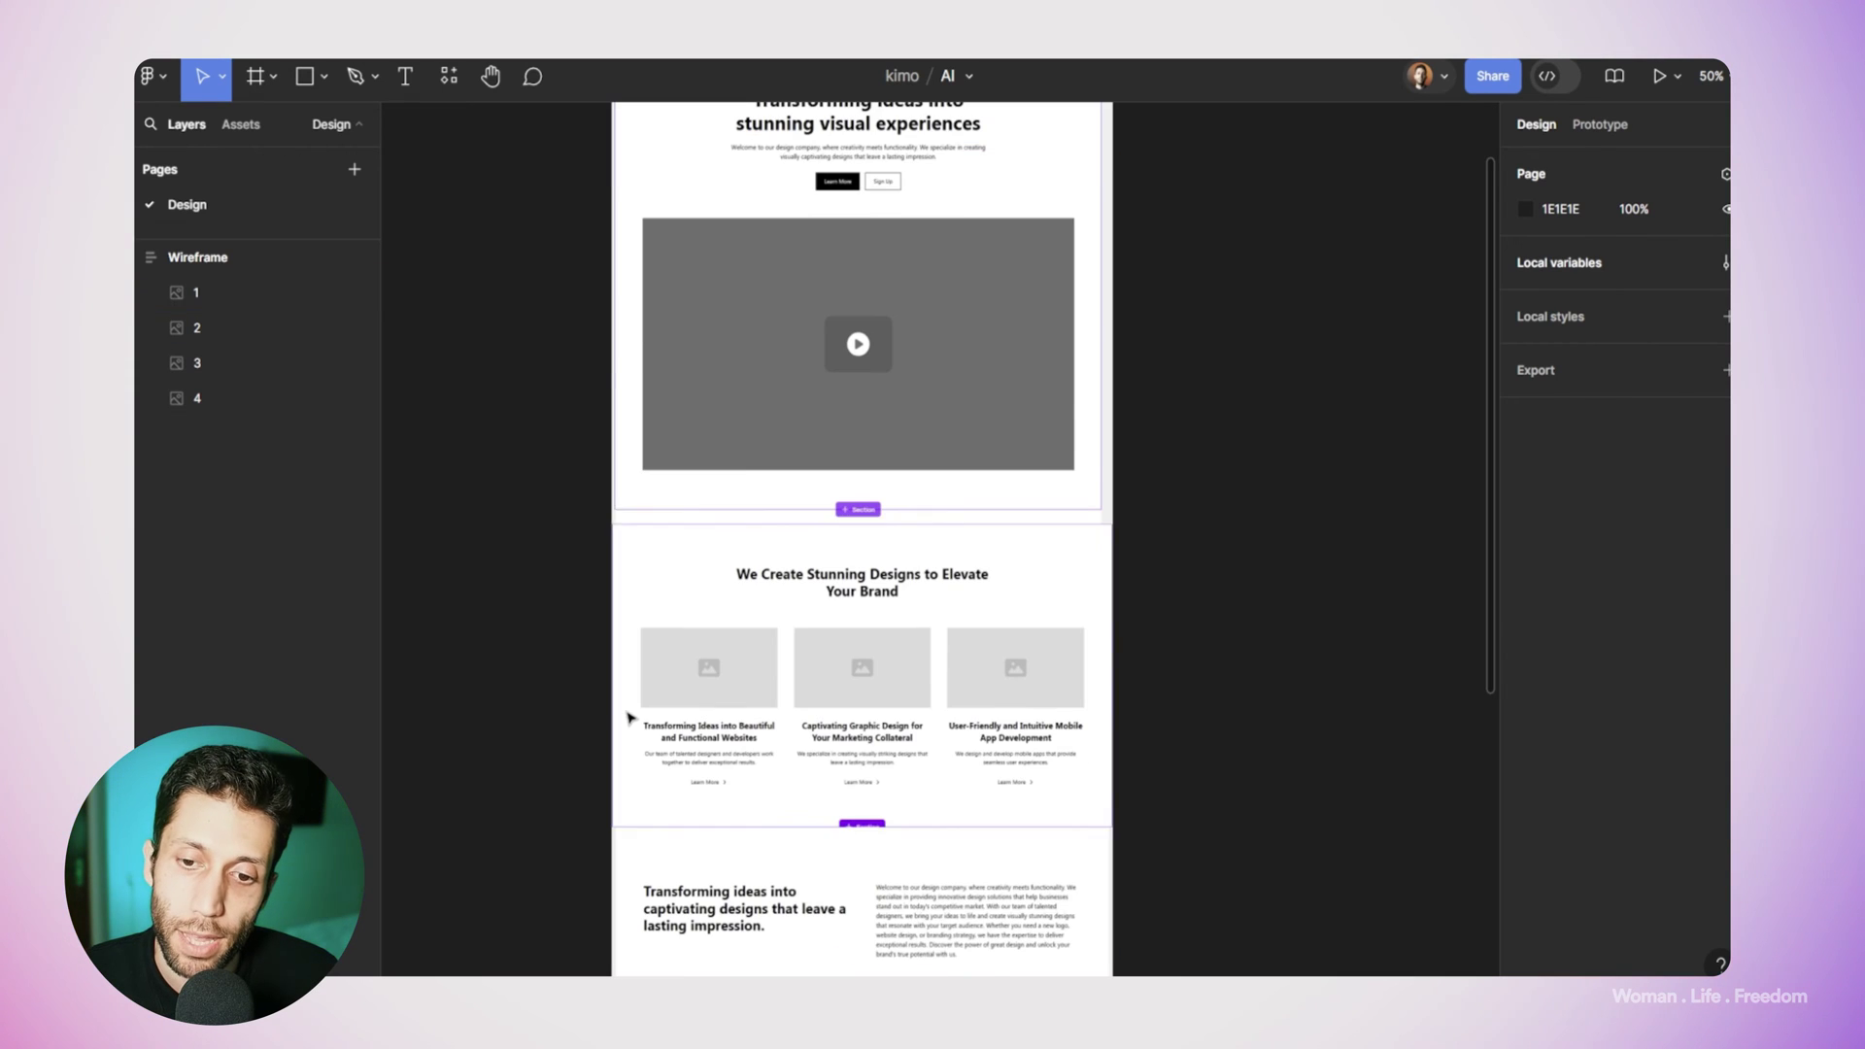
pyautogui.scroll(-5, 737, 587)
pyautogui.scroll(-5, 782, 482)
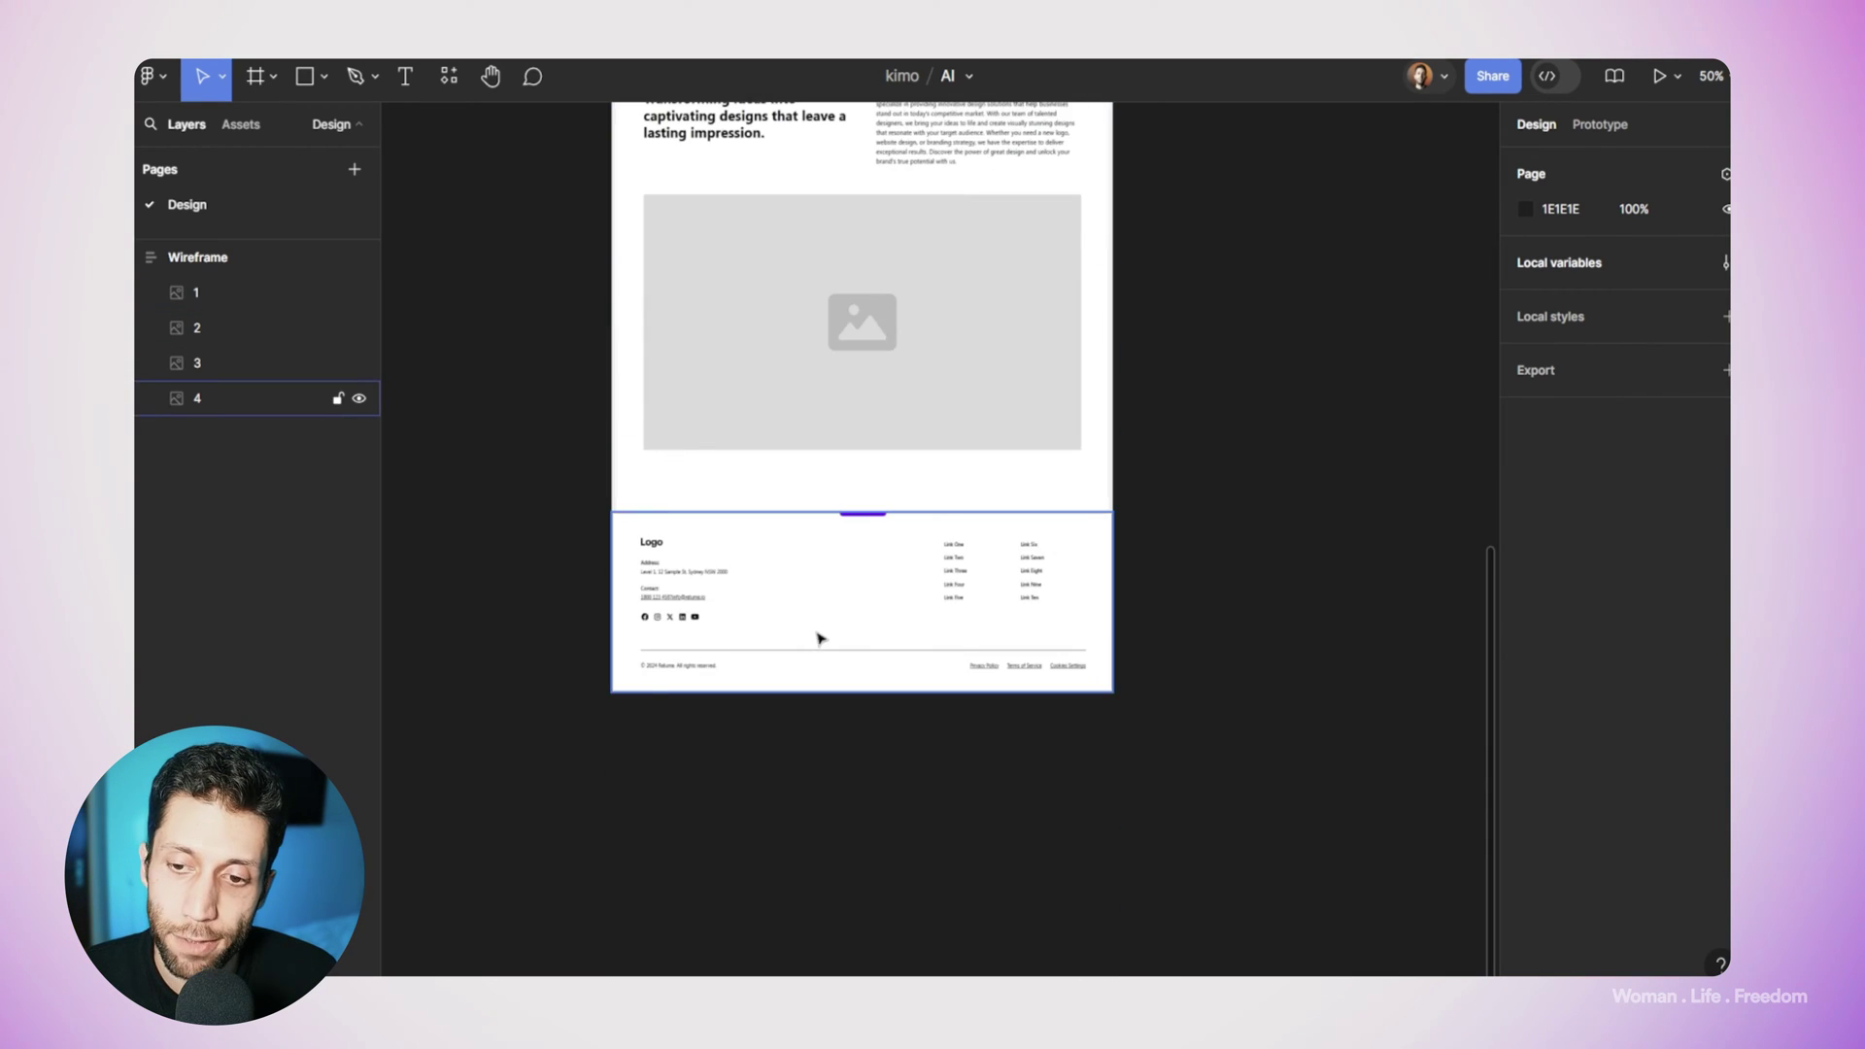
pyautogui.scroll(-3, 819, 638)
pyautogui.scroll(2, 1095, 616)
pyautogui.scroll(2, 1034, 721)
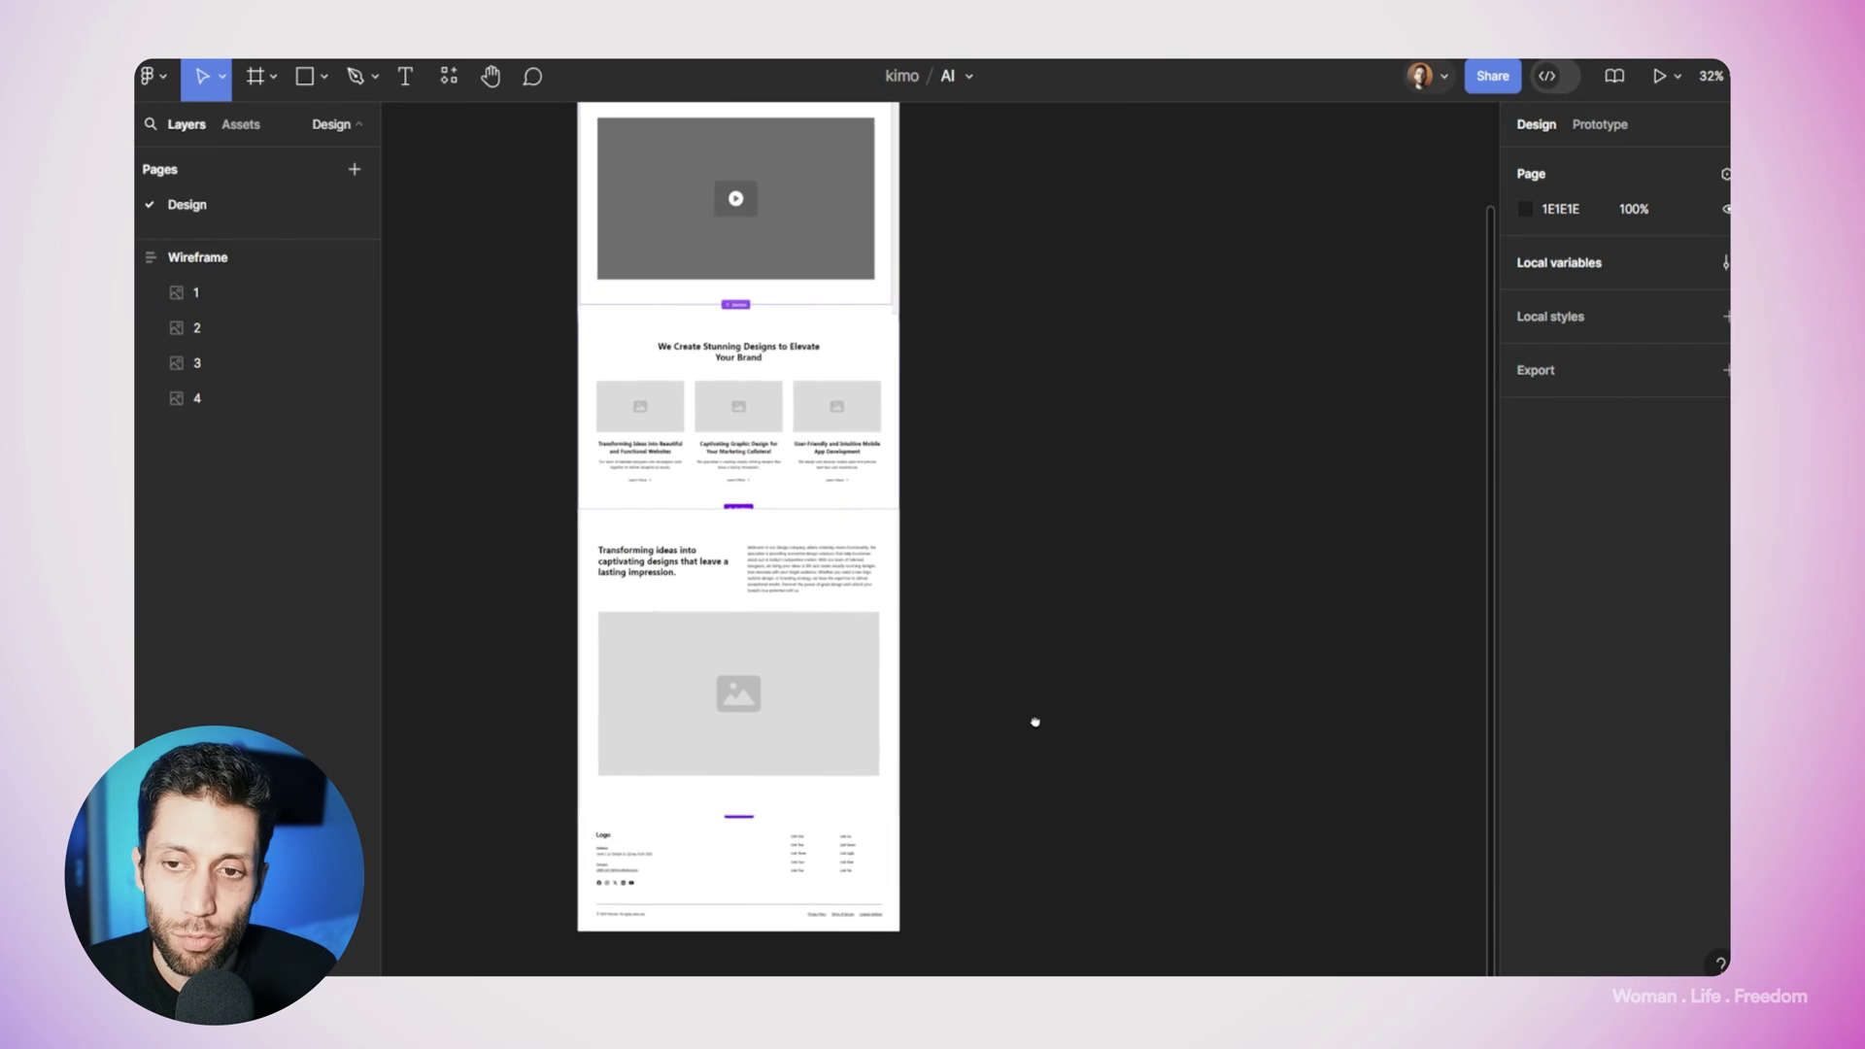
pyautogui.scroll(1, 1034, 722)
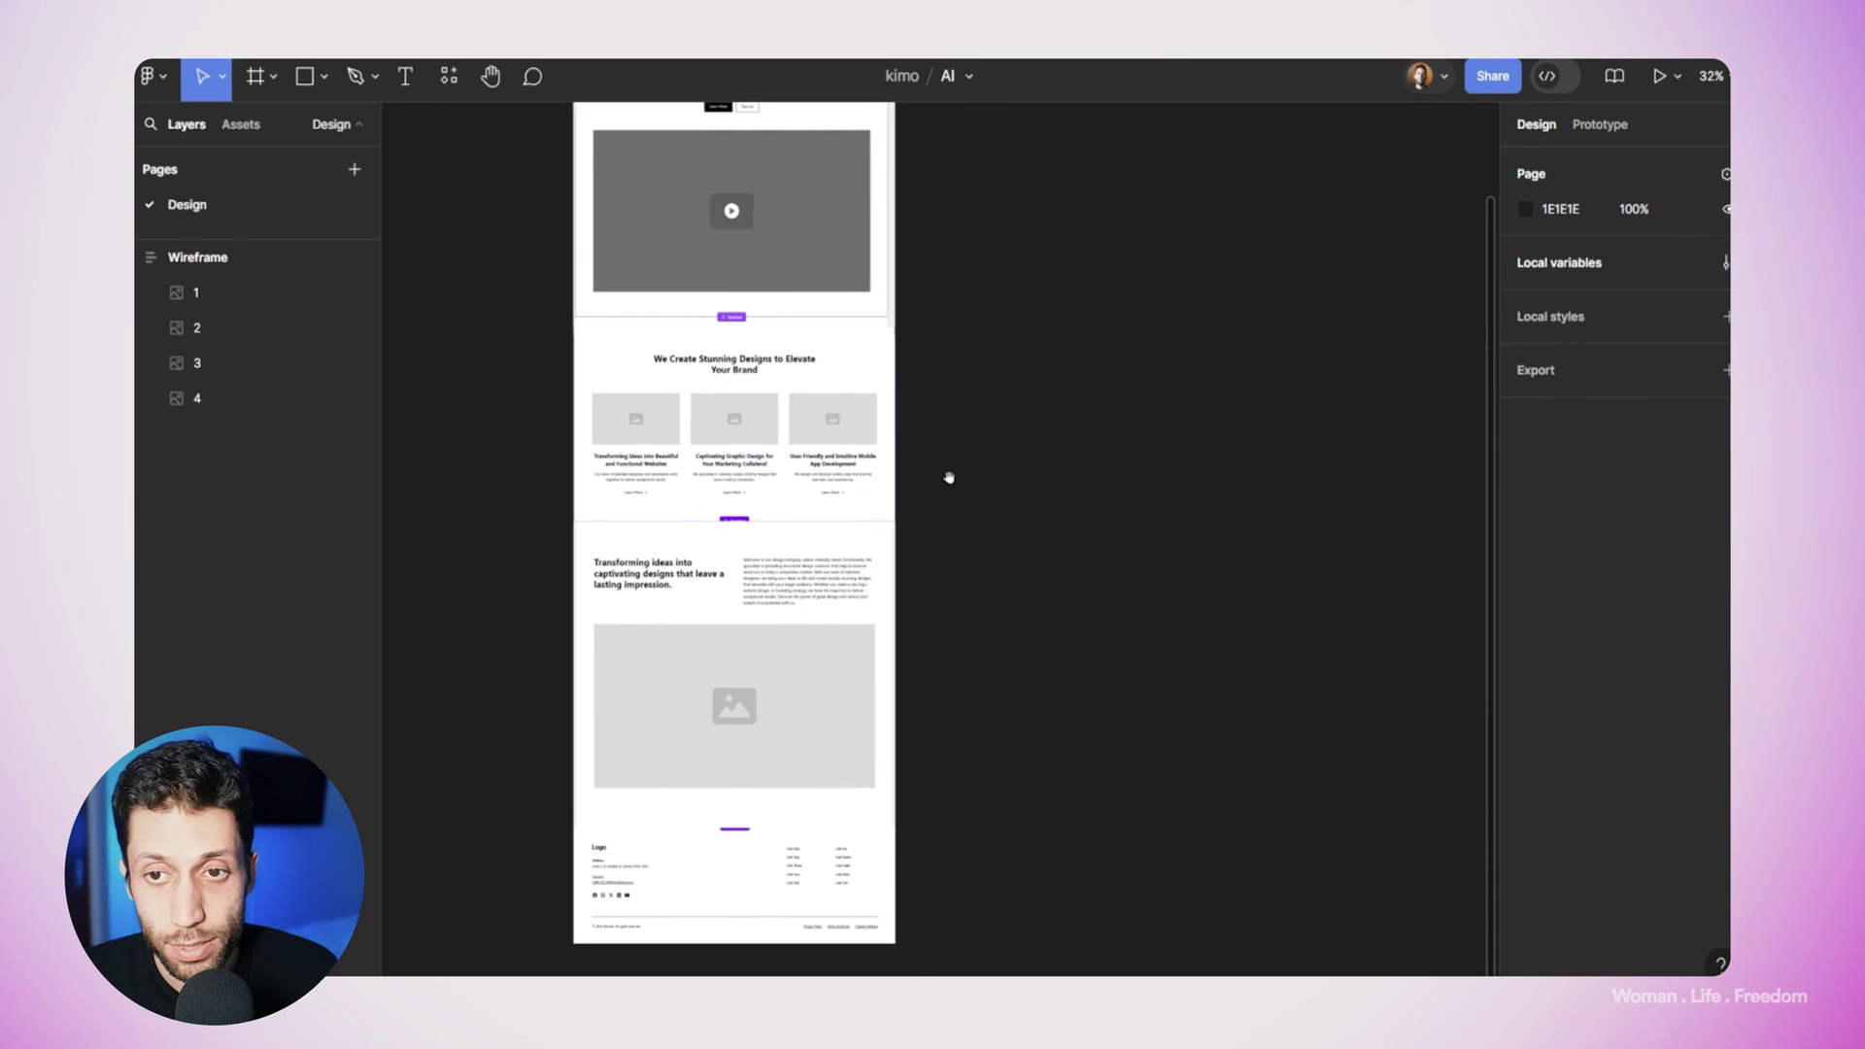
pyautogui.scroll(3, 948, 475)
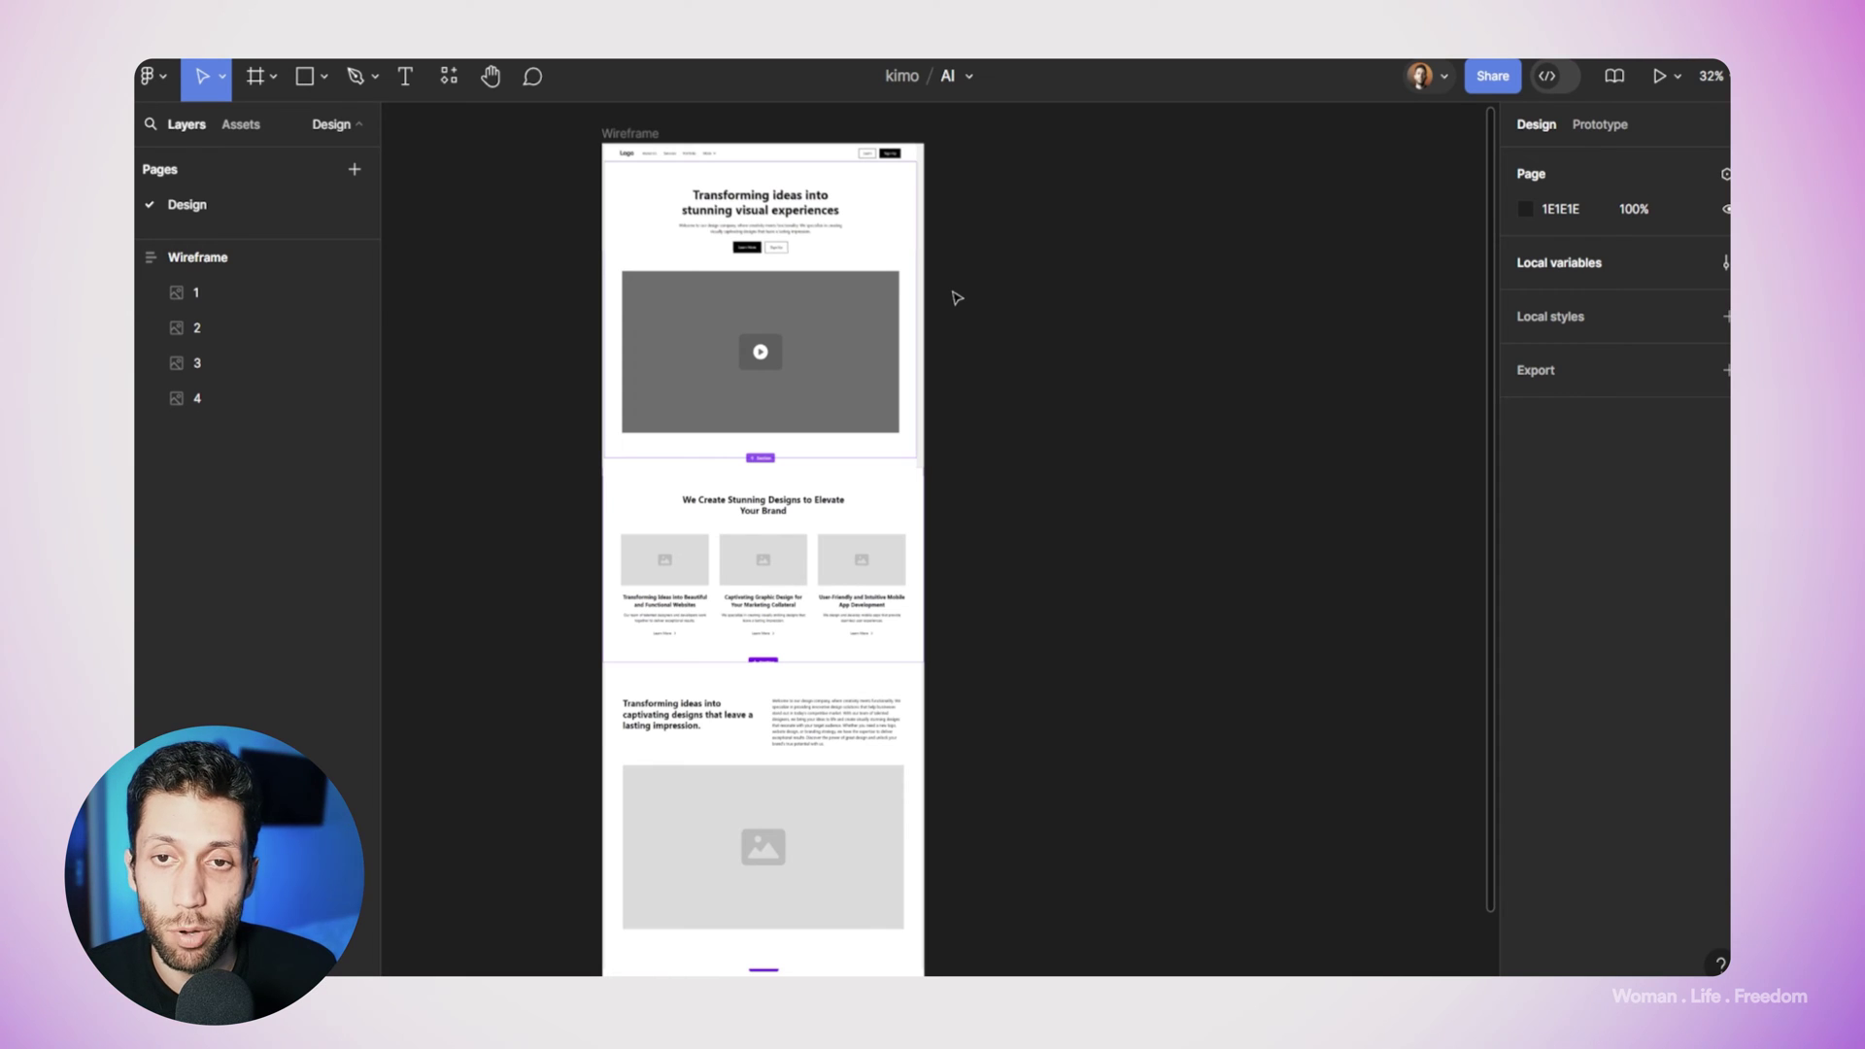
# Select the pasted Wireframe frame on the Figma canvas.
pyautogui.click(630, 133)
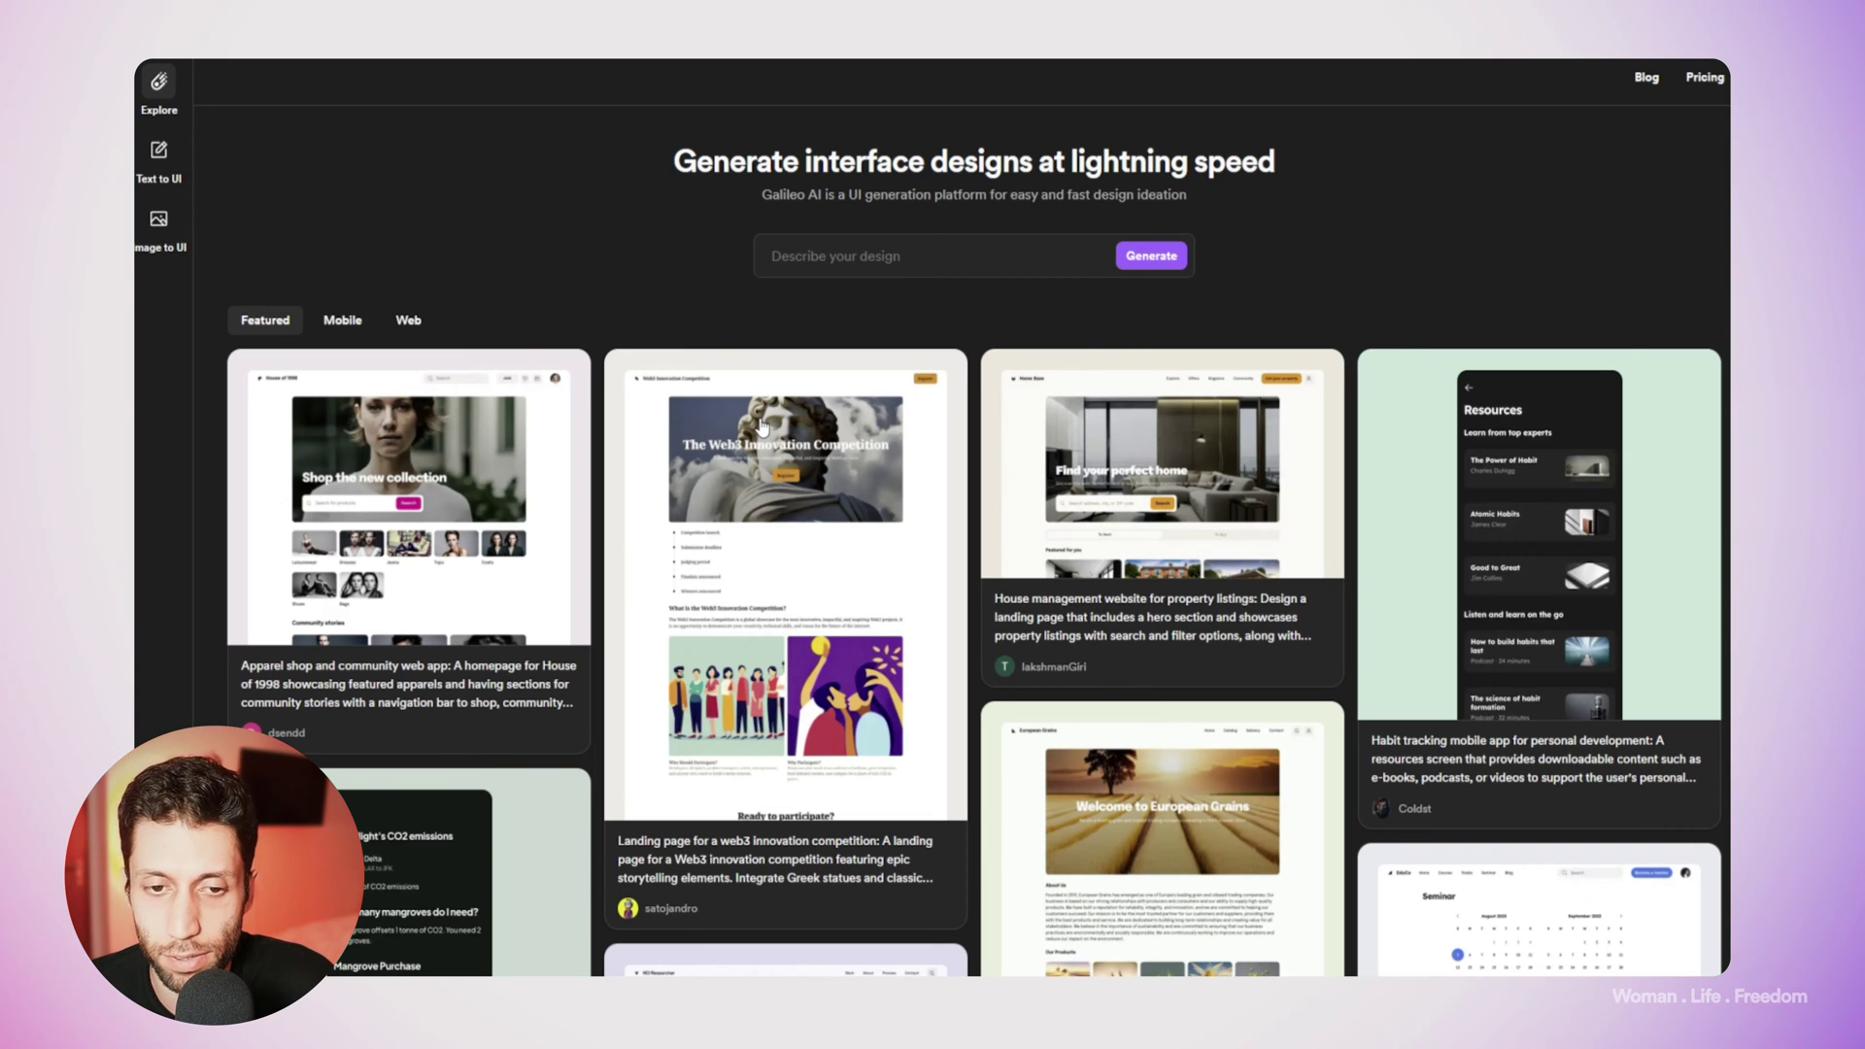
pyautogui.scroll(-3, 1577, 513)
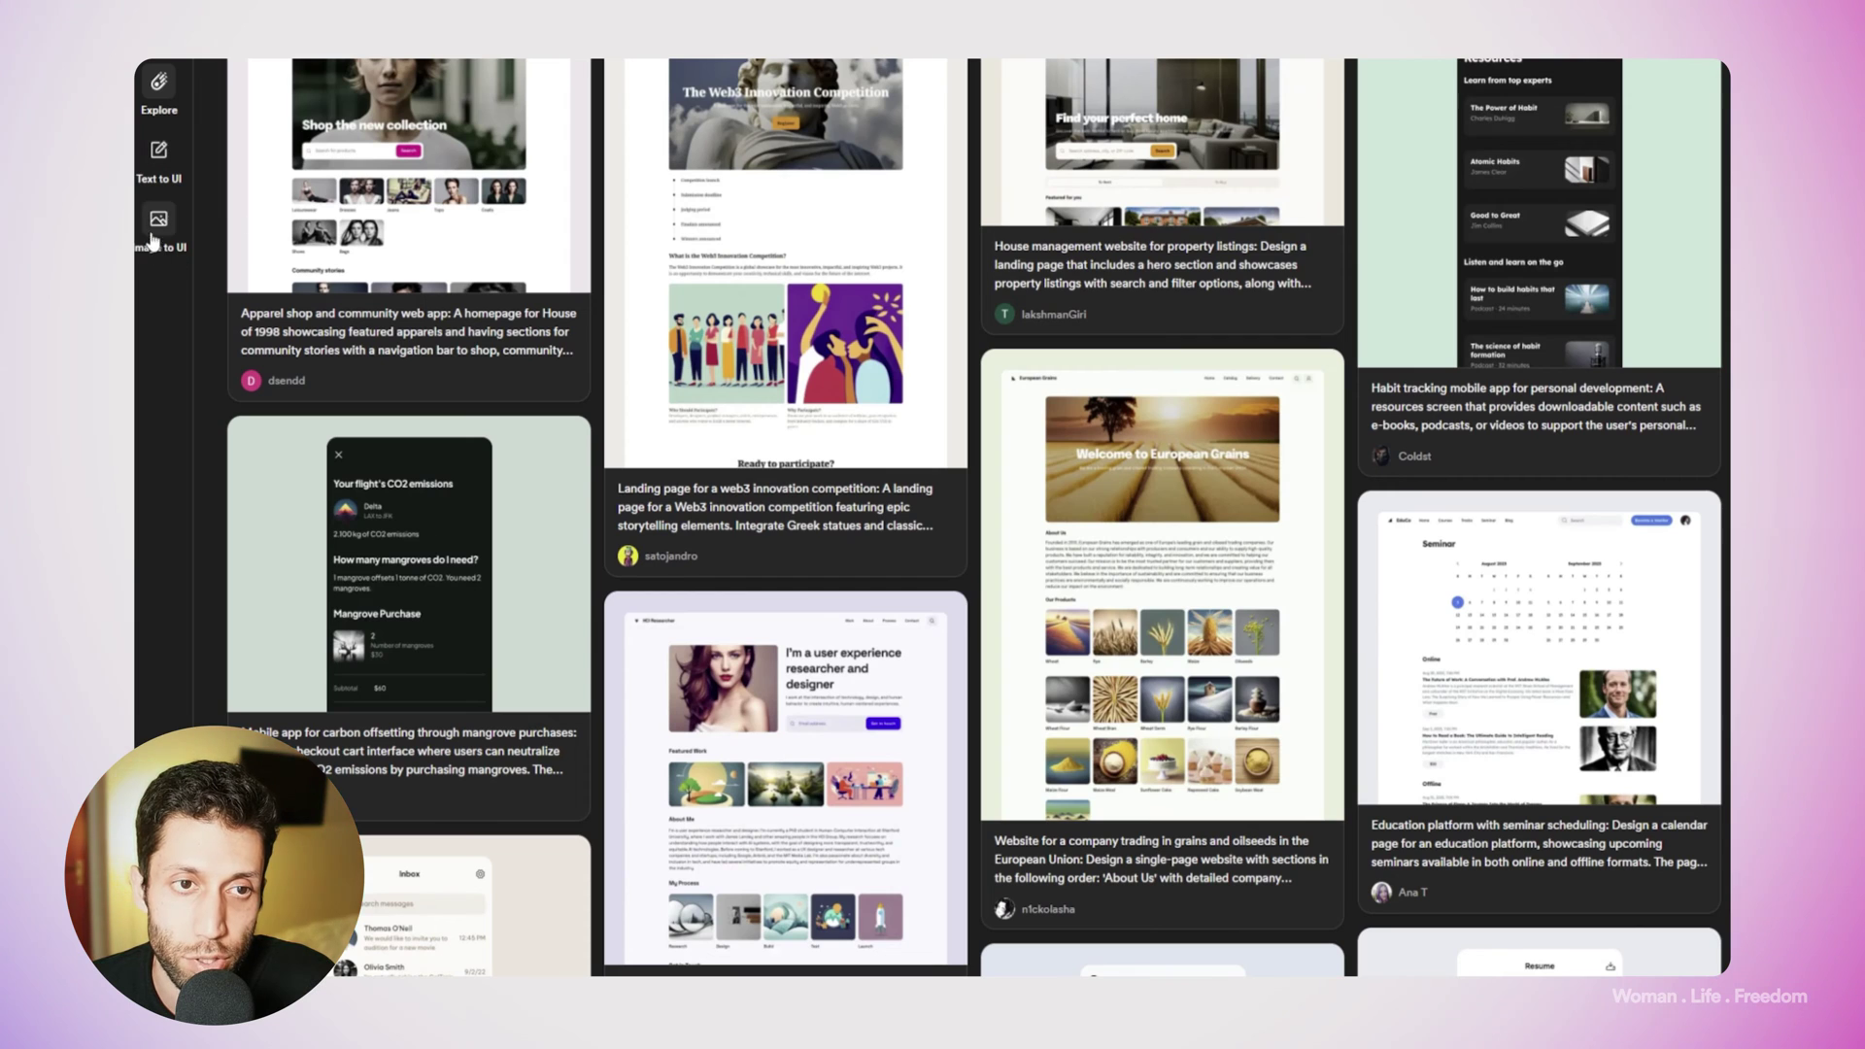
# Go to Galileo AI's Text to UI page.
pyautogui.click(159, 158)
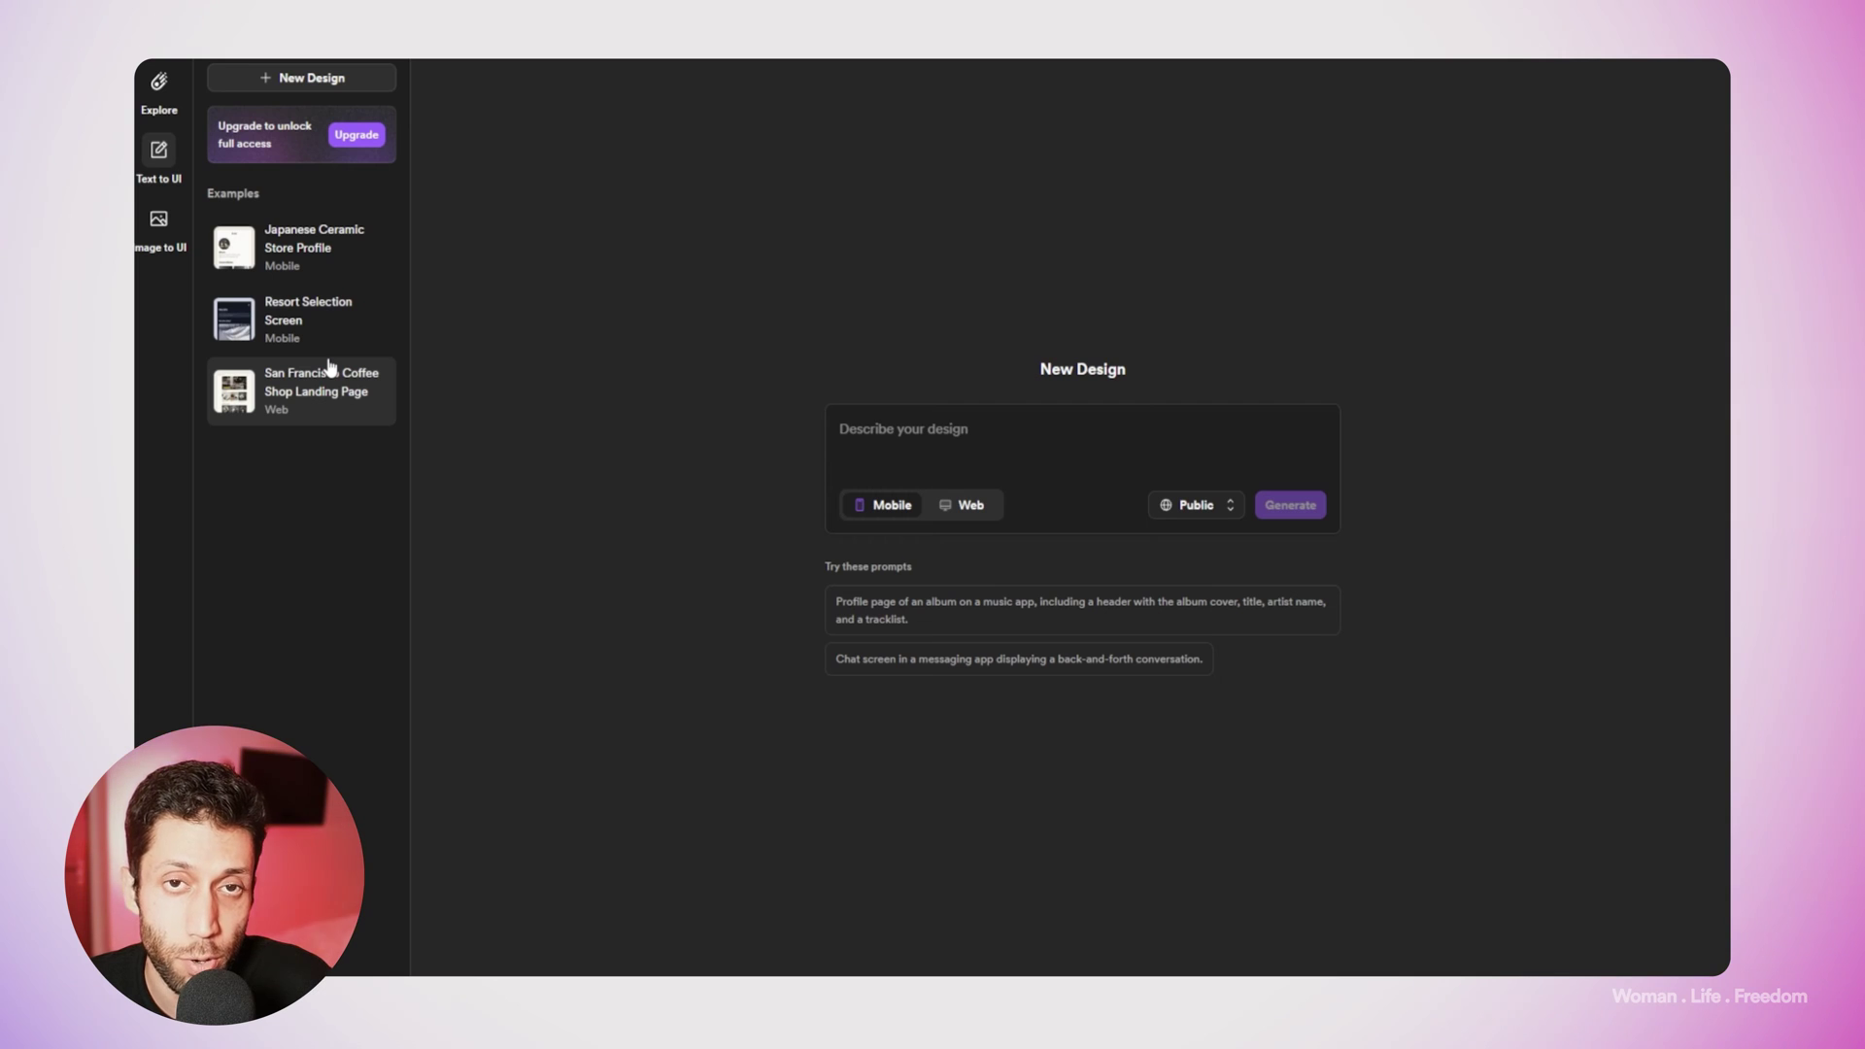
# Open the Japanese Ceramic Store Profile example and copy its first screen for Figma.
pyautogui.click(314, 254)
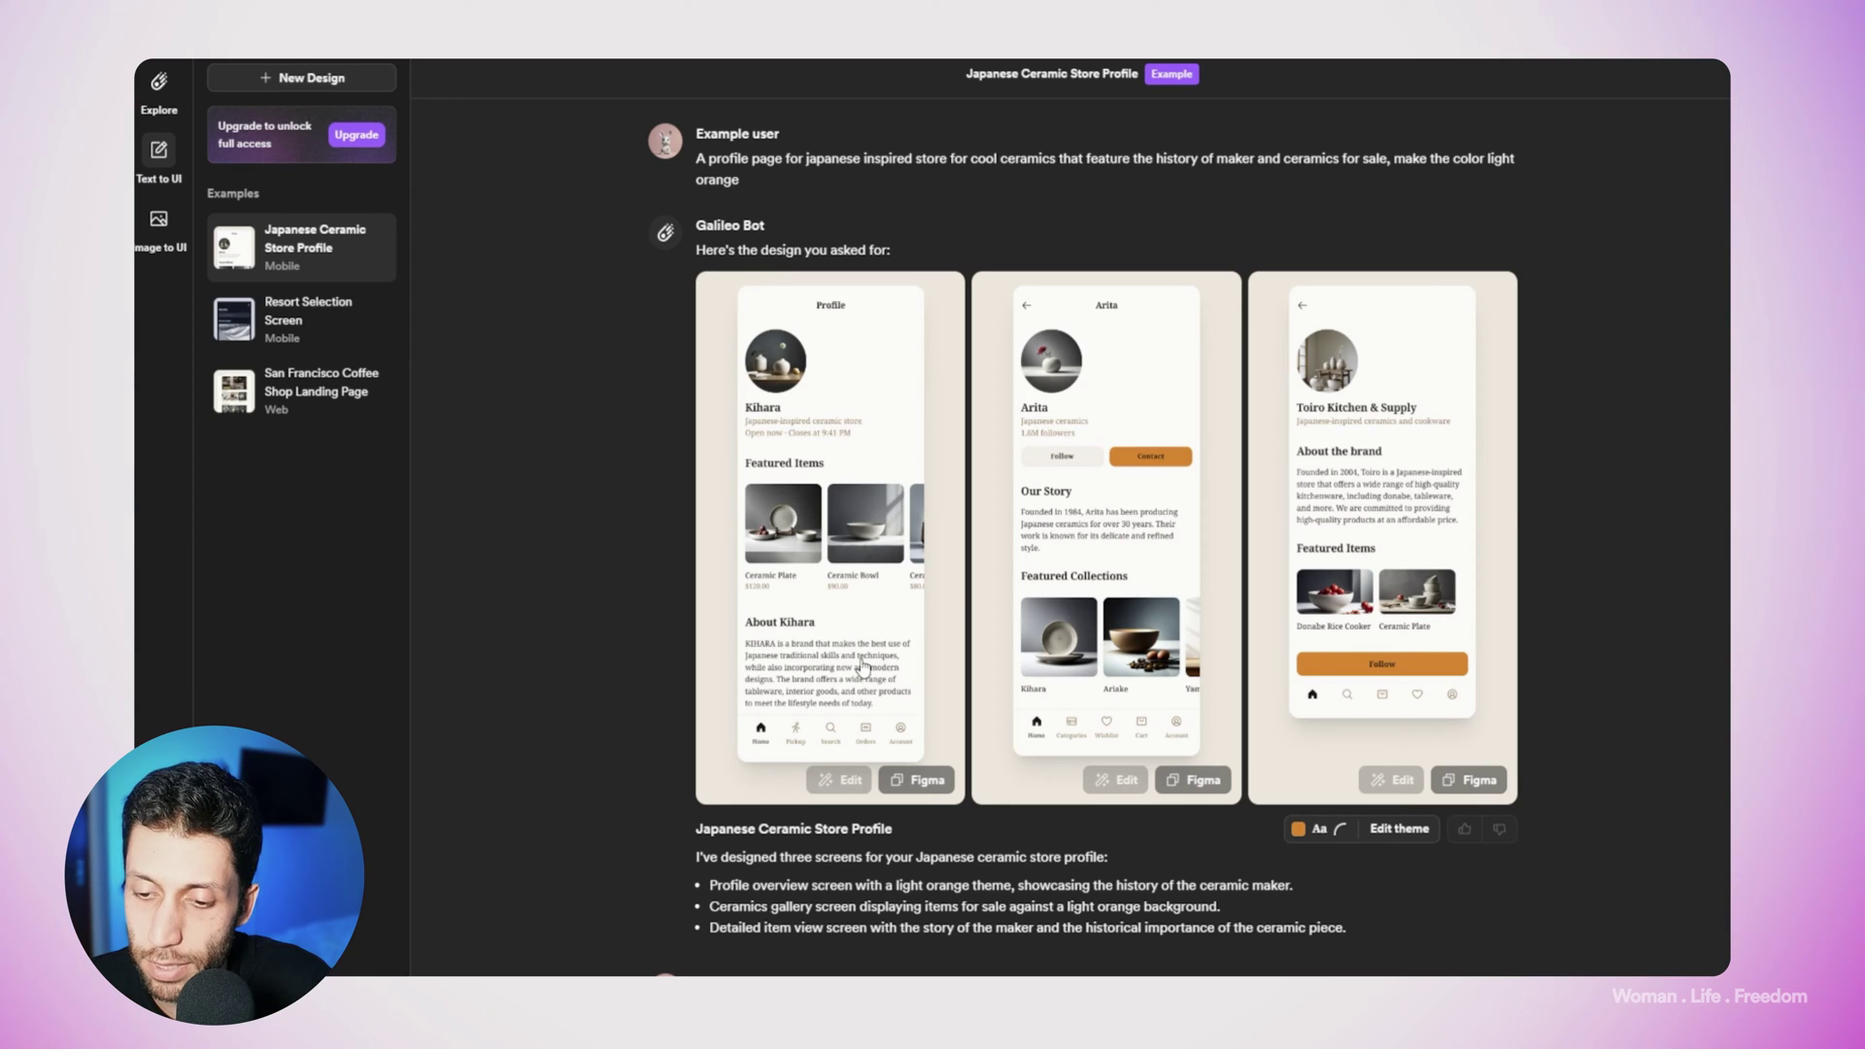
pyautogui.click(932, 791)
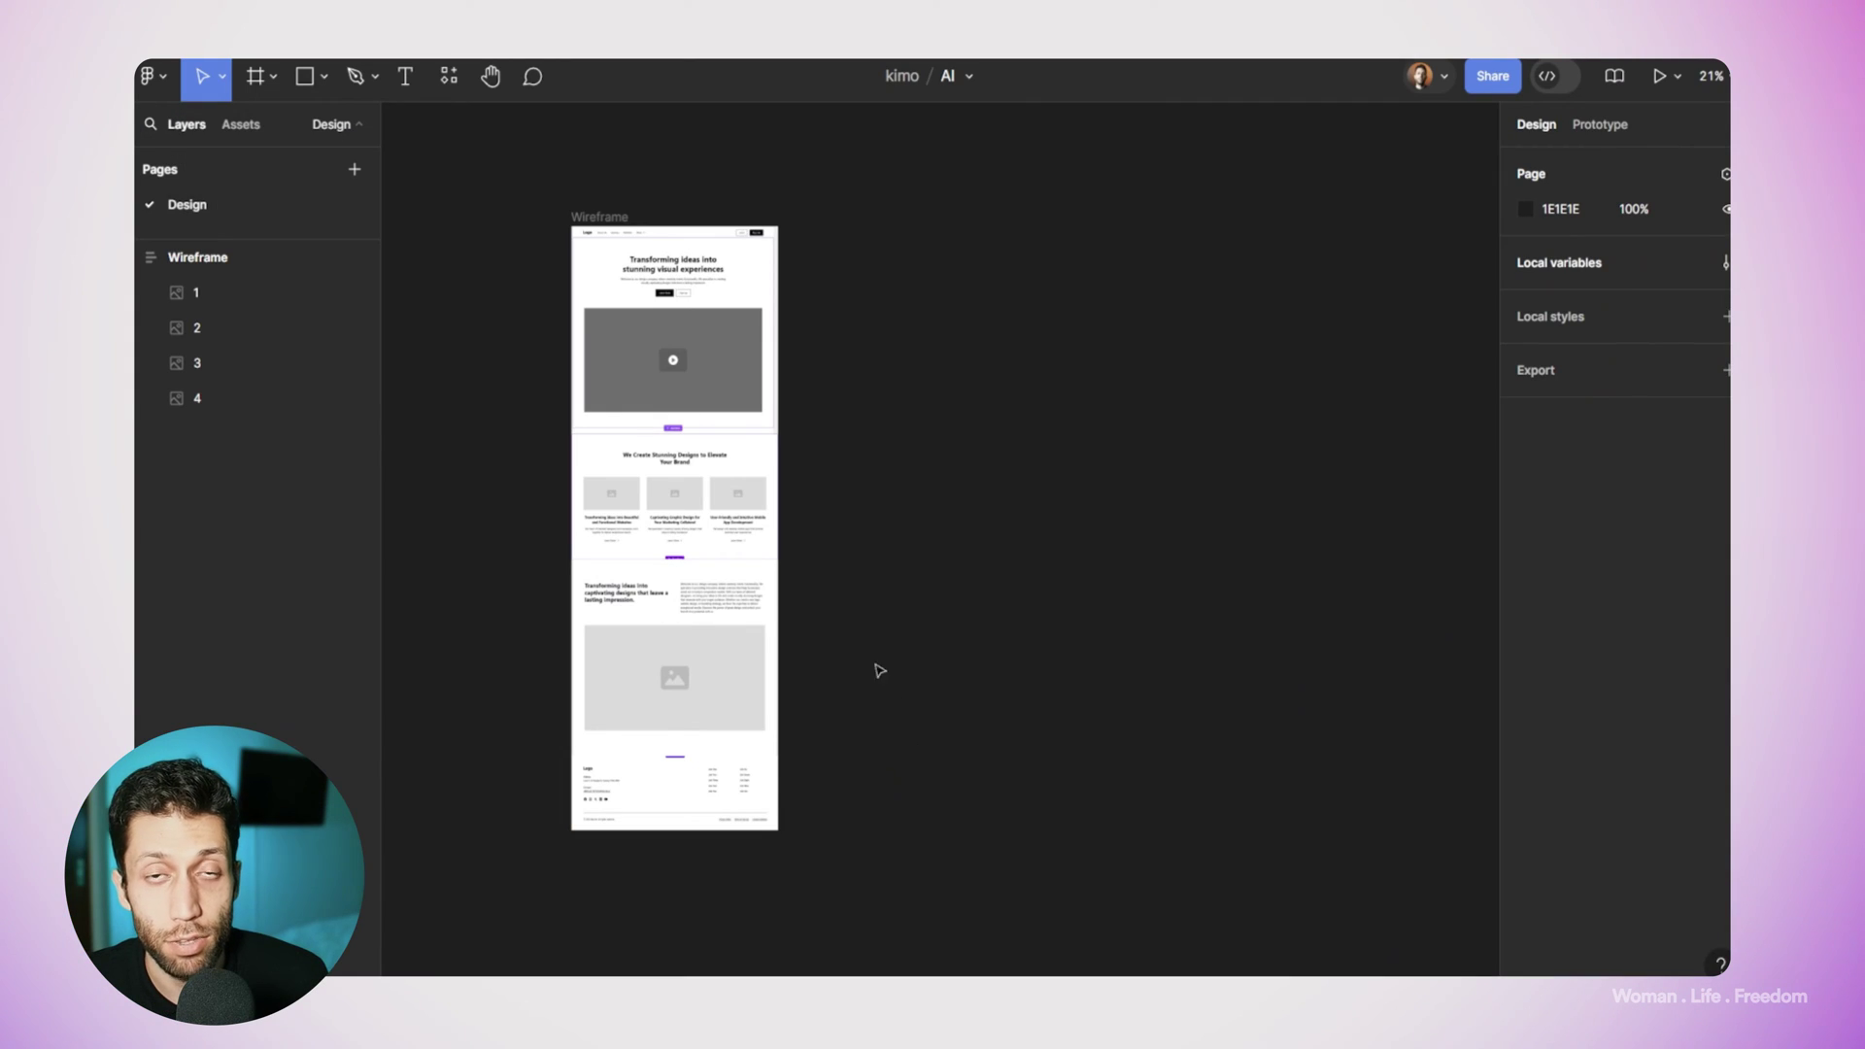
# Paste the Galileo Kihara profile screen beside the wireframe and expand its top frame.
pyautogui.moveTo(970, 363); pyautogui.dragTo(780, 385)
pyautogui.hscroll(2, 780, 384)
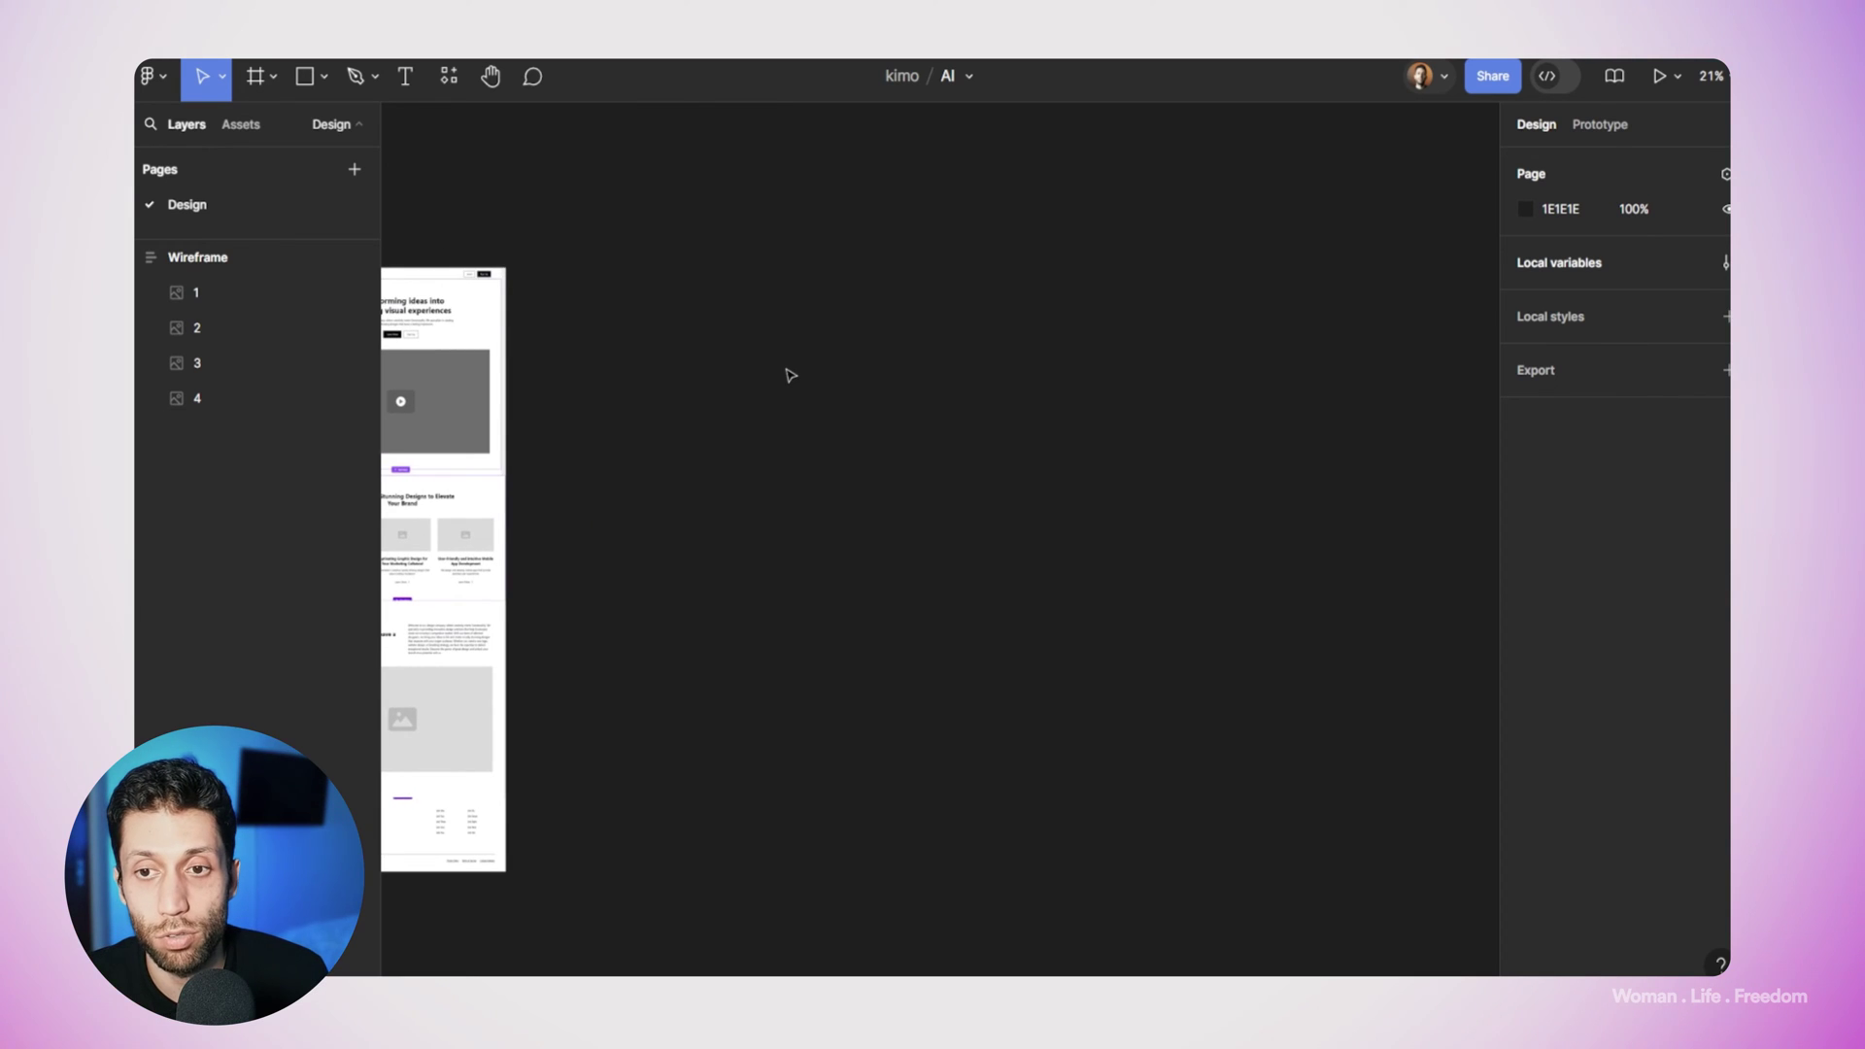
pyautogui.hotkey('ctrl', 'v')
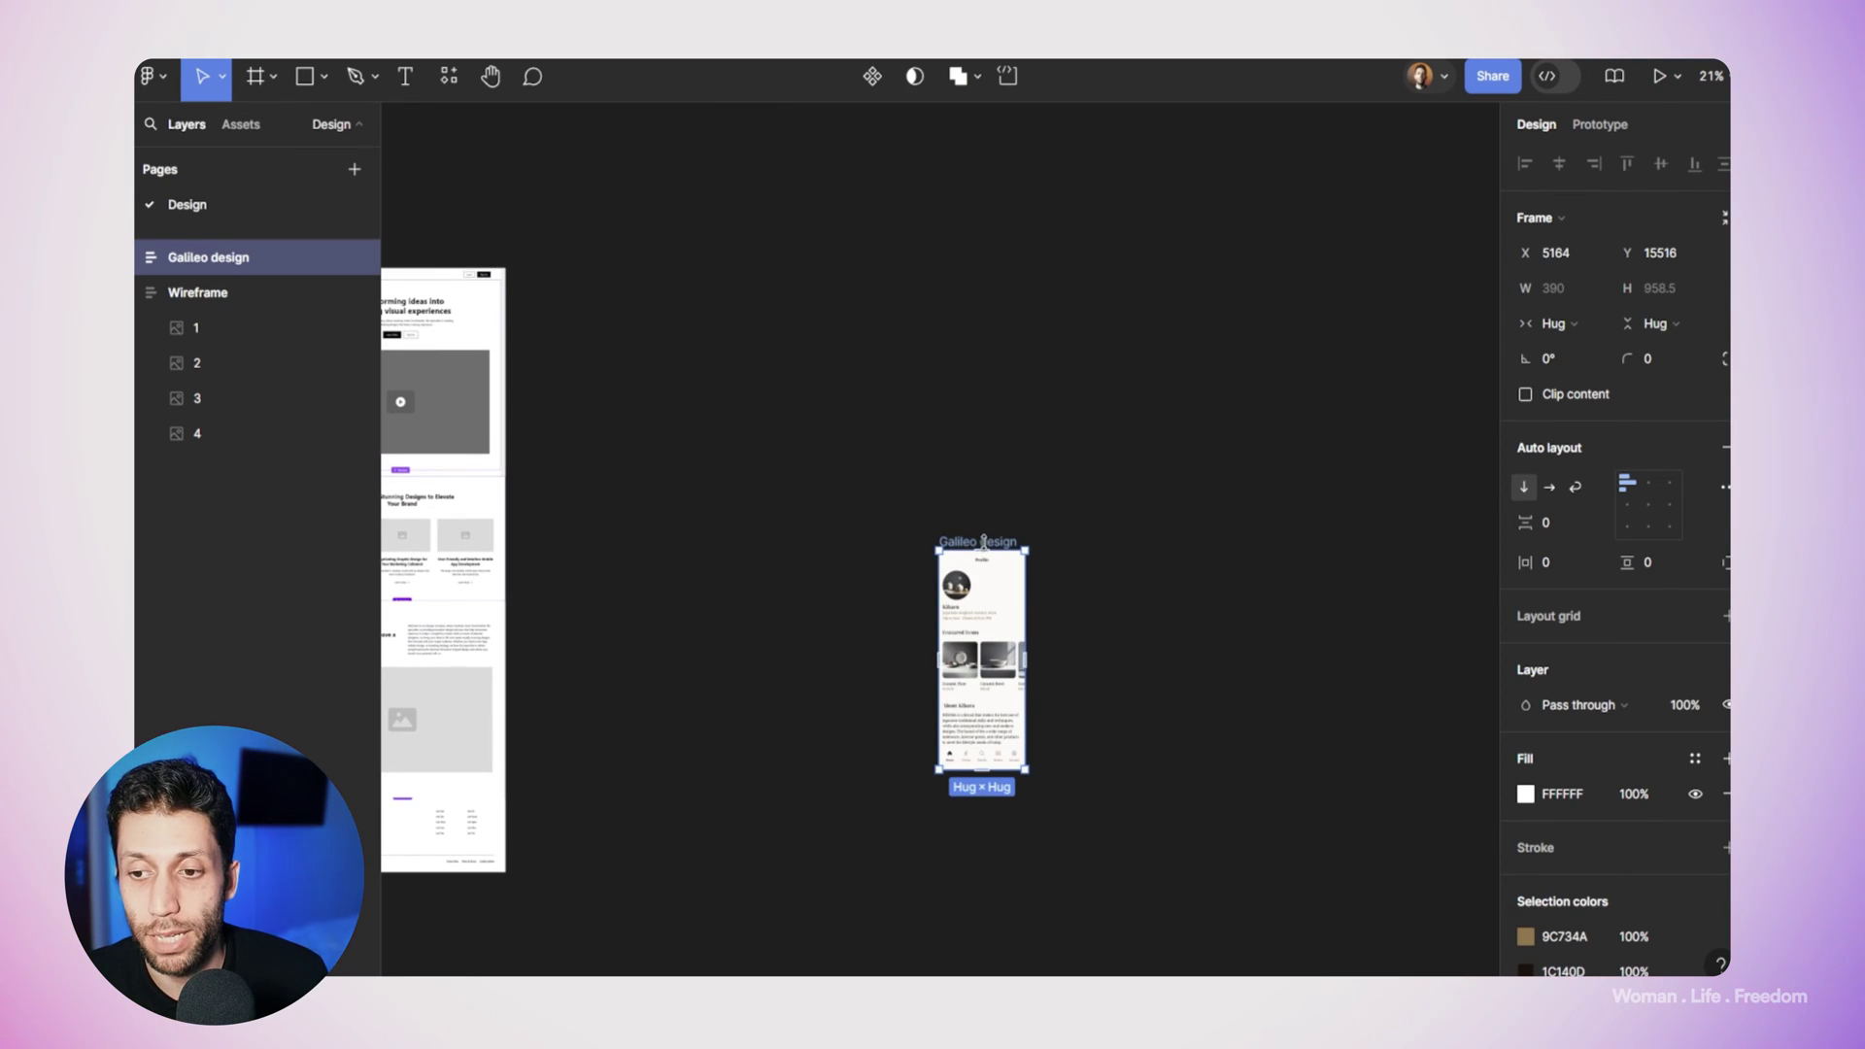
pyautogui.moveTo(981, 540); pyautogui.dragTo(817, 266)
pyautogui.scroll(3, 844, 299)
pyautogui.scroll(3, 843, 298)
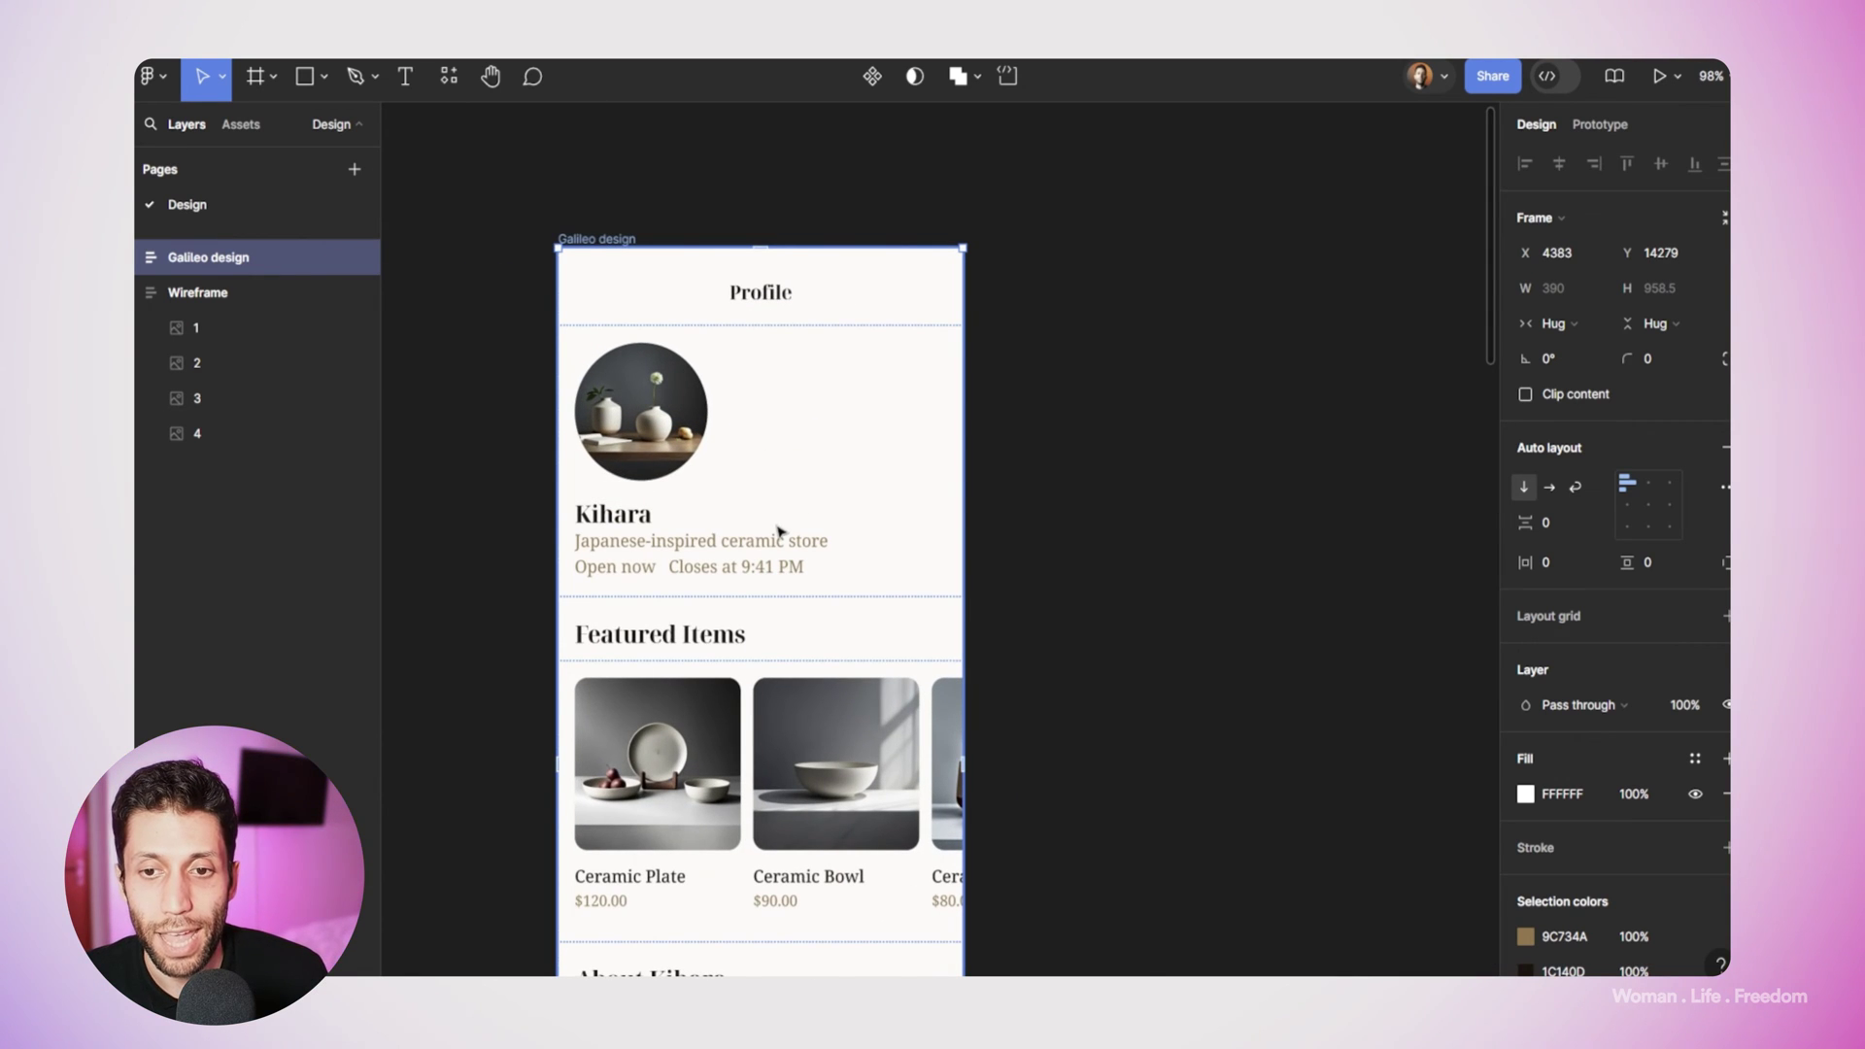
pyautogui.click(762, 306)
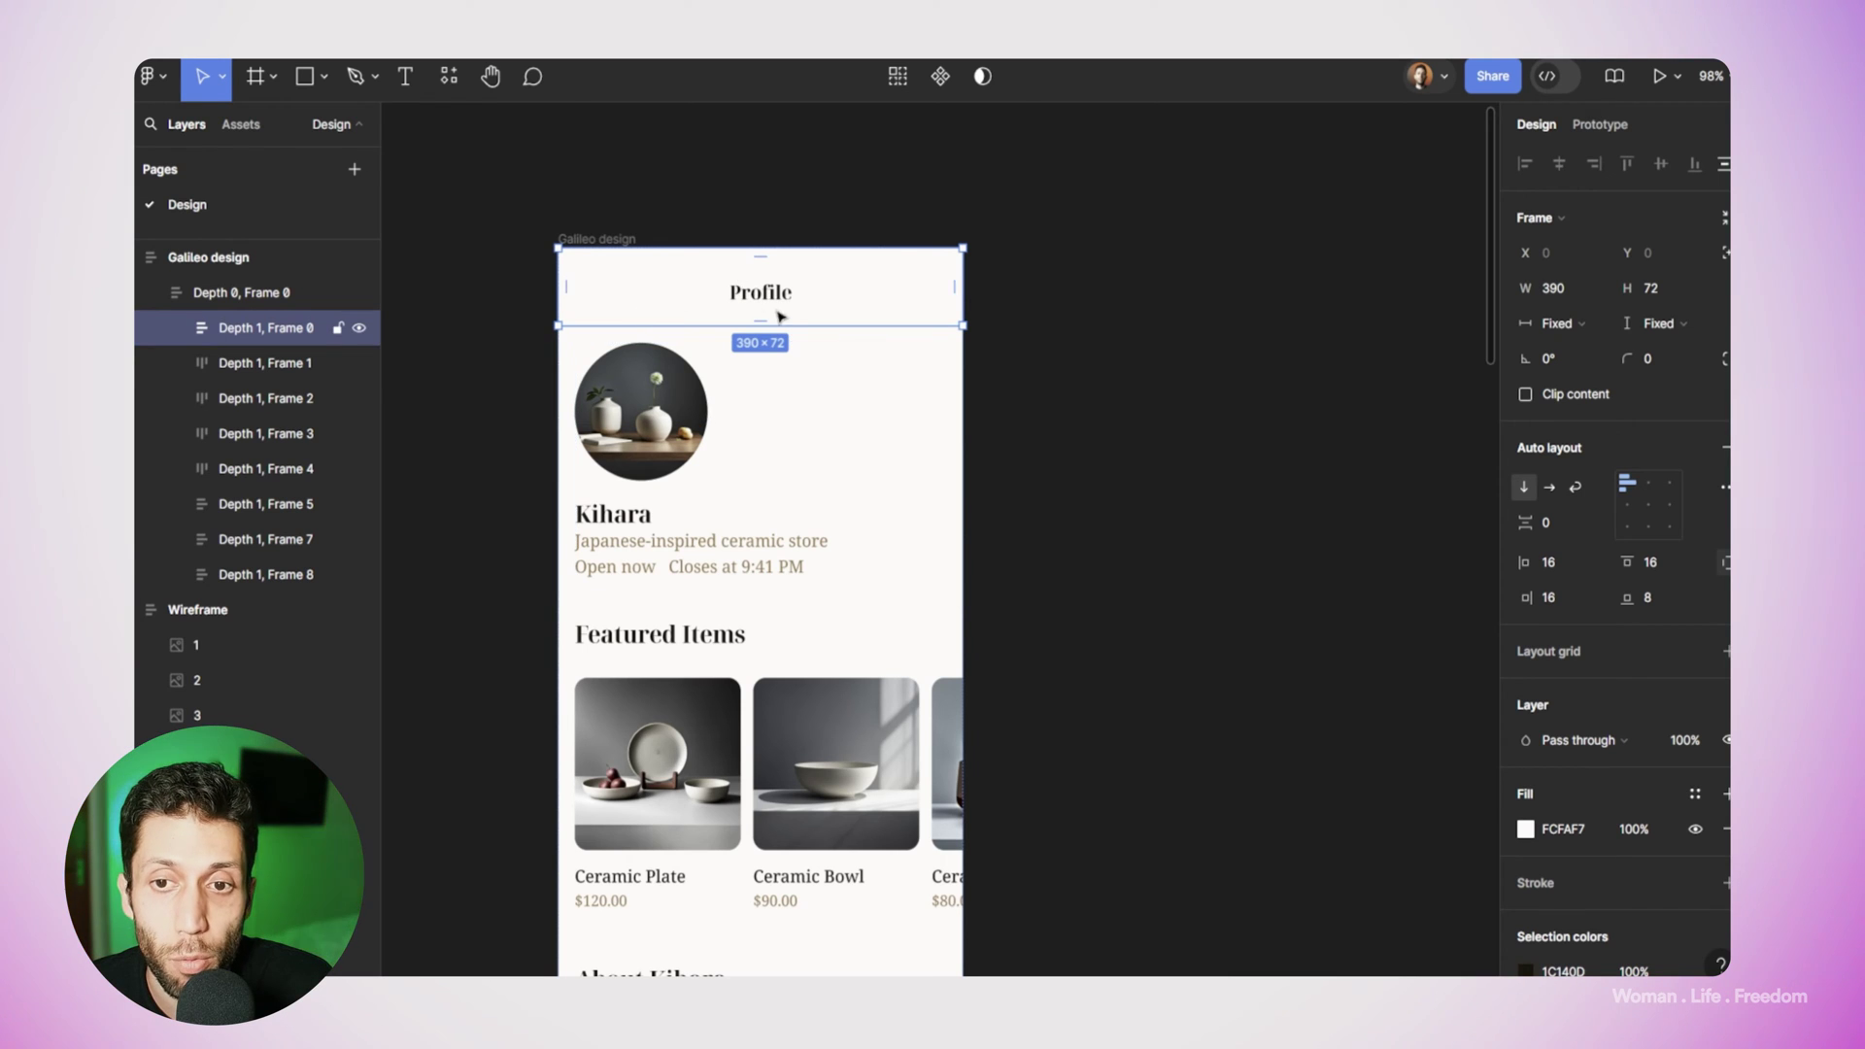
pyautogui.moveTo(262, 437)
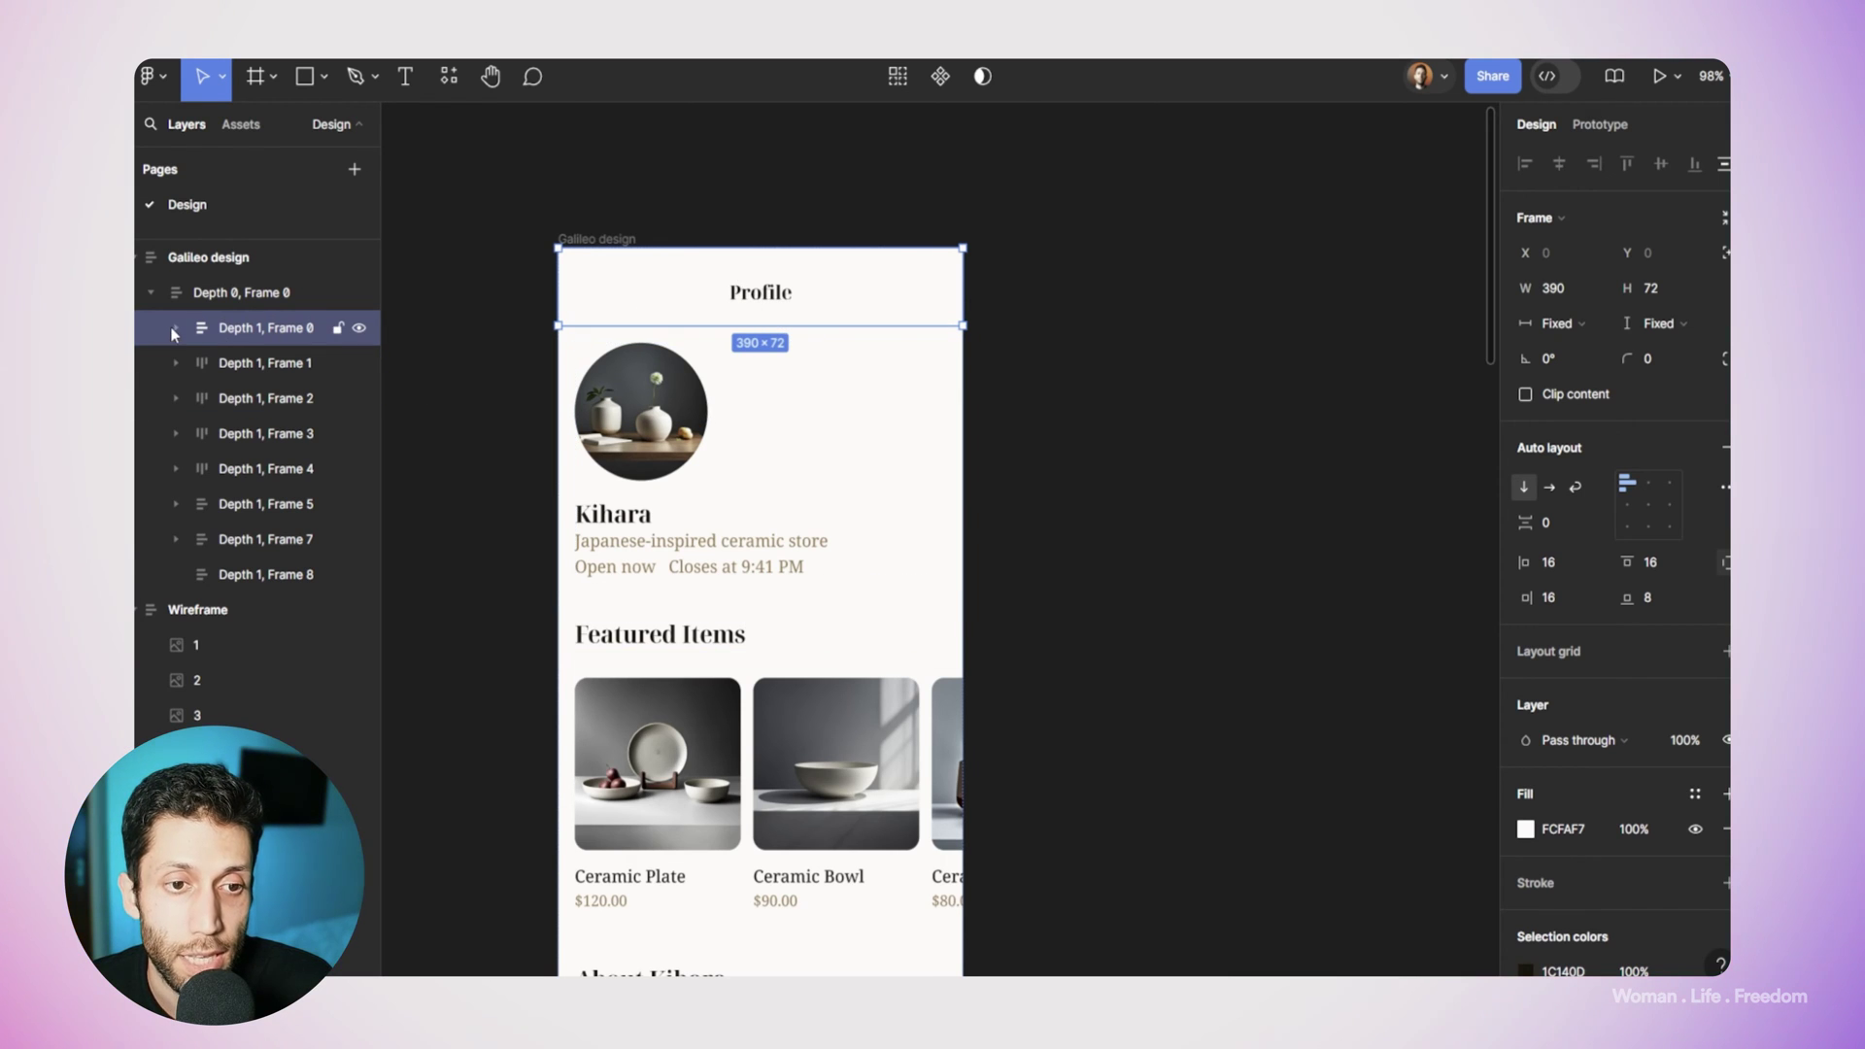
# Expand the header's nested Depth frames down to the Profile text layer.
pyautogui.click(174, 328)
pyautogui.click(202, 362)
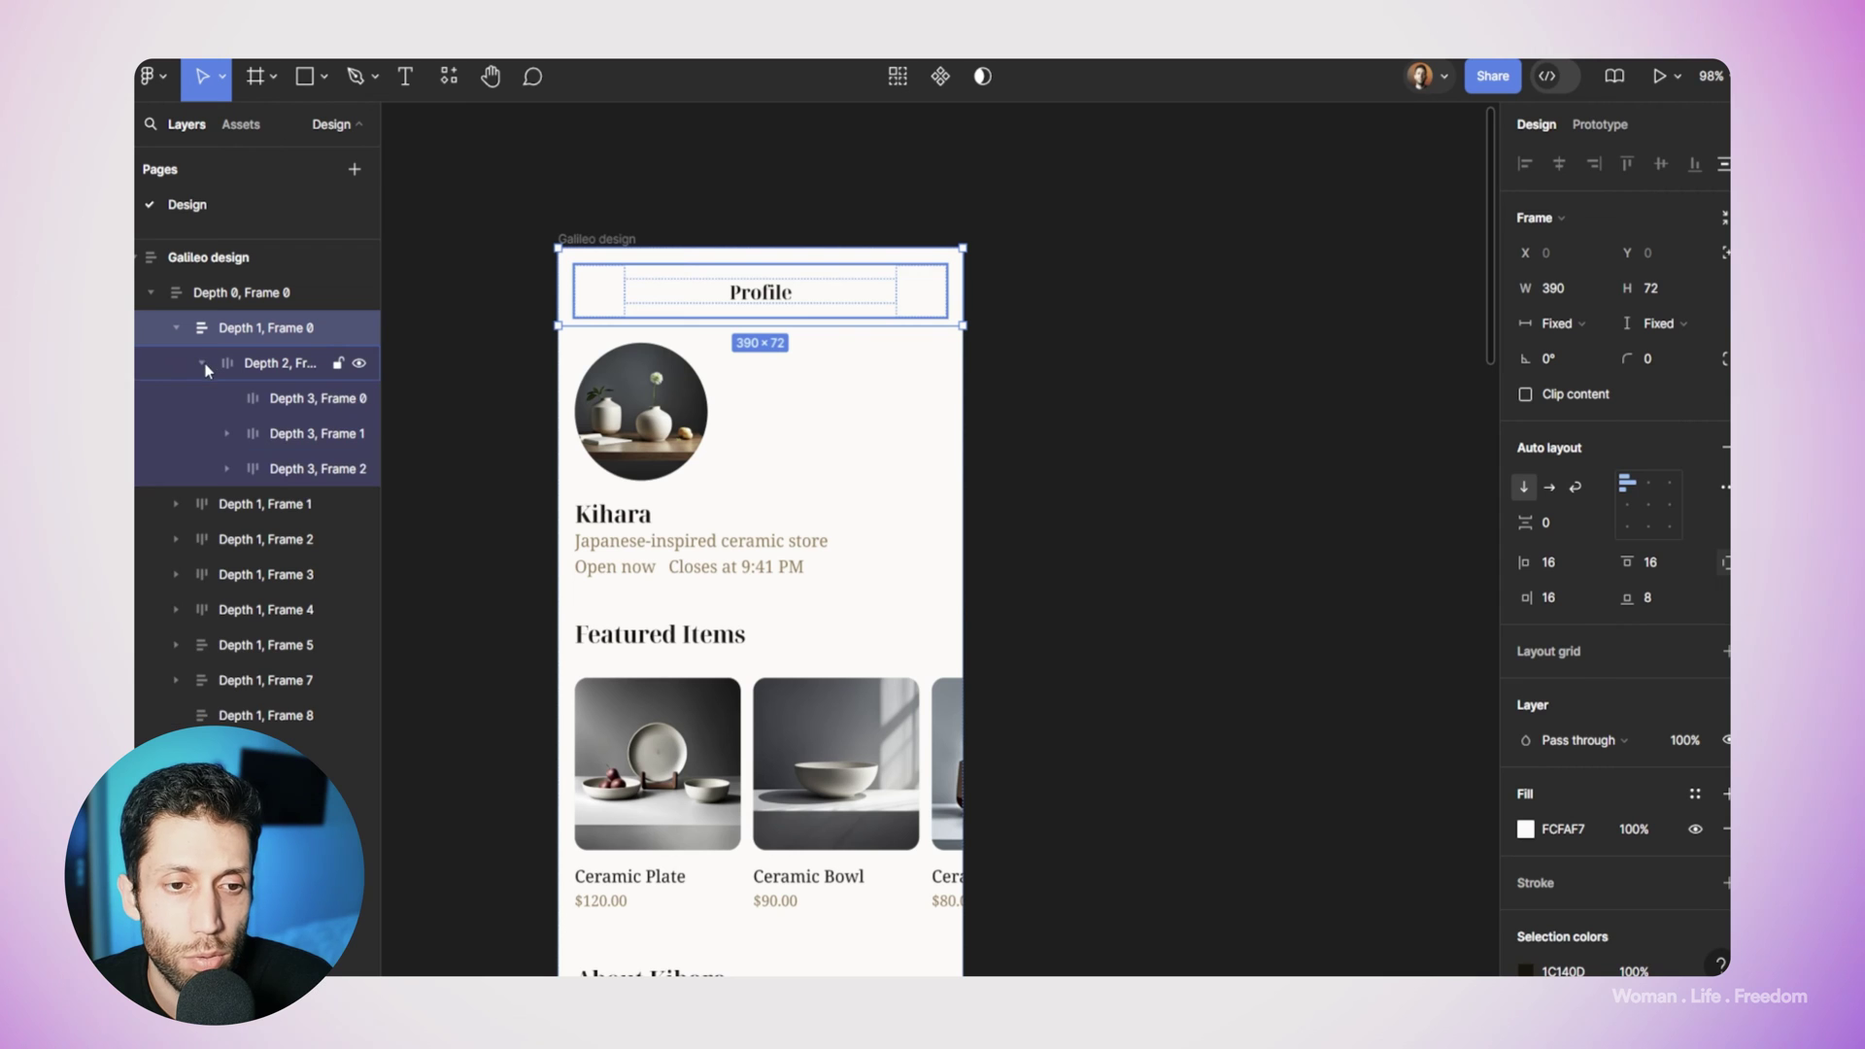
pyautogui.click(286, 402)
pyautogui.click(291, 431)
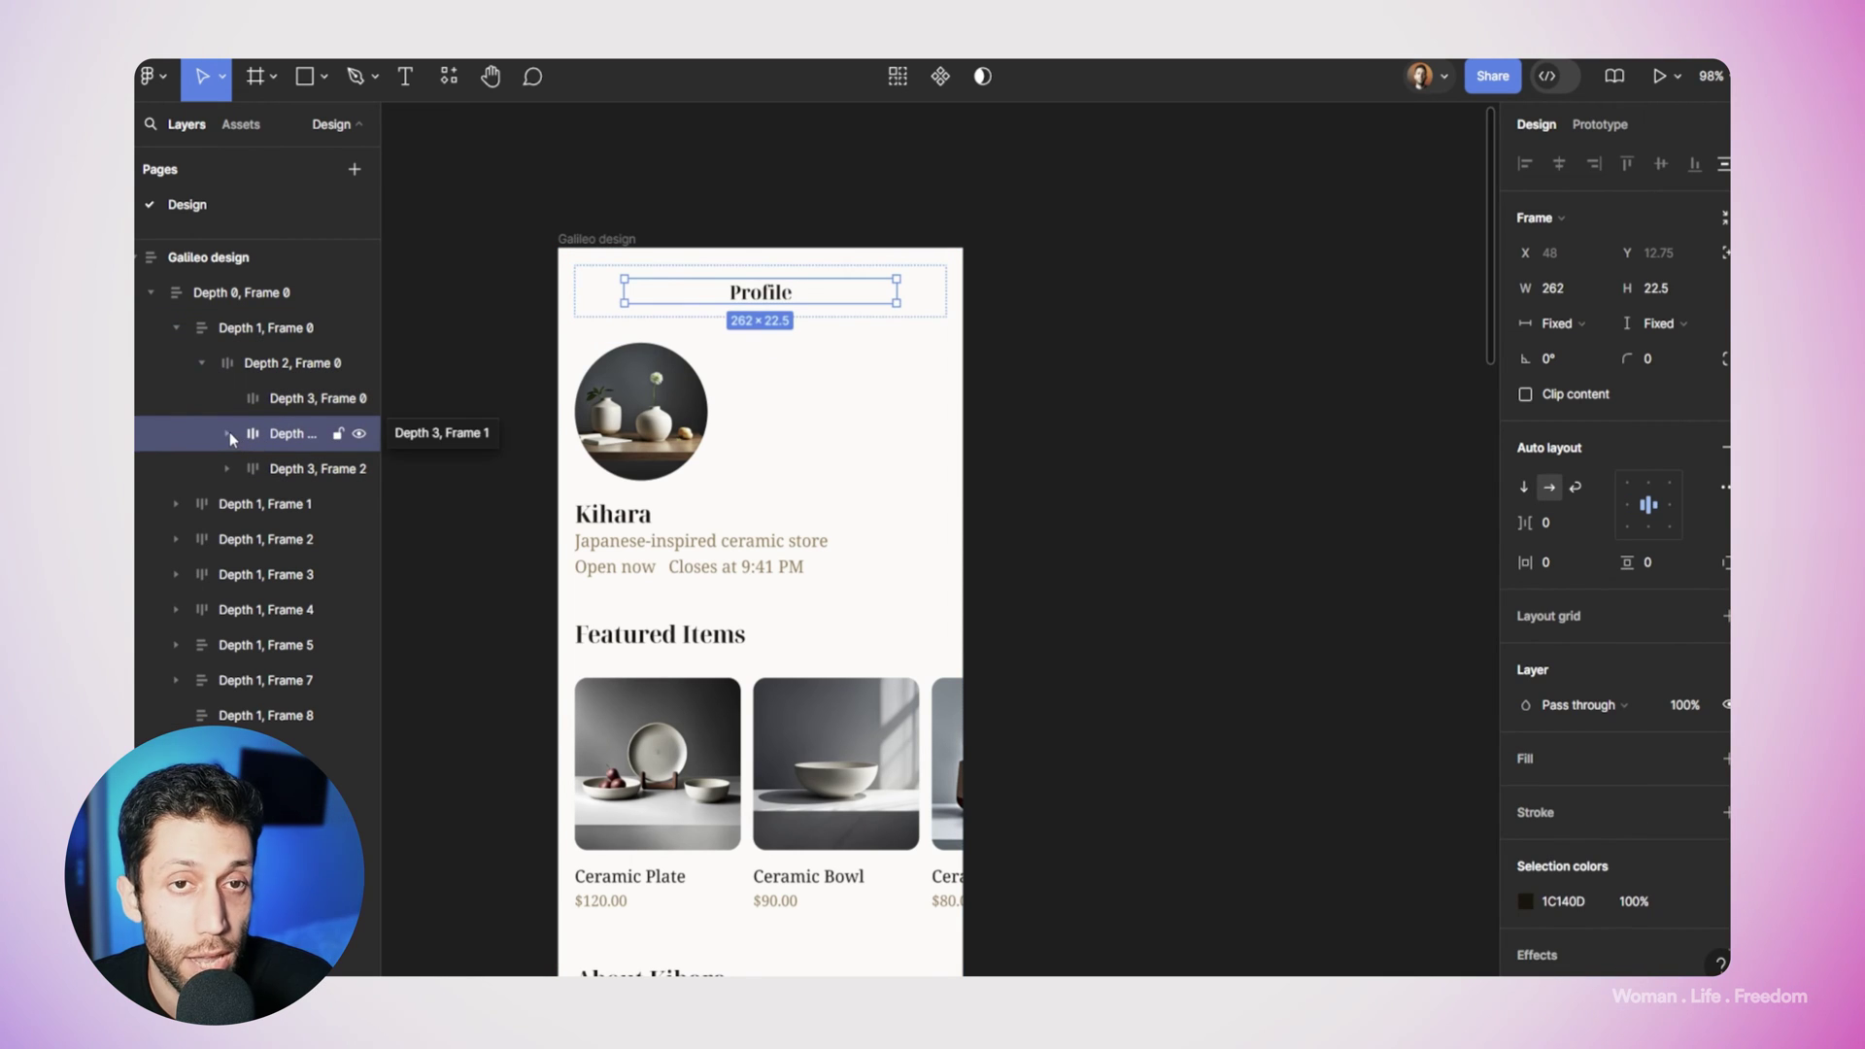
pyautogui.click(230, 433)
pyautogui.click(335, 467)
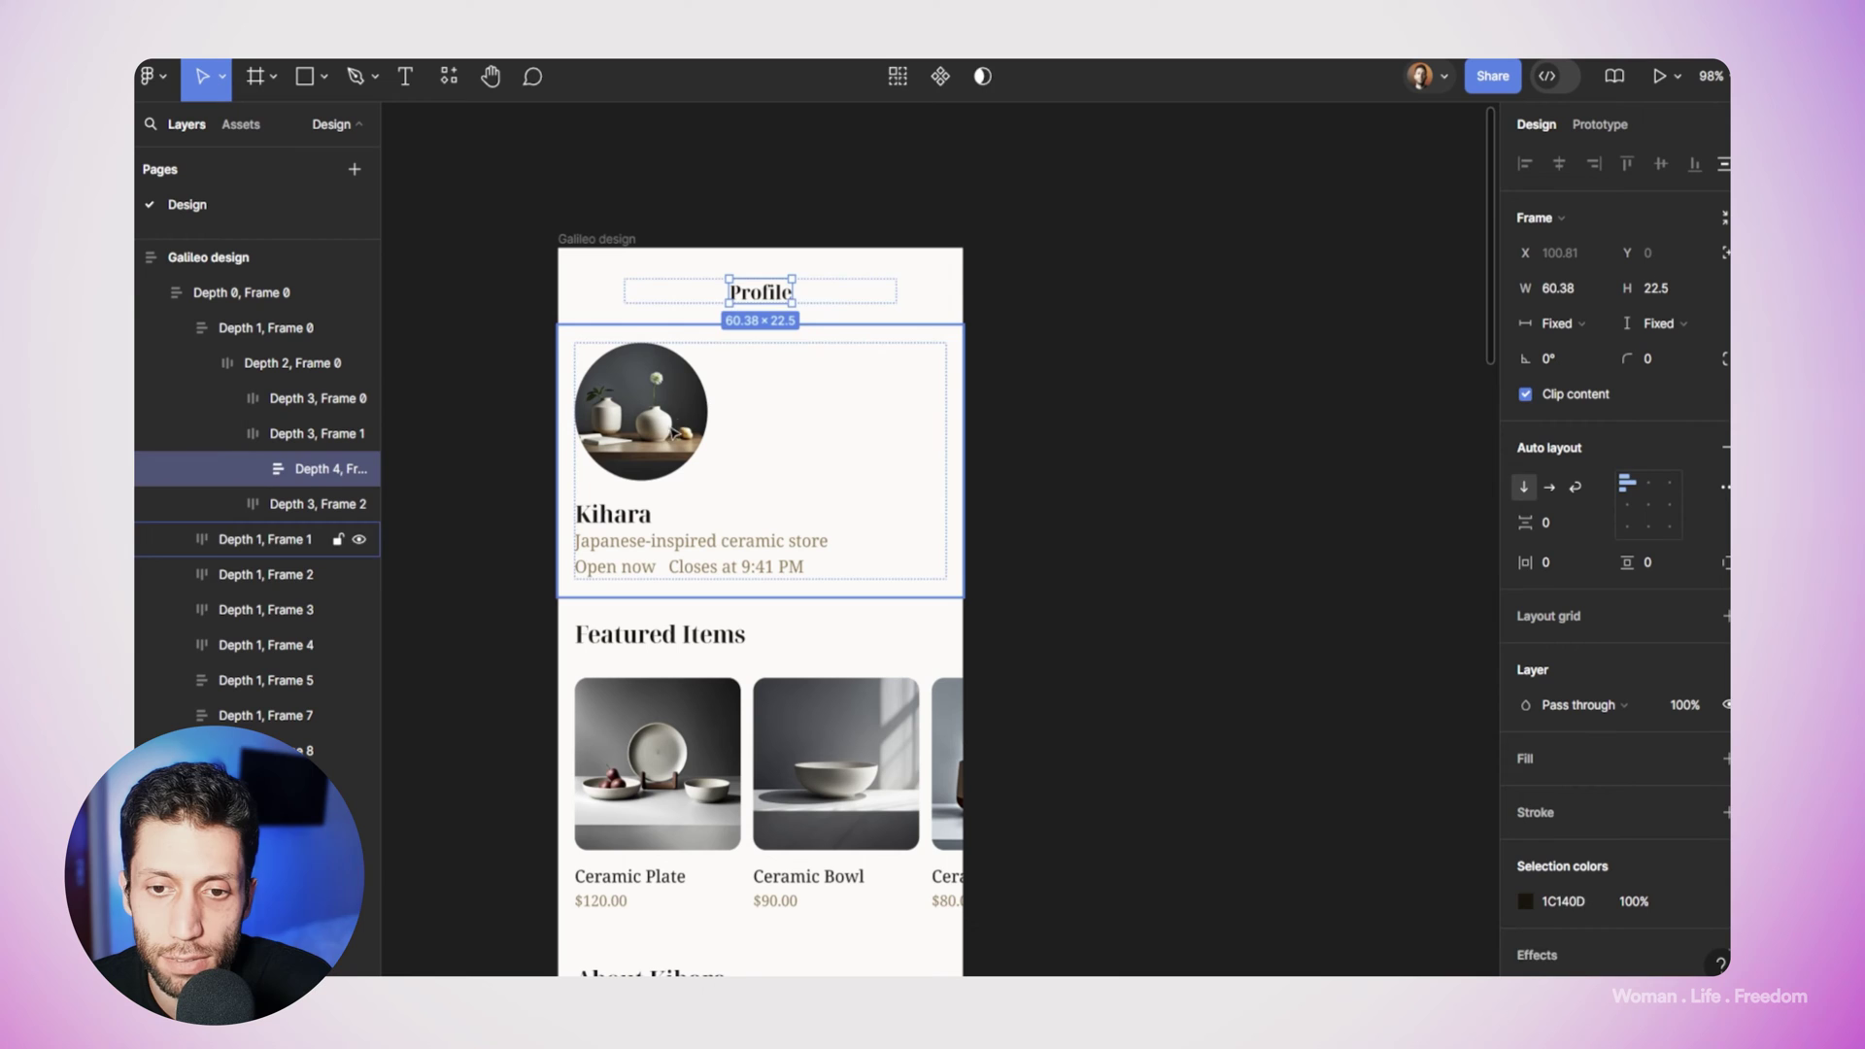
# Select the Kihara store info block, its name details and the Featured Items row.
pyautogui.click(664, 489)
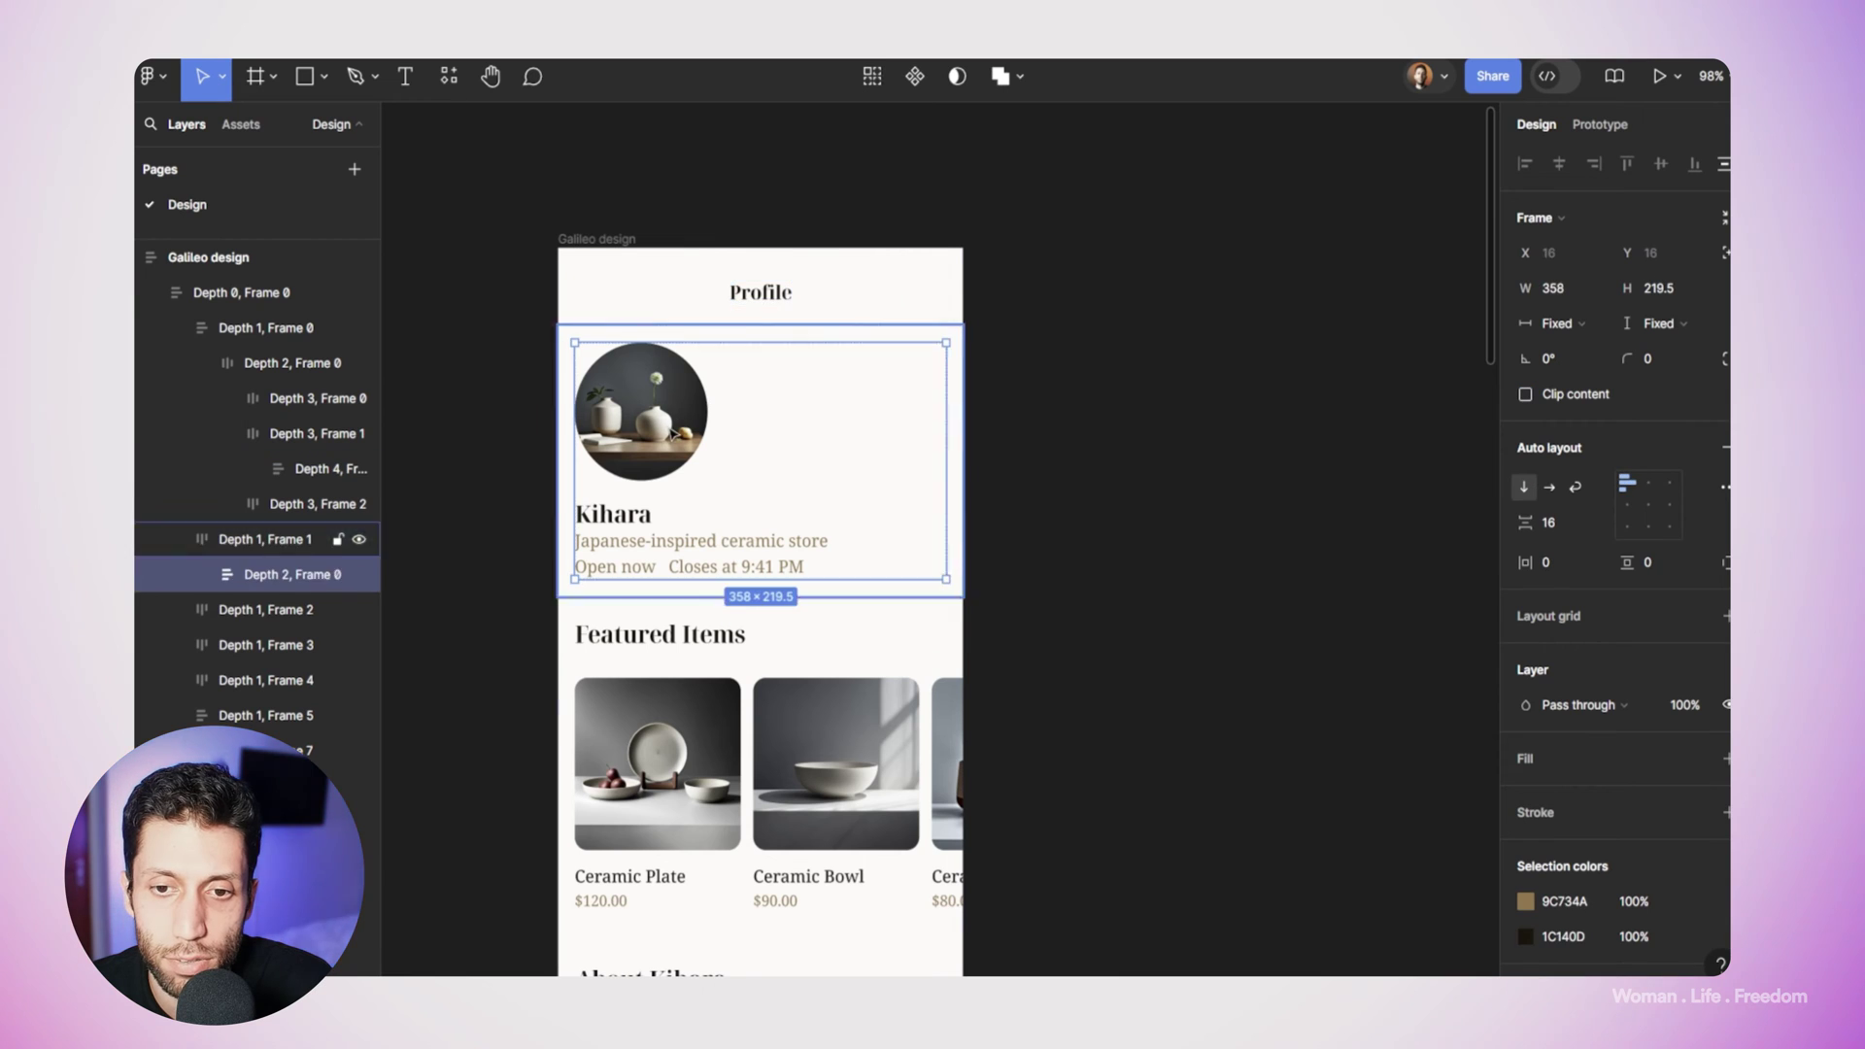
pyautogui.click(634, 562)
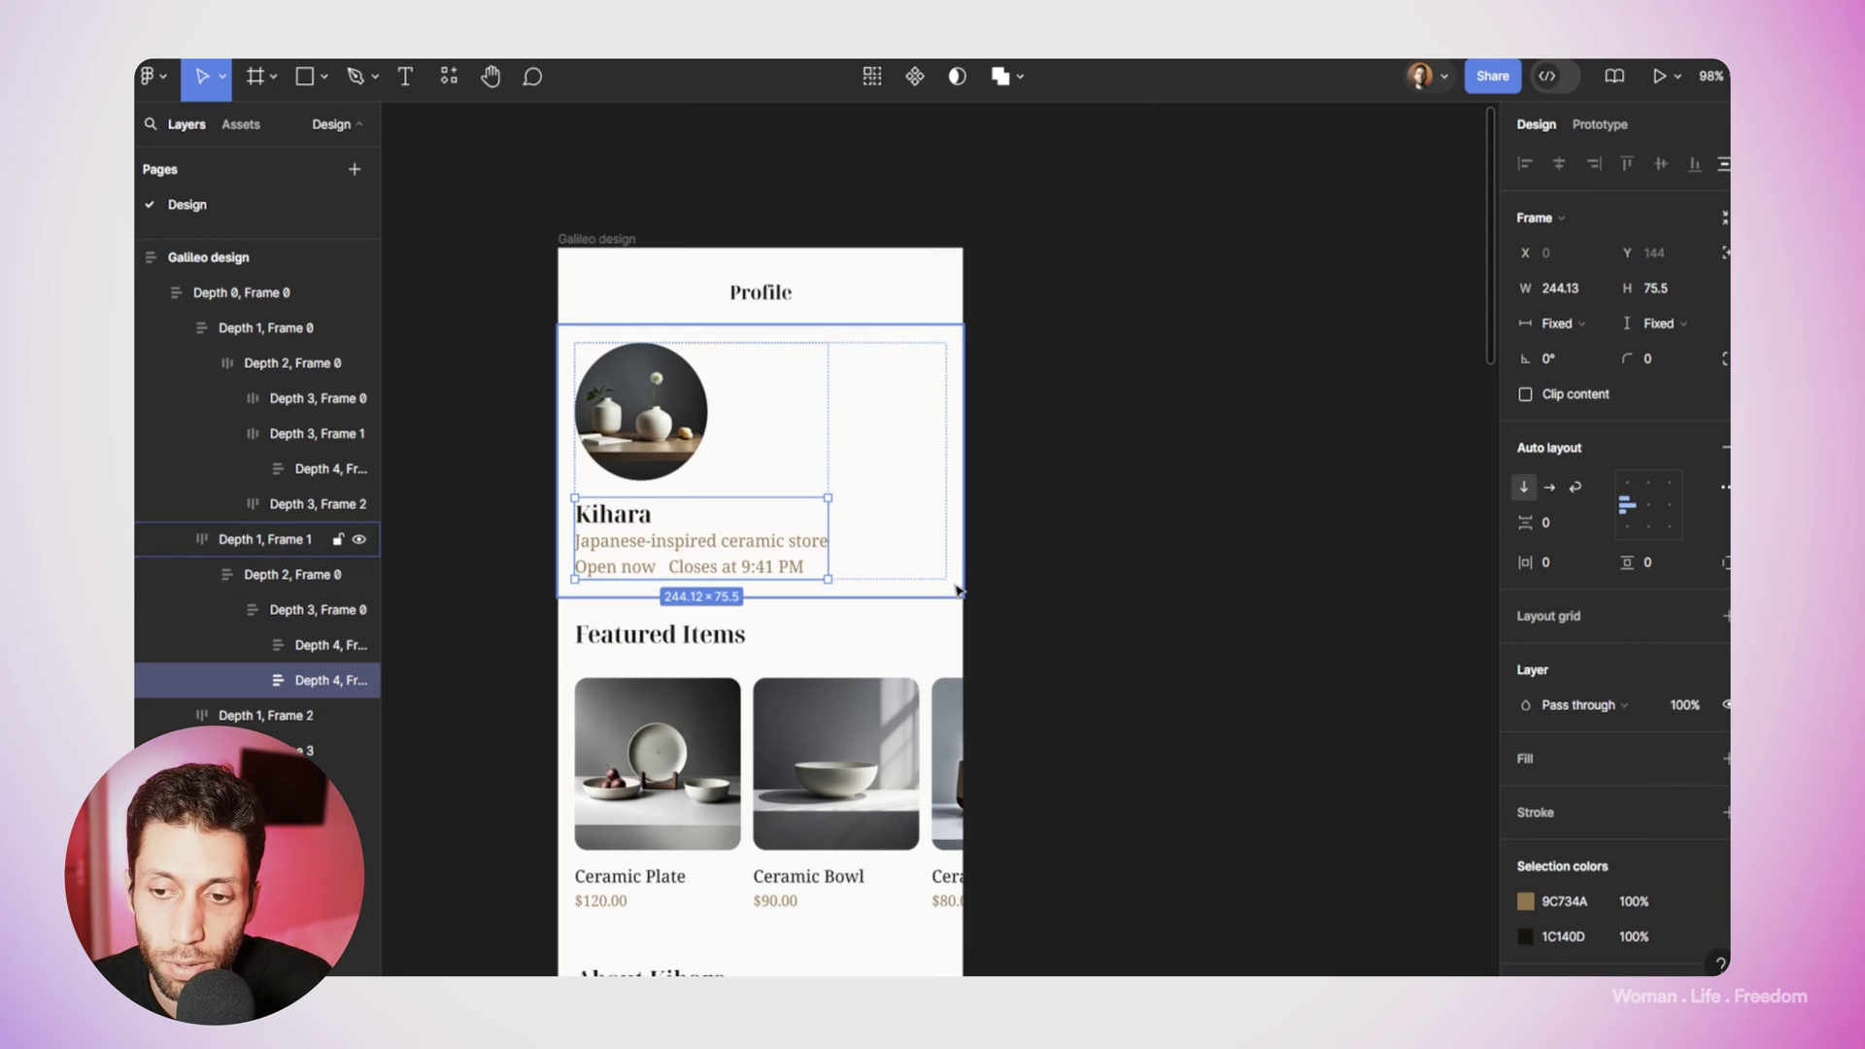
pyautogui.click(880, 724)
pyautogui.scroll(-2, 880, 724)
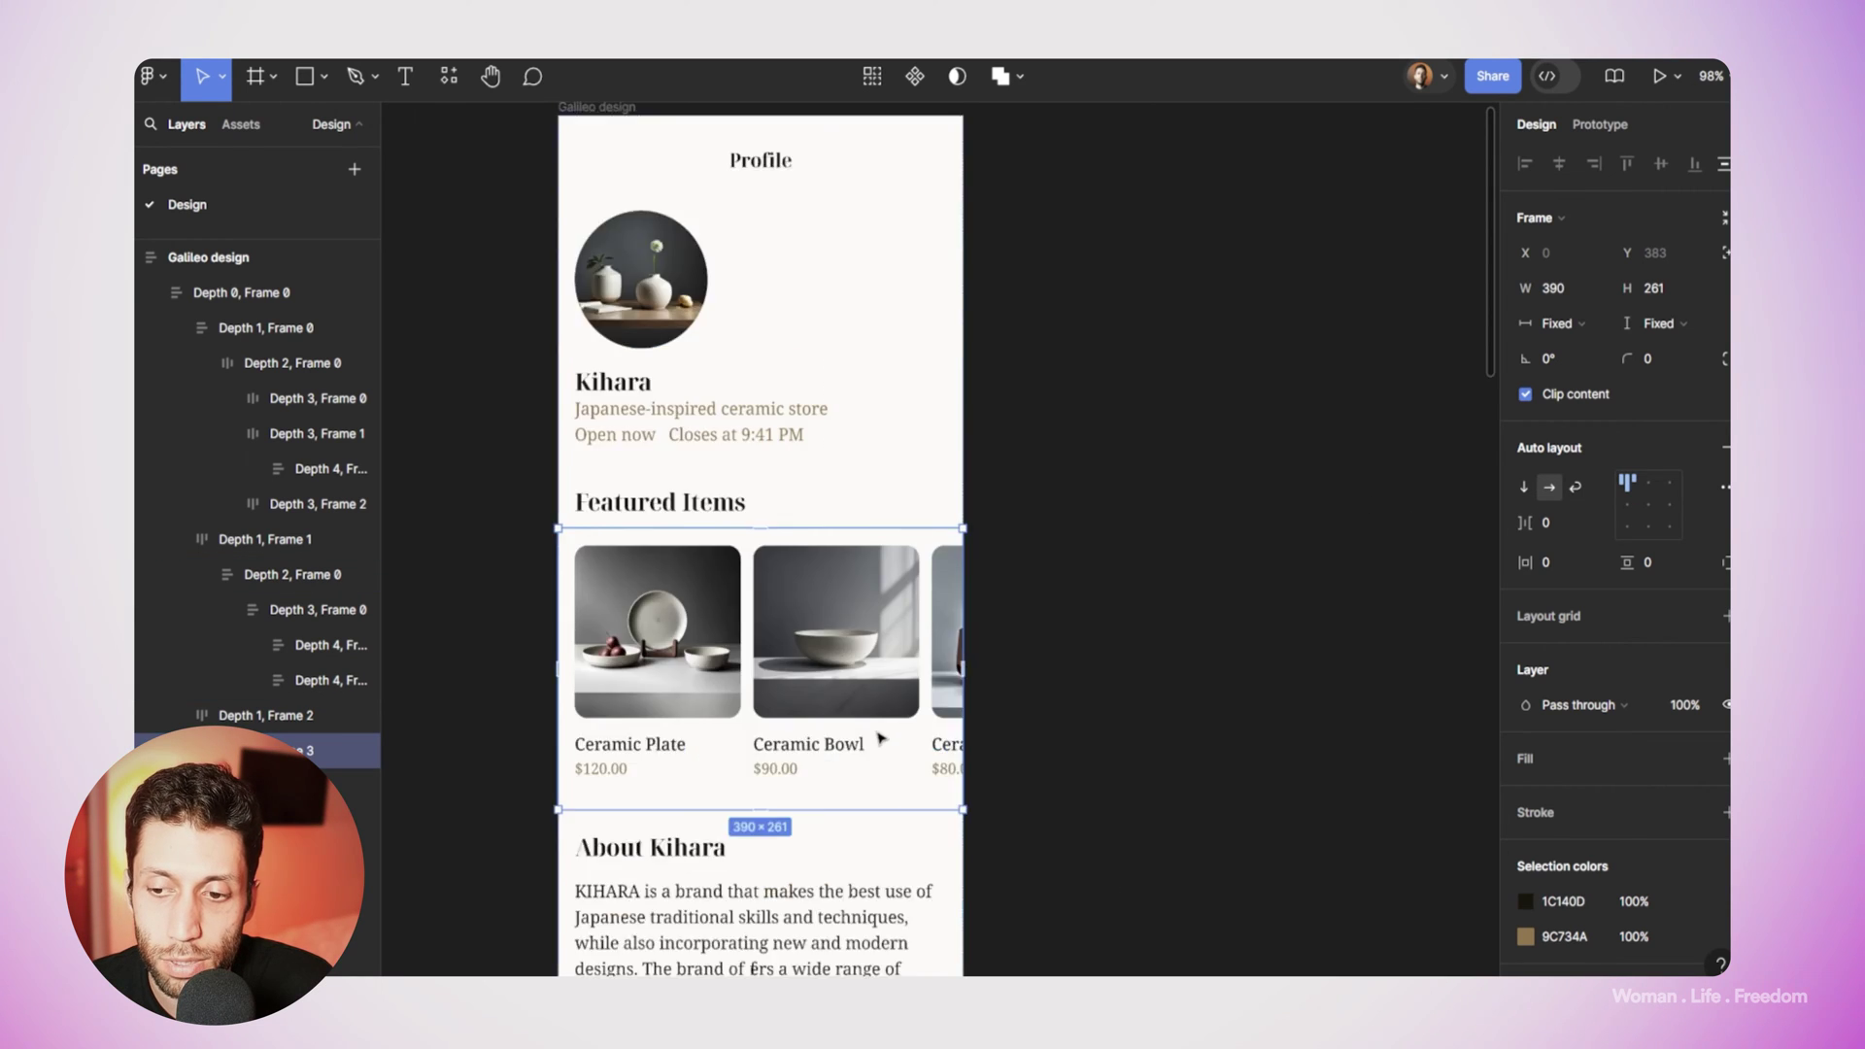
pyautogui.scroll(-3, 880, 729)
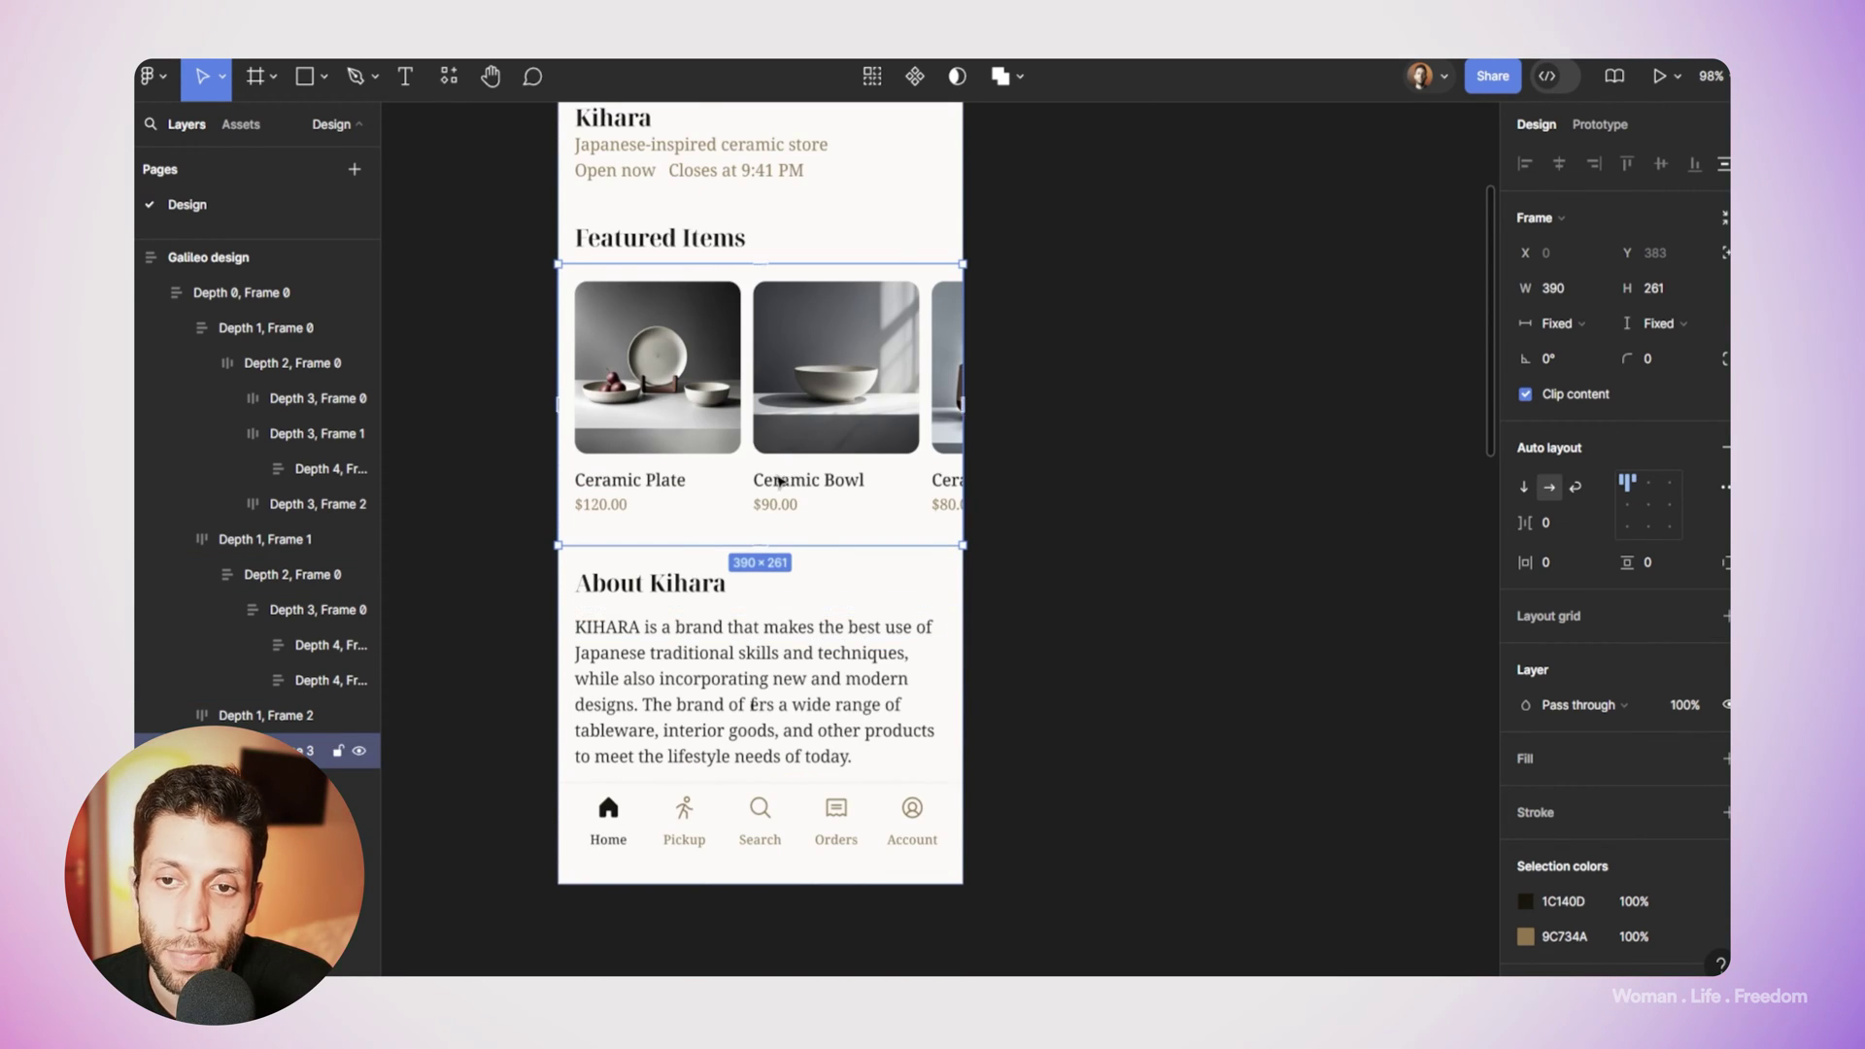
pyautogui.scroll(3, 751, 422)
pyautogui.scroll(4, 769, 422)
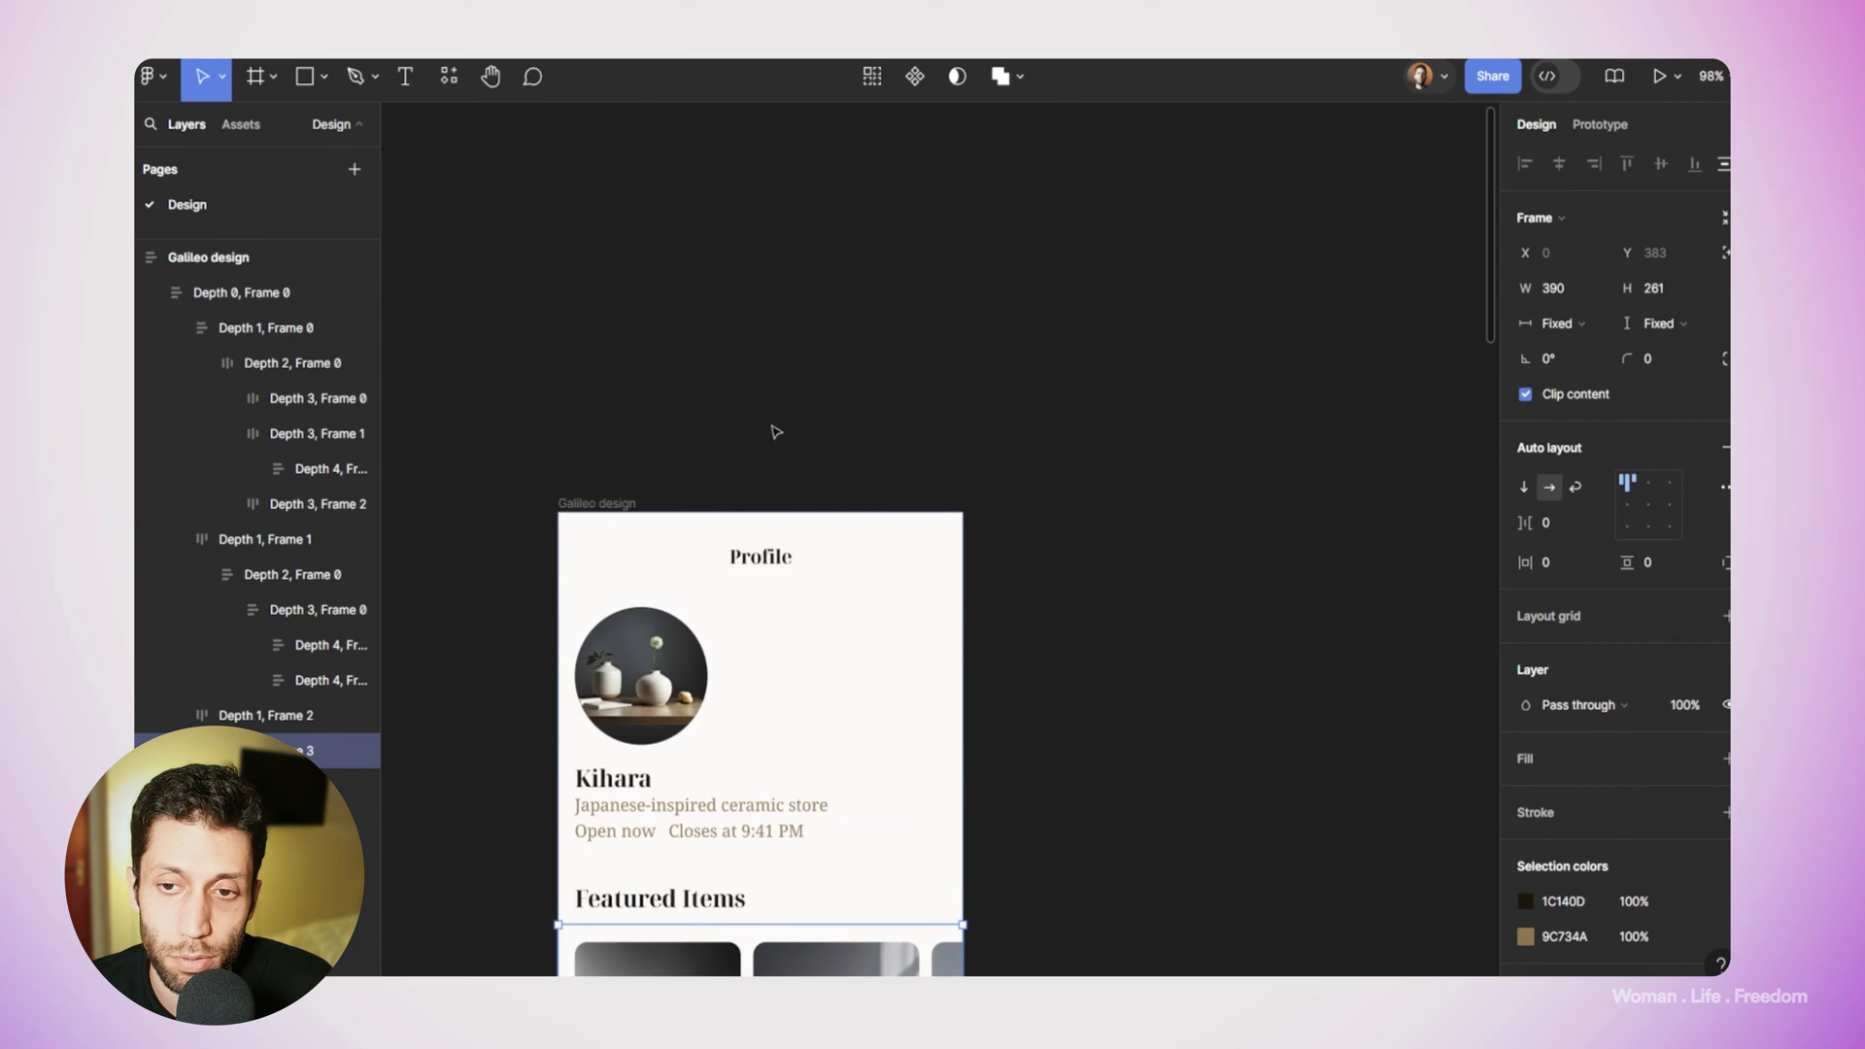
pyautogui.scroll(-3, 787, 467)
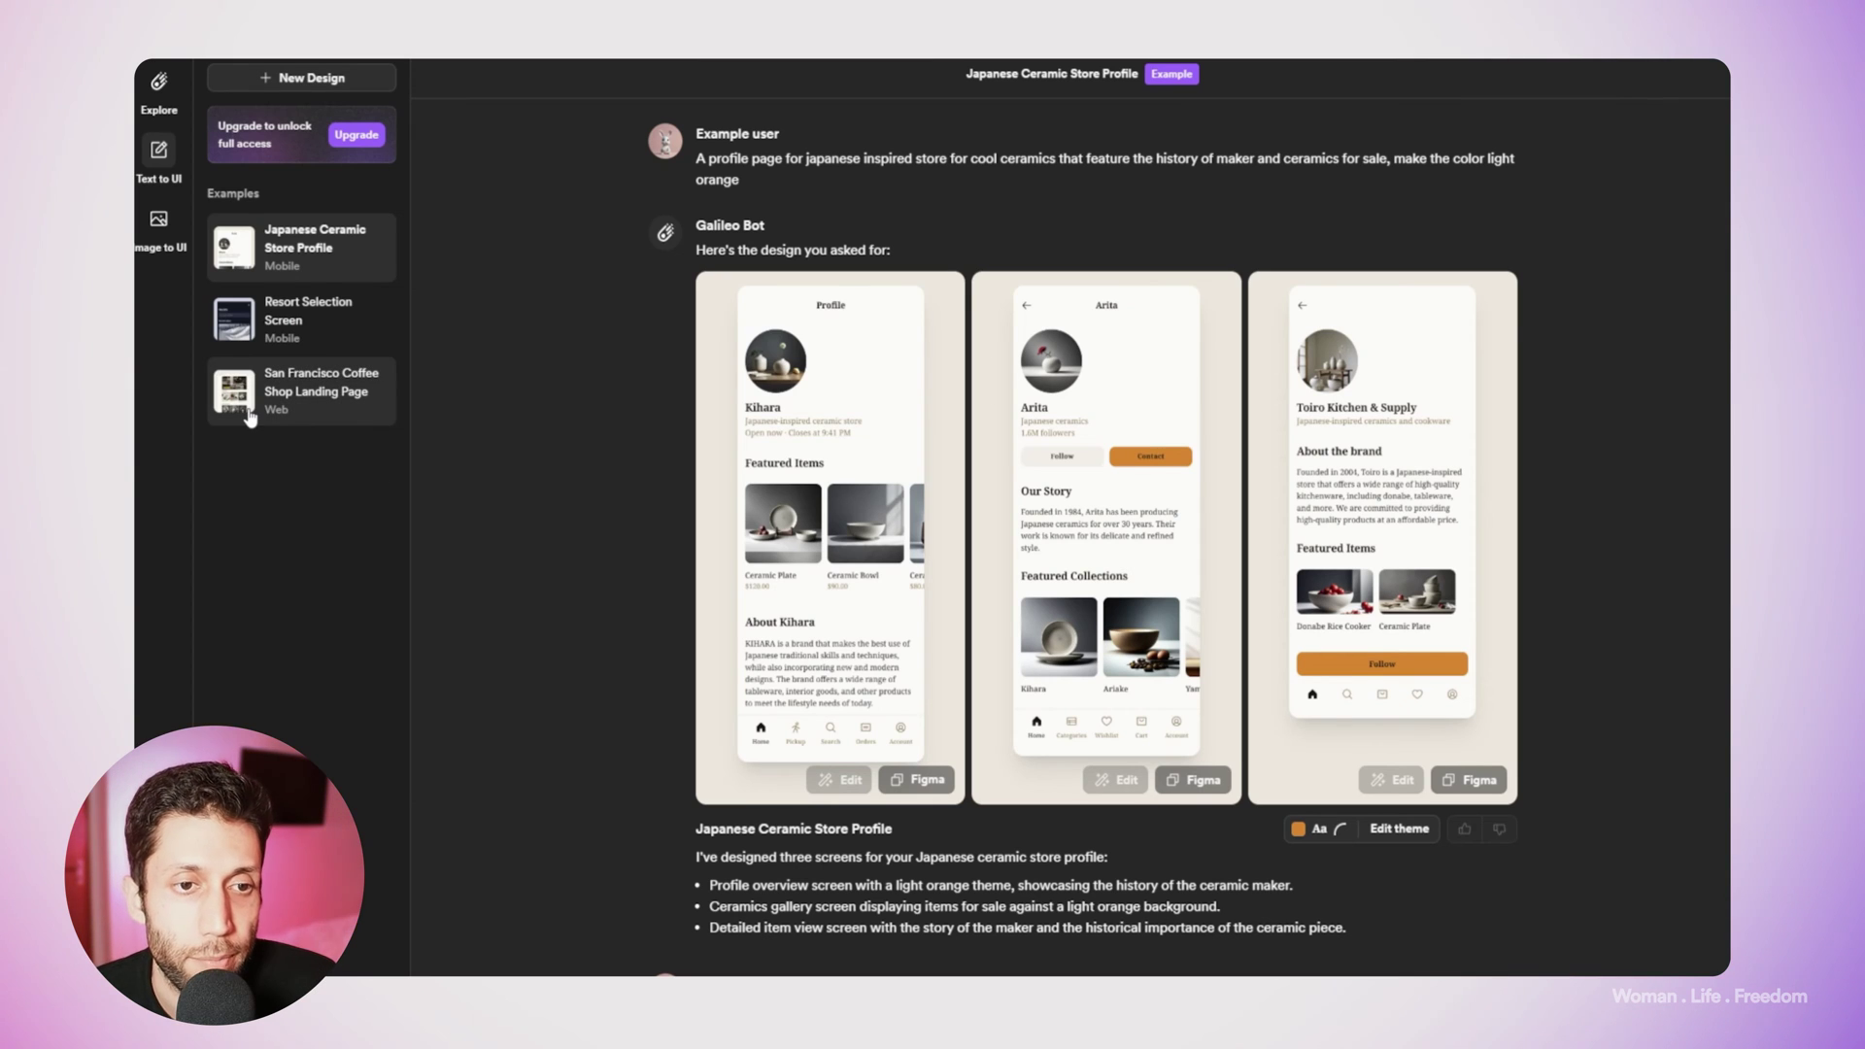
# Choose Image to UI with the Web format and upload the landing-page wireframe image.
pyautogui.click(166, 241)
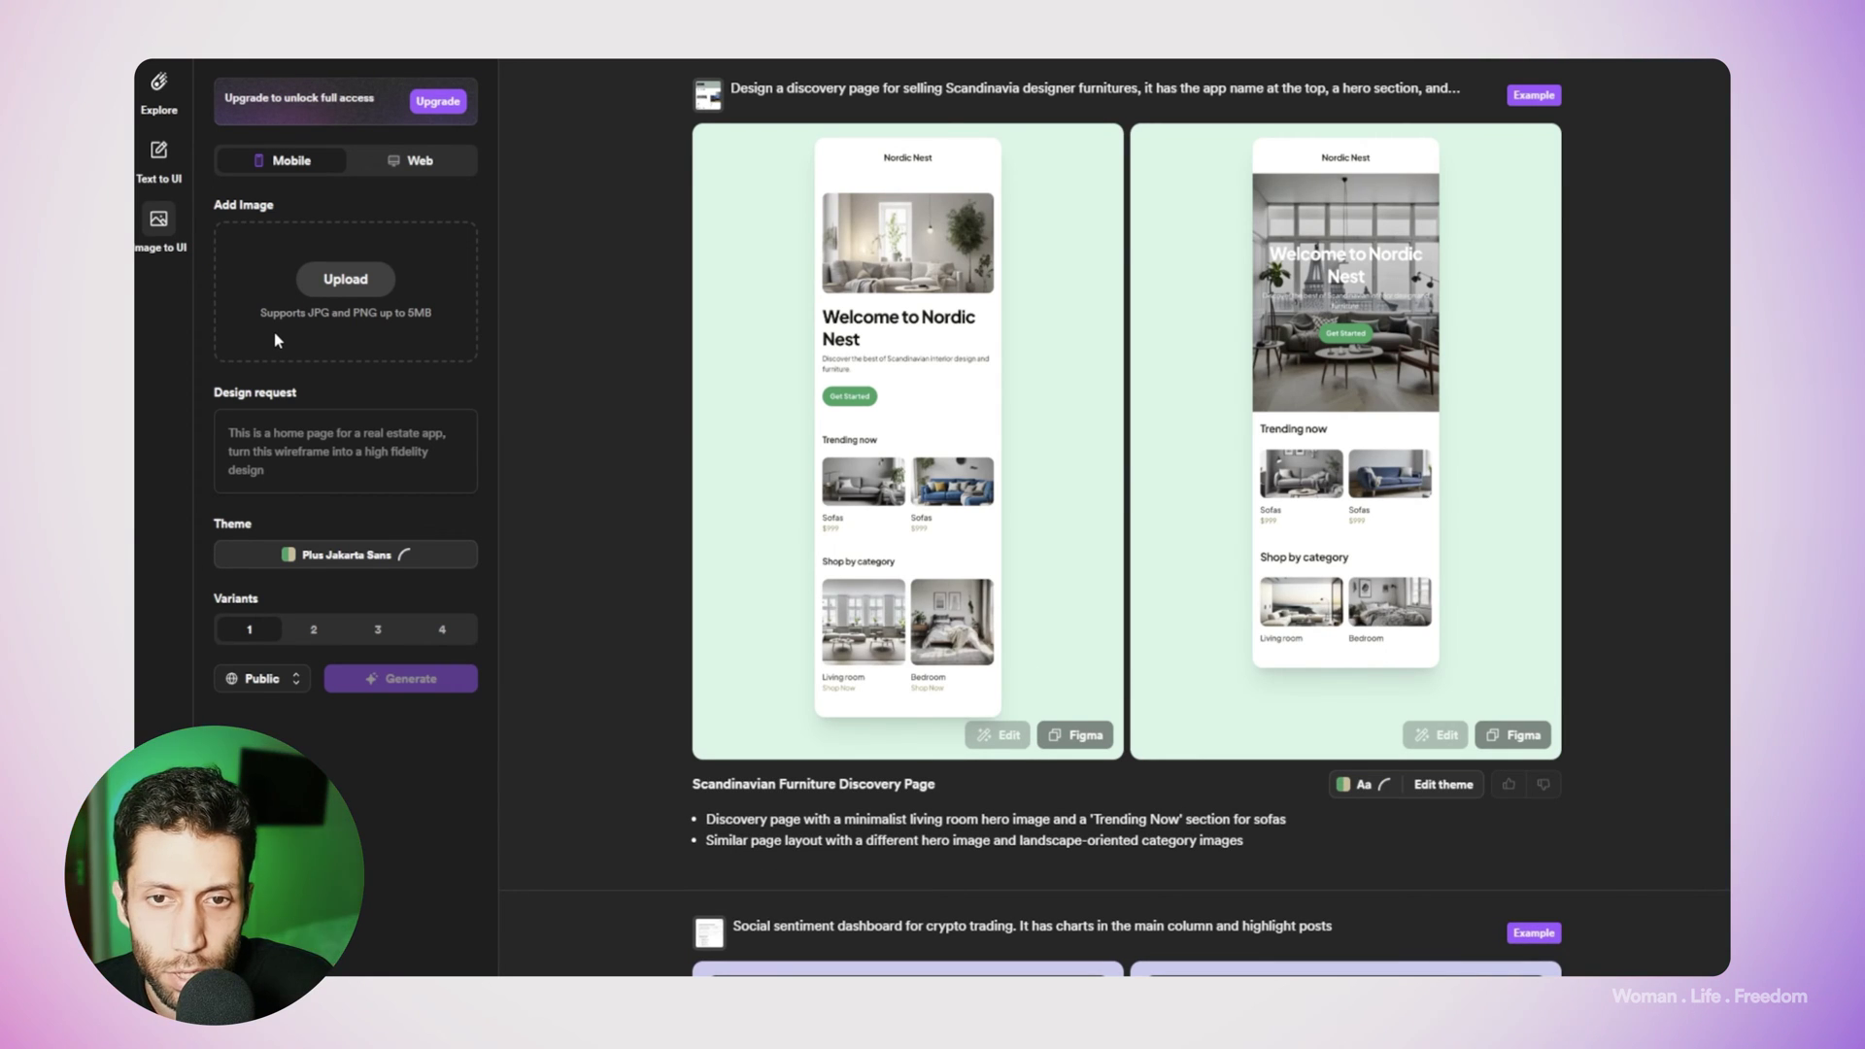
pyautogui.click(402, 166)
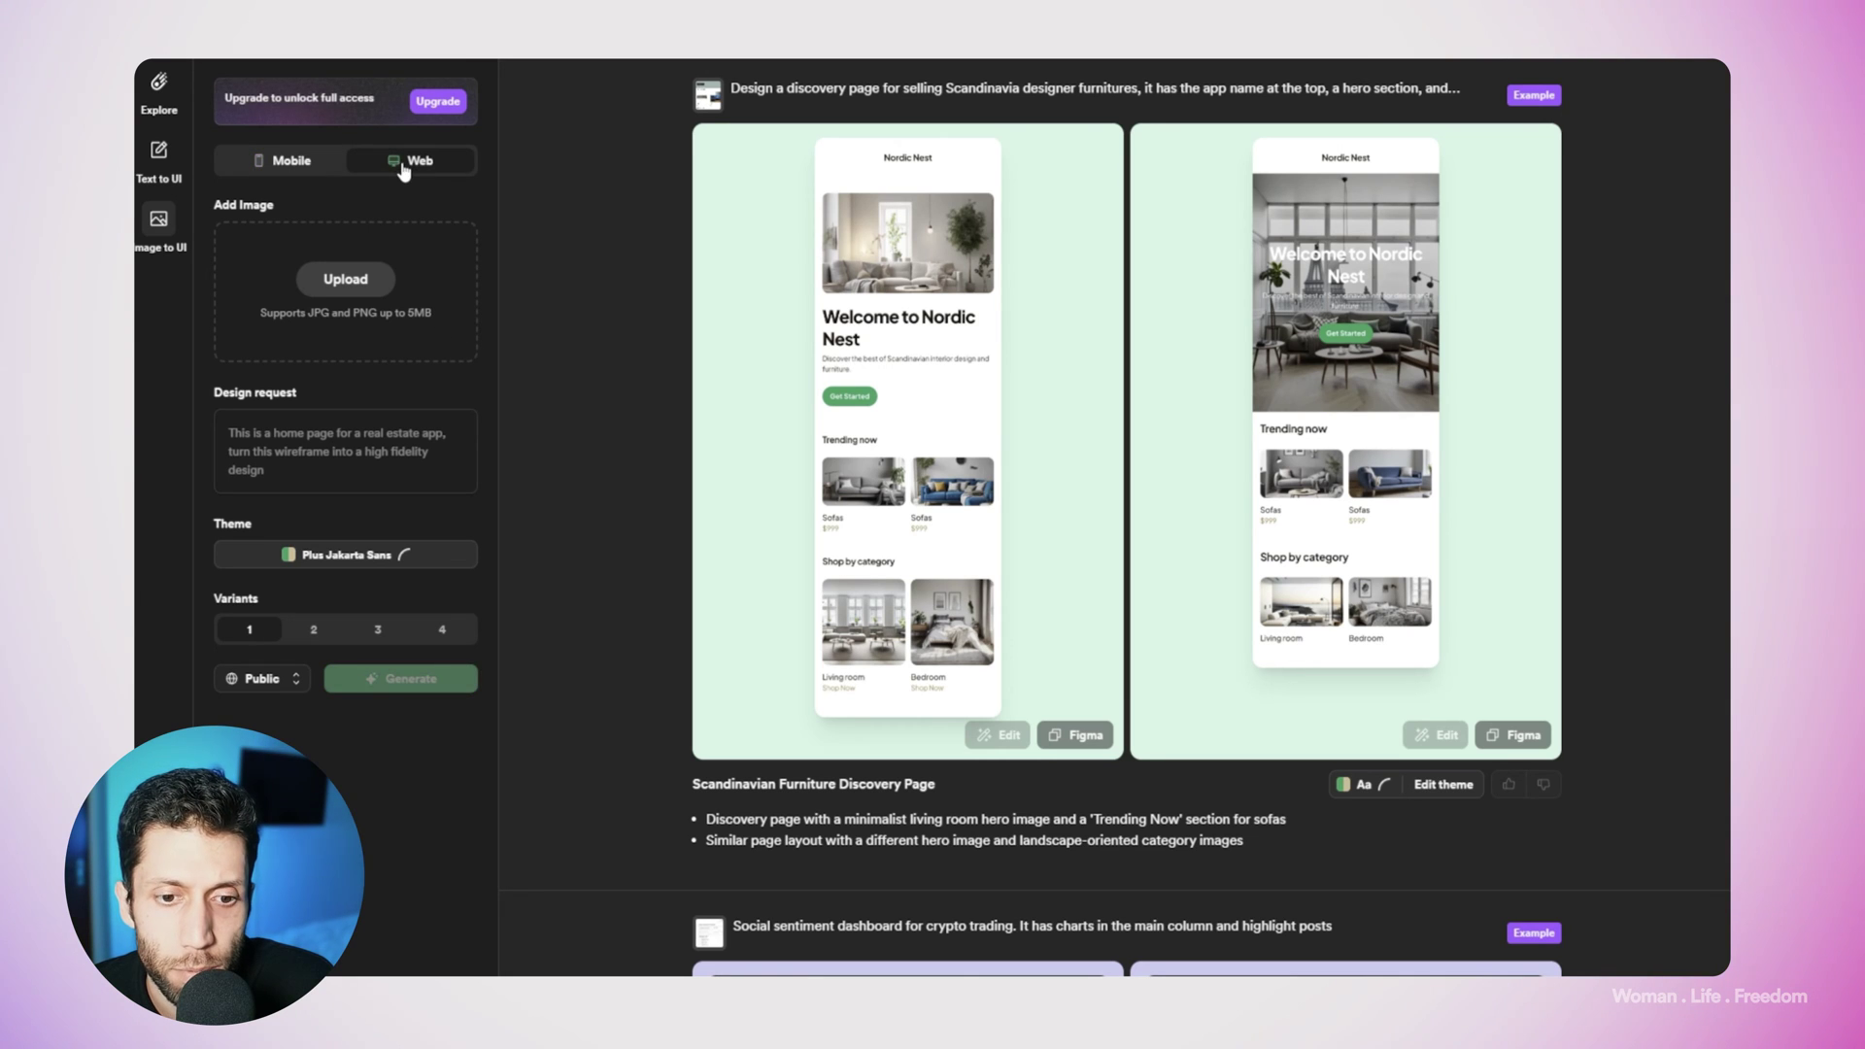
pyautogui.click(346, 296)
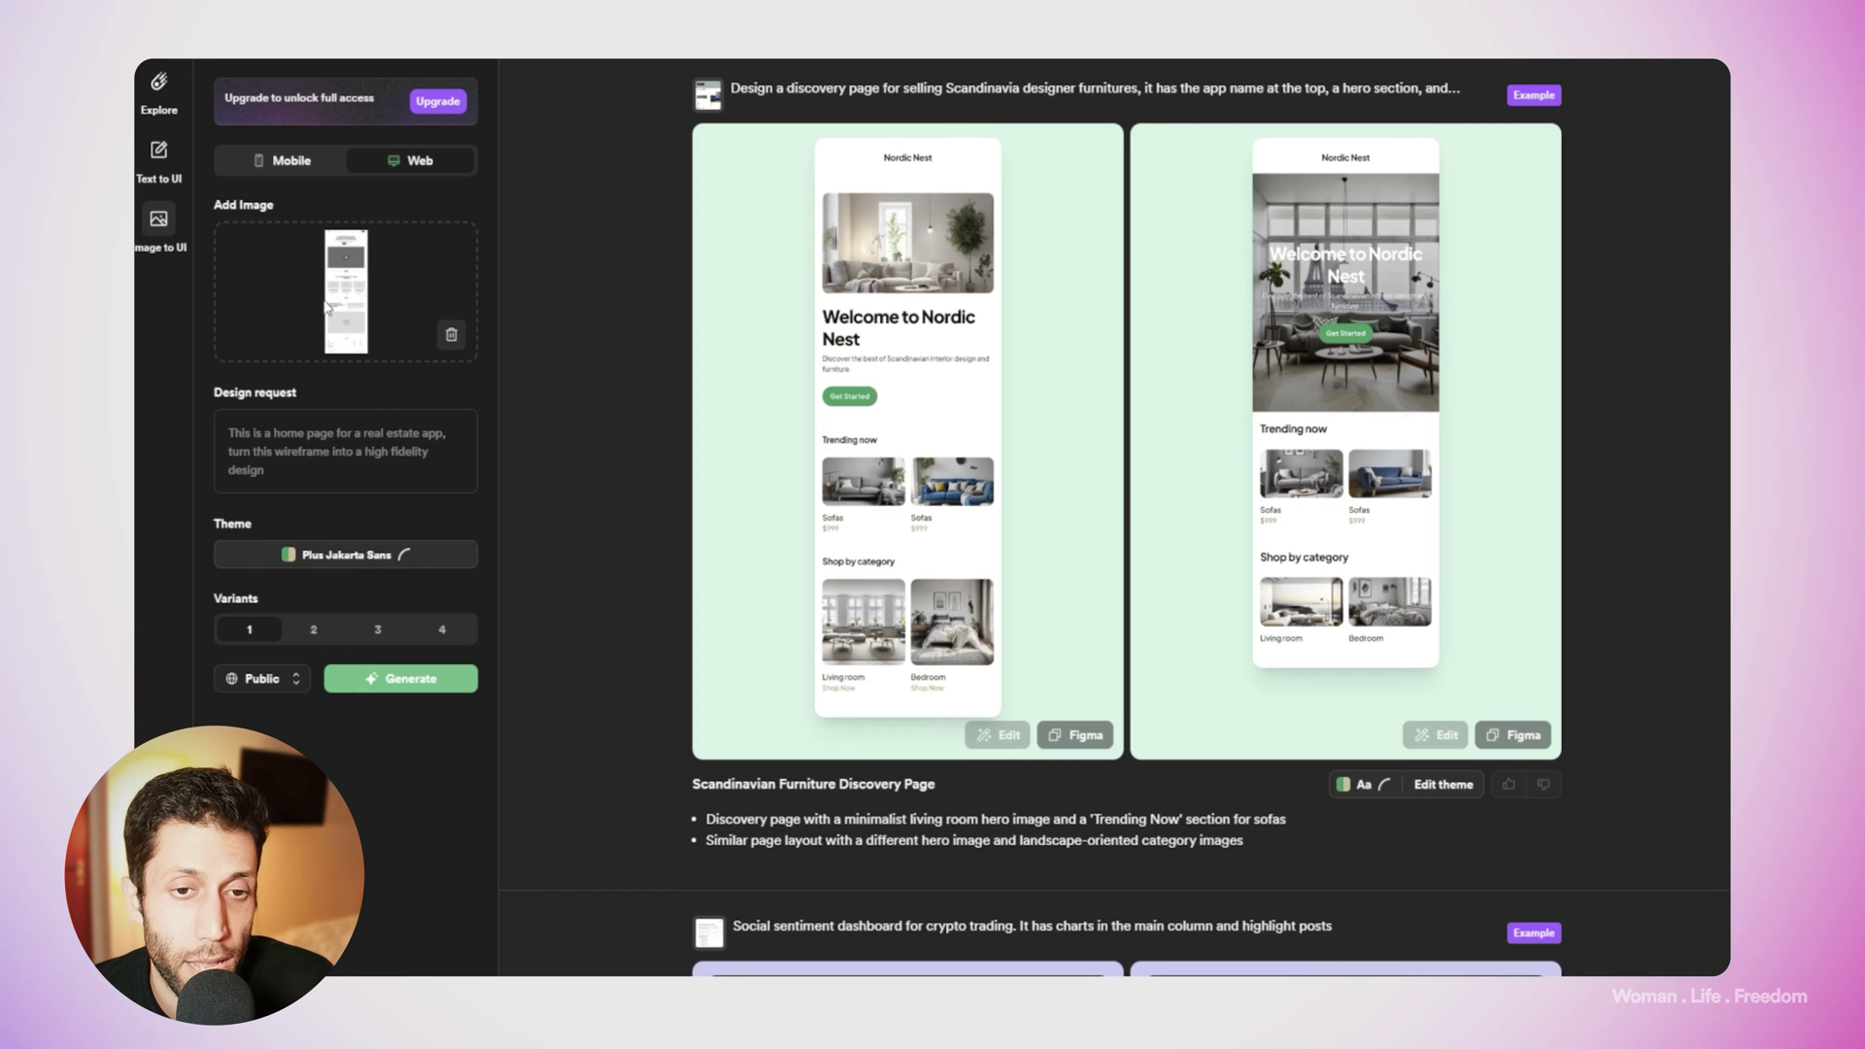
# Request a Minimal UI, flat, Modern design with Inter and rounder corners, then generate it.
pyautogui.click(331, 439)
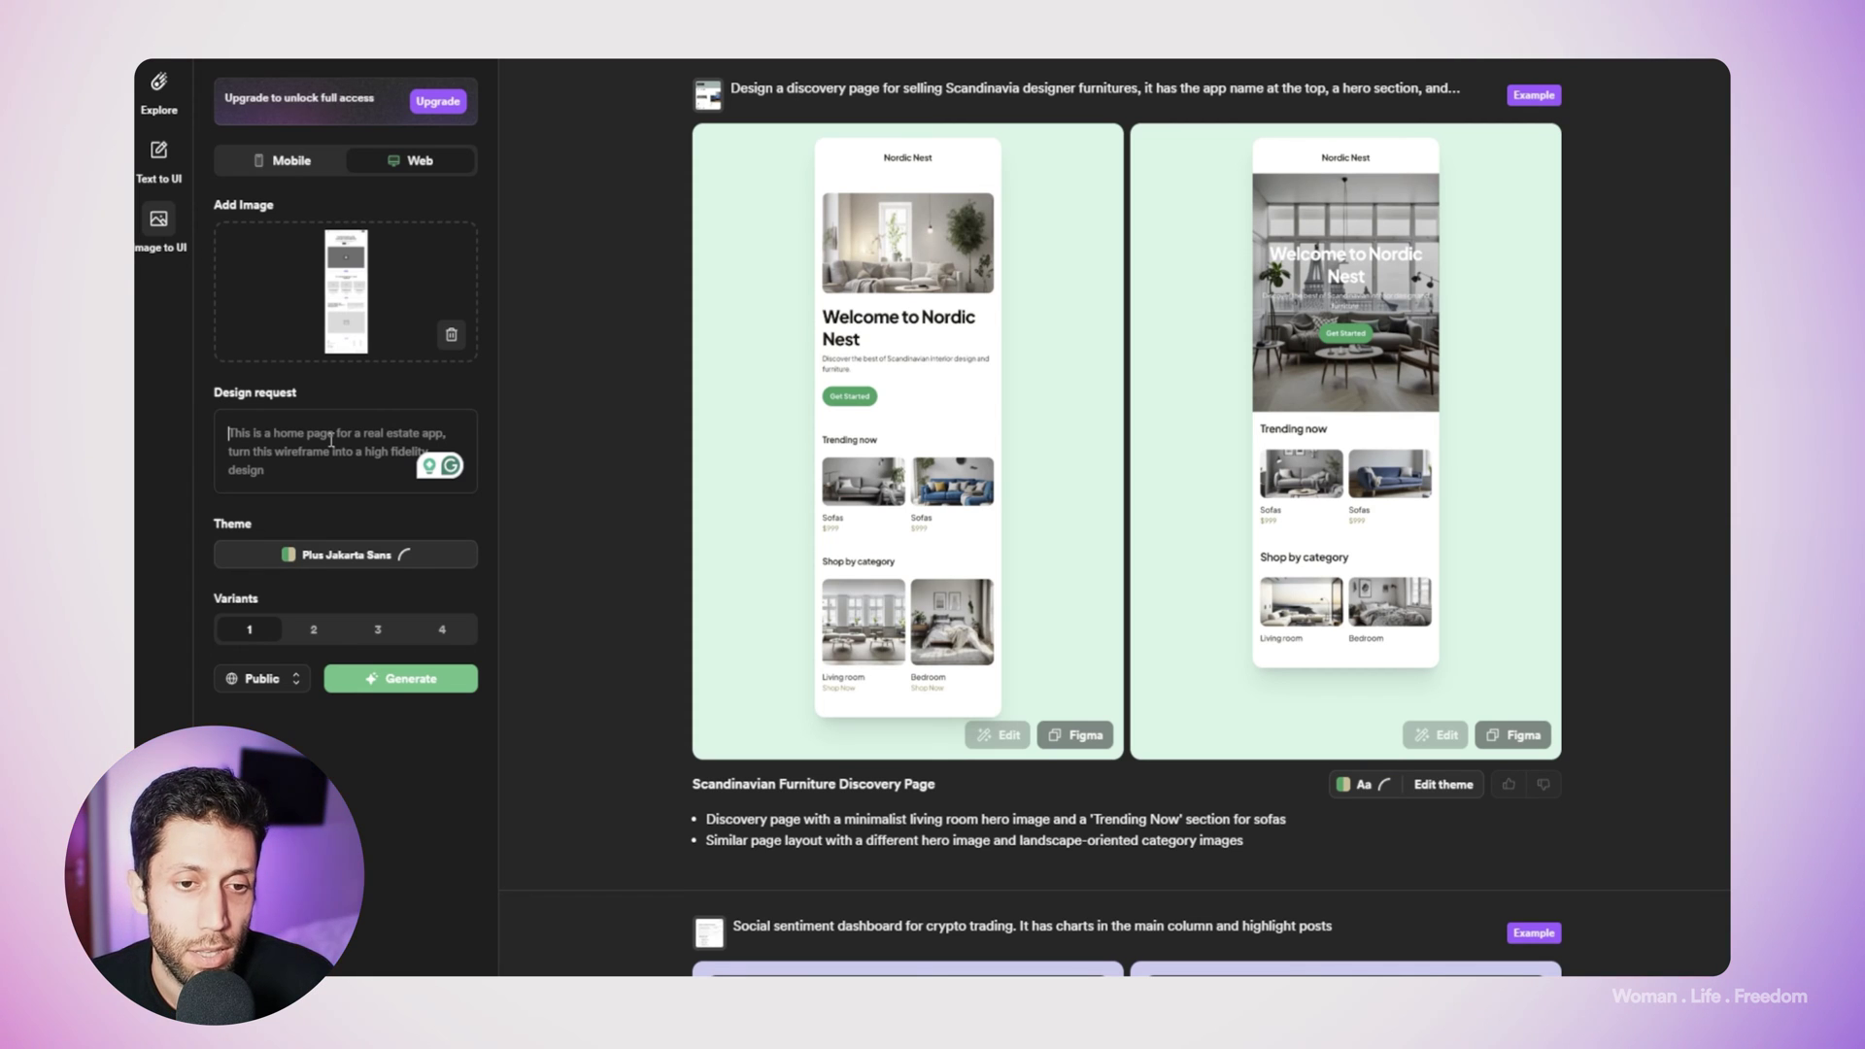
pyautogui.write('Mi')
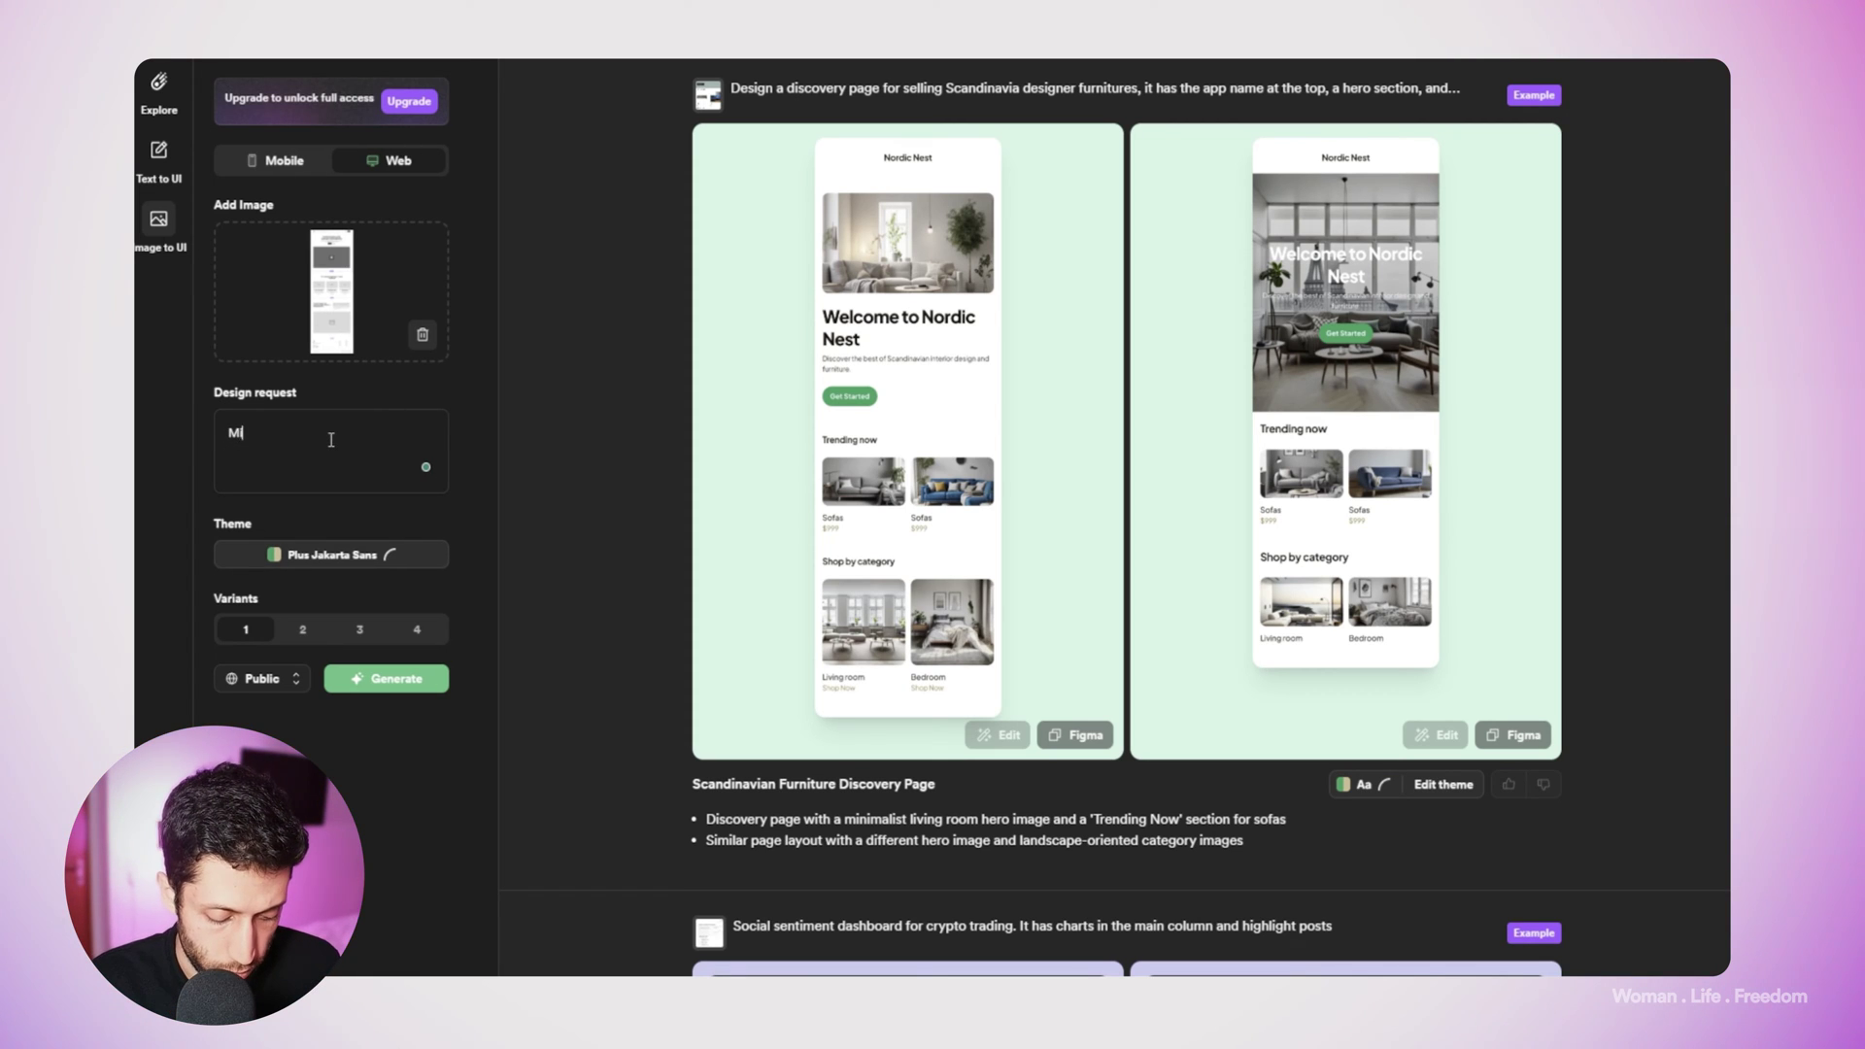
pyautogui.write('nimal,')
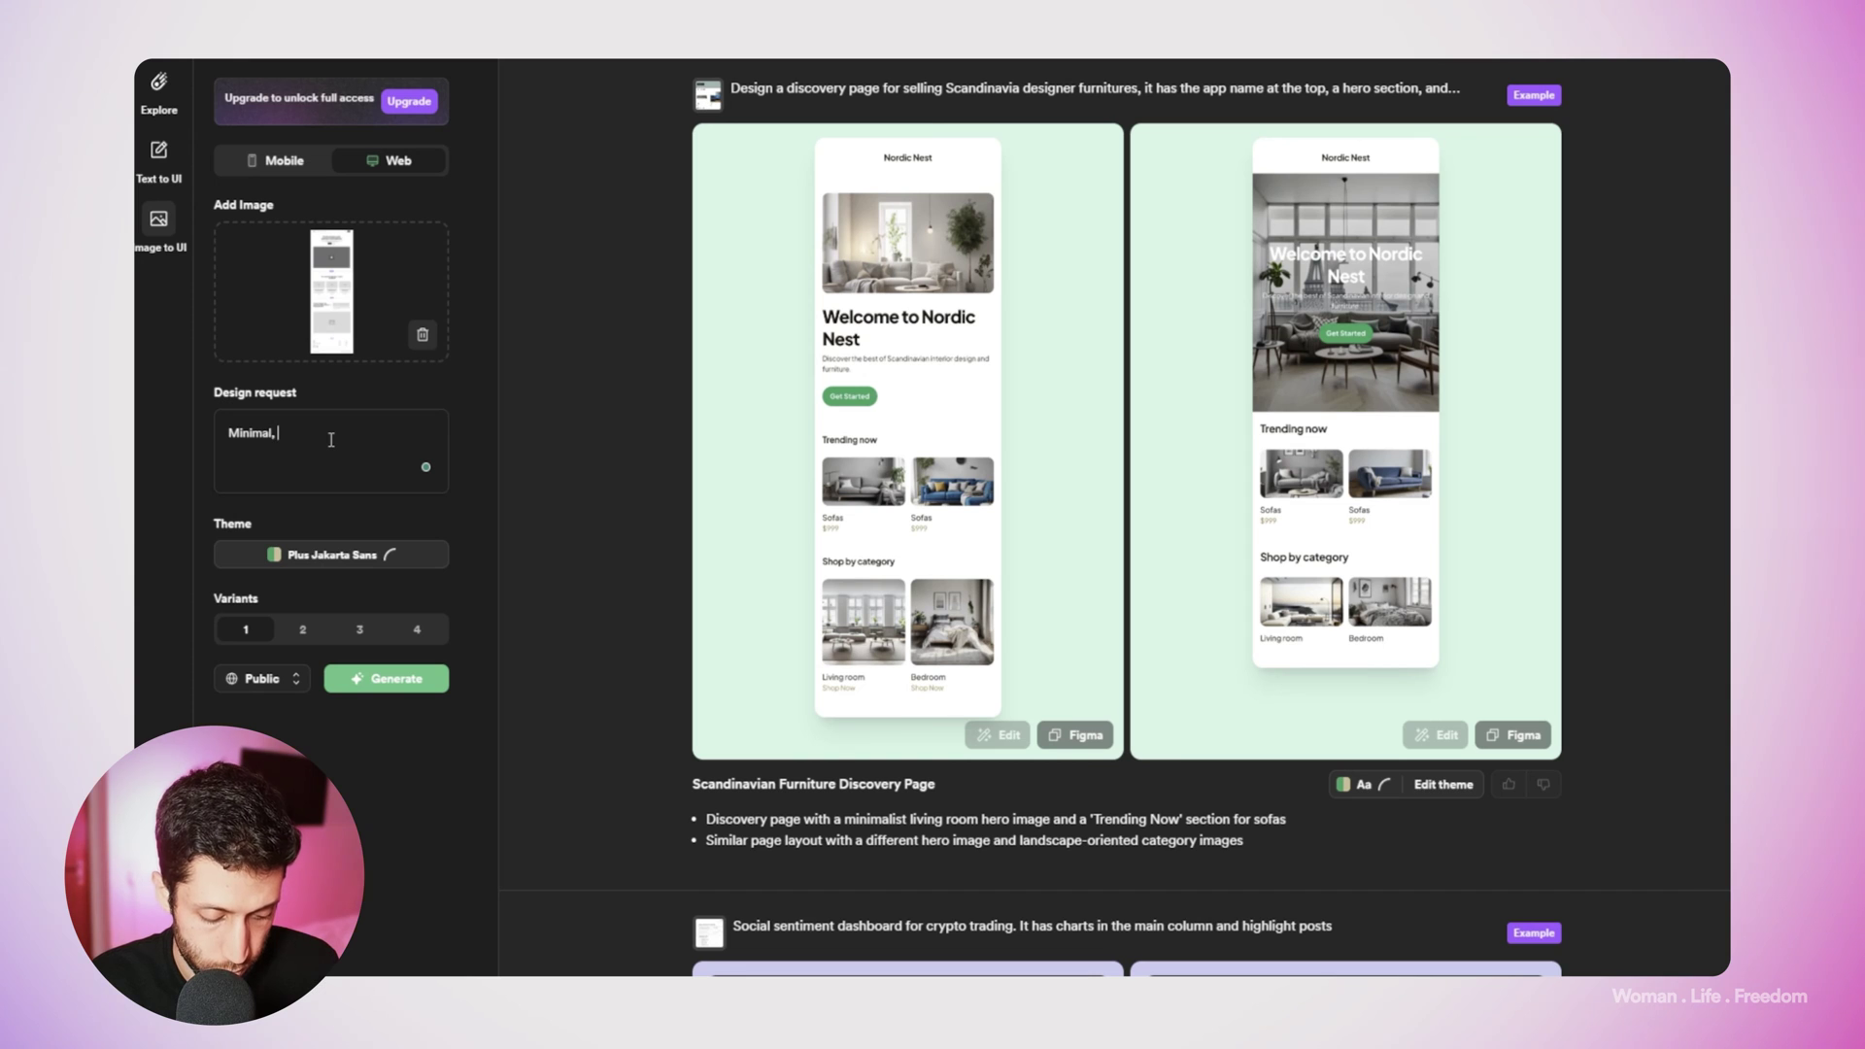
pyautogui.press('BackSpace')
pyautogui.write(' UI, fl')
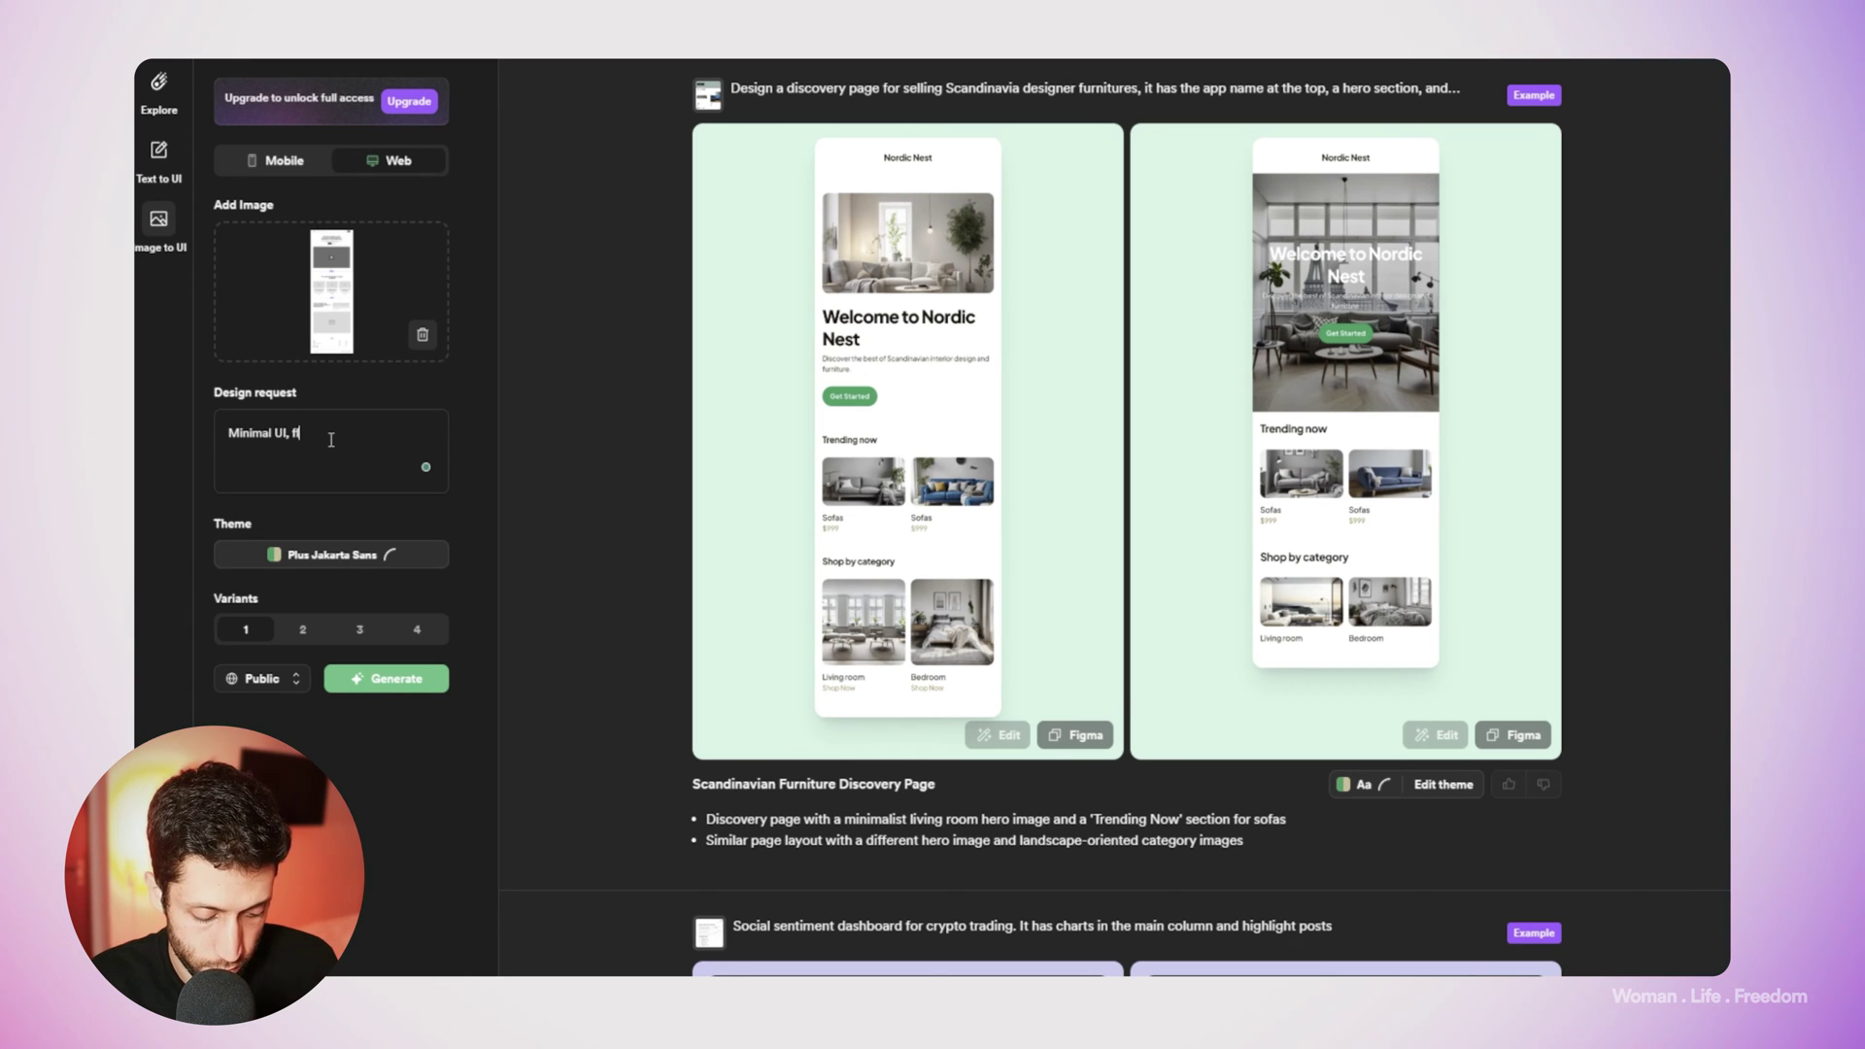
pyautogui.write('at, M')
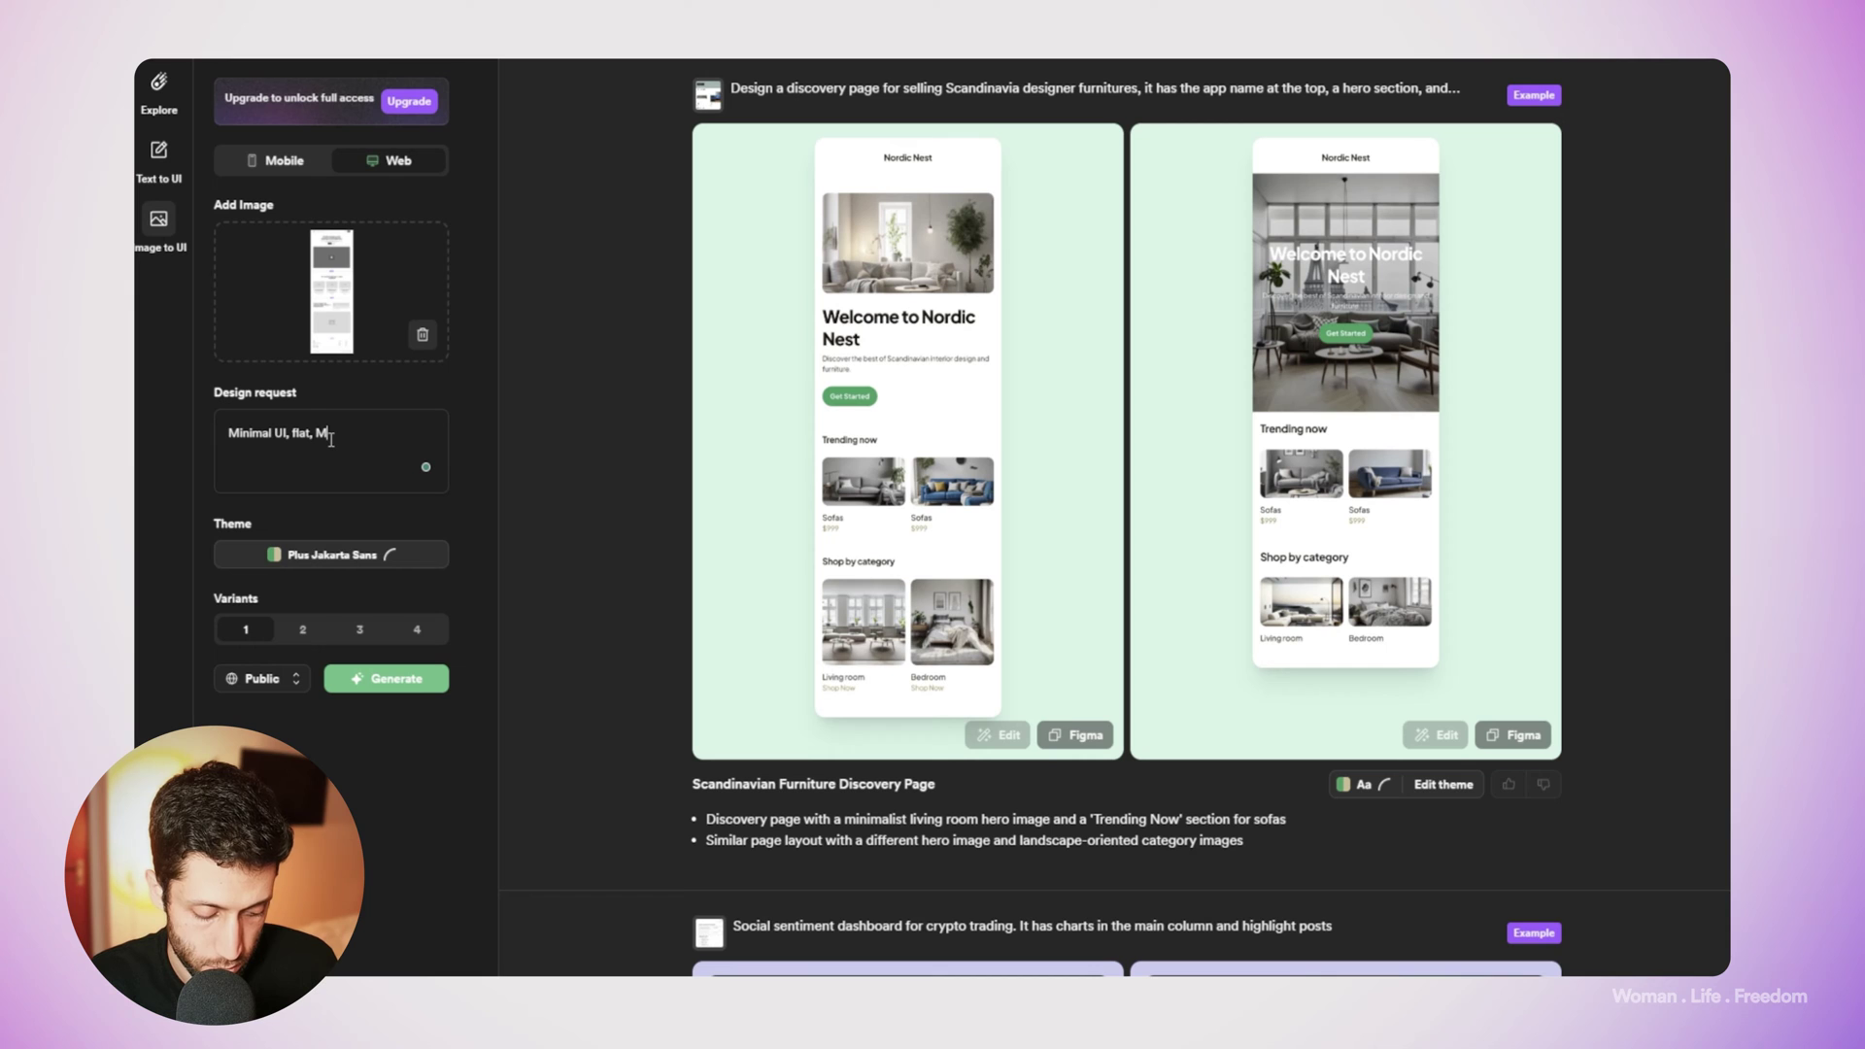
pyautogui.write('odern')
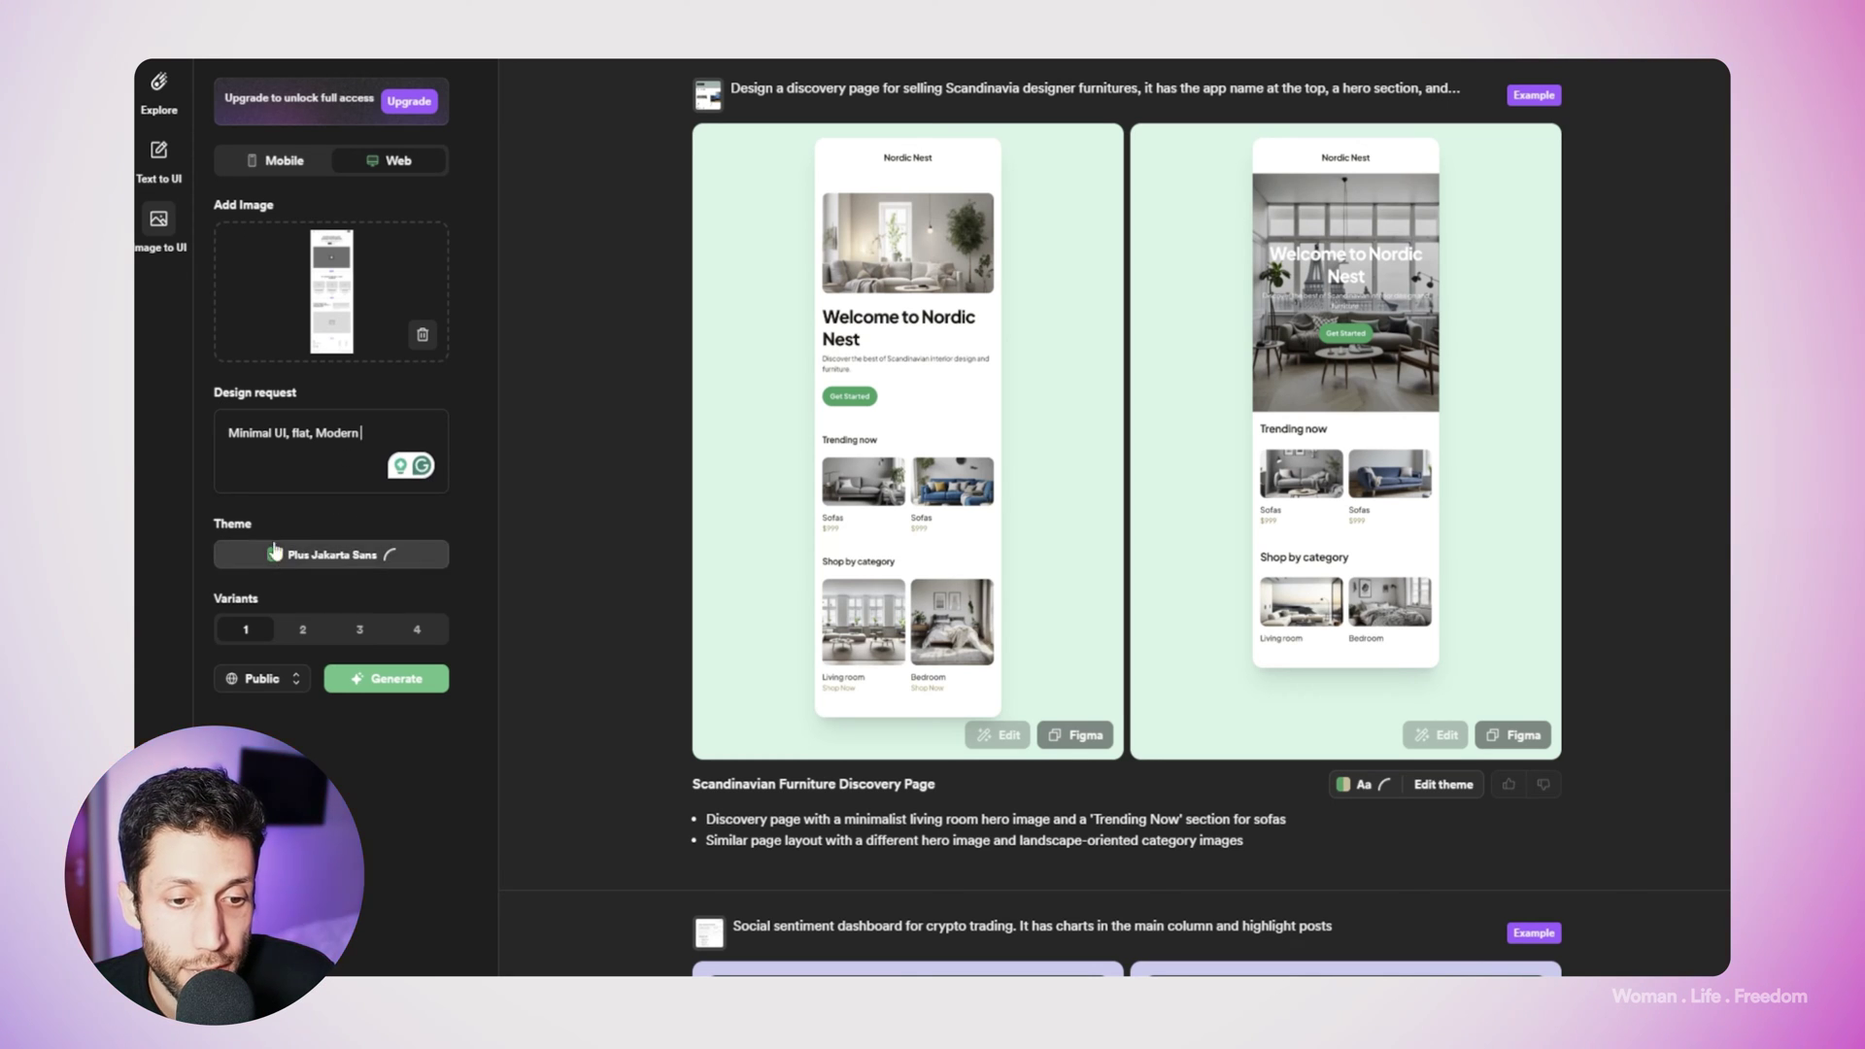
pyautogui.click(311, 560)
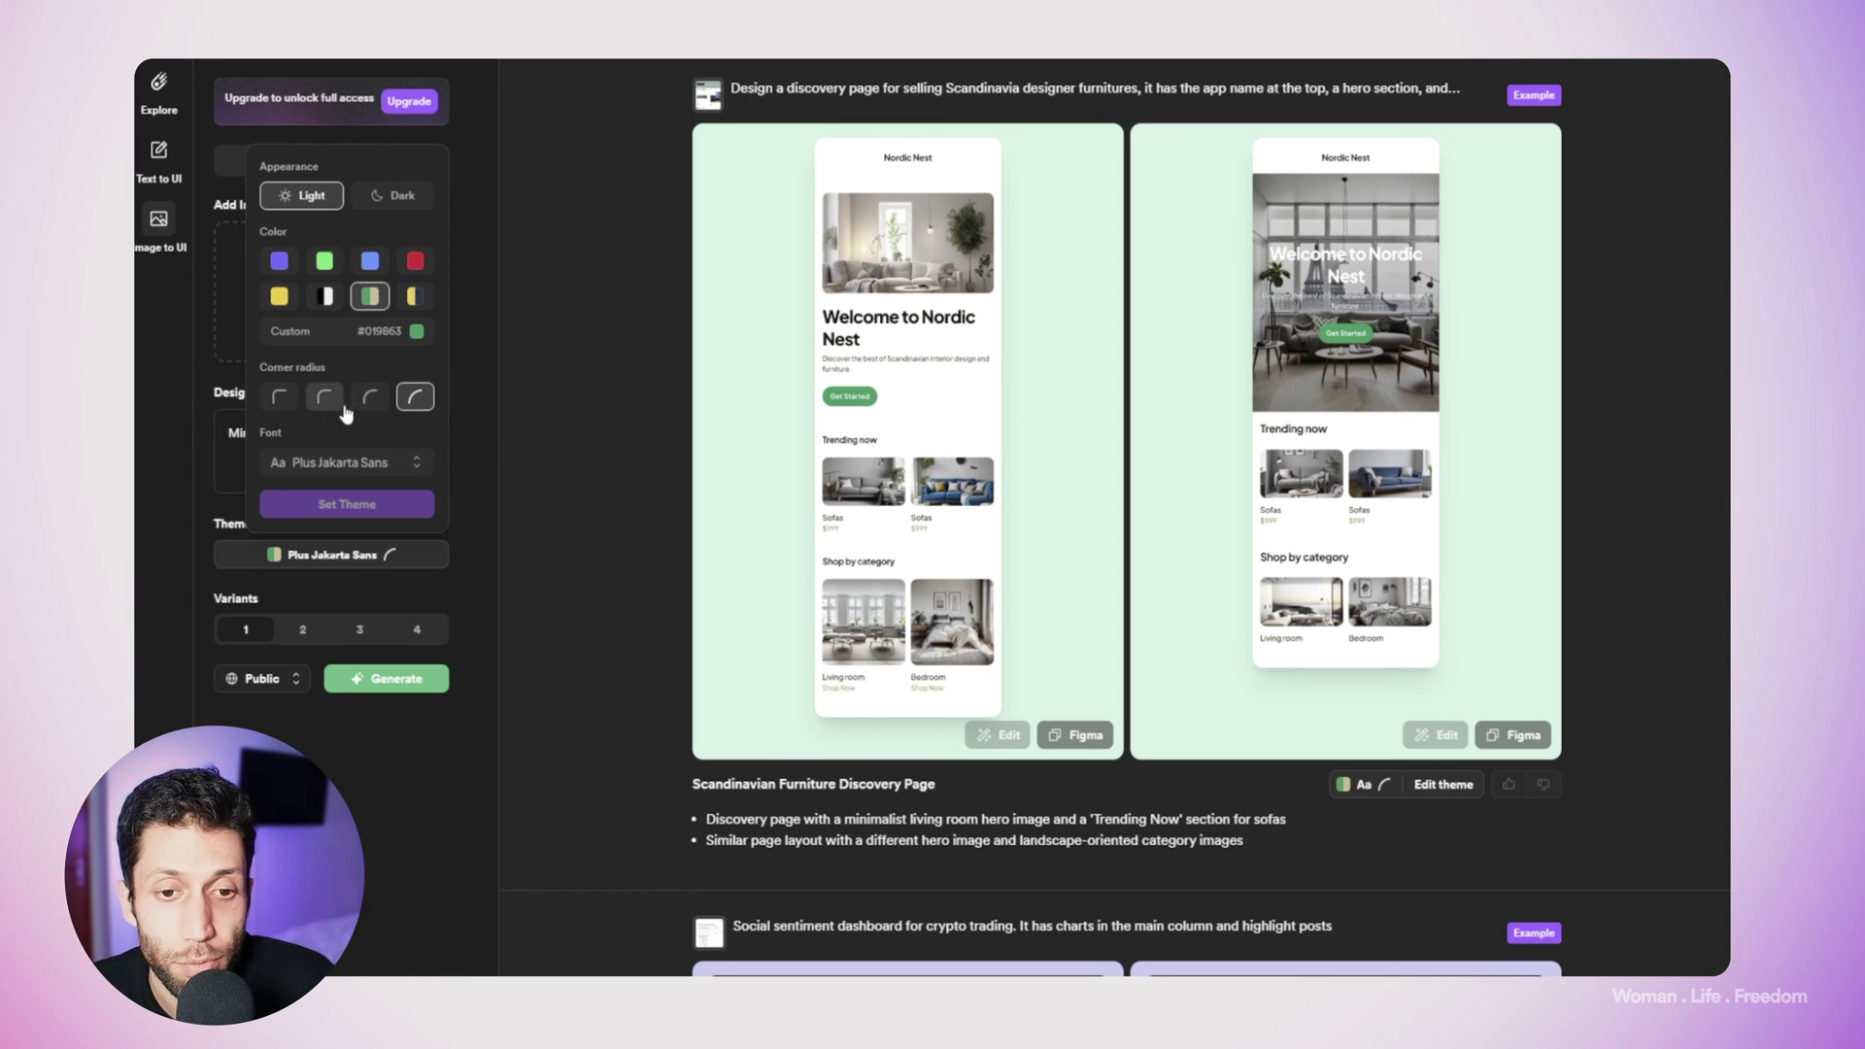
pyautogui.click(283, 403)
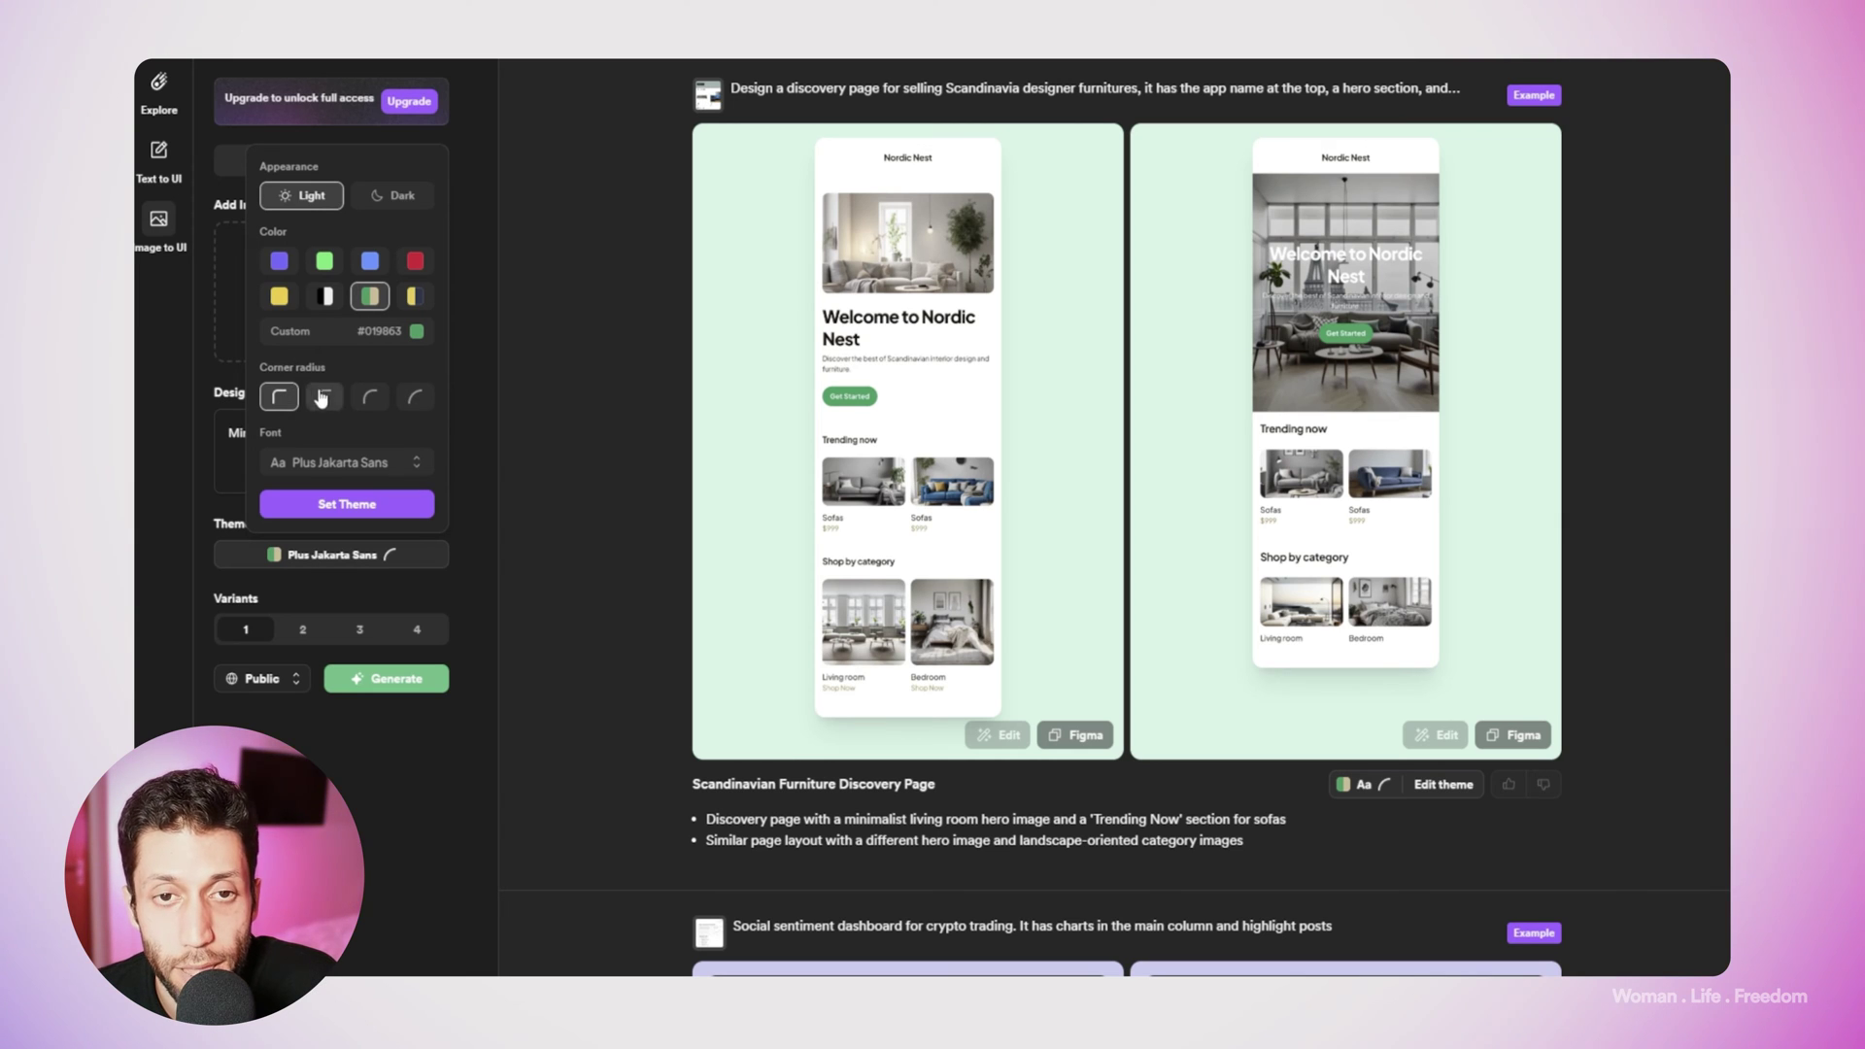
pyautogui.click(371, 399)
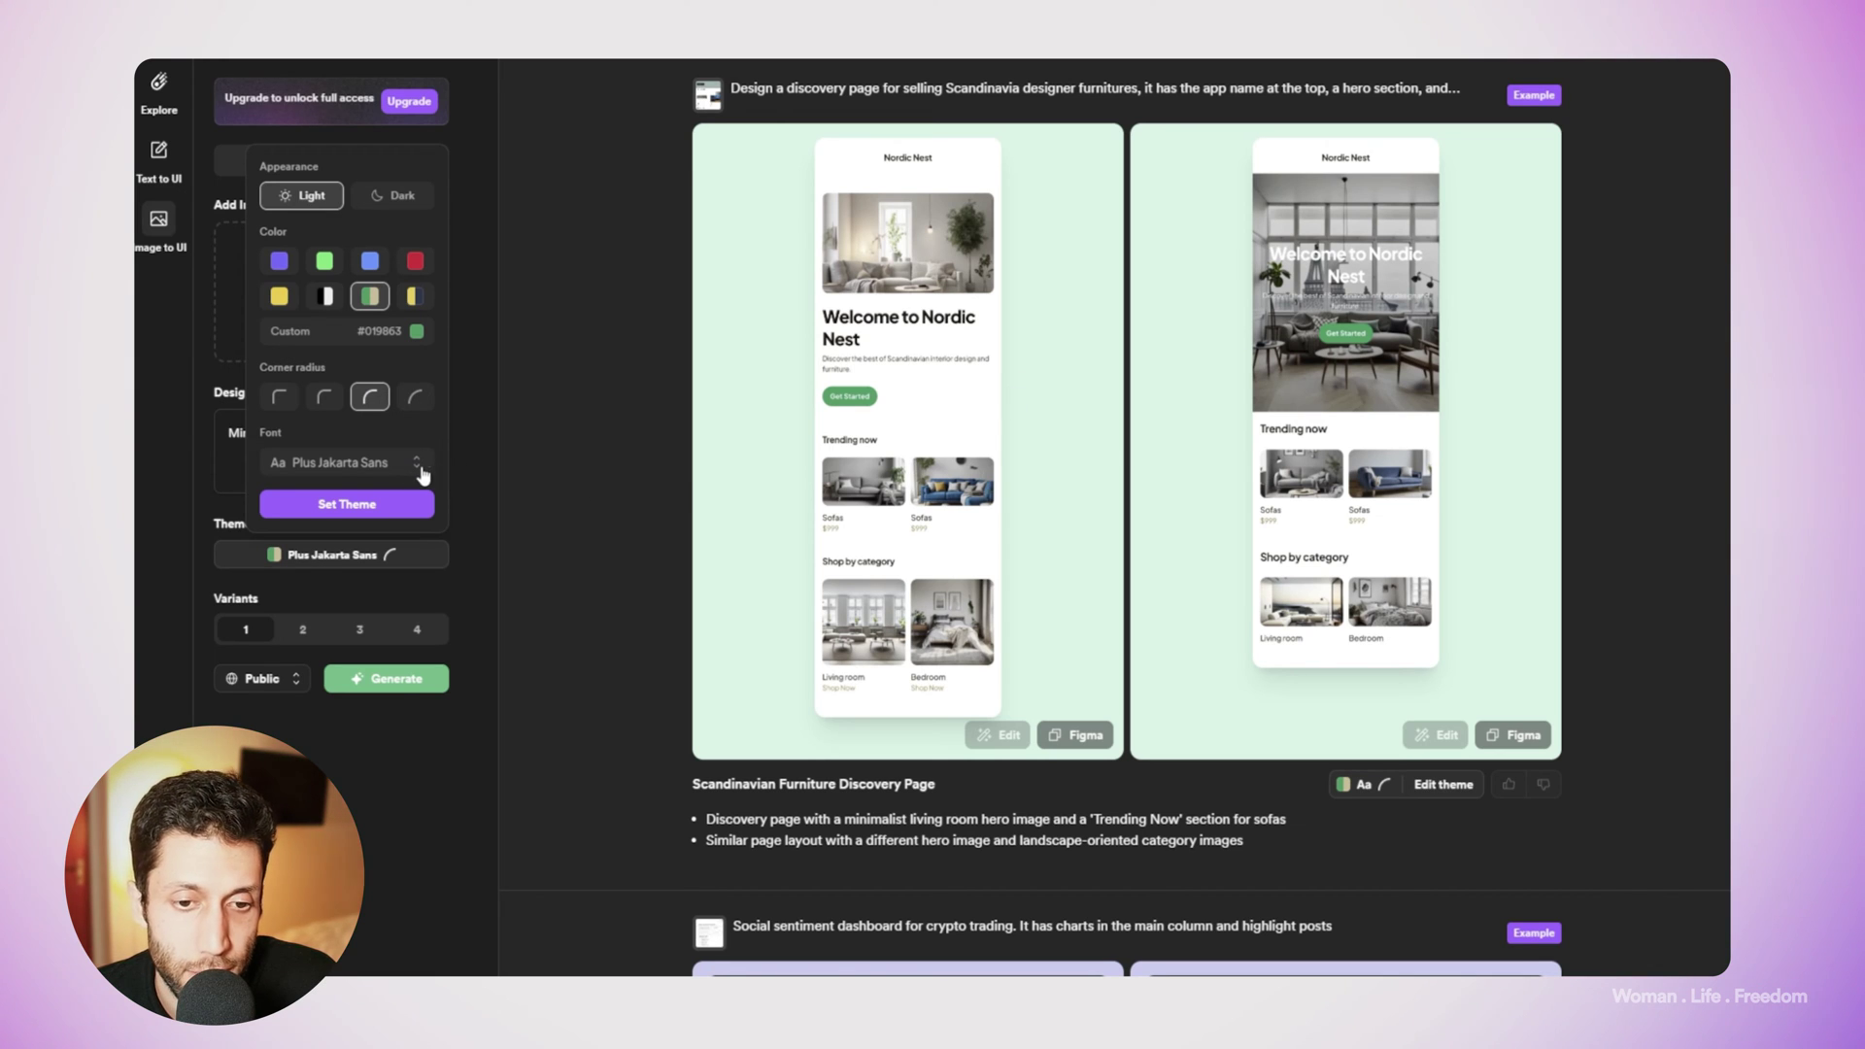
pyautogui.click(408, 504)
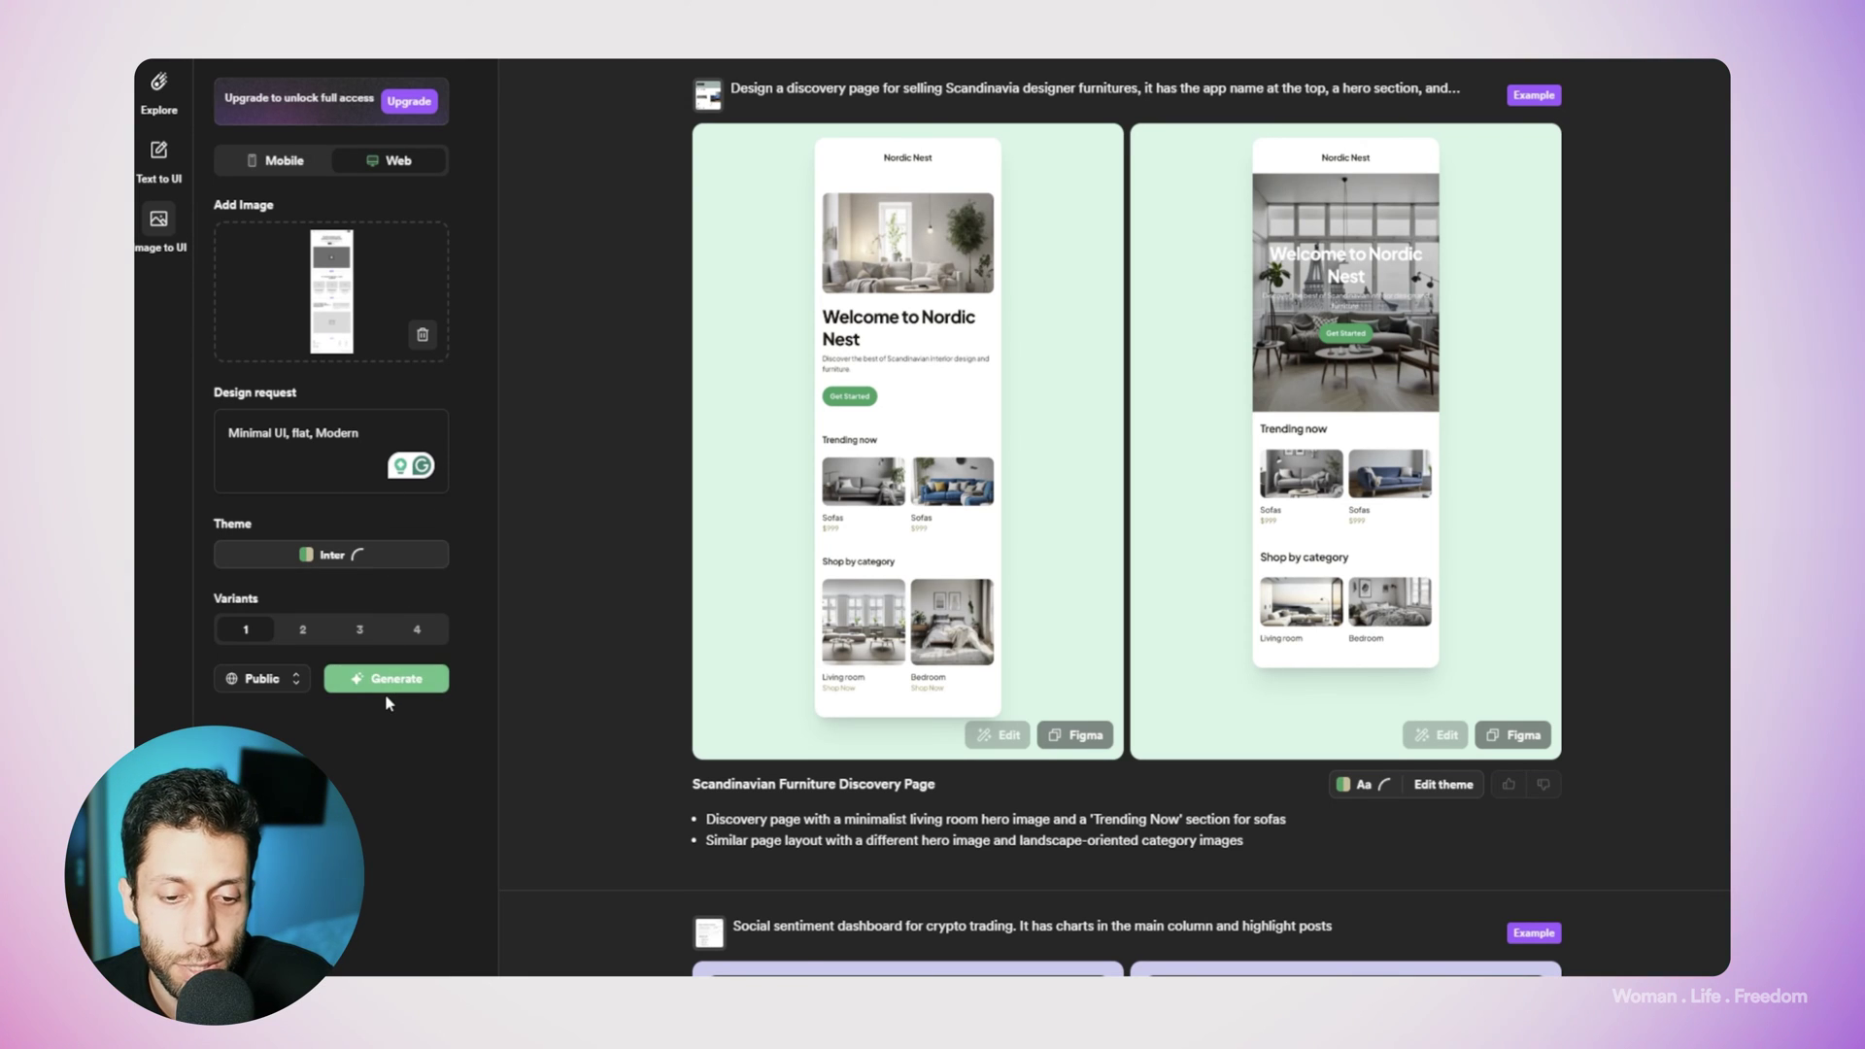
pyautogui.click(384, 685)
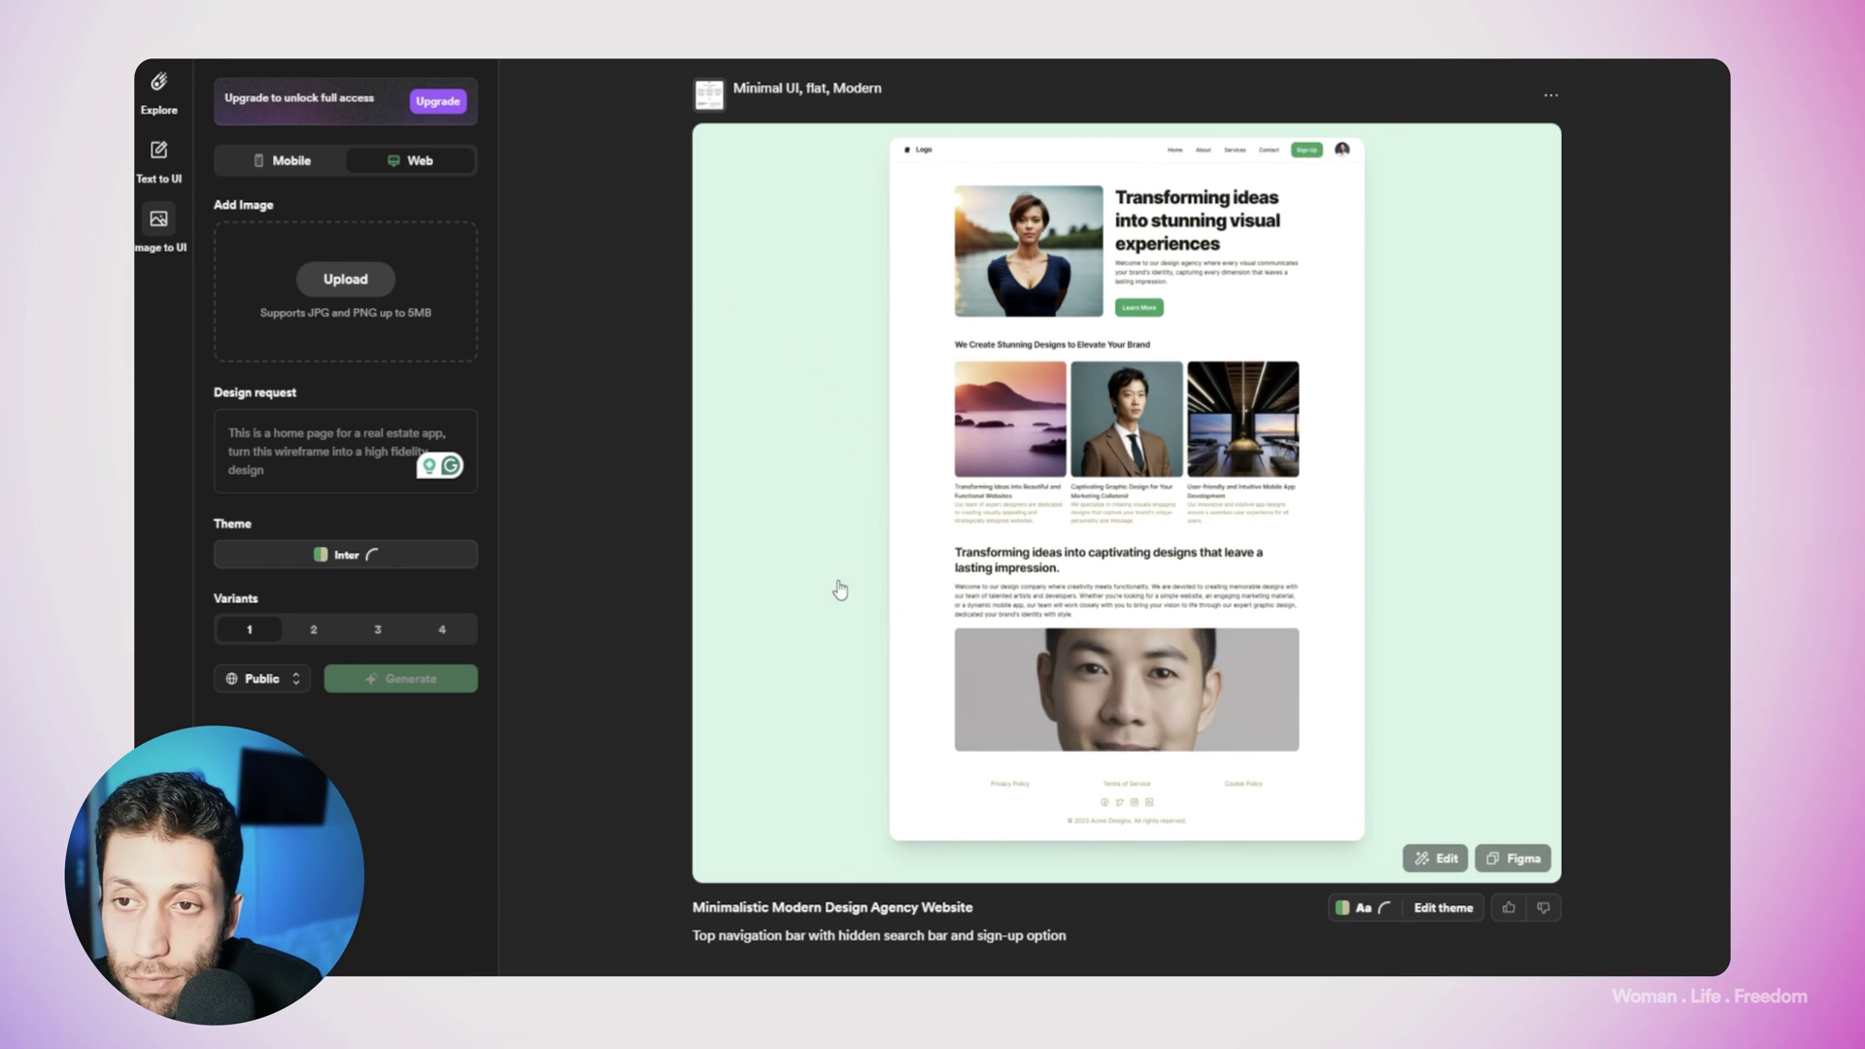
pyautogui.scroll(-4, 1083, 503)
pyautogui.scroll(1, 1082, 503)
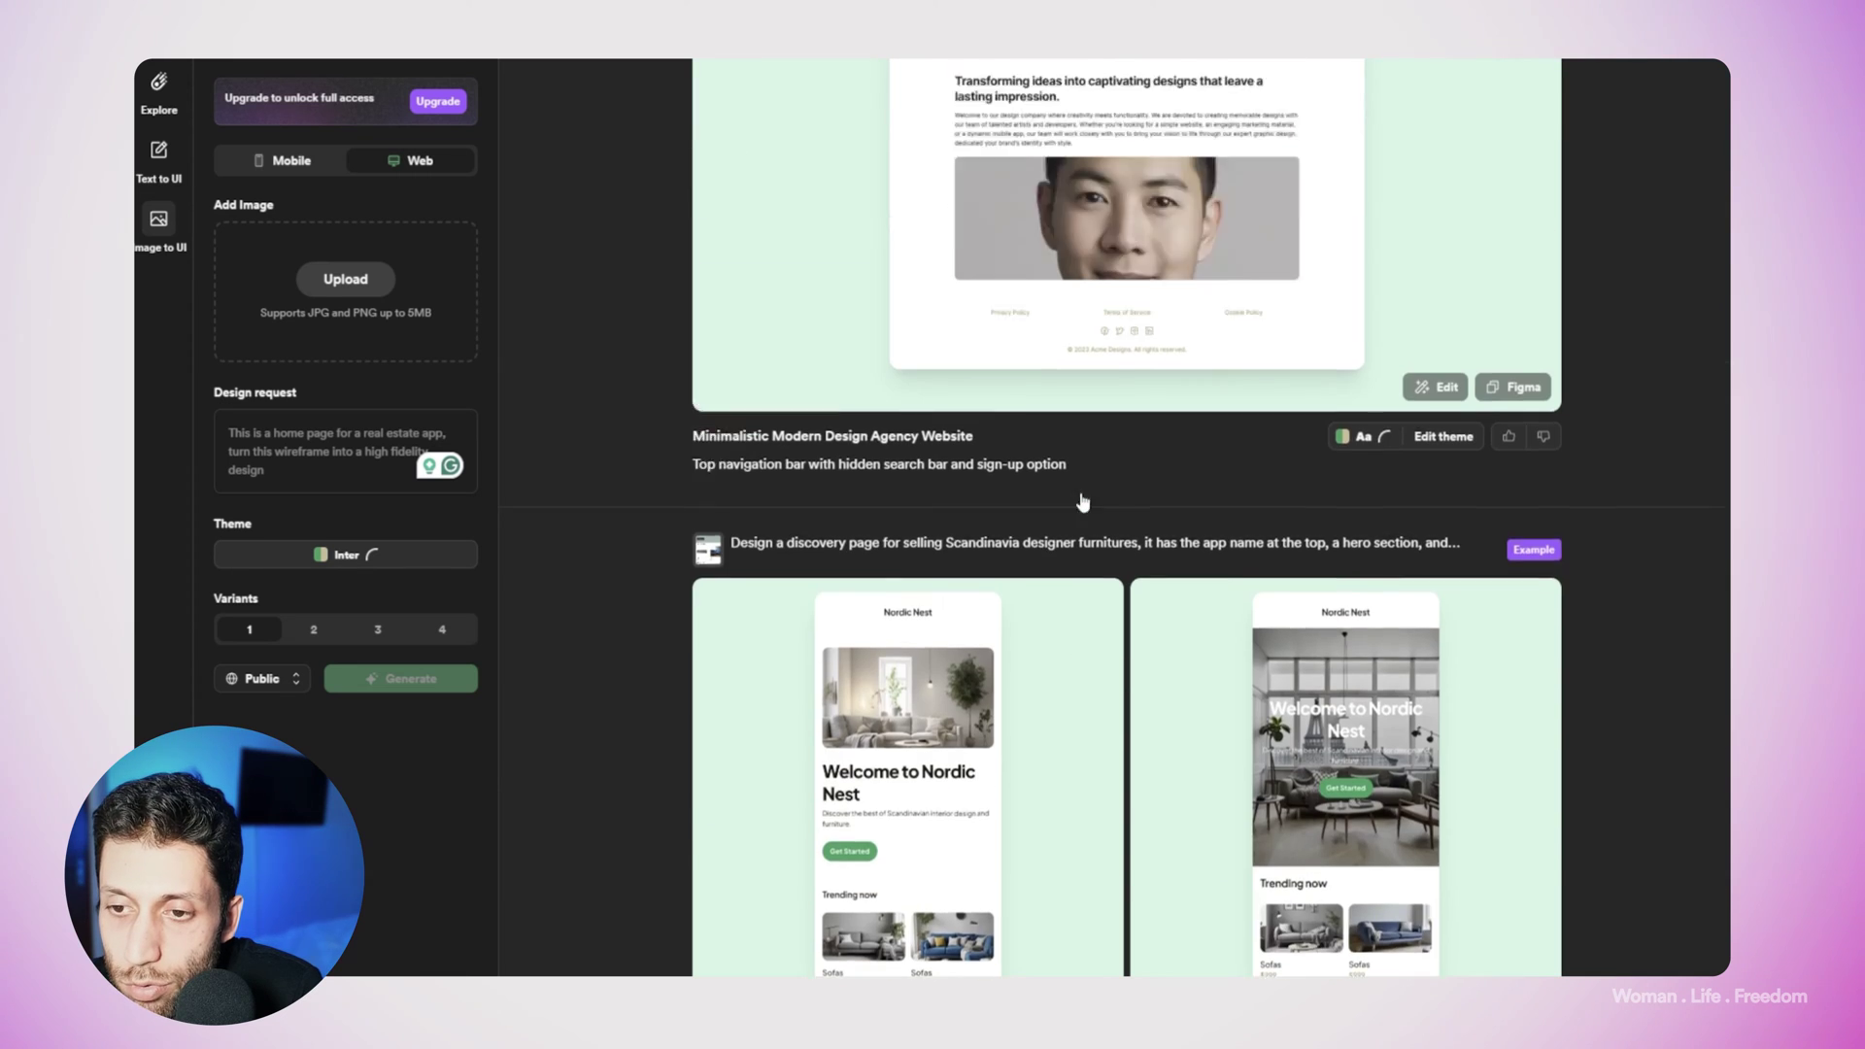
pyautogui.scroll(2, 1083, 503)
pyautogui.scroll(1, 1078, 496)
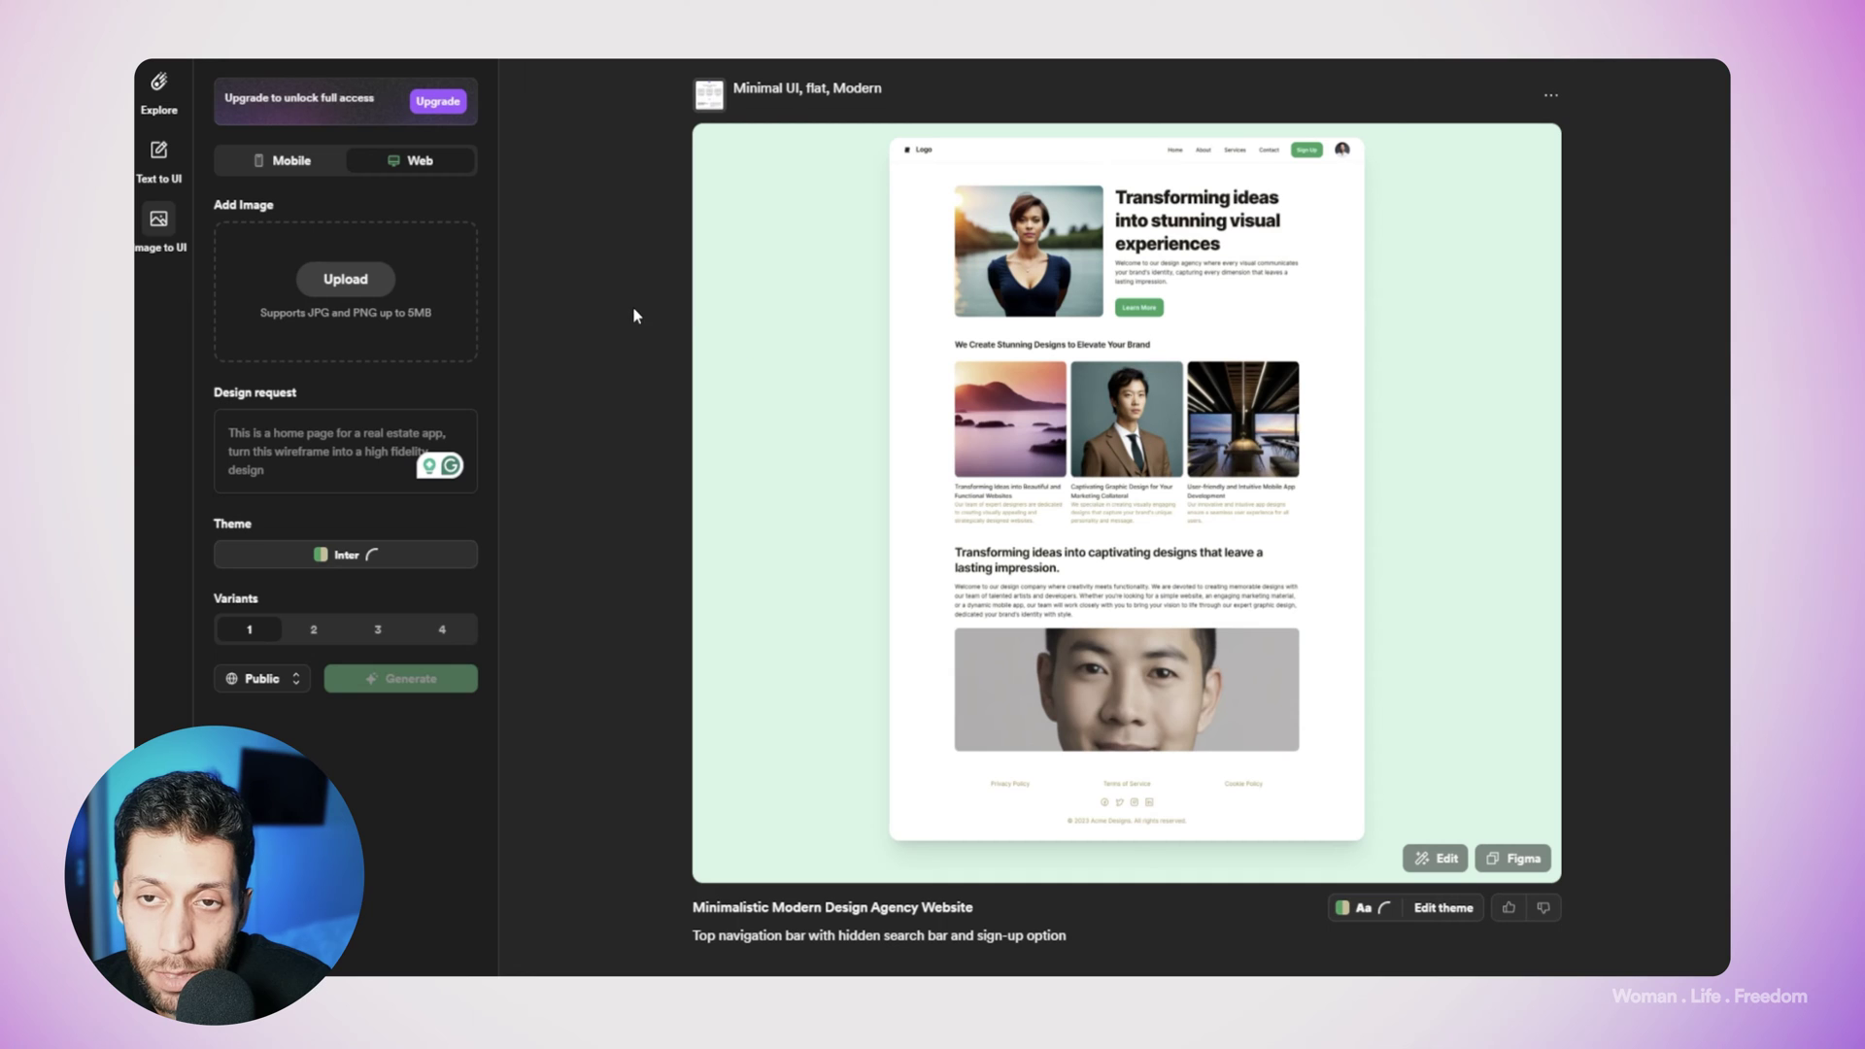
# Send the Minimalistic Modern Design Agency Website result to Figma.
pyautogui.click(1484, 863)
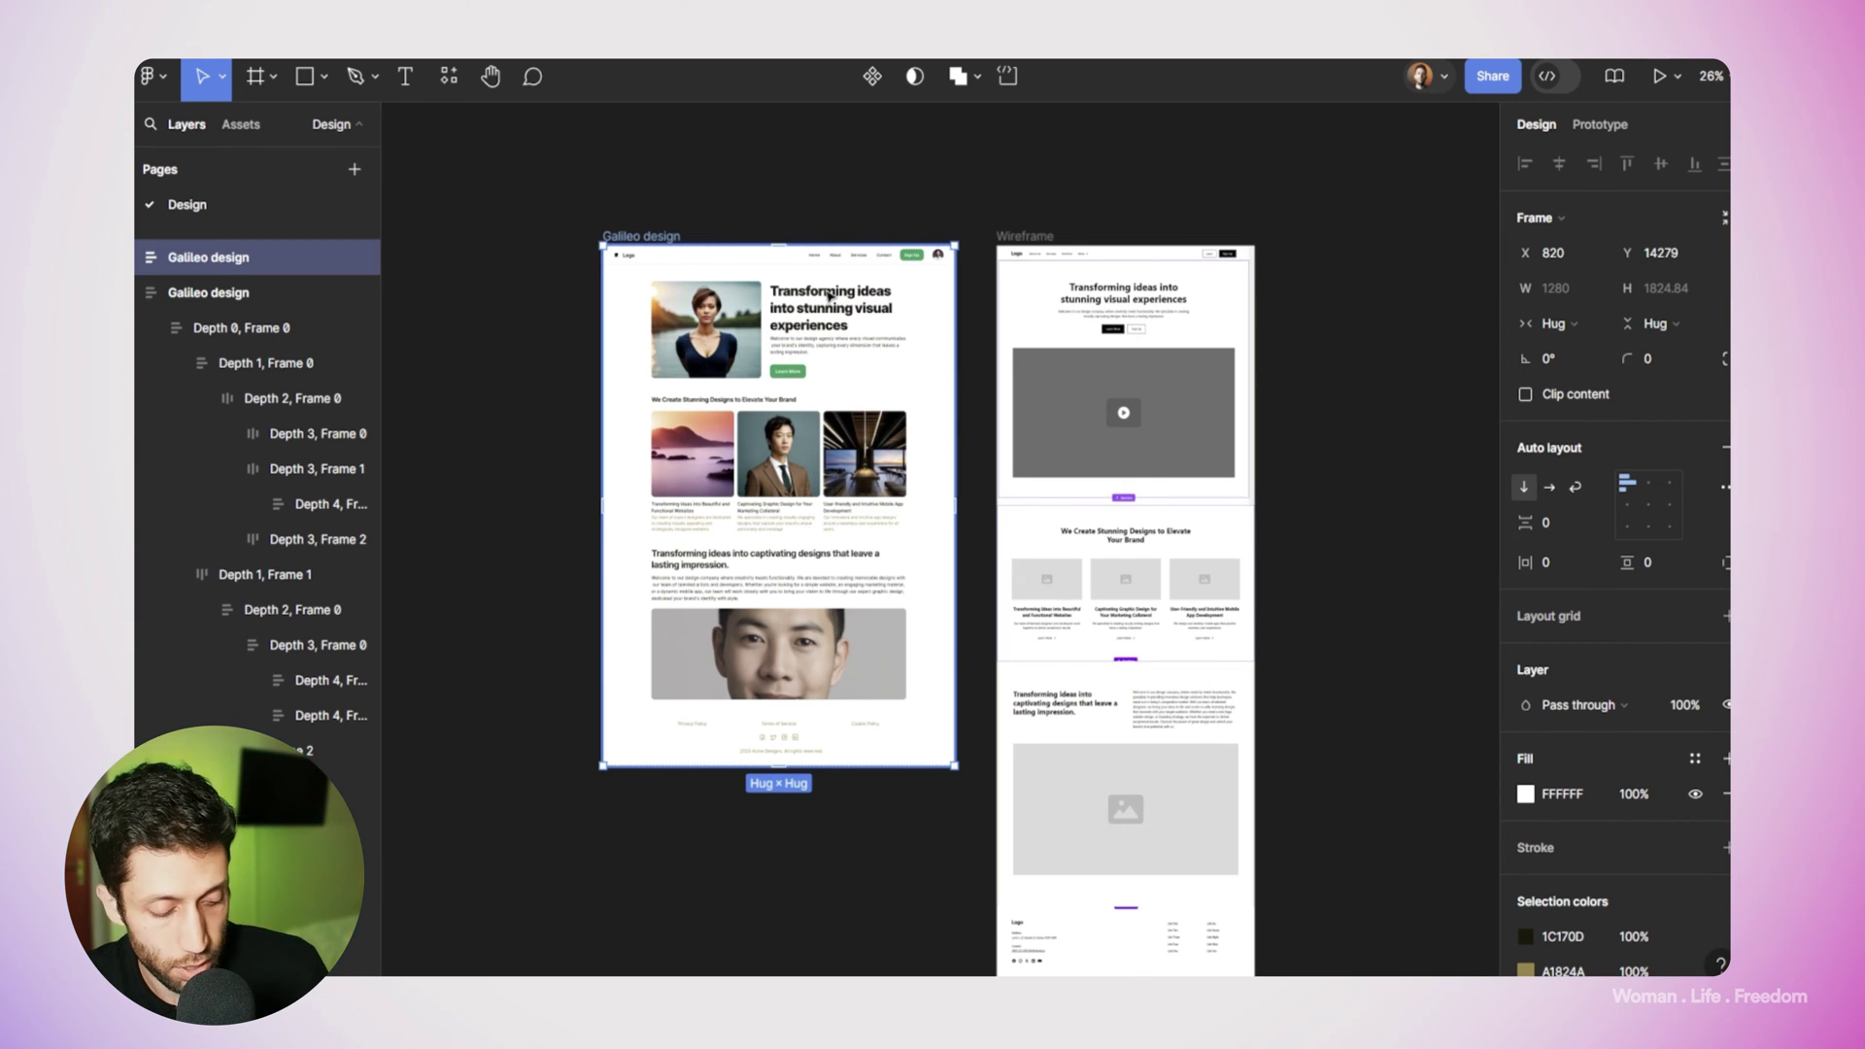
pyautogui.scroll(3, 837, 306)
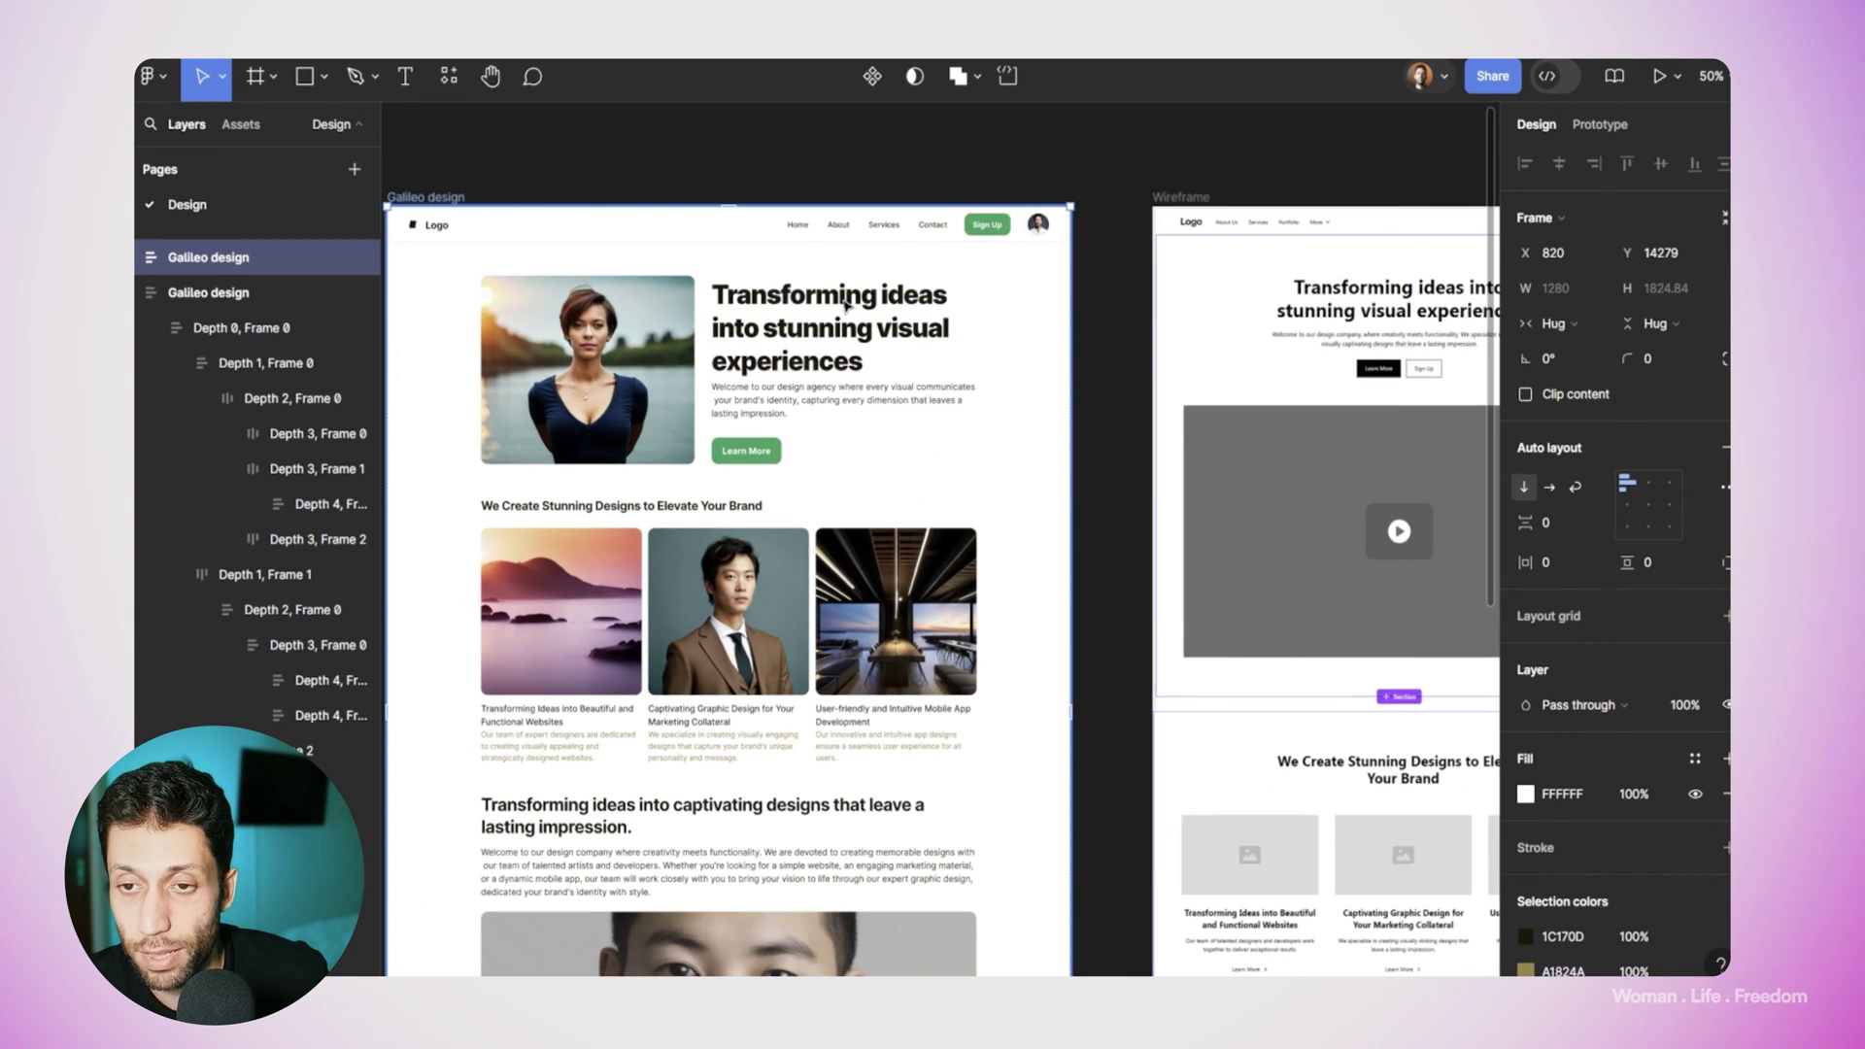
pyautogui.hscroll(3, 1093, 298)
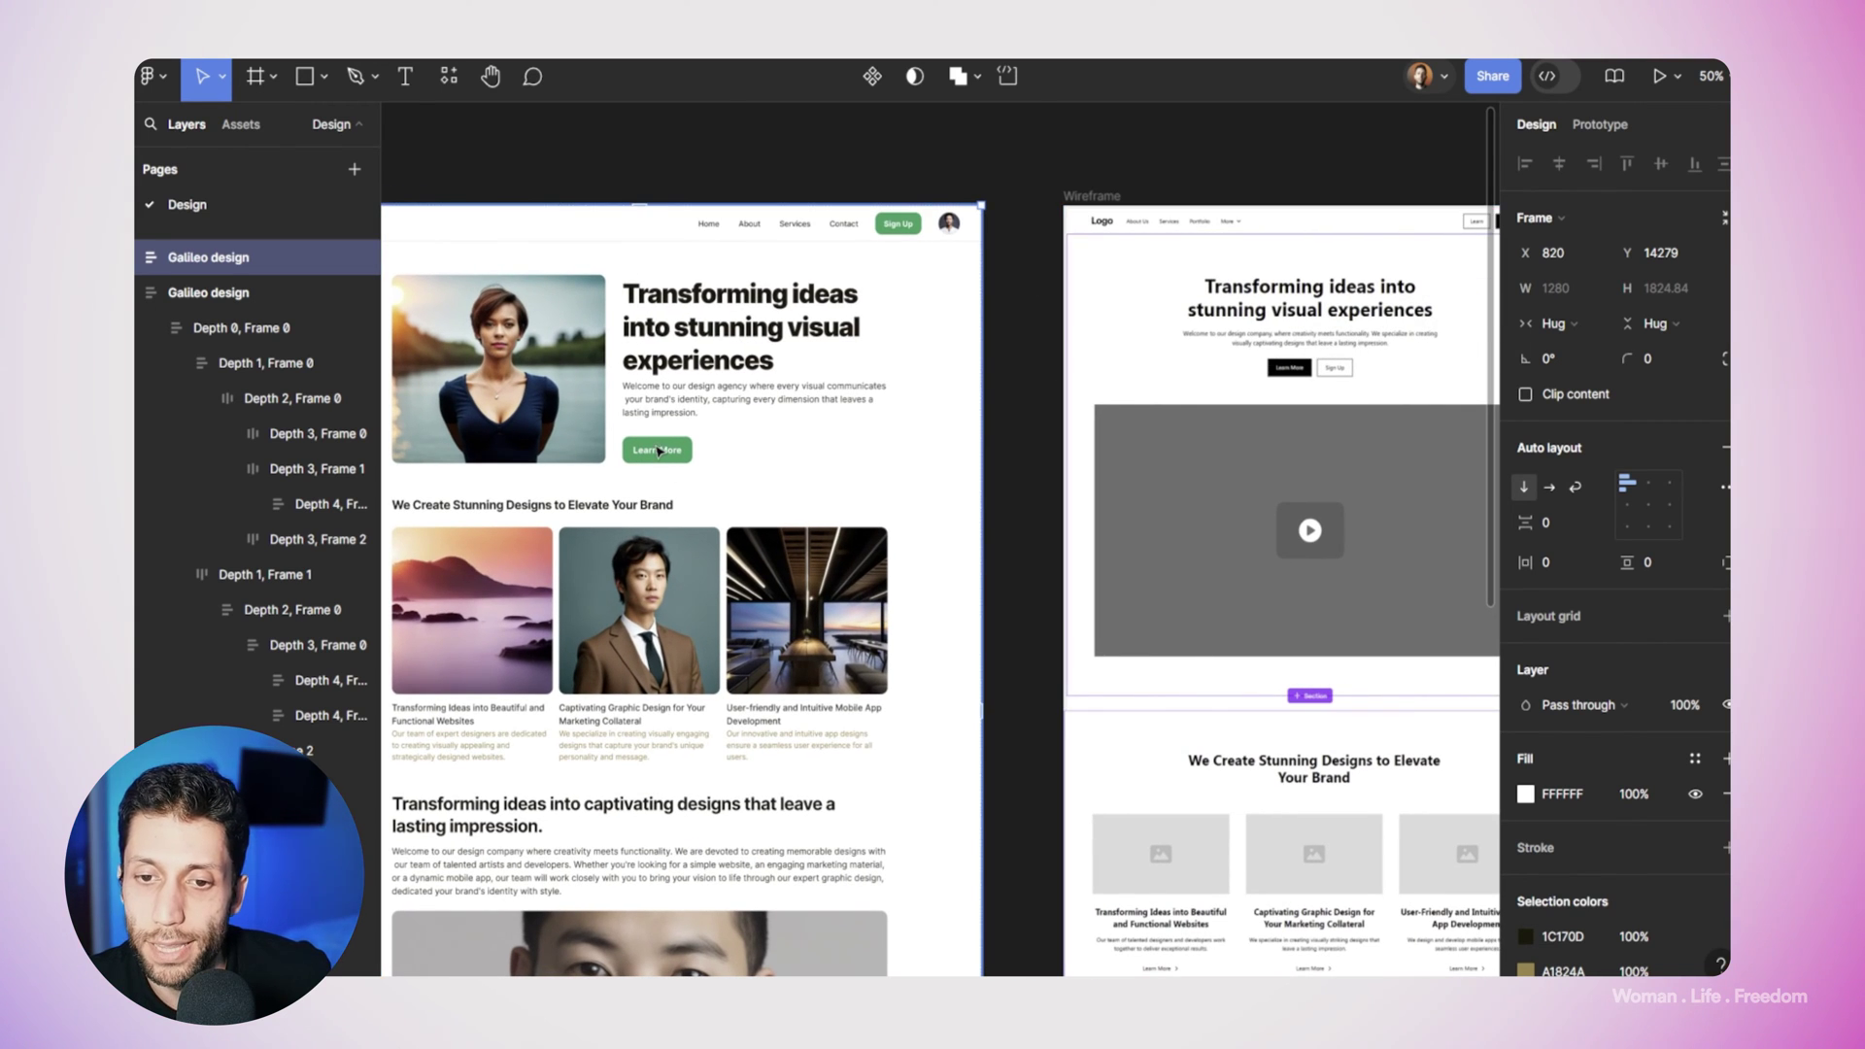
pyautogui.hscroll(-2, 686, 450)
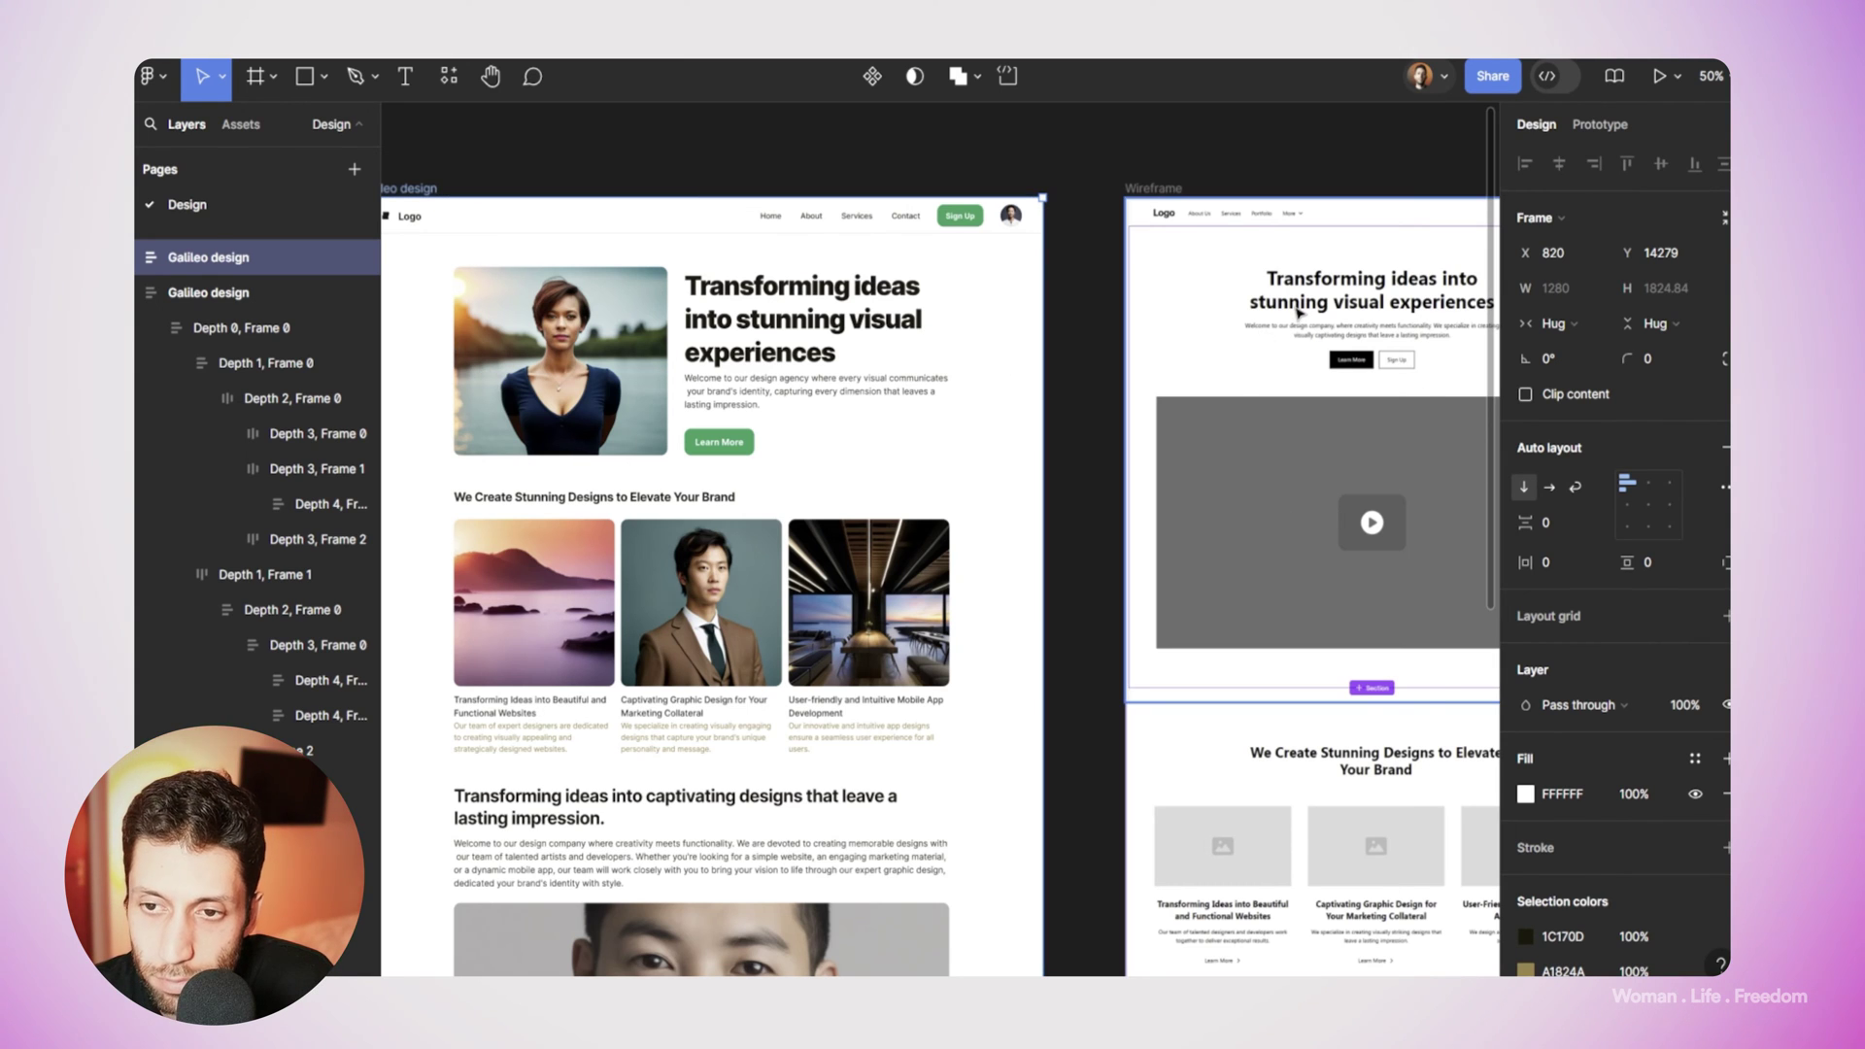
pyautogui.doubleClick(782, 378)
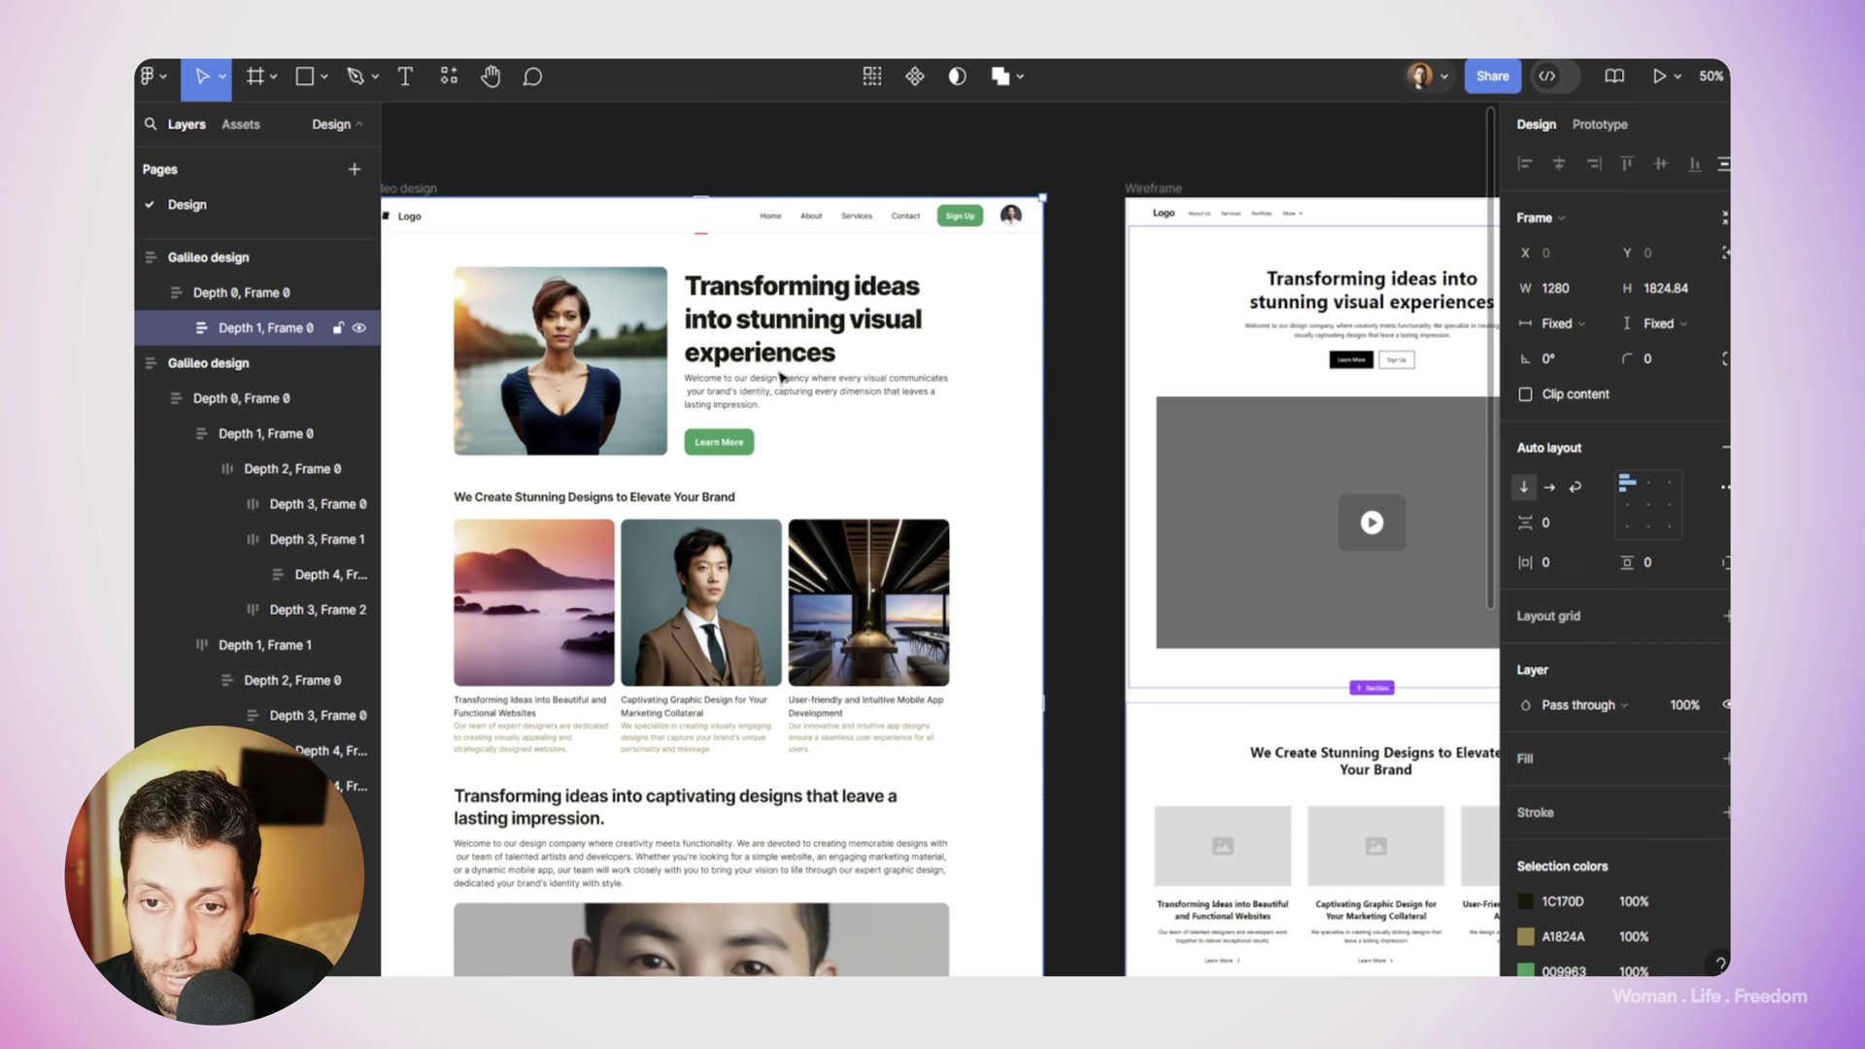
pyautogui.doubleClick(781, 377)
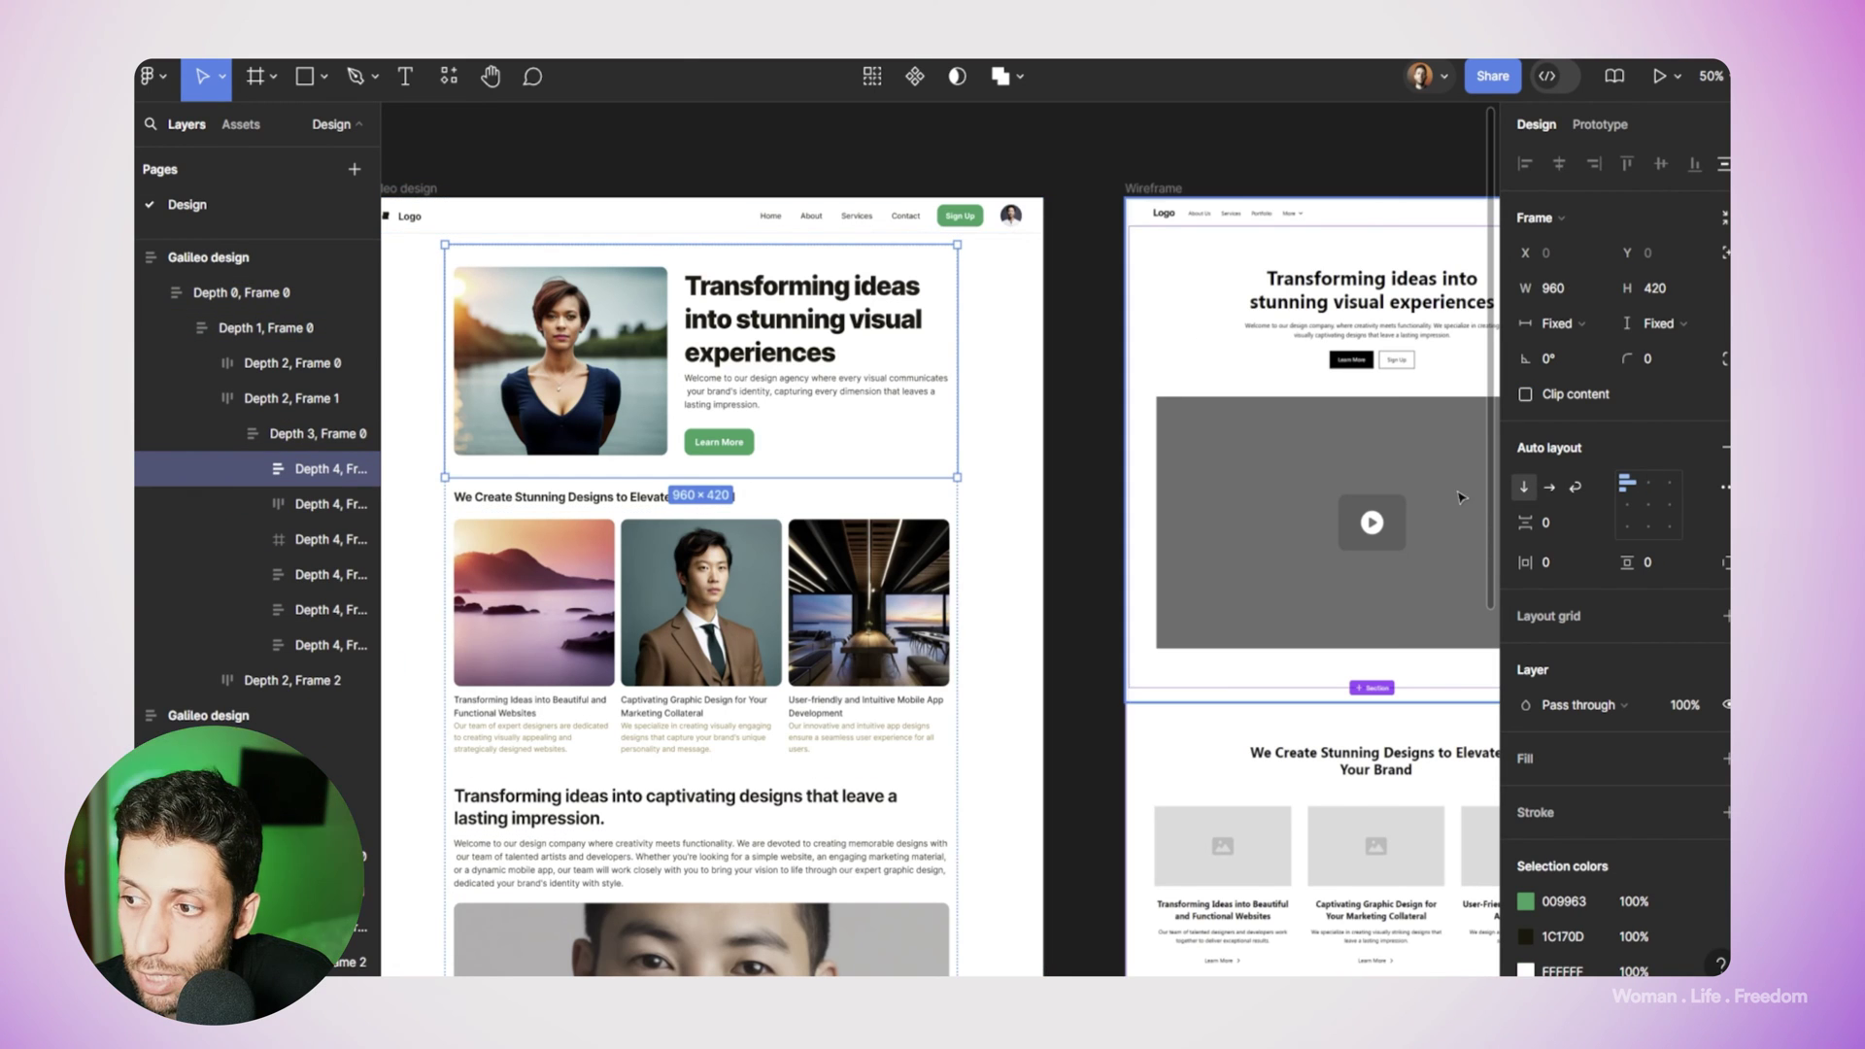
# Make the hero layout vertical and centred, with the heading hugging its text.
pyautogui.click(1522, 488)
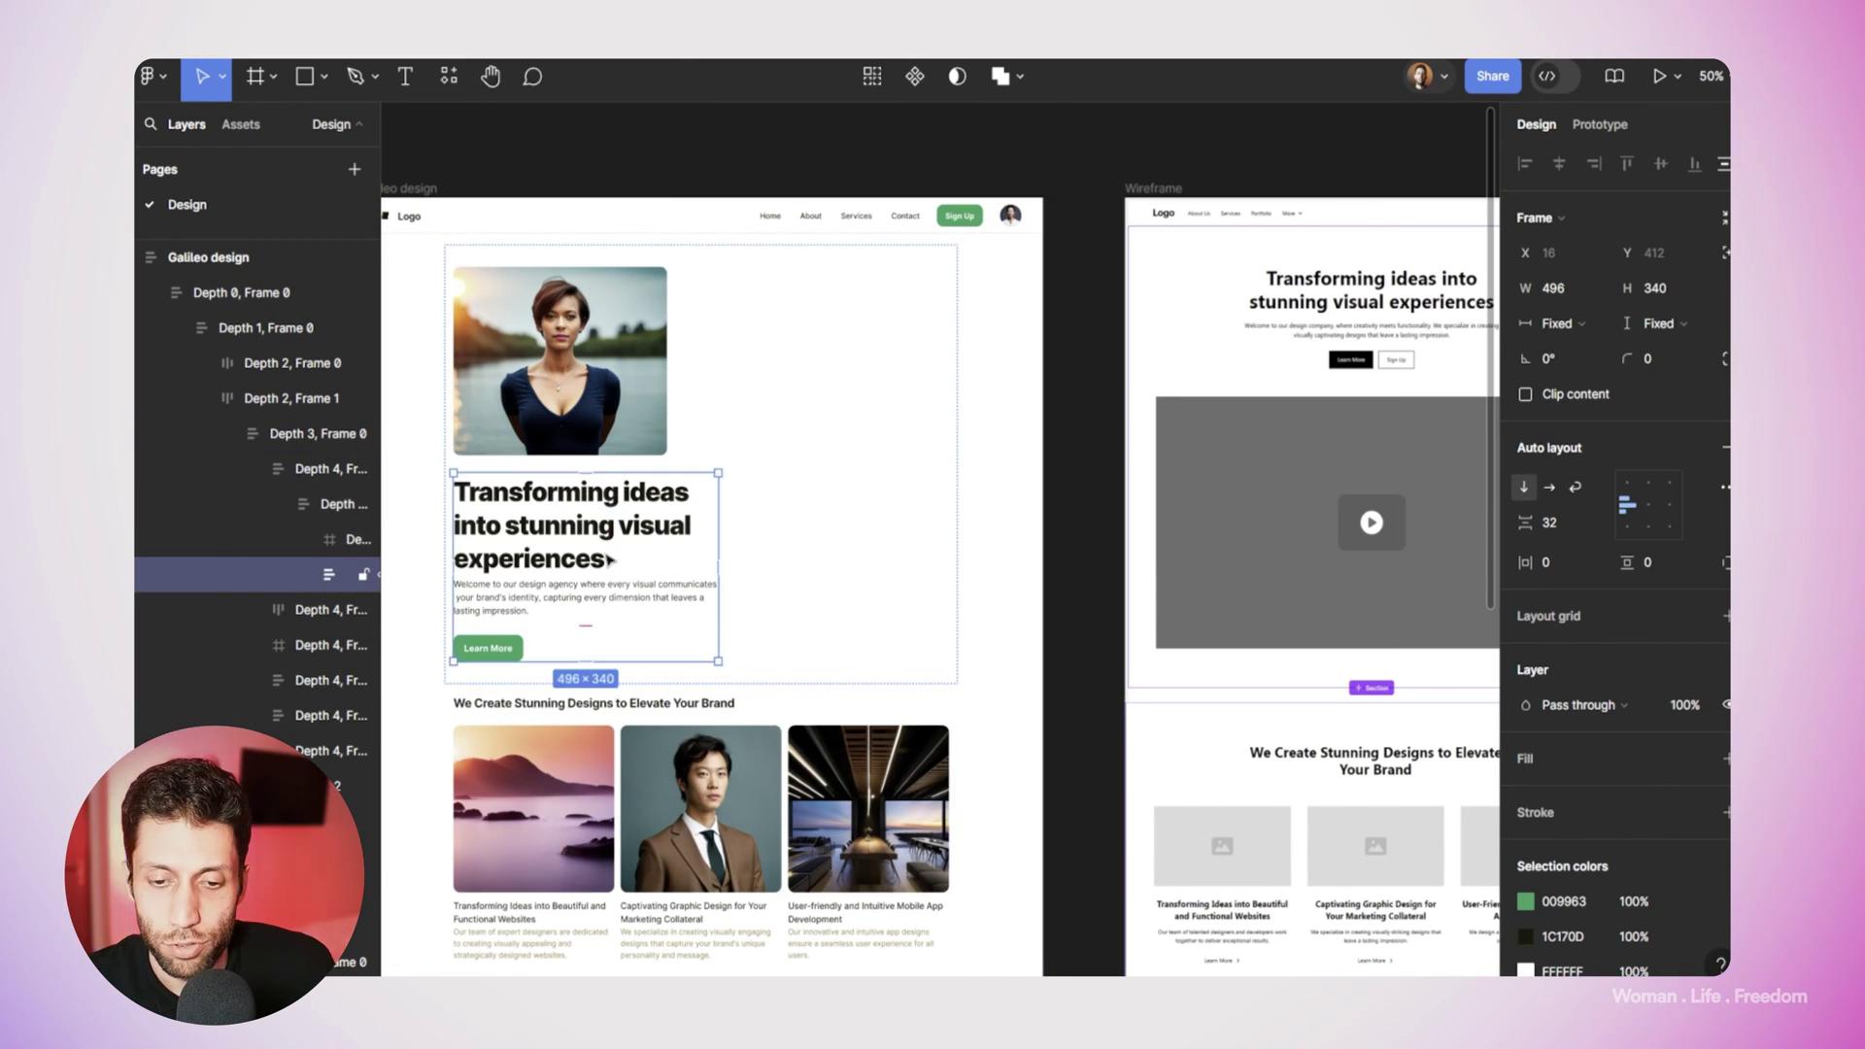
pyautogui.click(1647, 486)
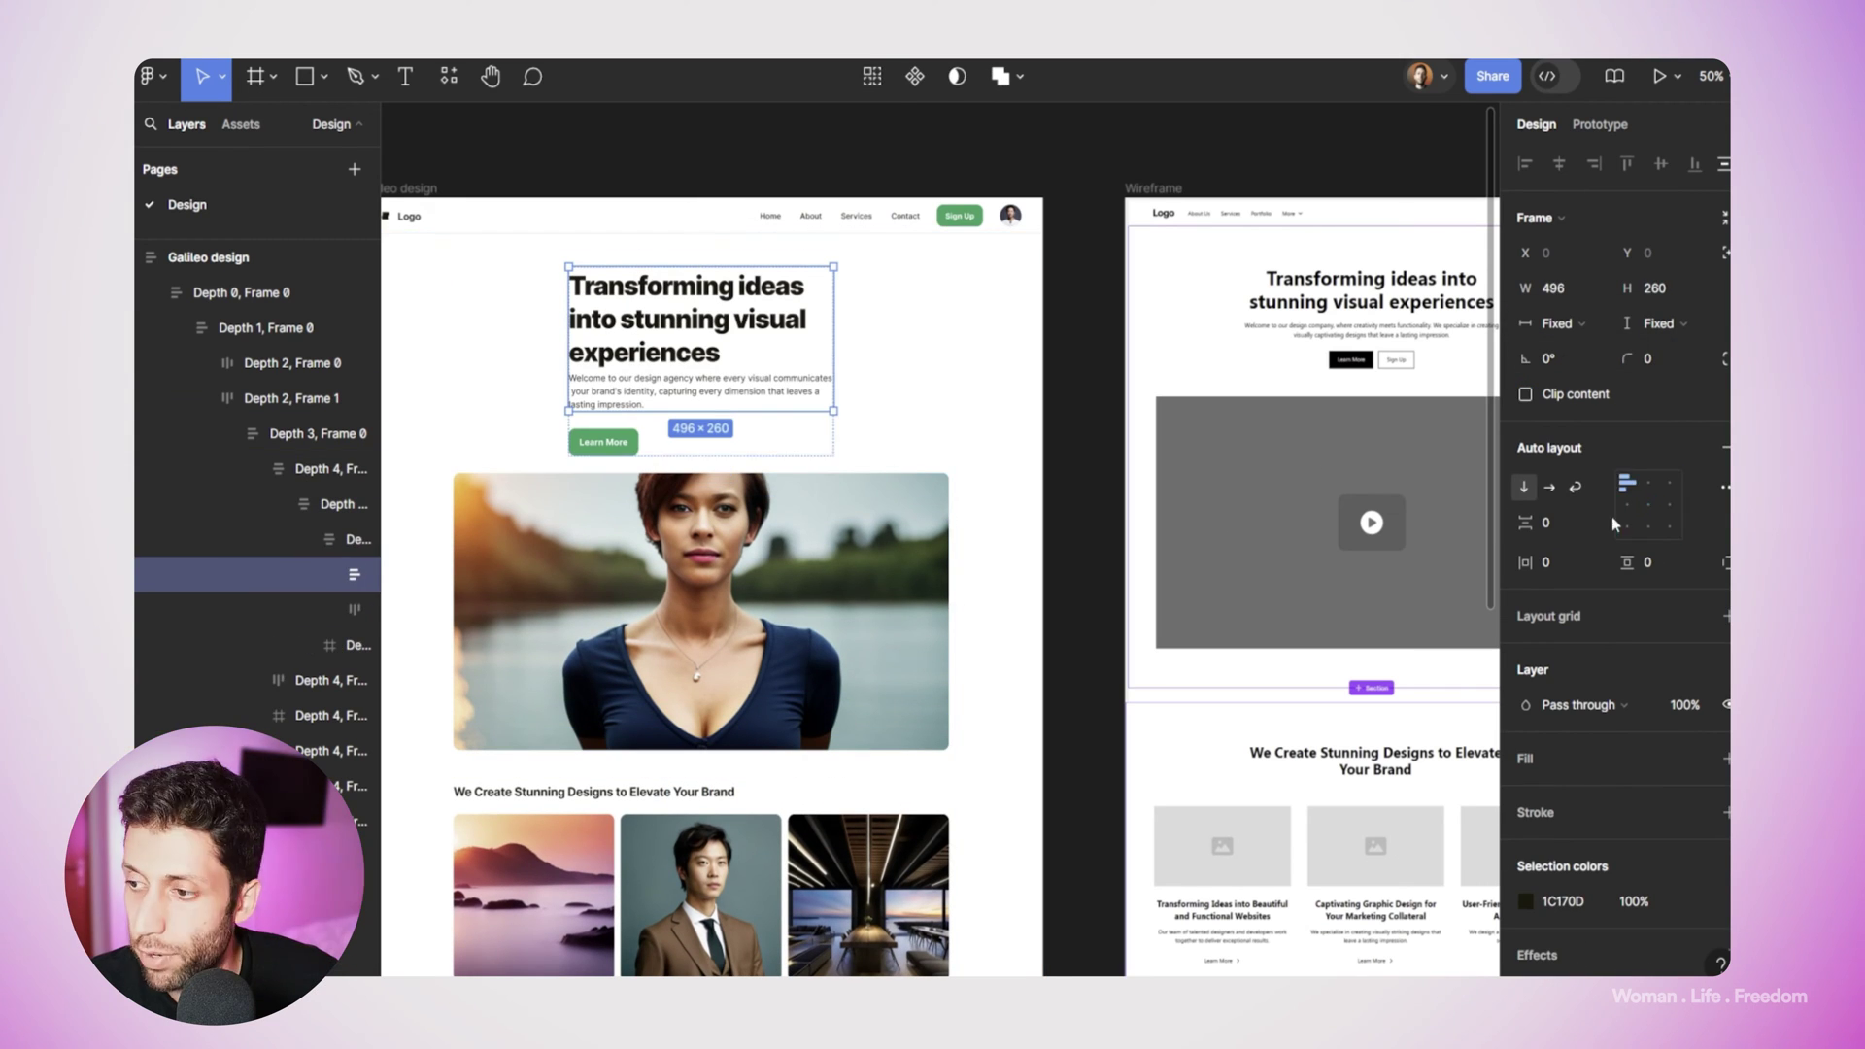
pyautogui.click(1559, 324)
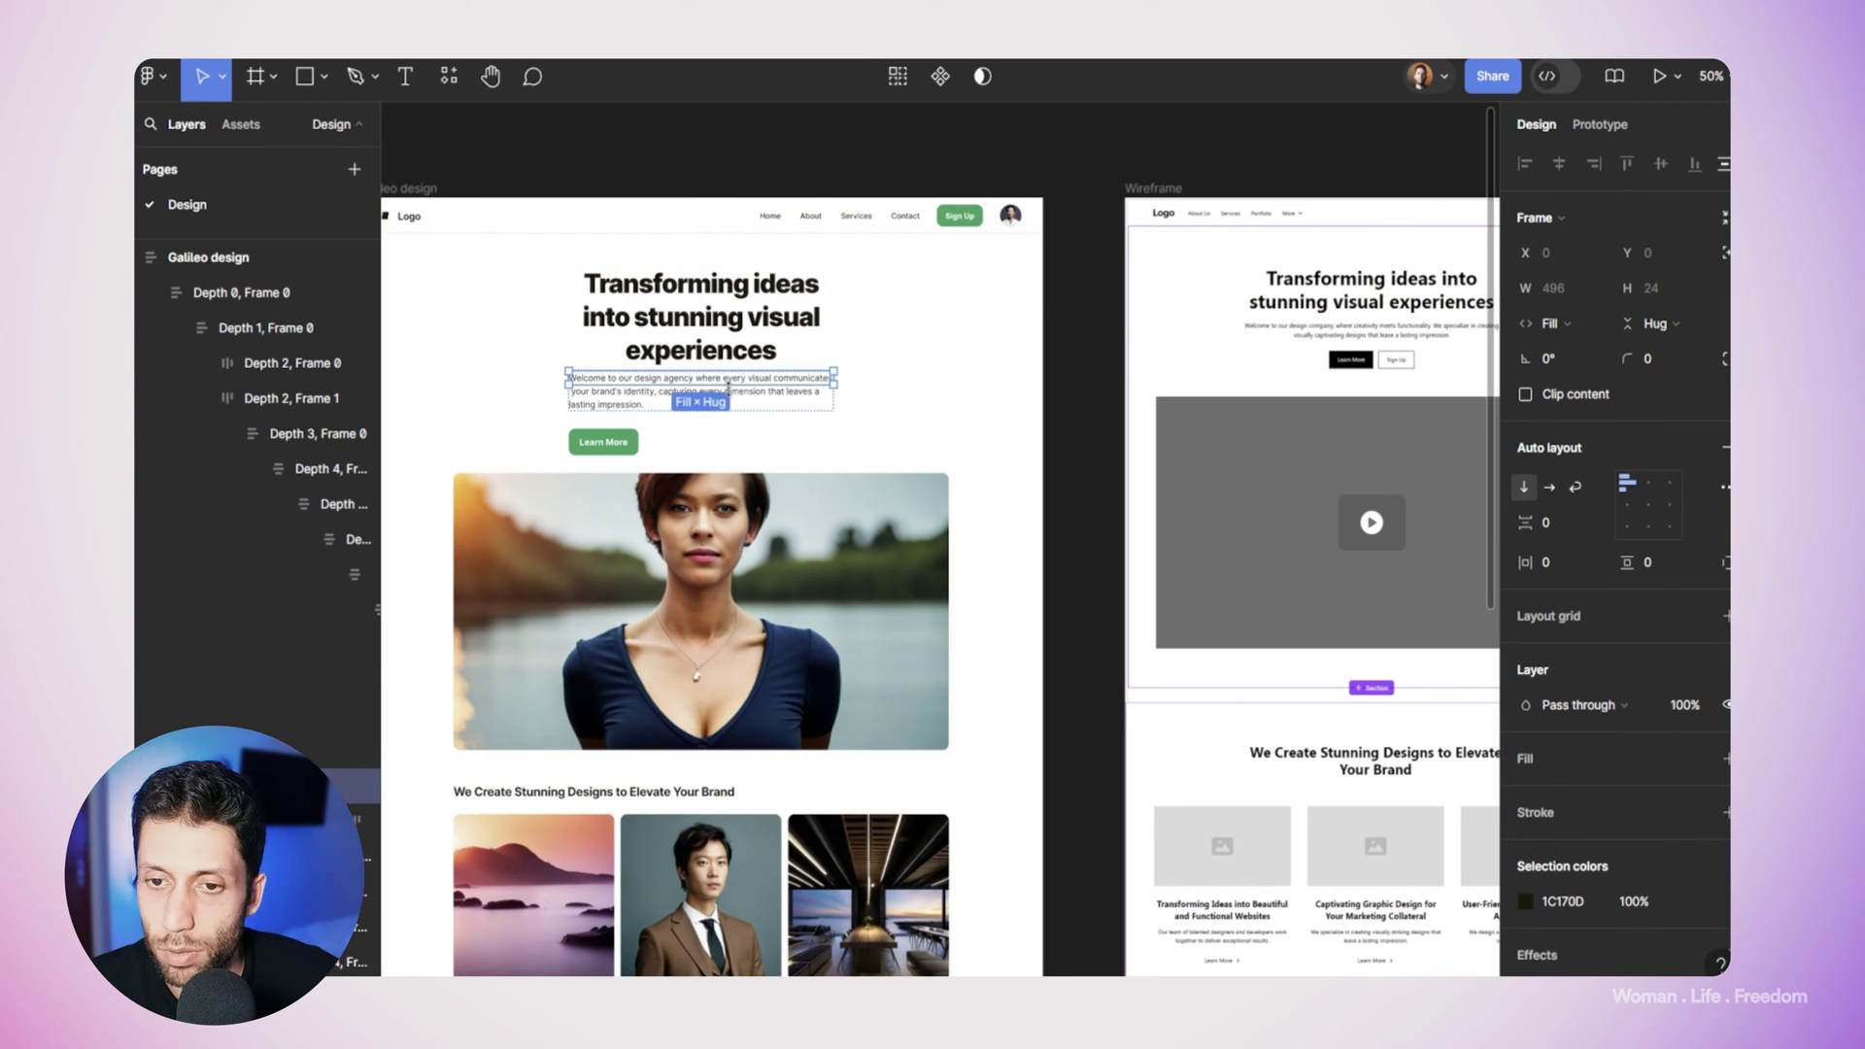
# Duplicate the Learn More button and give the copy a white fill.
pyautogui.click(604, 442)
pyautogui.hotkey('ctrl', 'd')
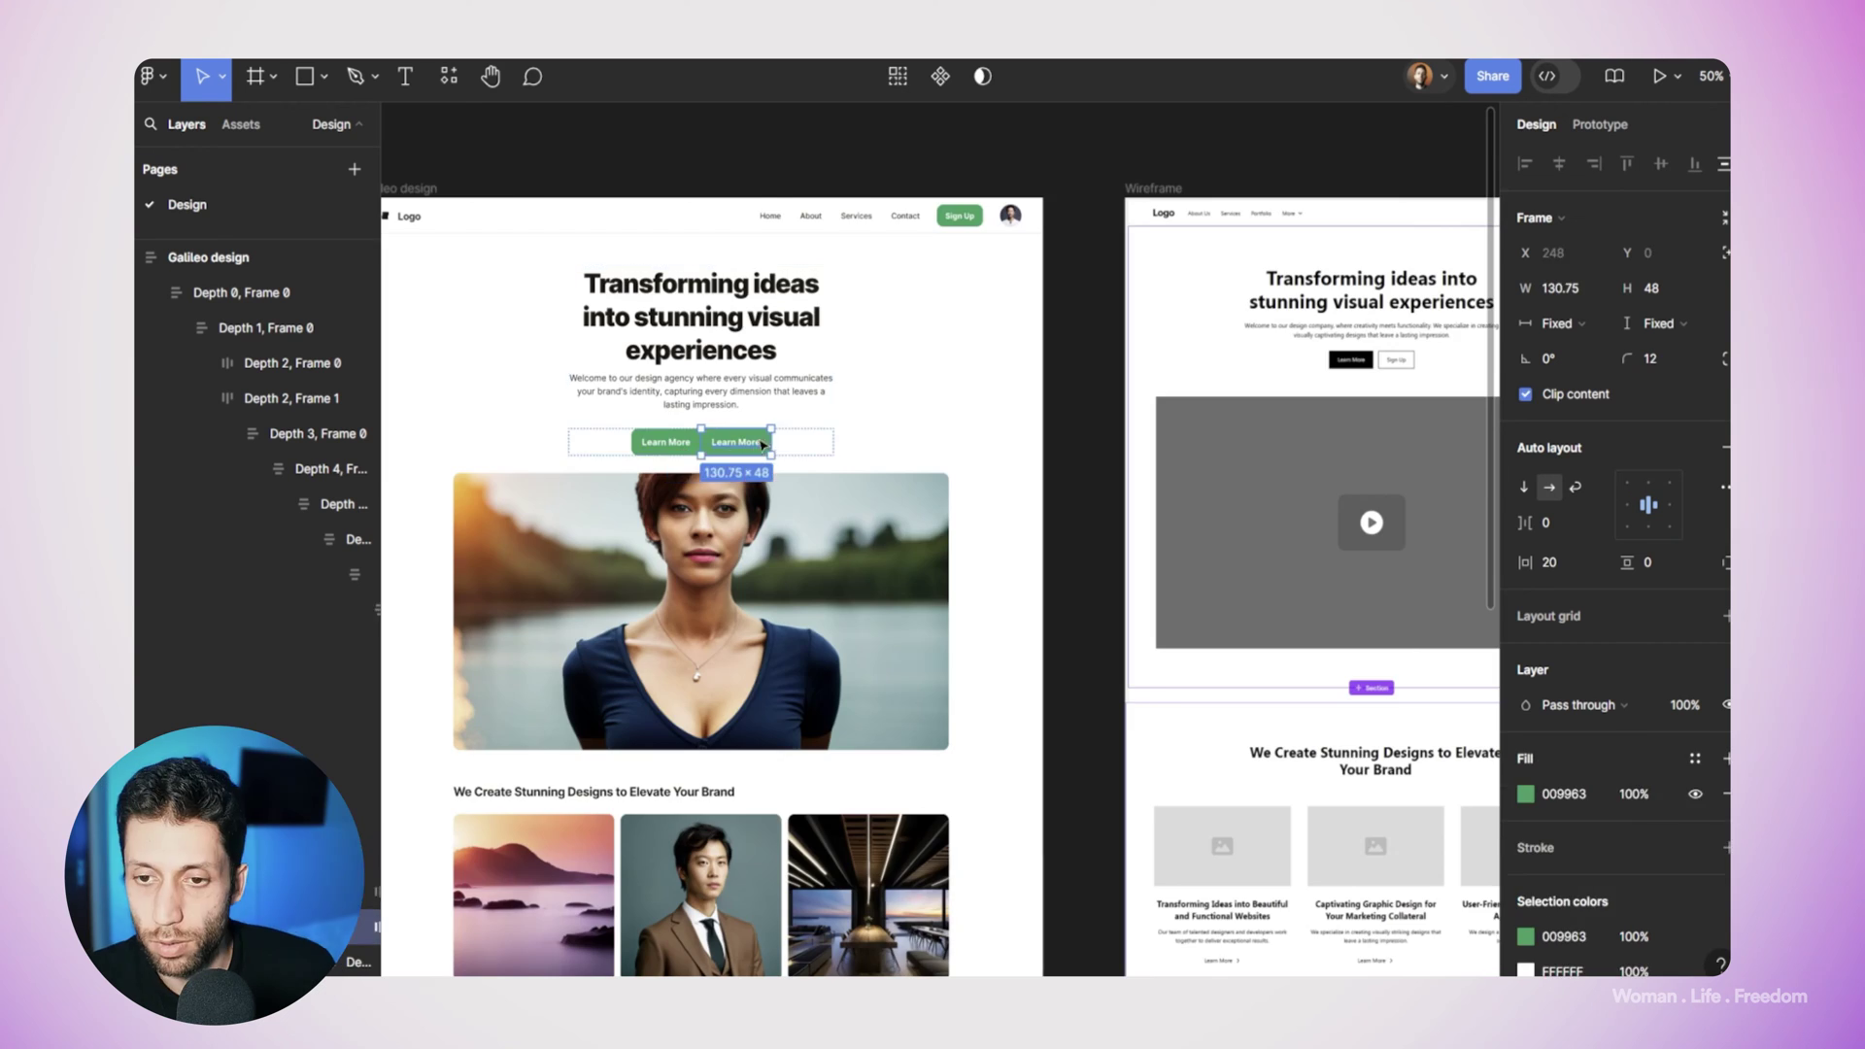
pyautogui.hotkey('shift', '2')
pyautogui.click(776, 425)
pyautogui.click(1525, 758)
pyautogui.press('Escape')
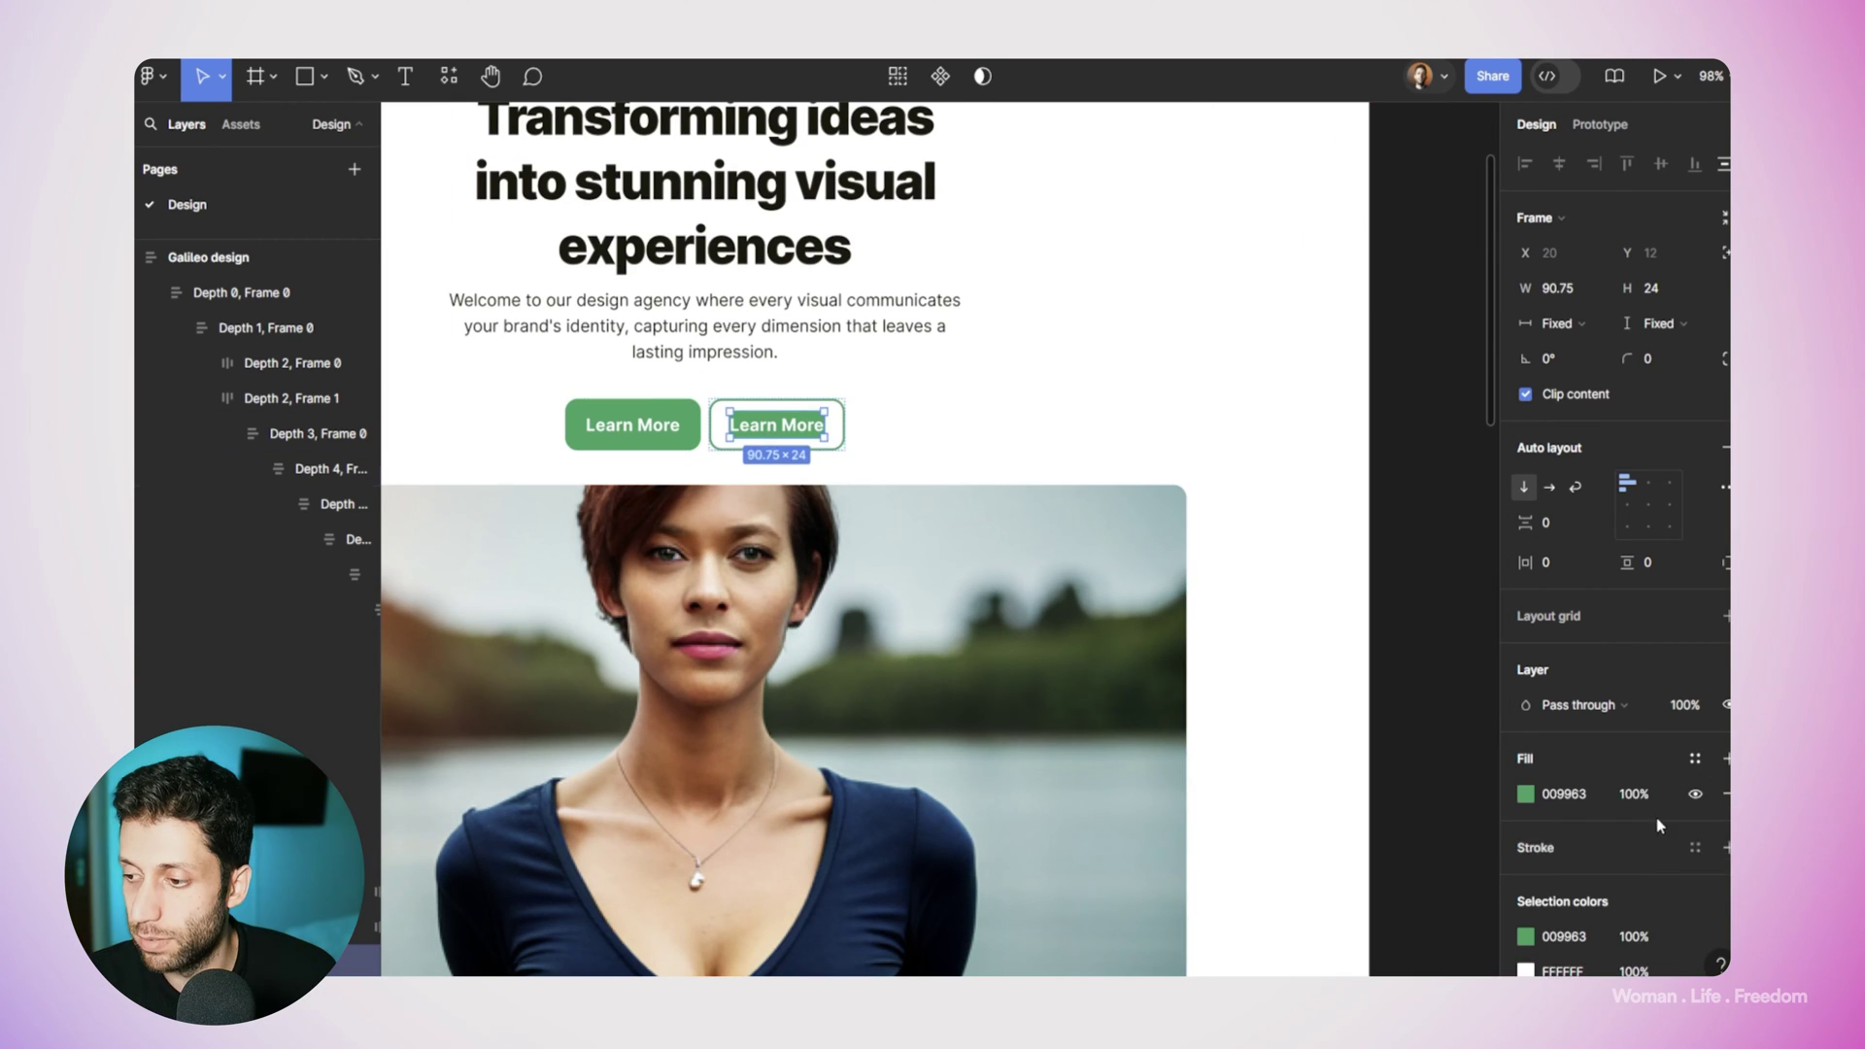
# Make the duplicate button's label green and rename it Signup.
pyautogui.doubleClick(776, 425)
pyautogui.click(1525, 901)
pyautogui.click(1273, 737)
pyautogui.click(633, 424)
pyautogui.hotkey('shift', '1')
pyautogui.press('Return')
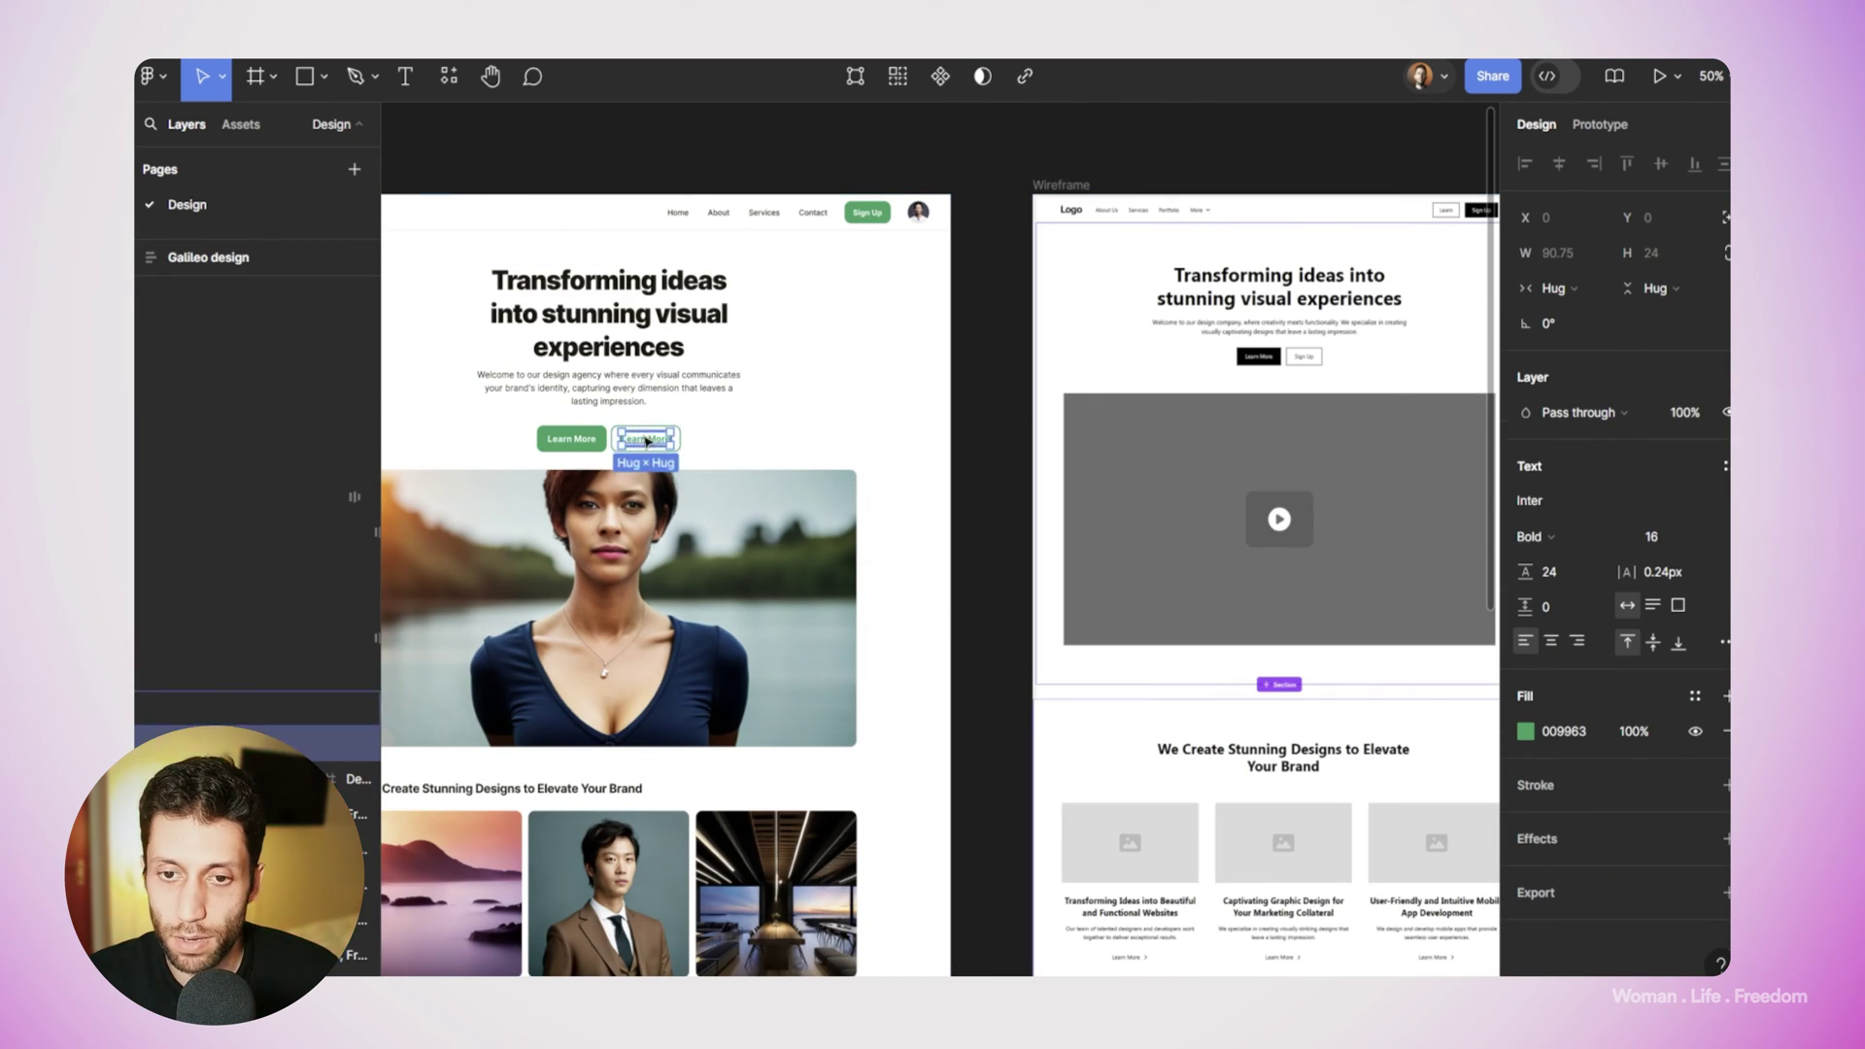
pyautogui.write('Signup')
pyautogui.click(820, 469)
pyautogui.keyDown('ctrl'); pyautogui.scroll(-3, 818, 470); pyautogui.keyUp('ctrl')
pyautogui.scroll(3, 748, 530)
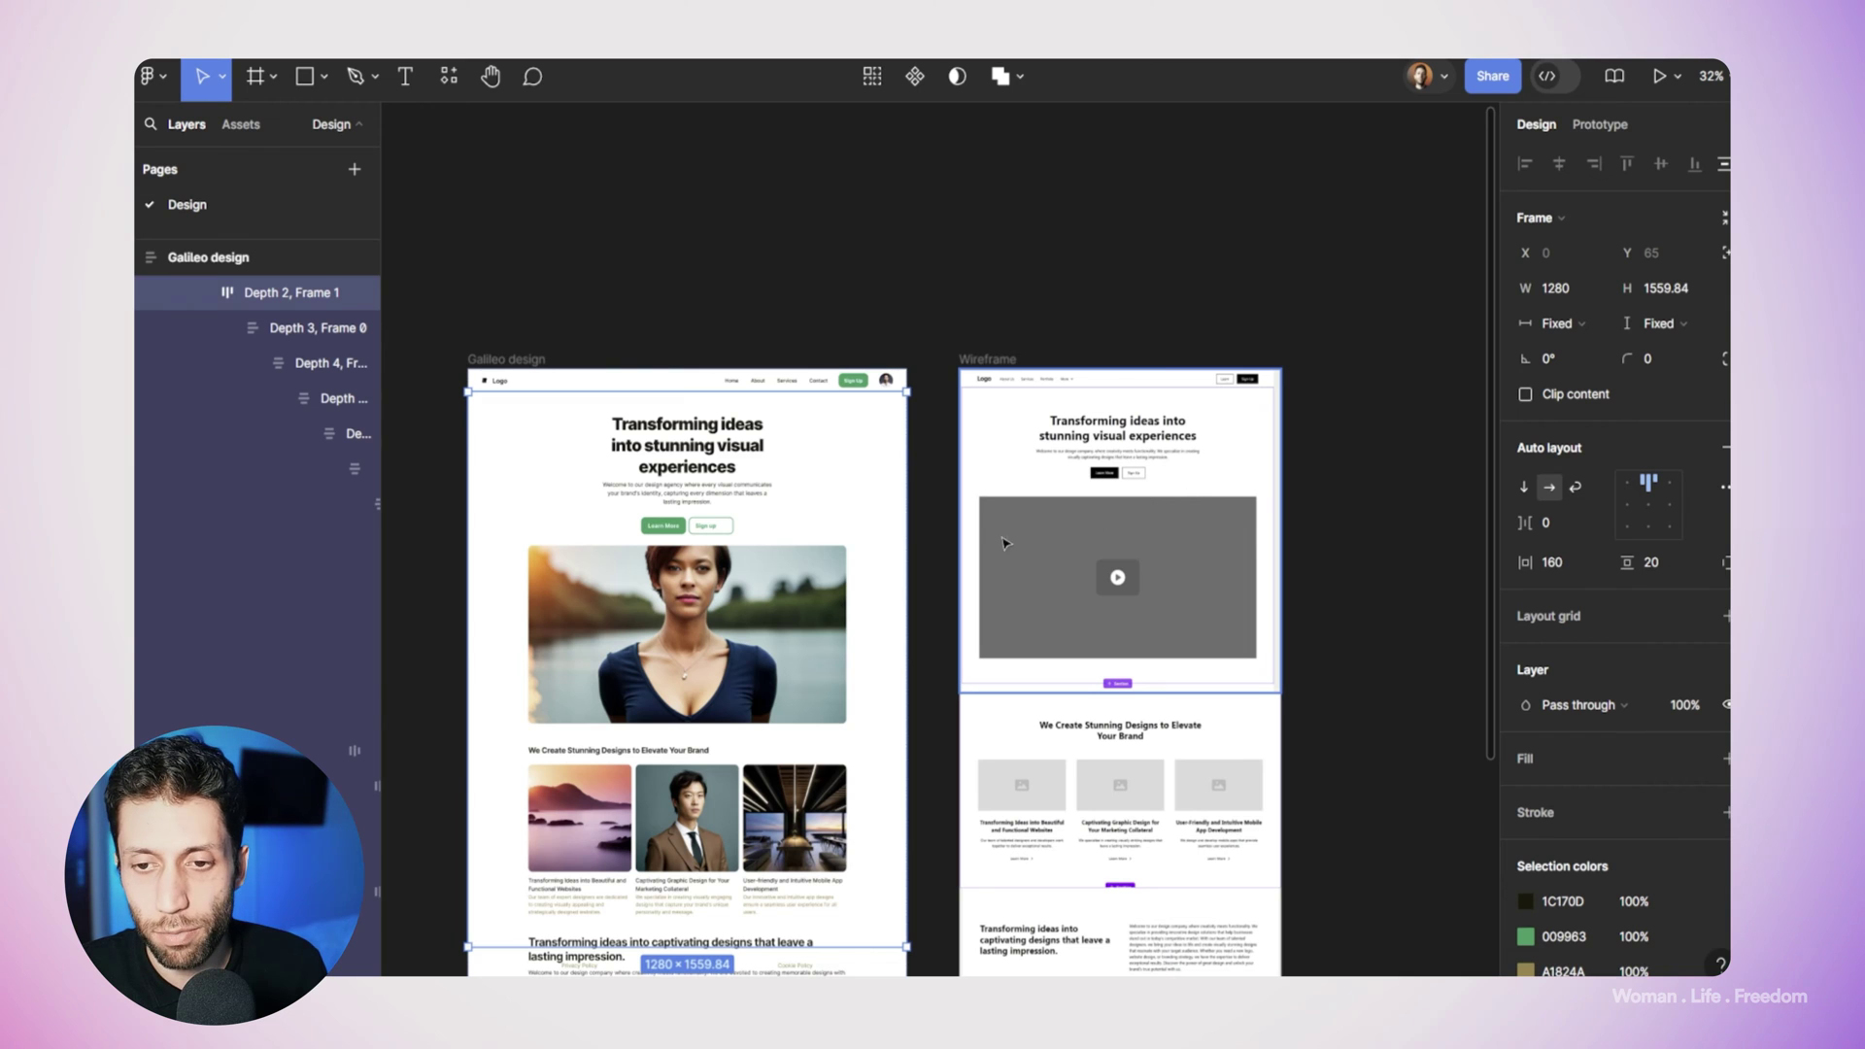
pyautogui.scroll(2, 862, 536)
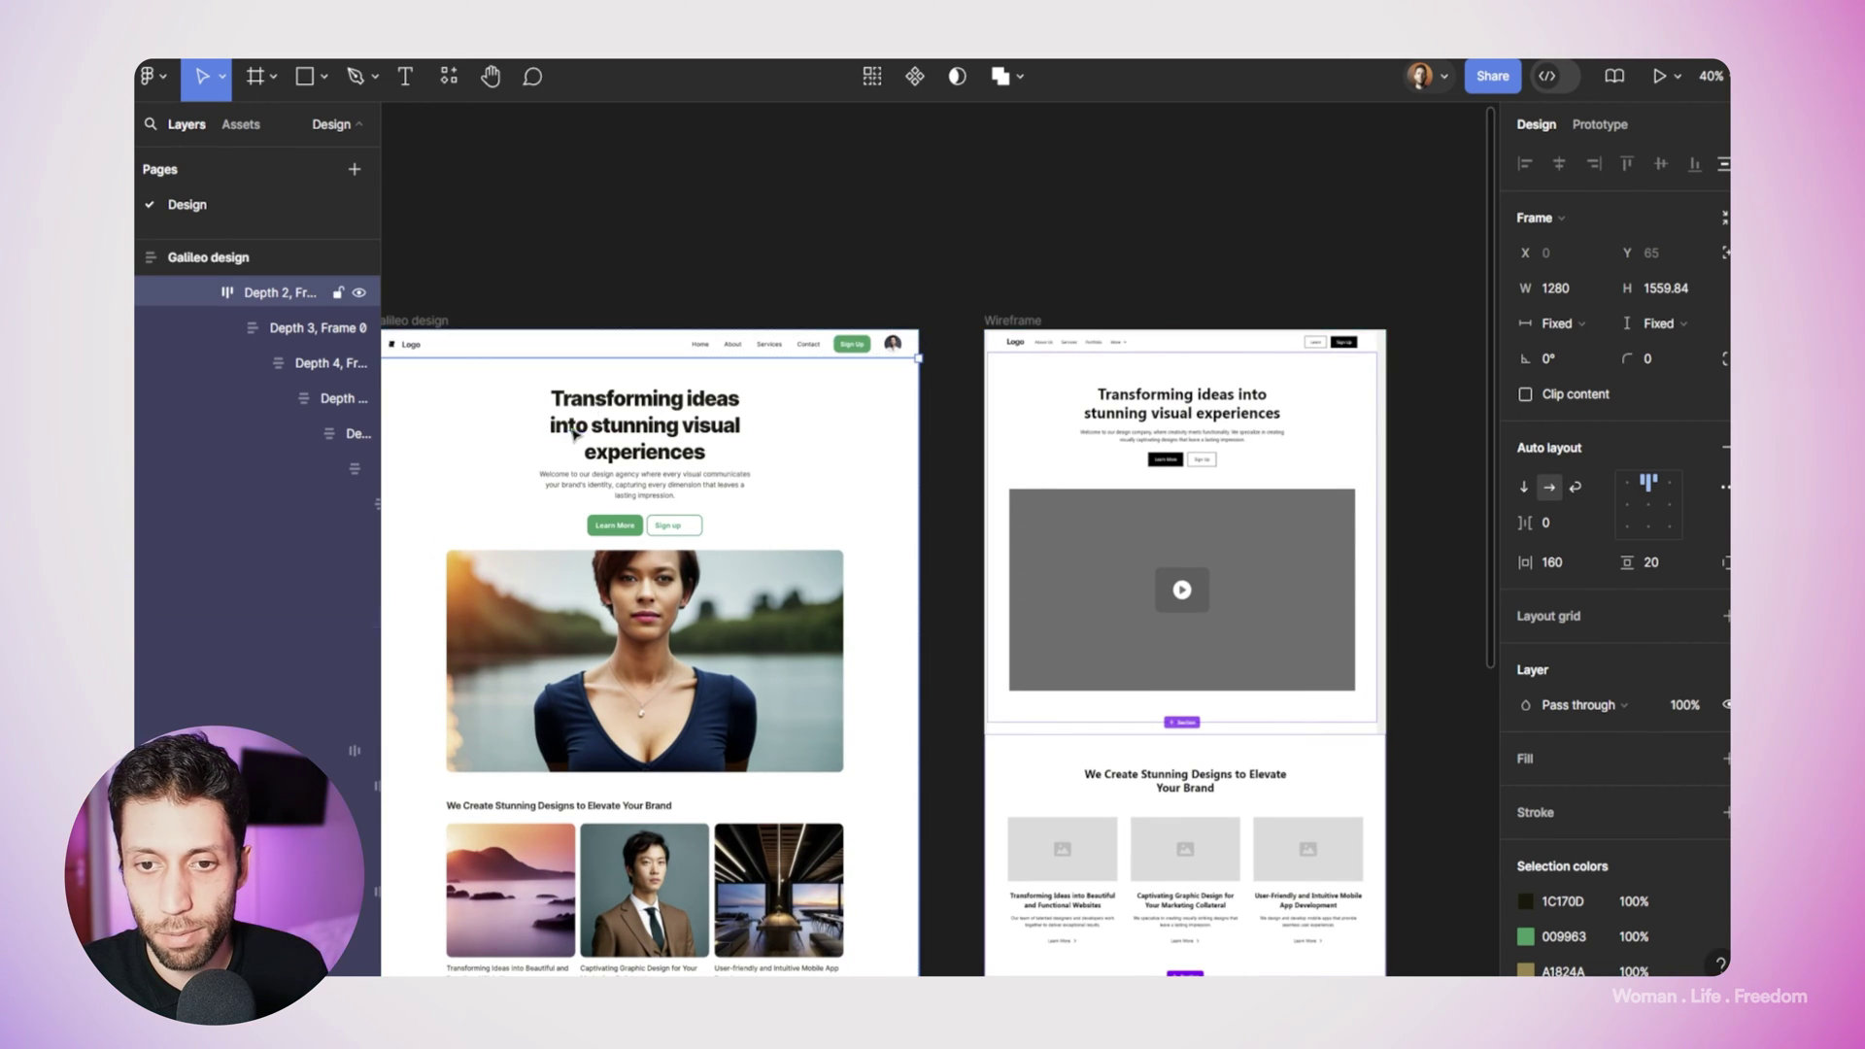
pyautogui.scroll(5, 710, 371)
pyautogui.scroll(-3, 694, 433)
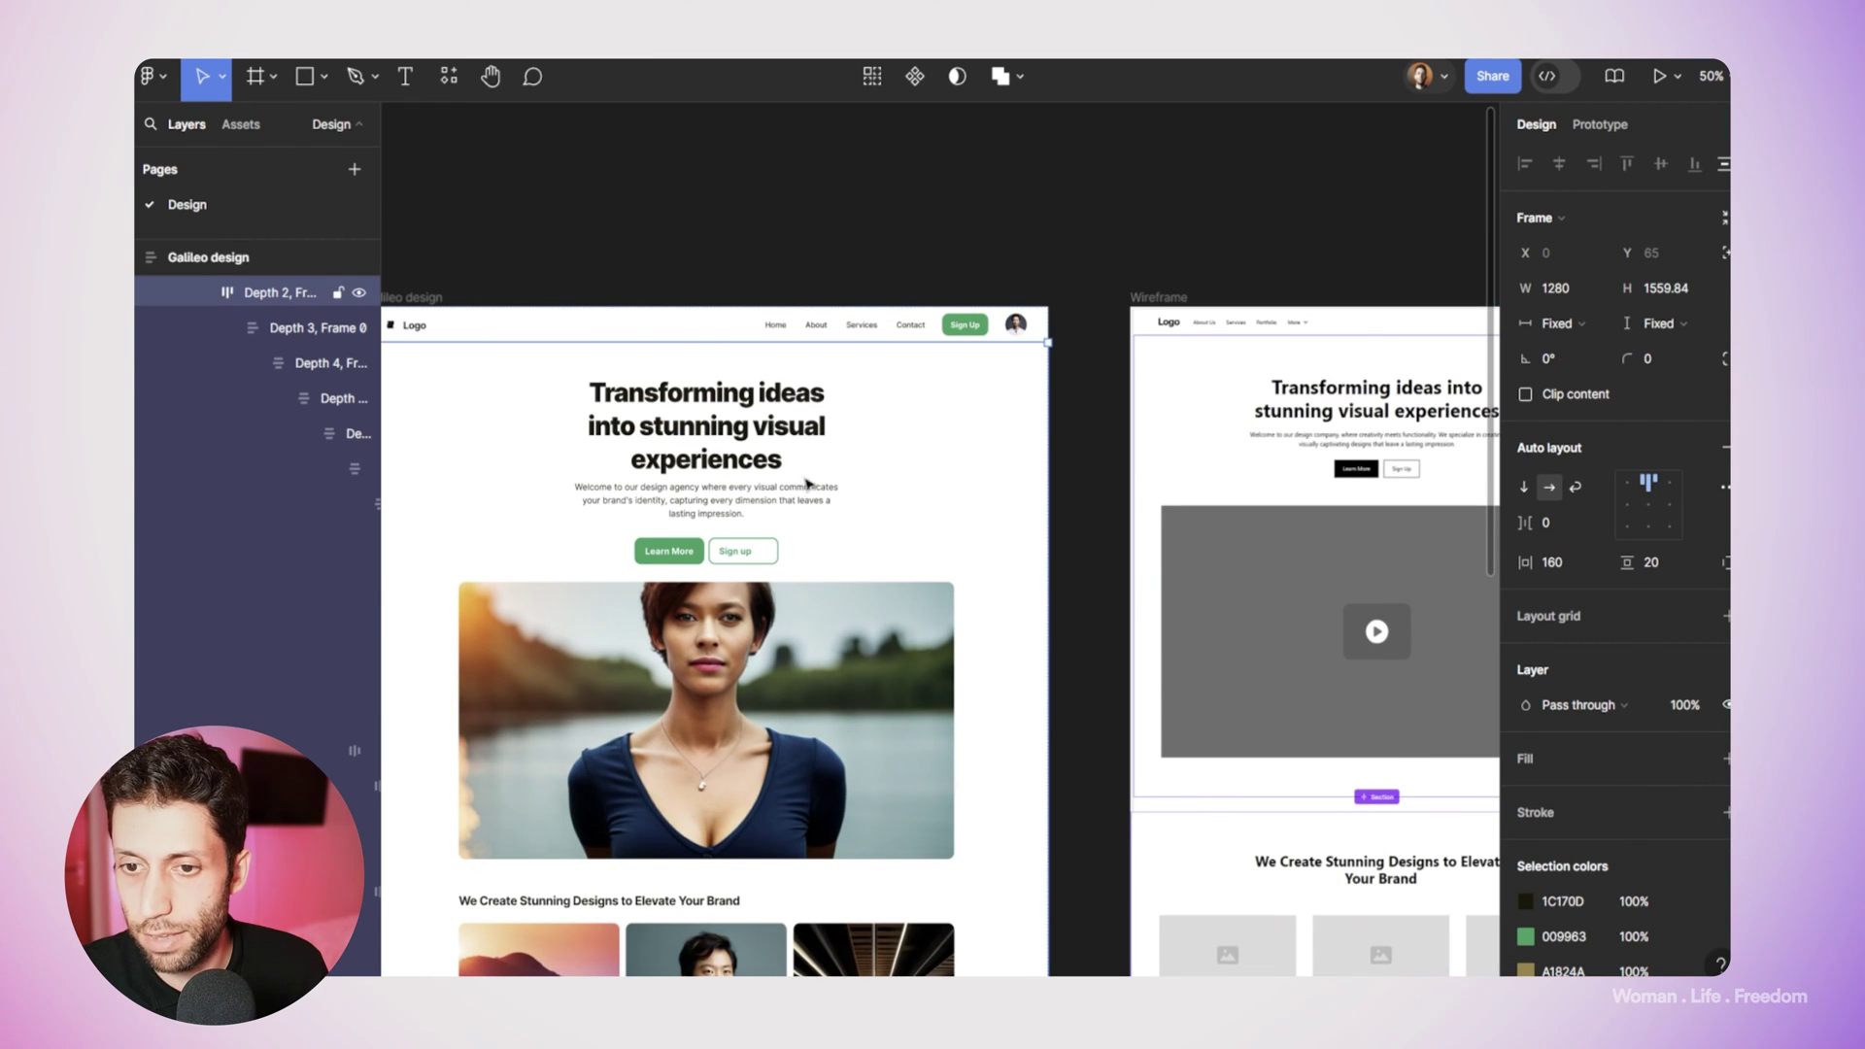
pyautogui.scroll(-2, 1034, 486)
pyautogui.scroll(-3, 845, 403)
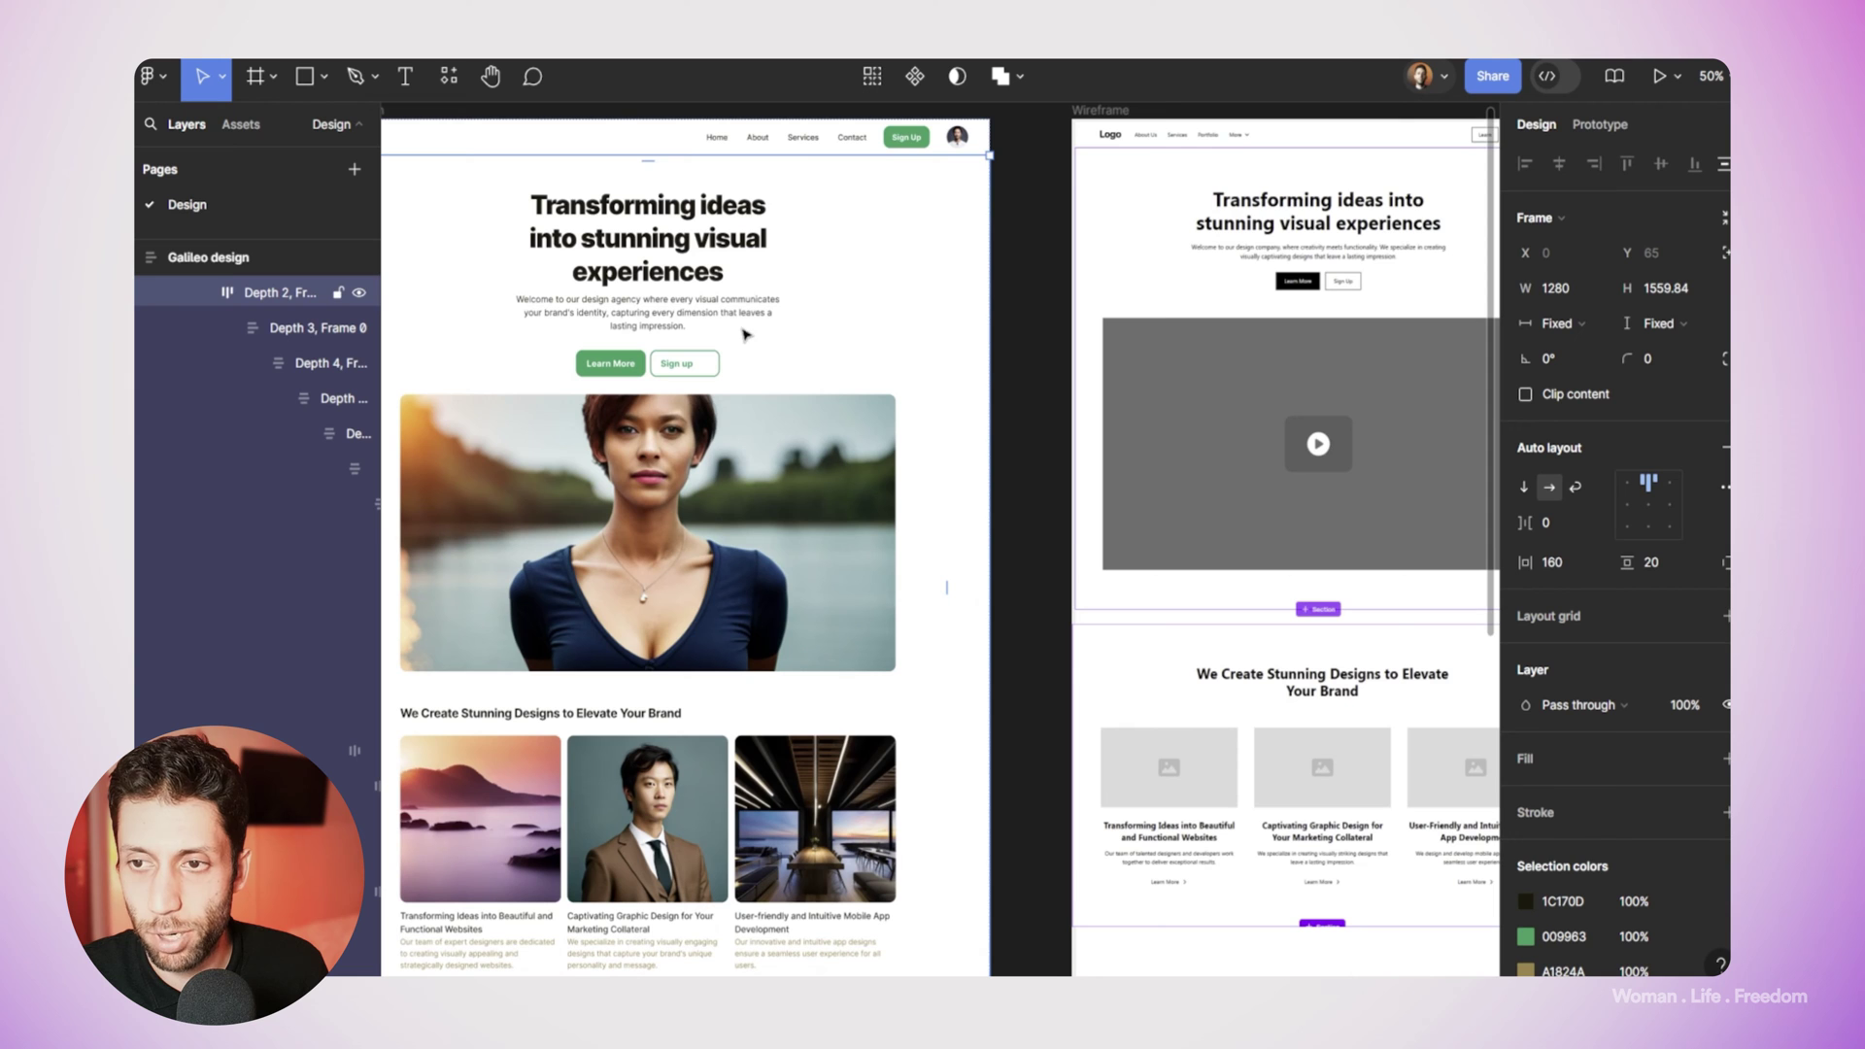
pyautogui.scroll(-4, 856, 427)
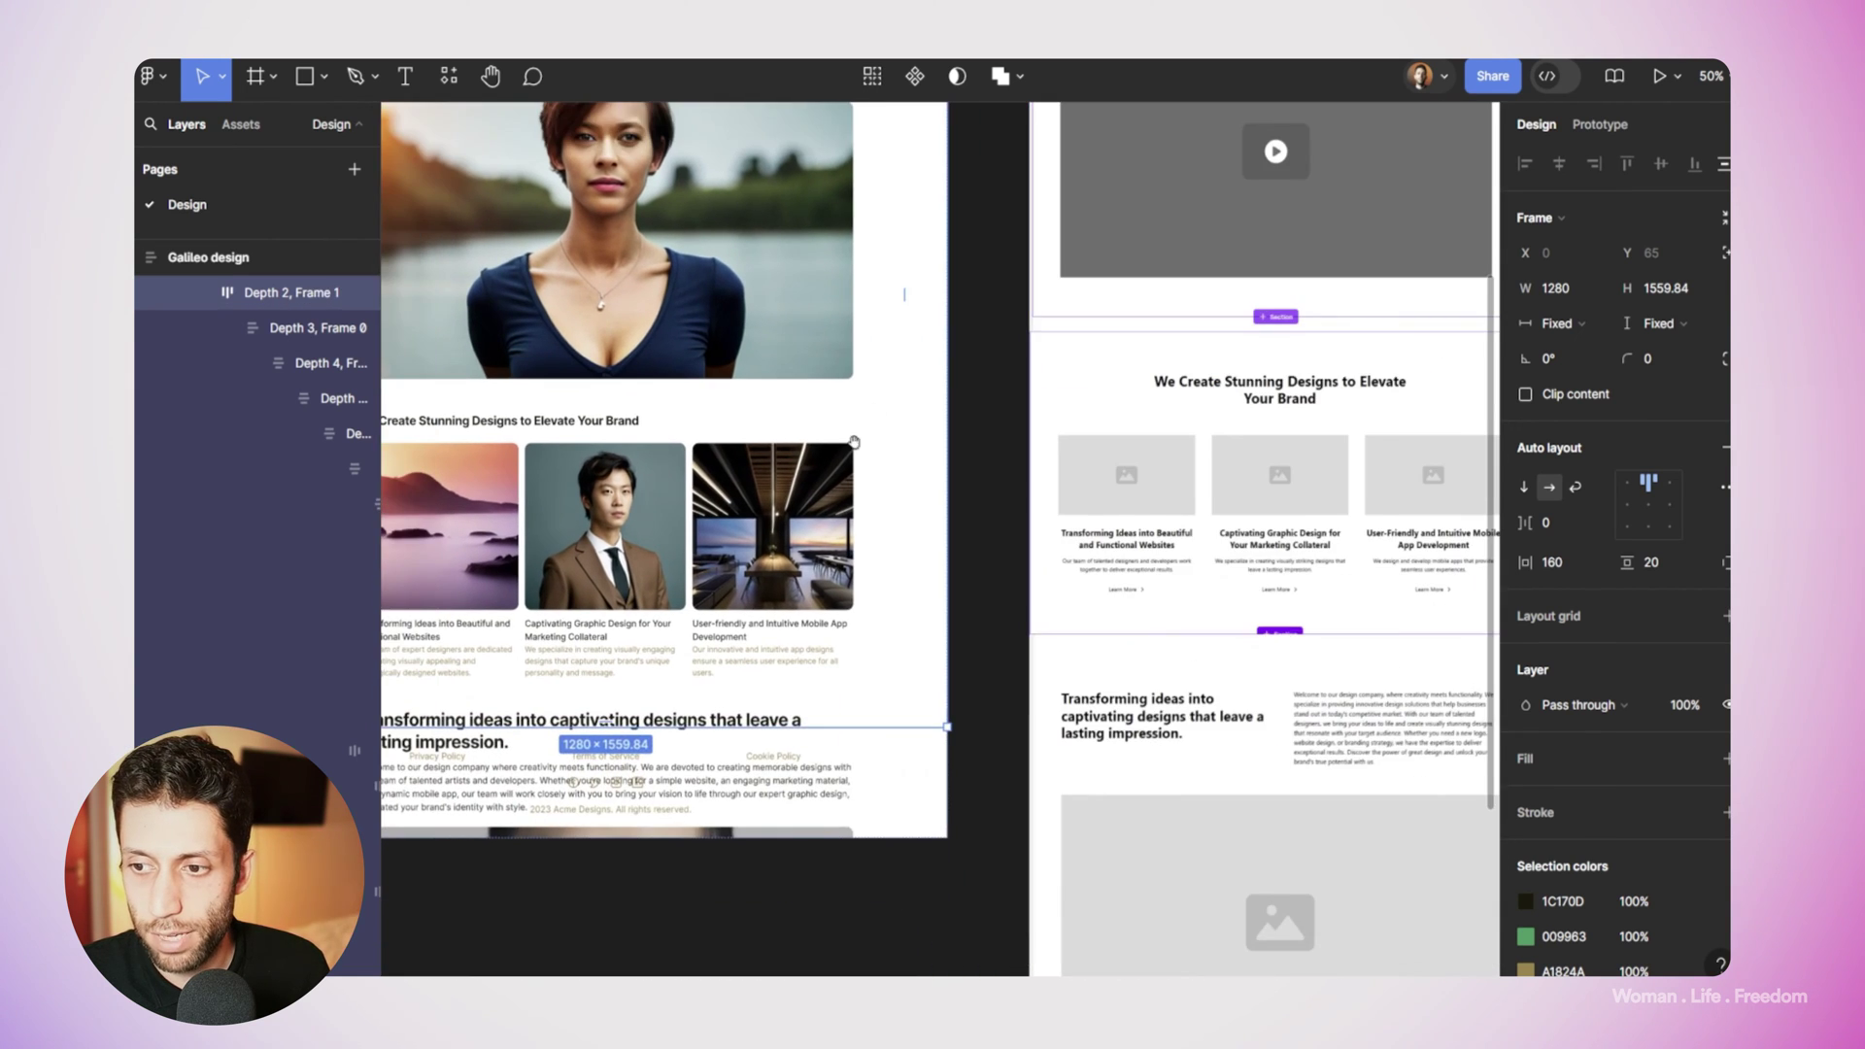
pyautogui.scroll(-1, 860, 423)
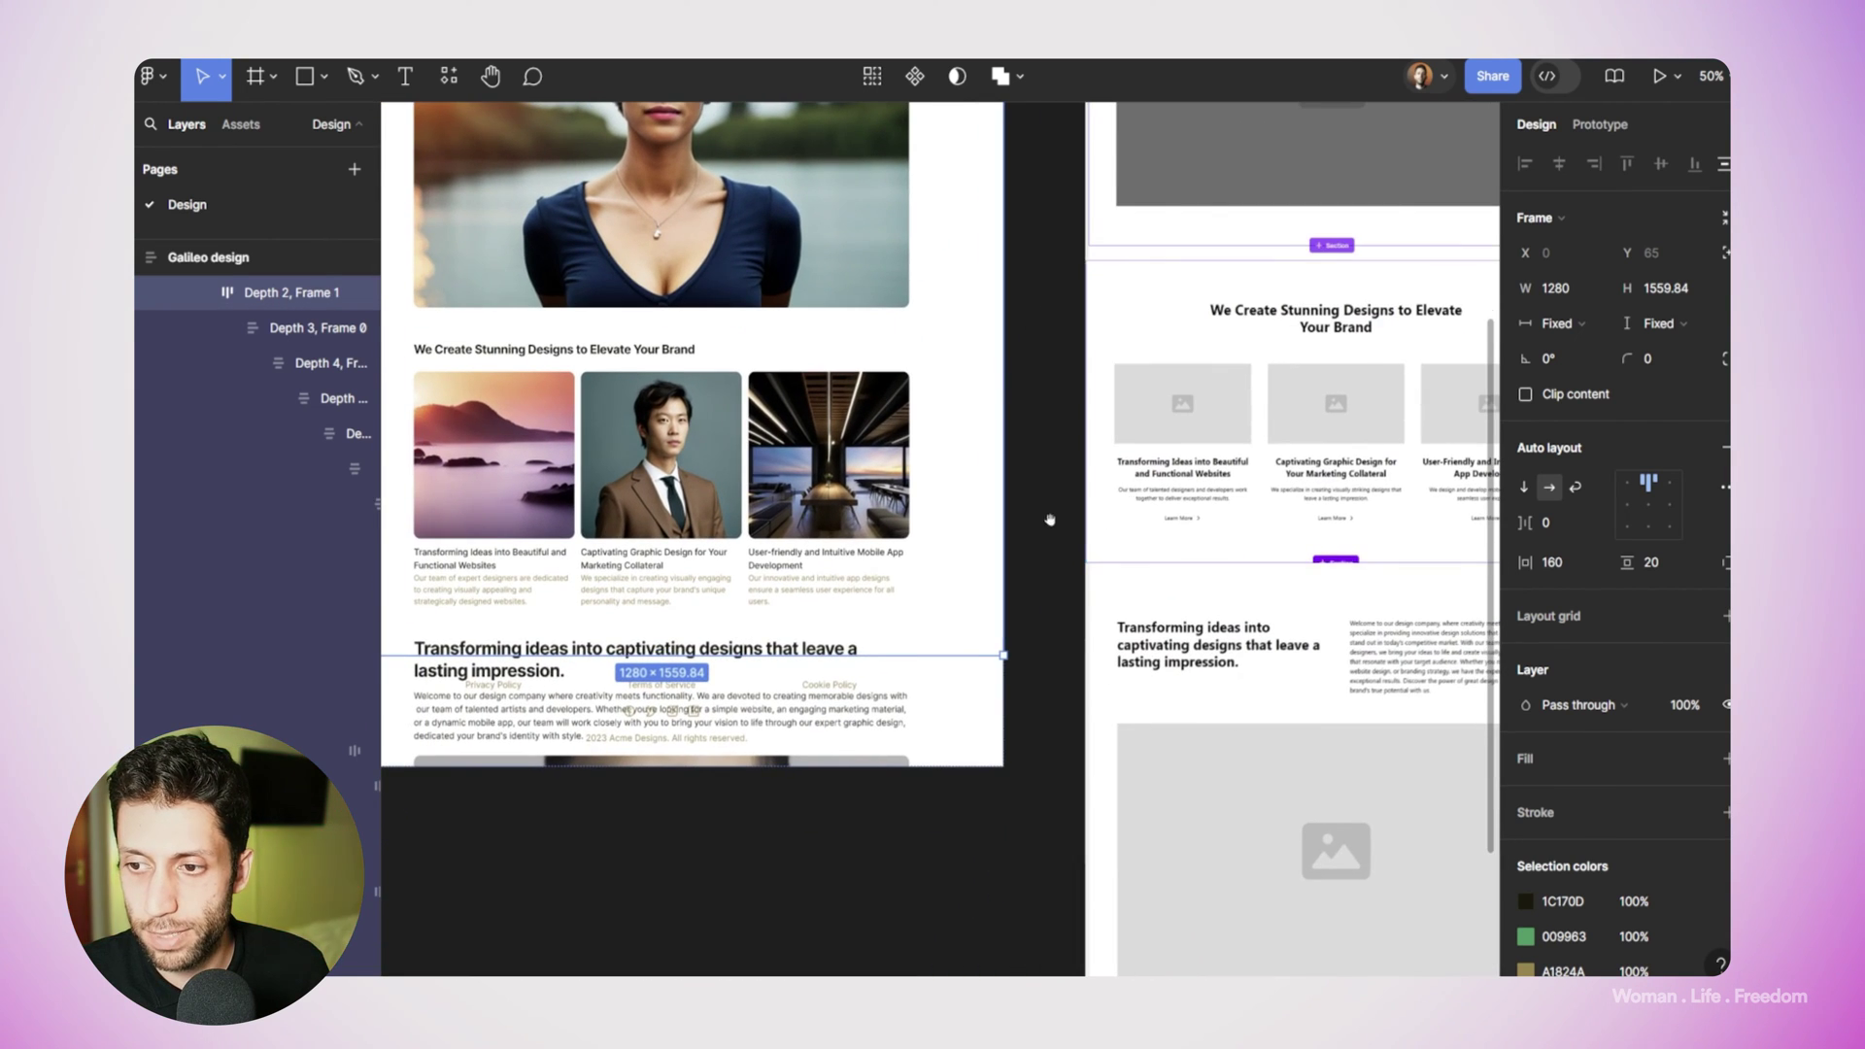
pyautogui.hscroll(1, 1048, 520)
pyautogui.scroll(-1, 1050, 520)
pyautogui.scroll(-1, 1074, 457)
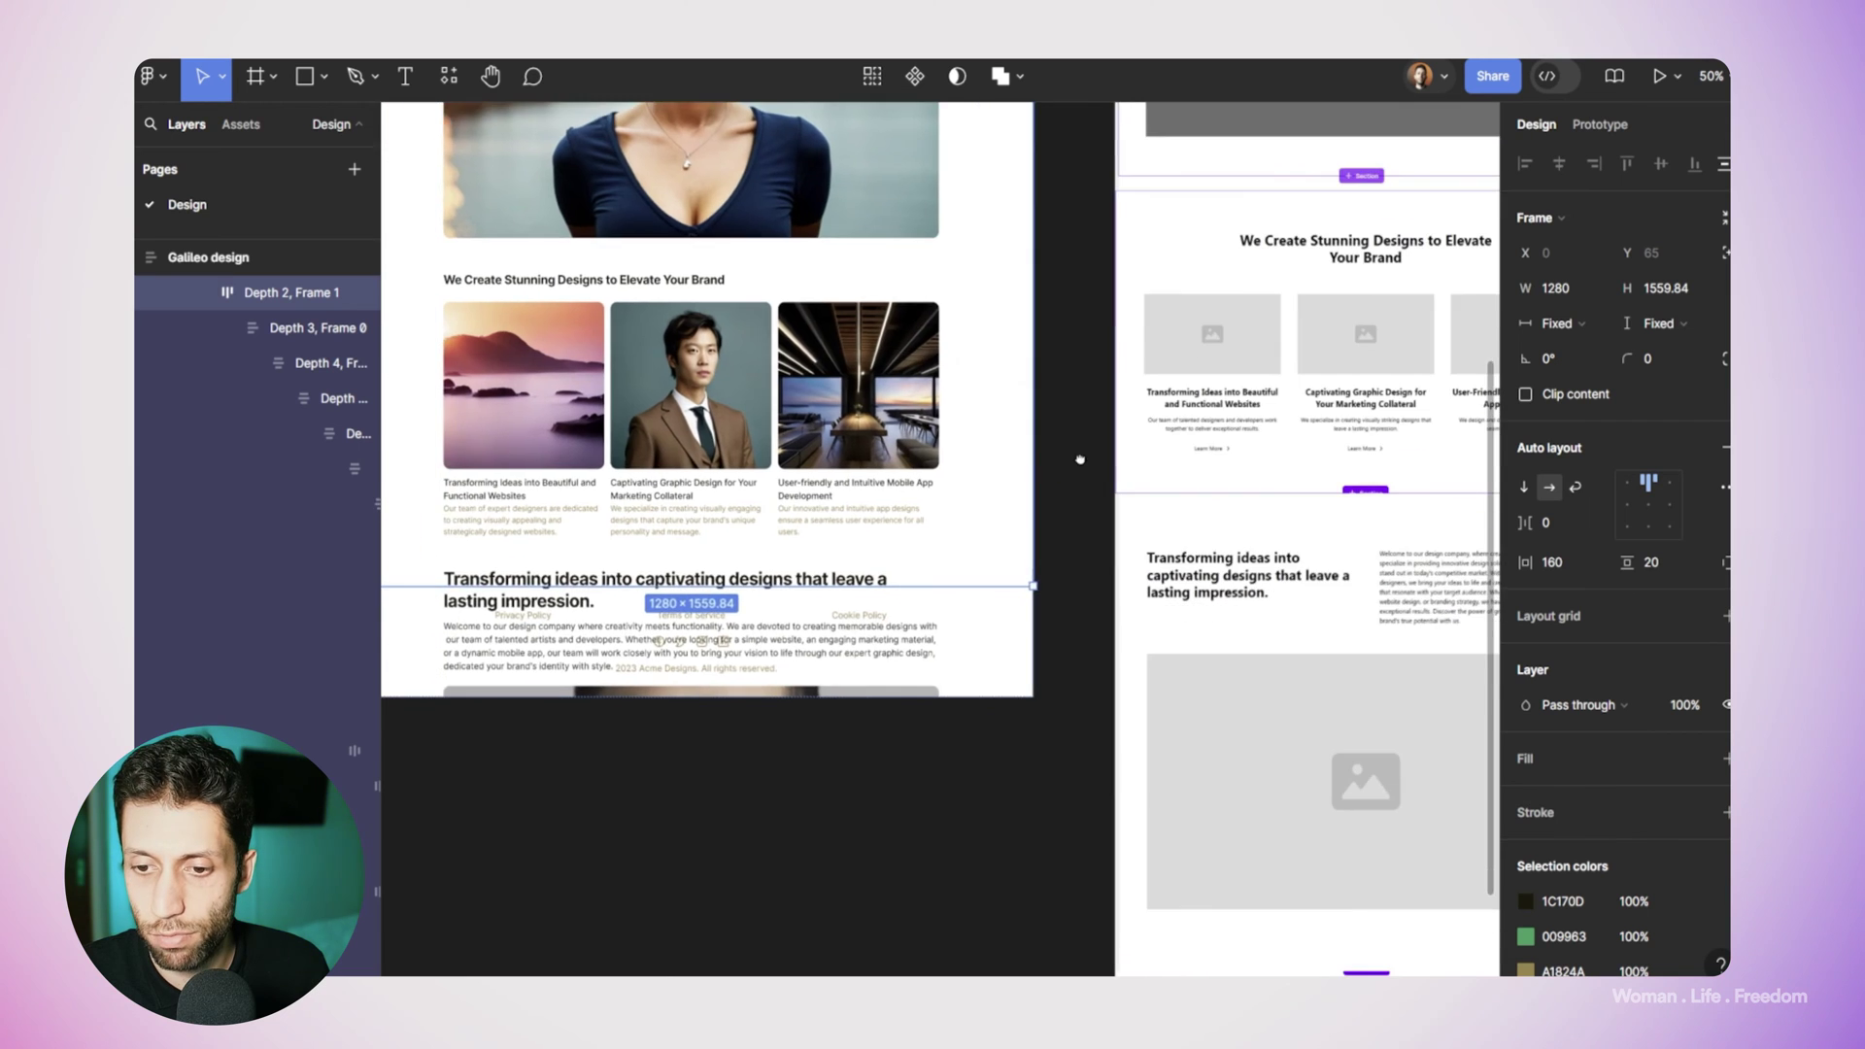
pyautogui.scroll(-5, 1074, 457)
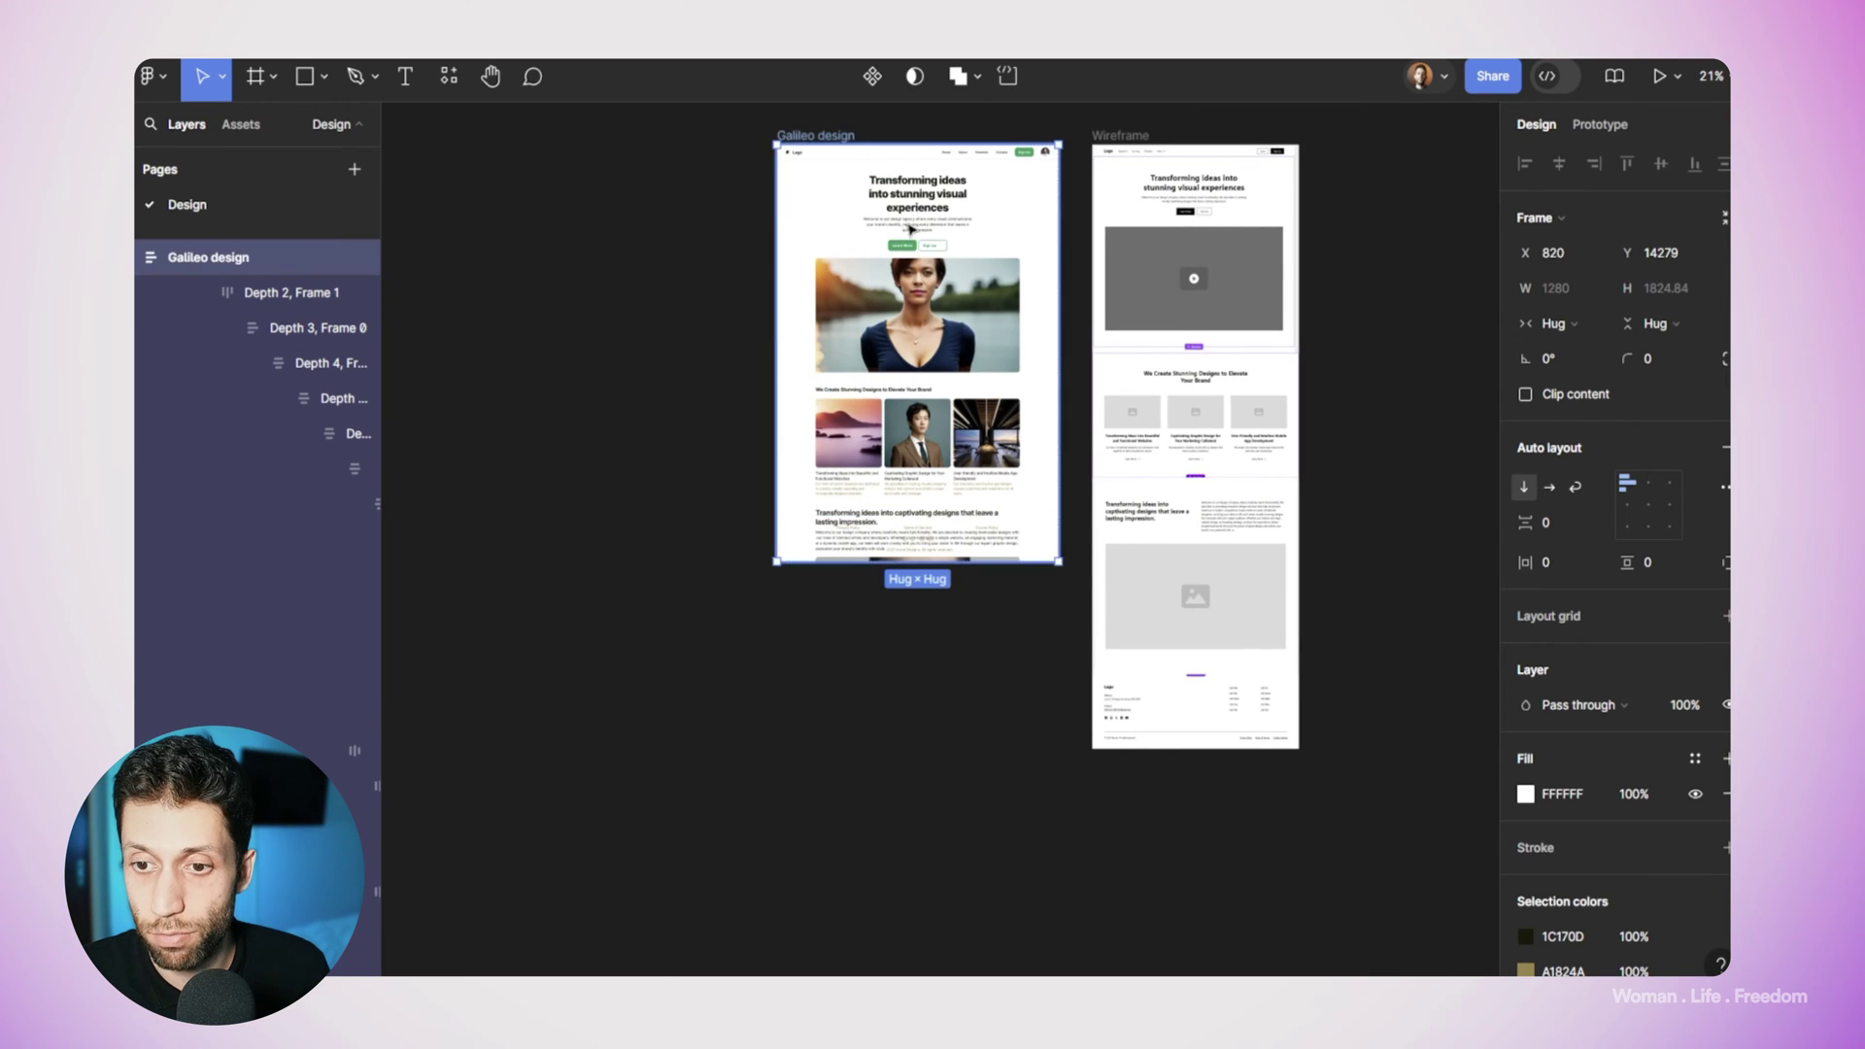
pyautogui.click(1139, 583)
pyautogui.hscroll(-2, 1139, 583)
pyautogui.hscroll(2, 1139, 582)
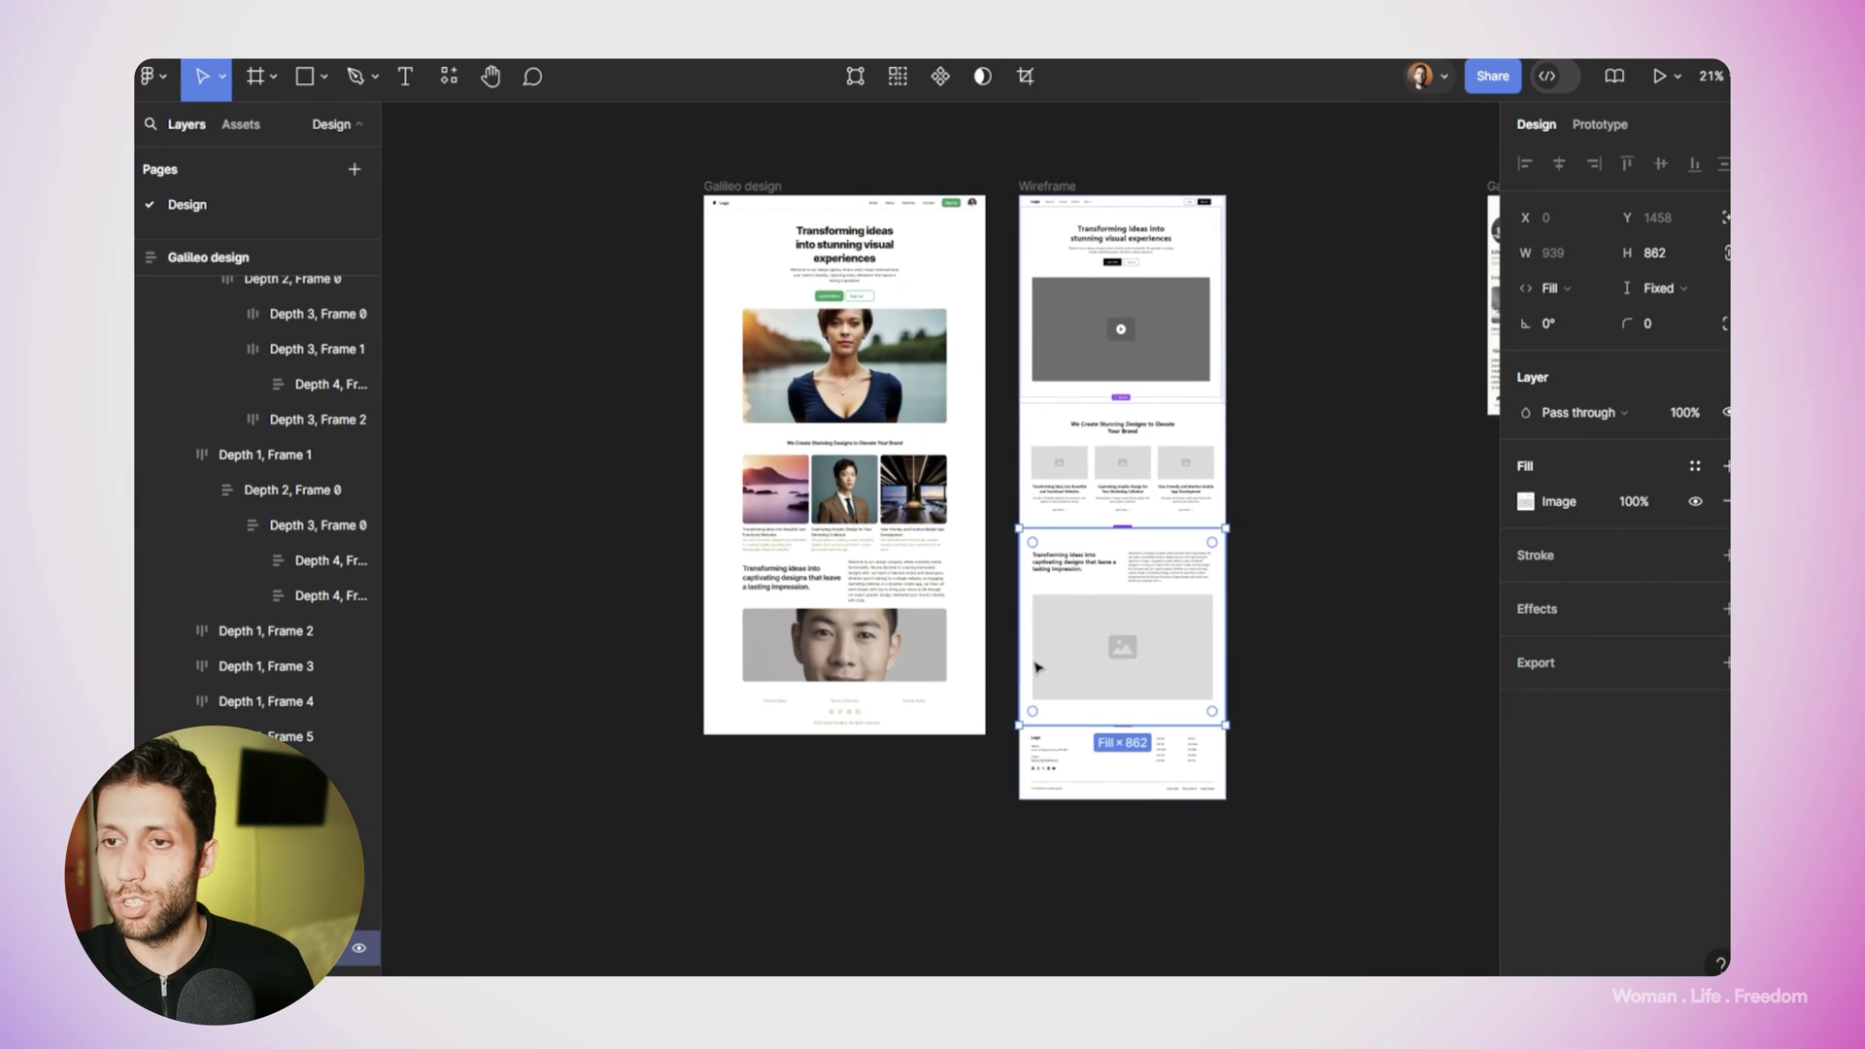
pyautogui.scroll(3, 961, 463)
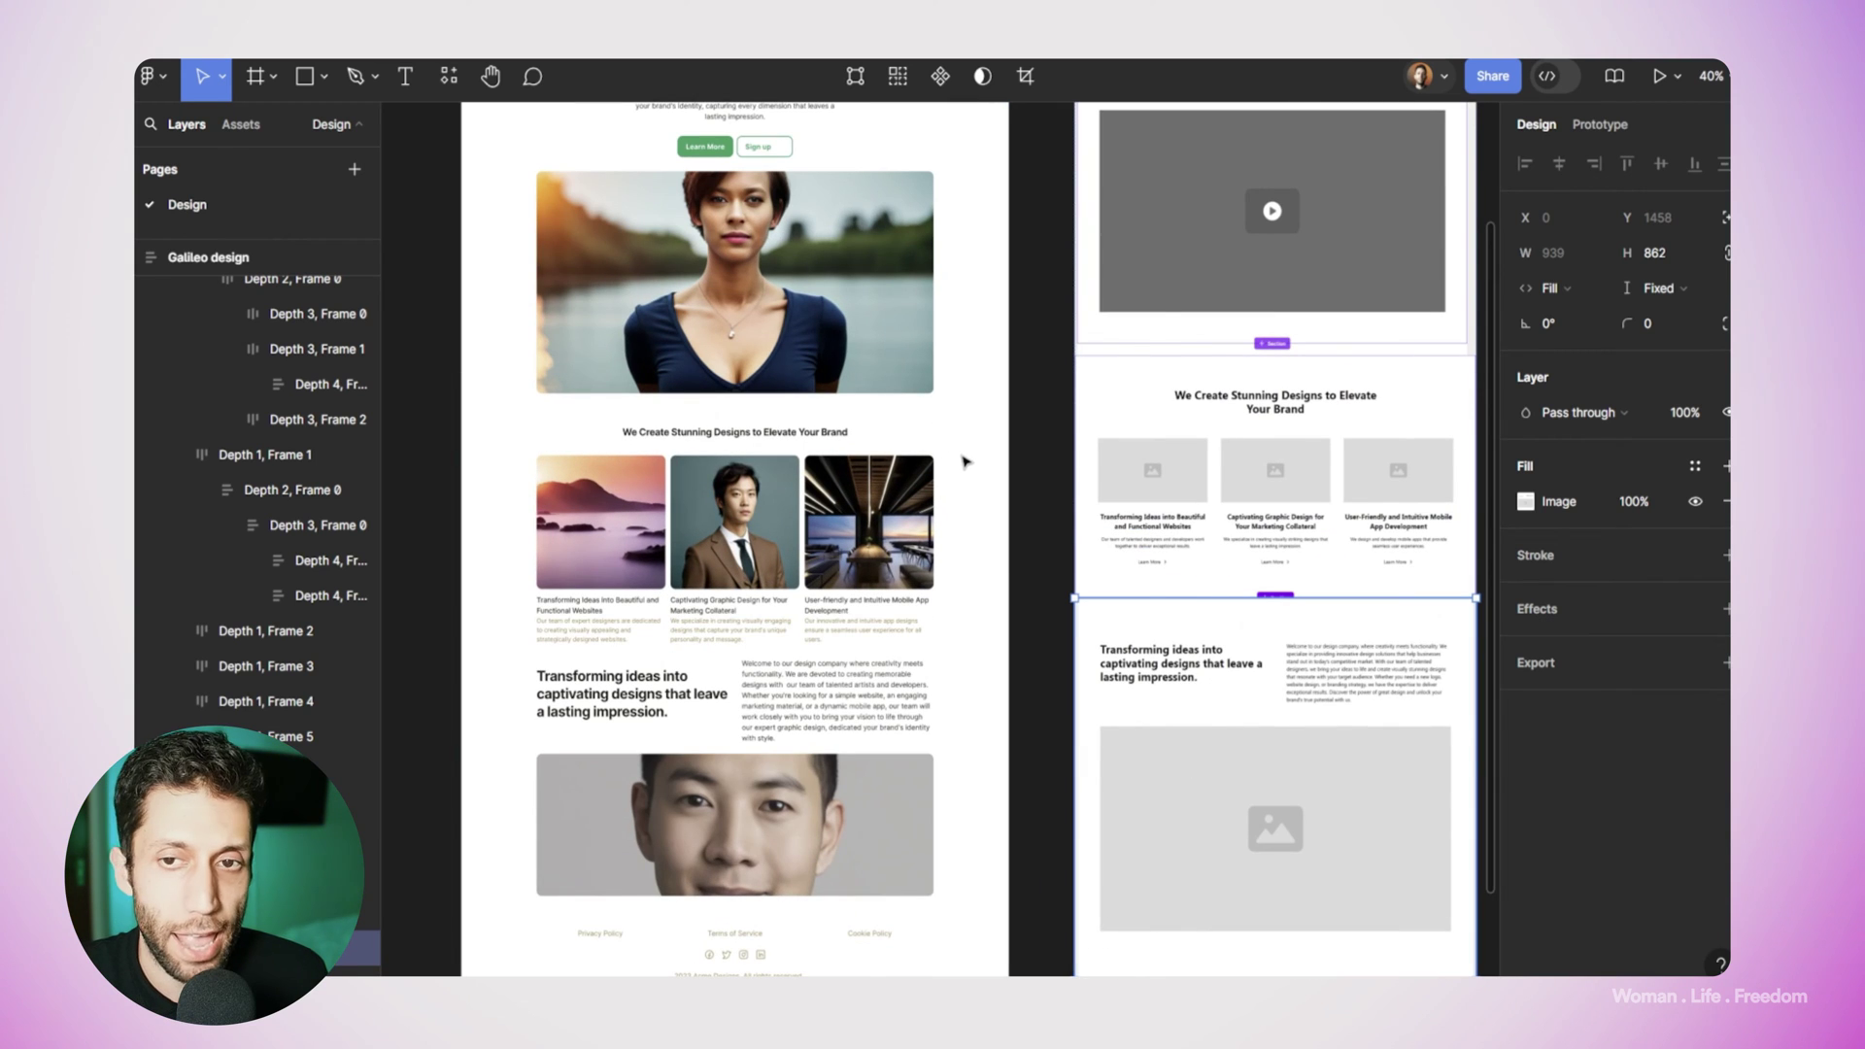
pyautogui.scroll(-2, 1017, 418)
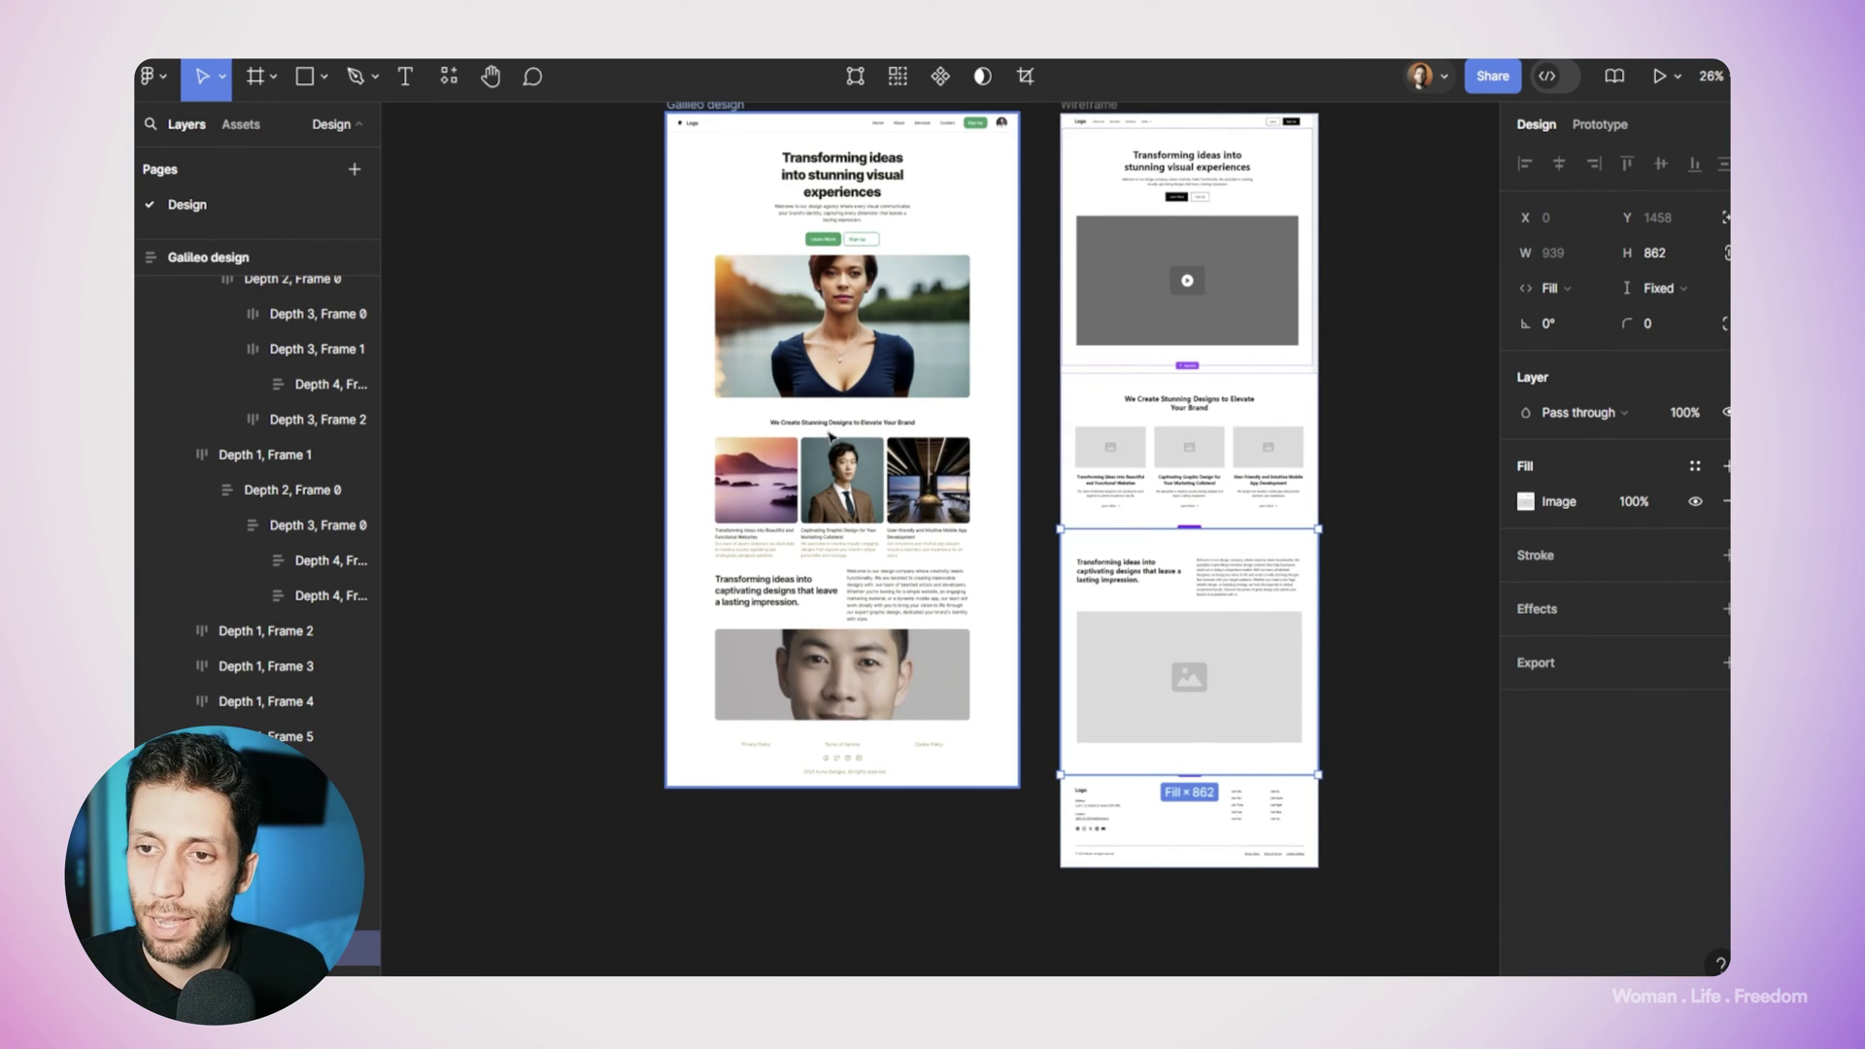
pyautogui.click(613, 333)
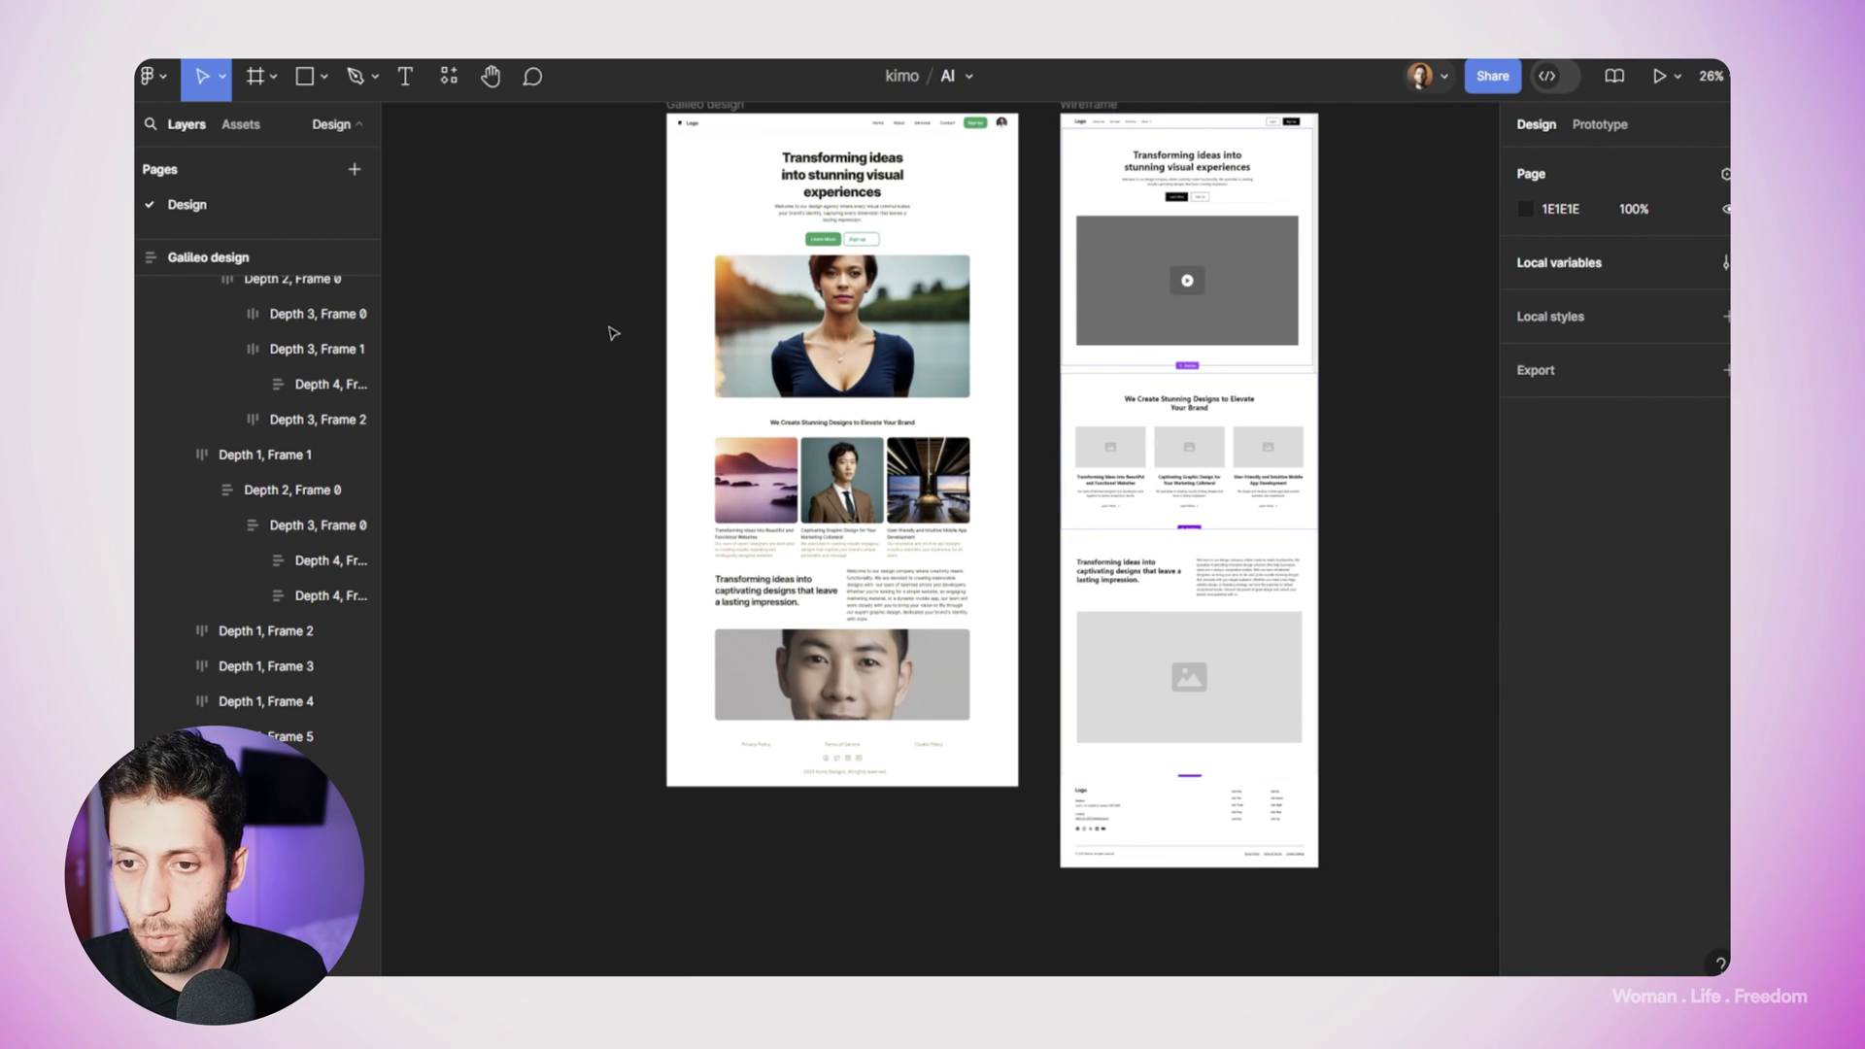
pyautogui.hscroll(3, 612, 332)
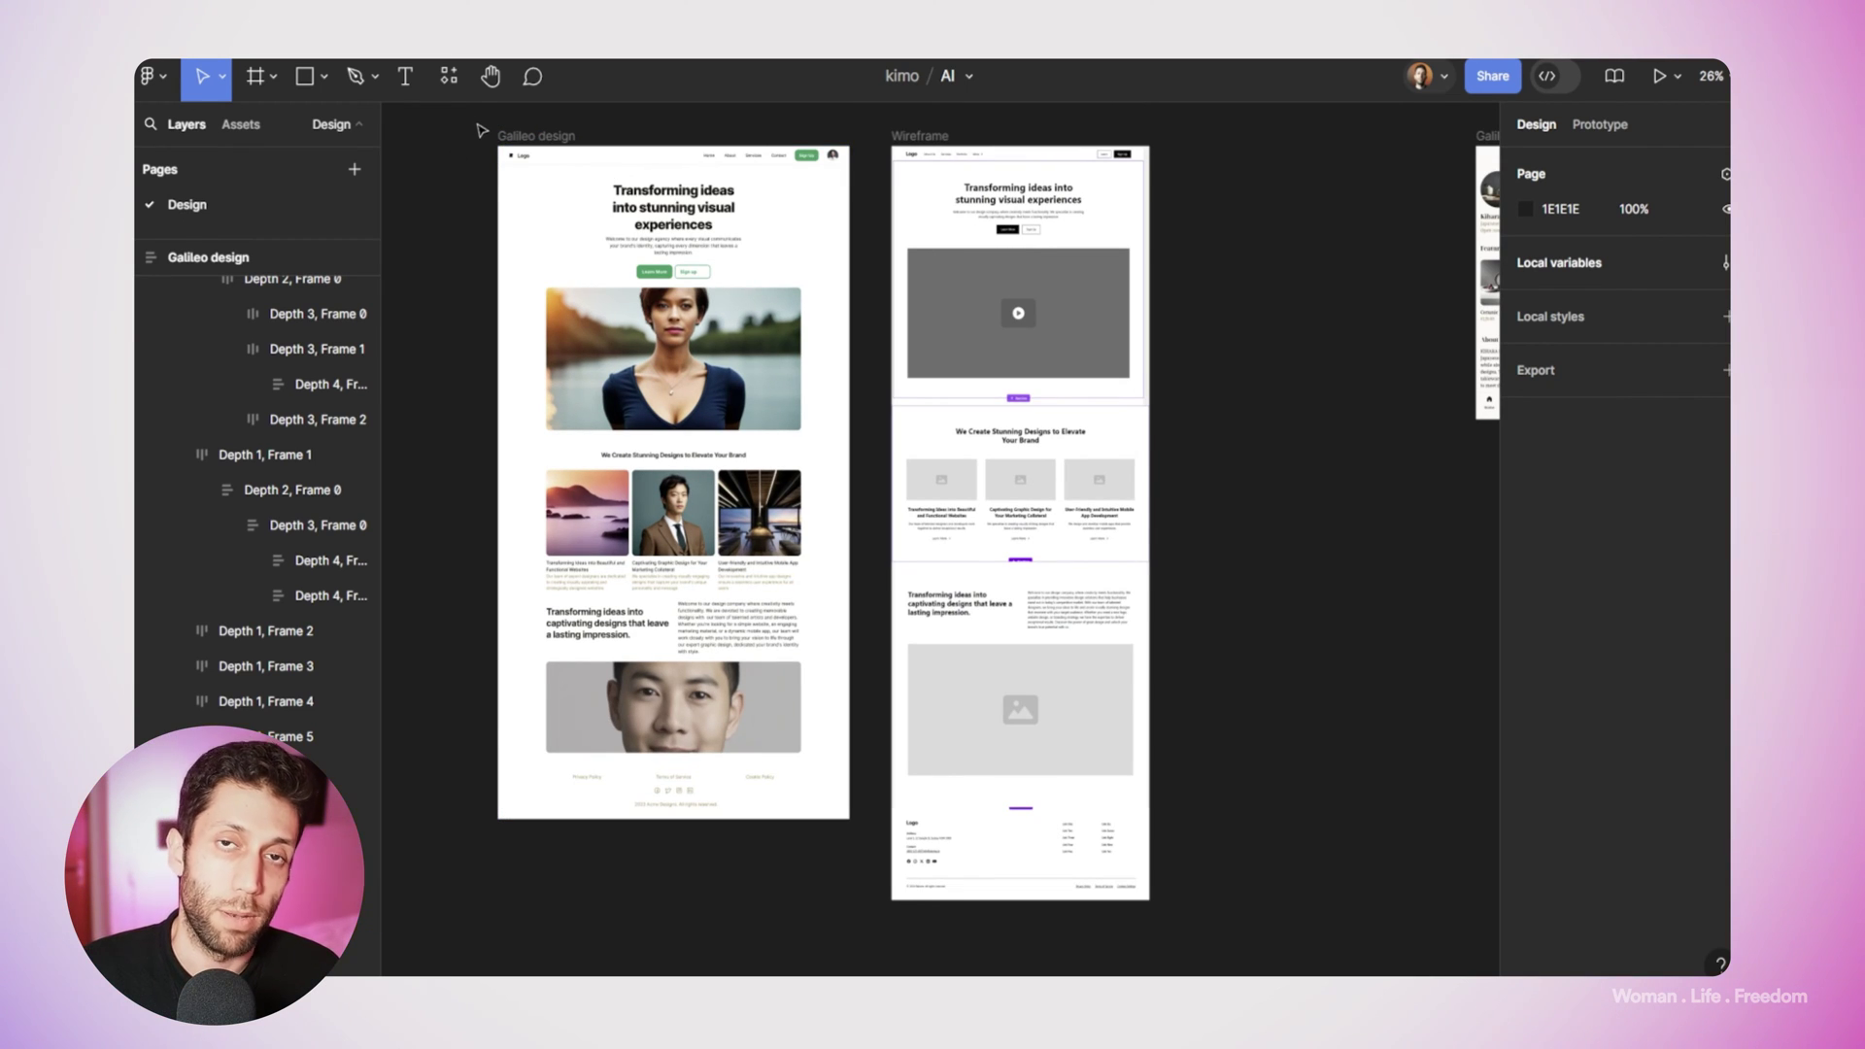
# Find and run the Figma to HTML with Framer plugin from Resources.
pyautogui.click(455, 83)
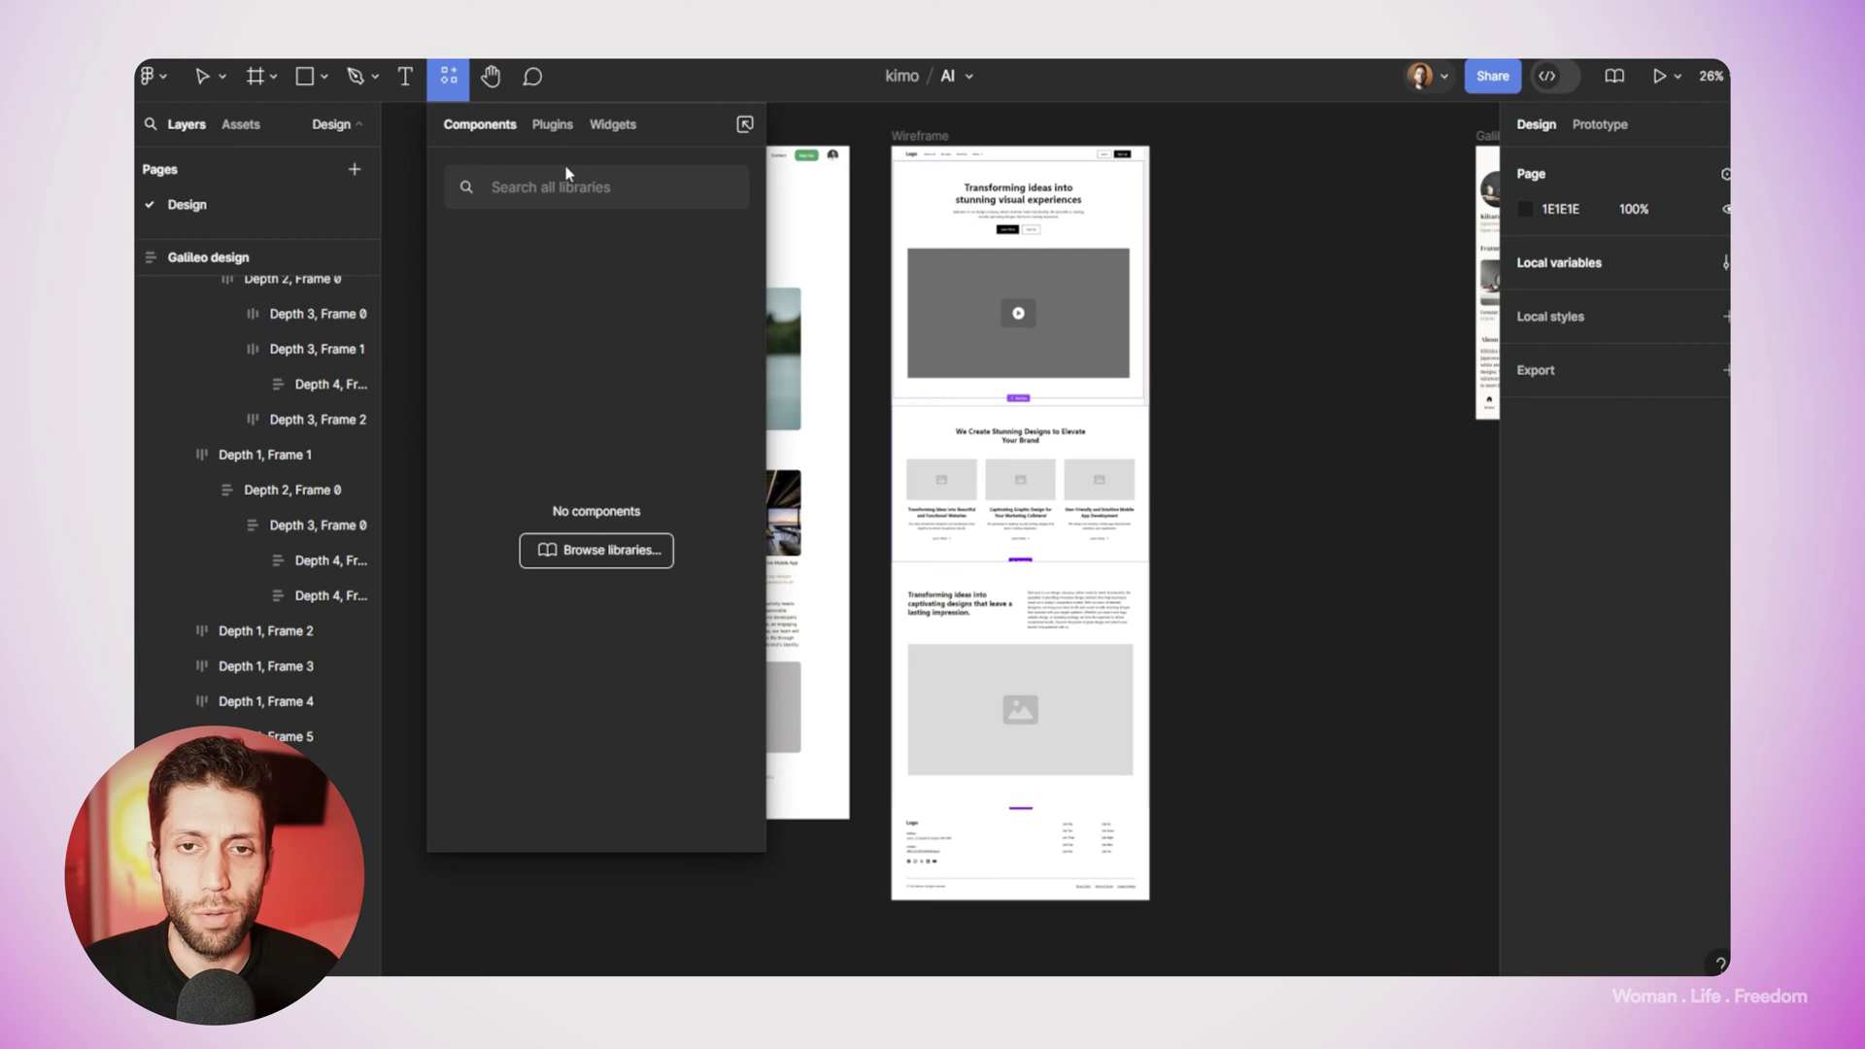
pyautogui.click(549, 128)
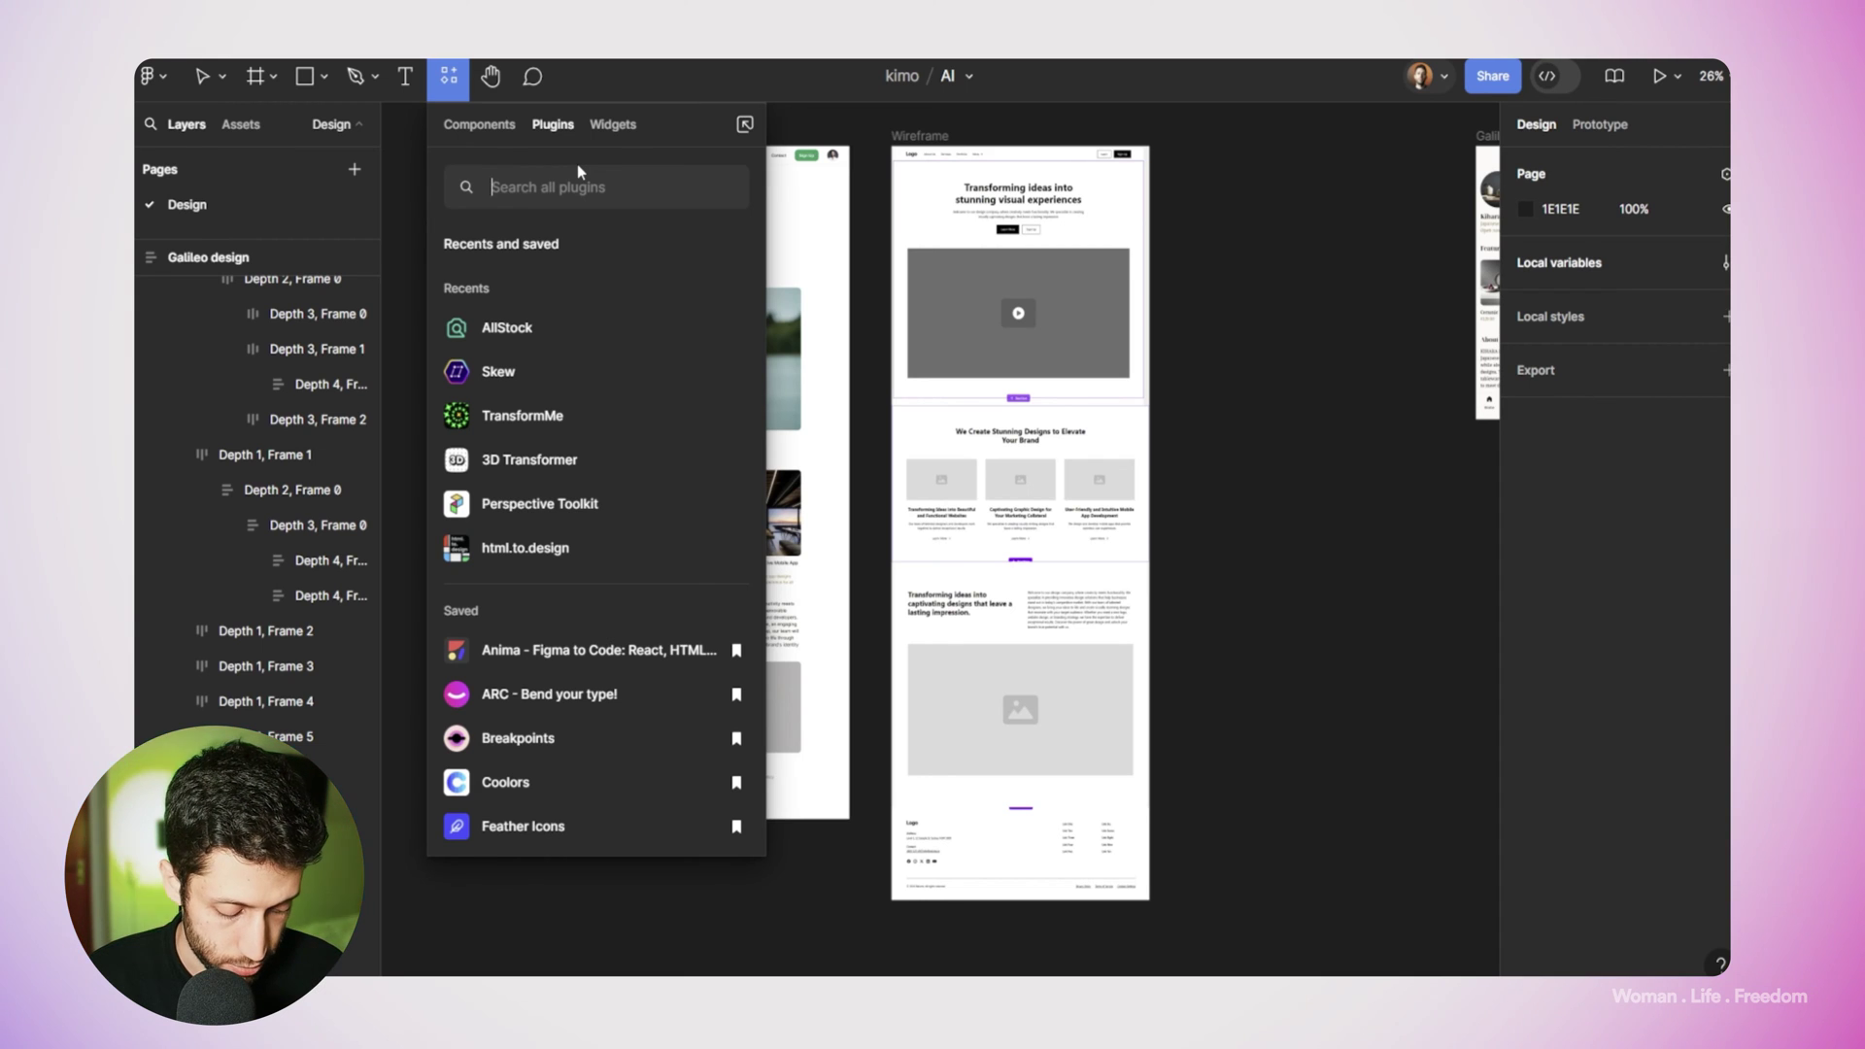
pyautogui.write('Figm')
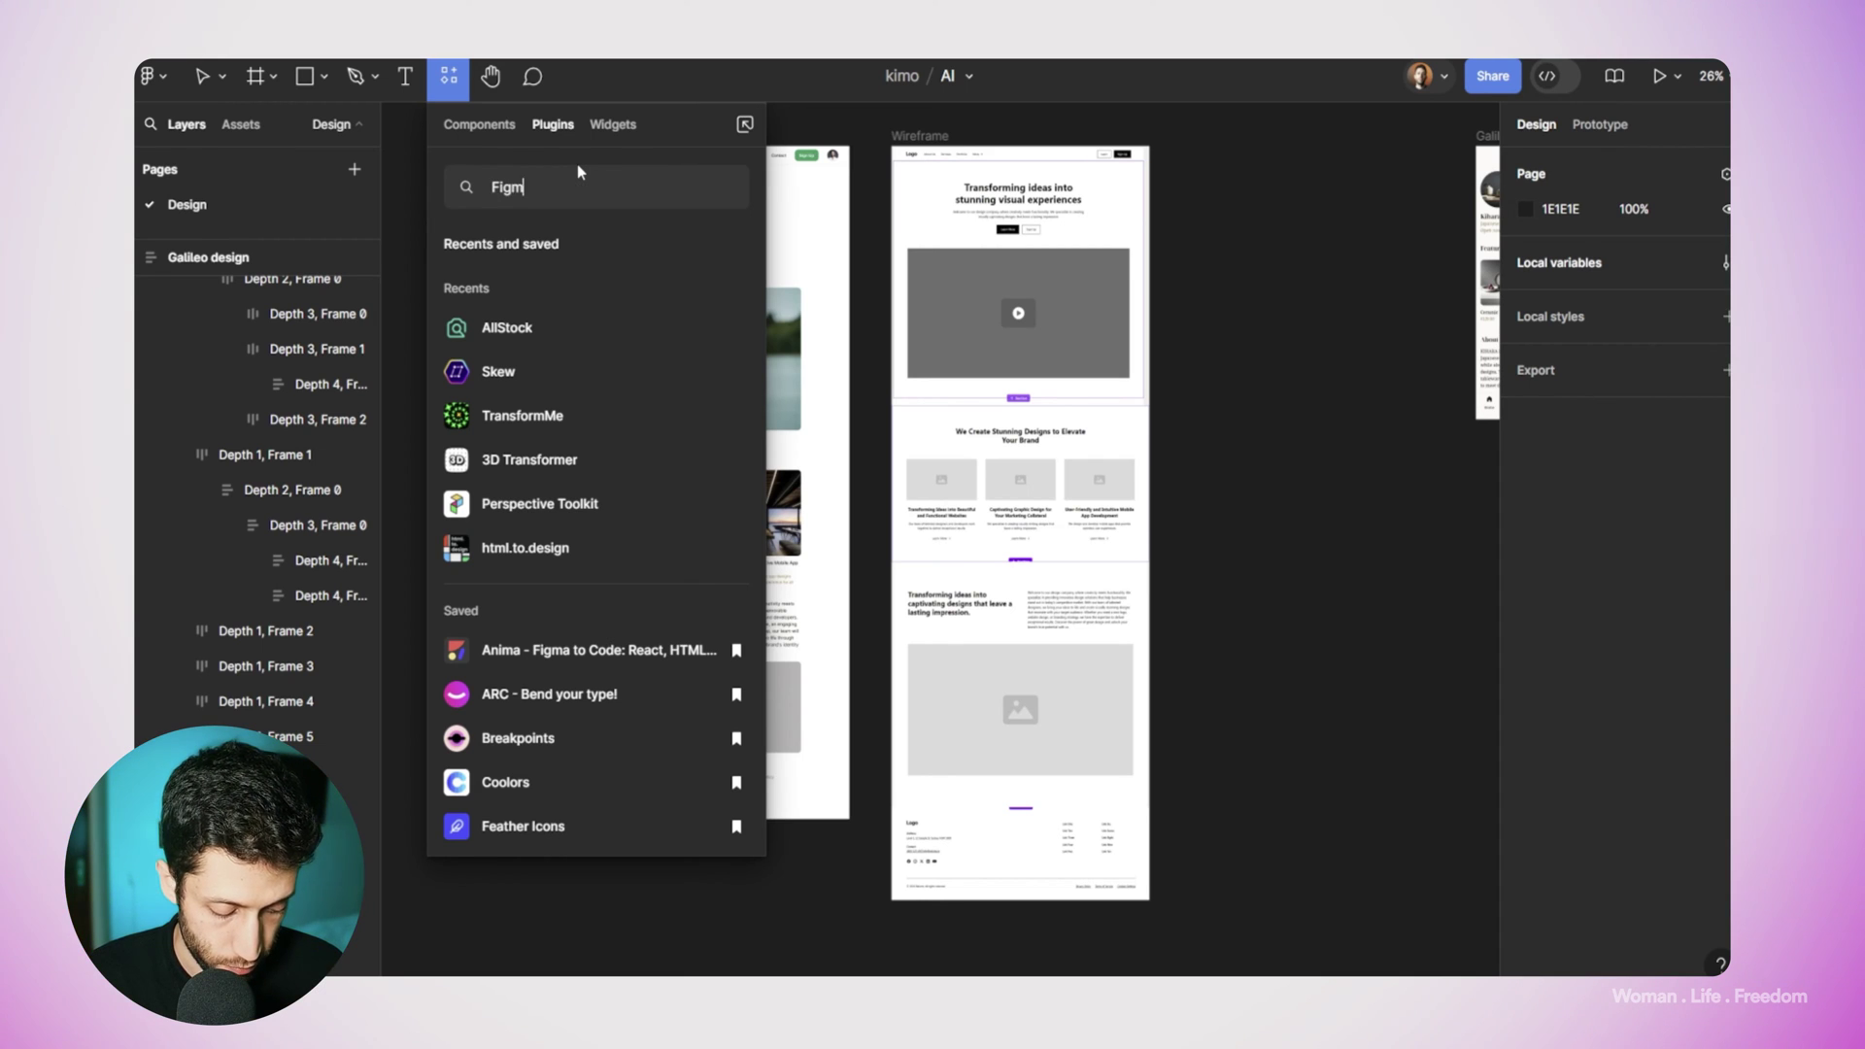
pyautogui.write('a to framer')
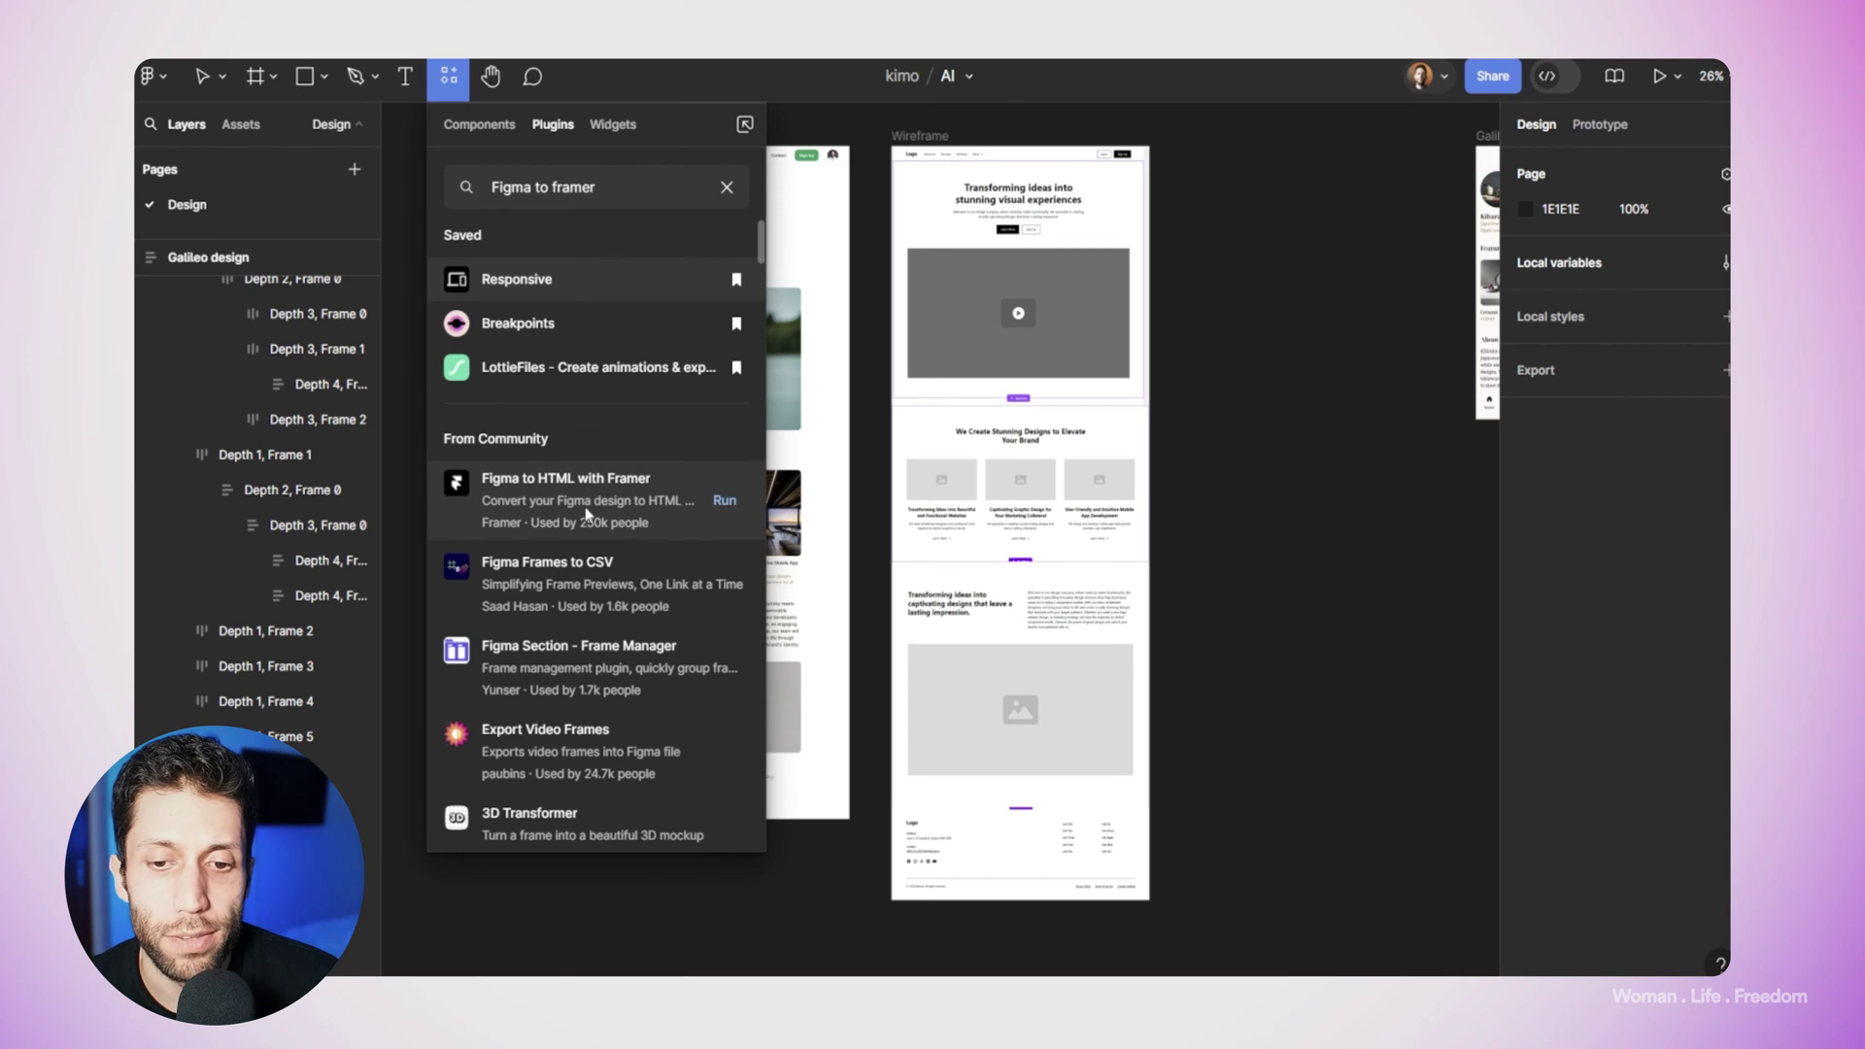
pyautogui.click(716, 500)
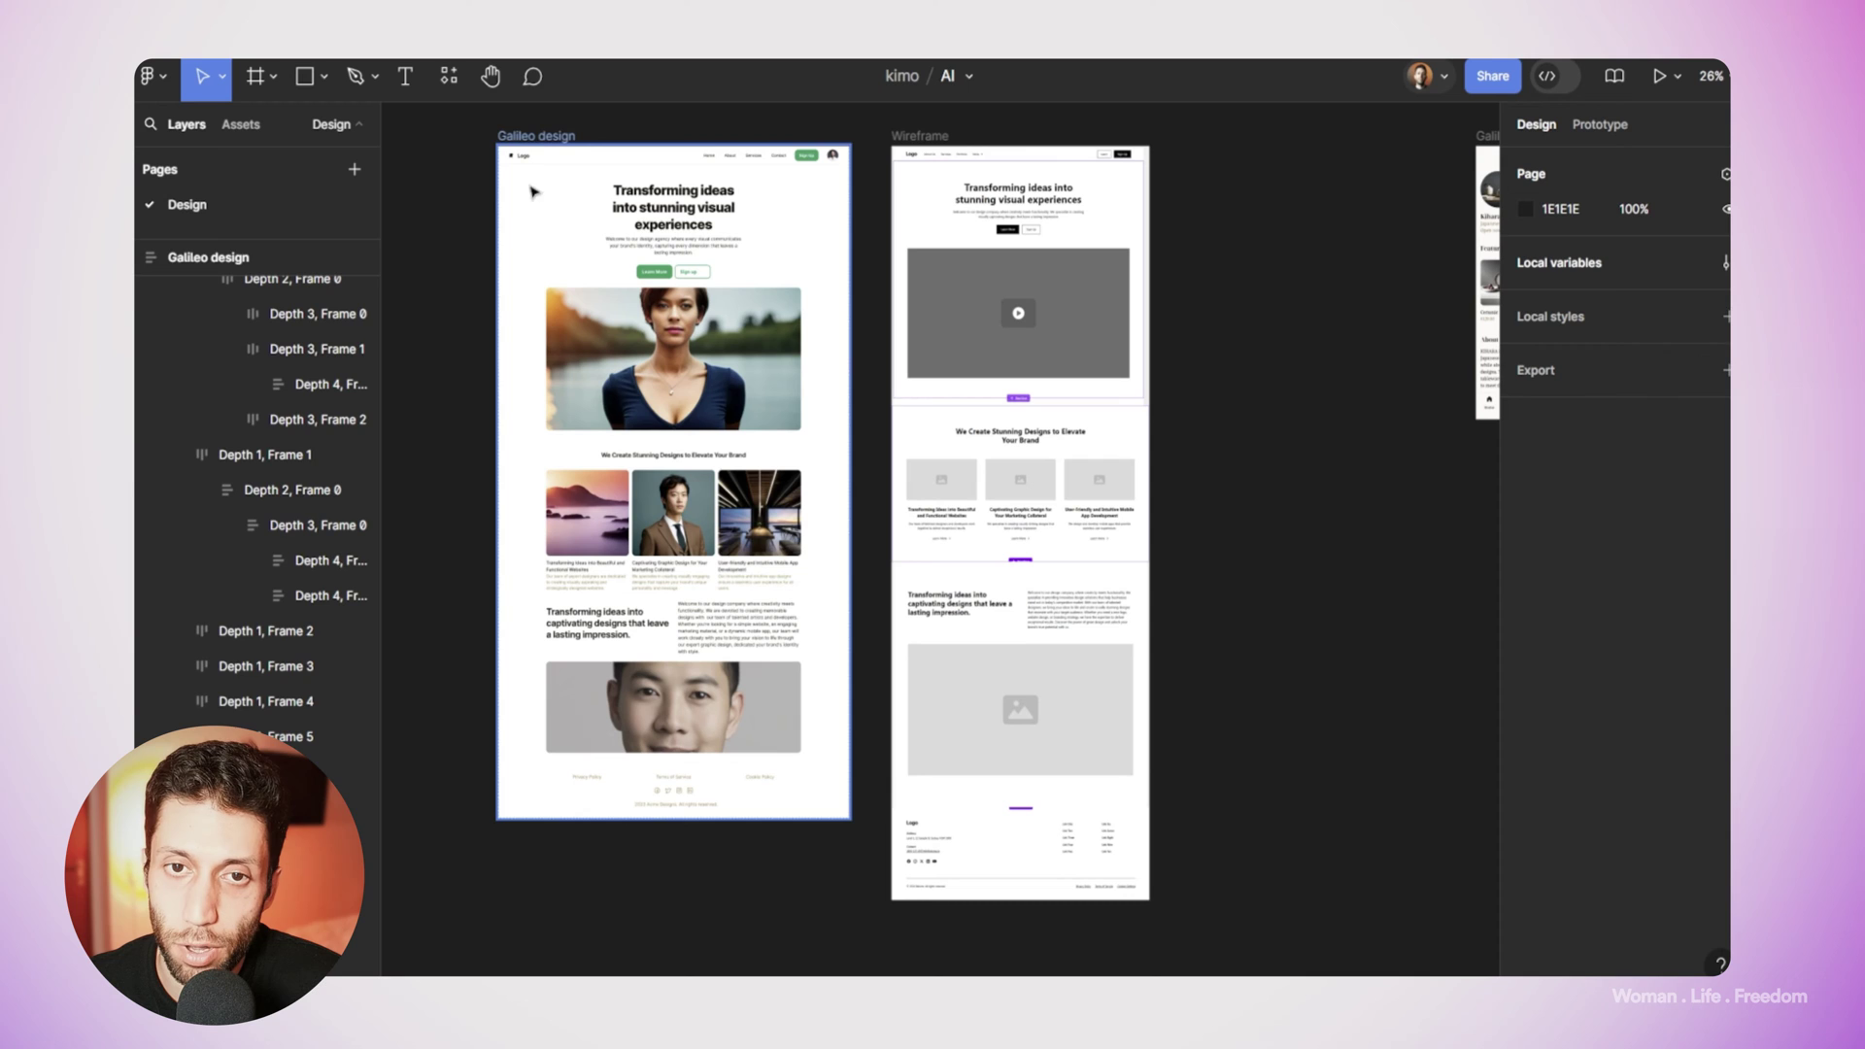
# Select the Galileo design frame, rerun the plugin, and copy its layers to the clipboard.
pyautogui.click(534, 138)
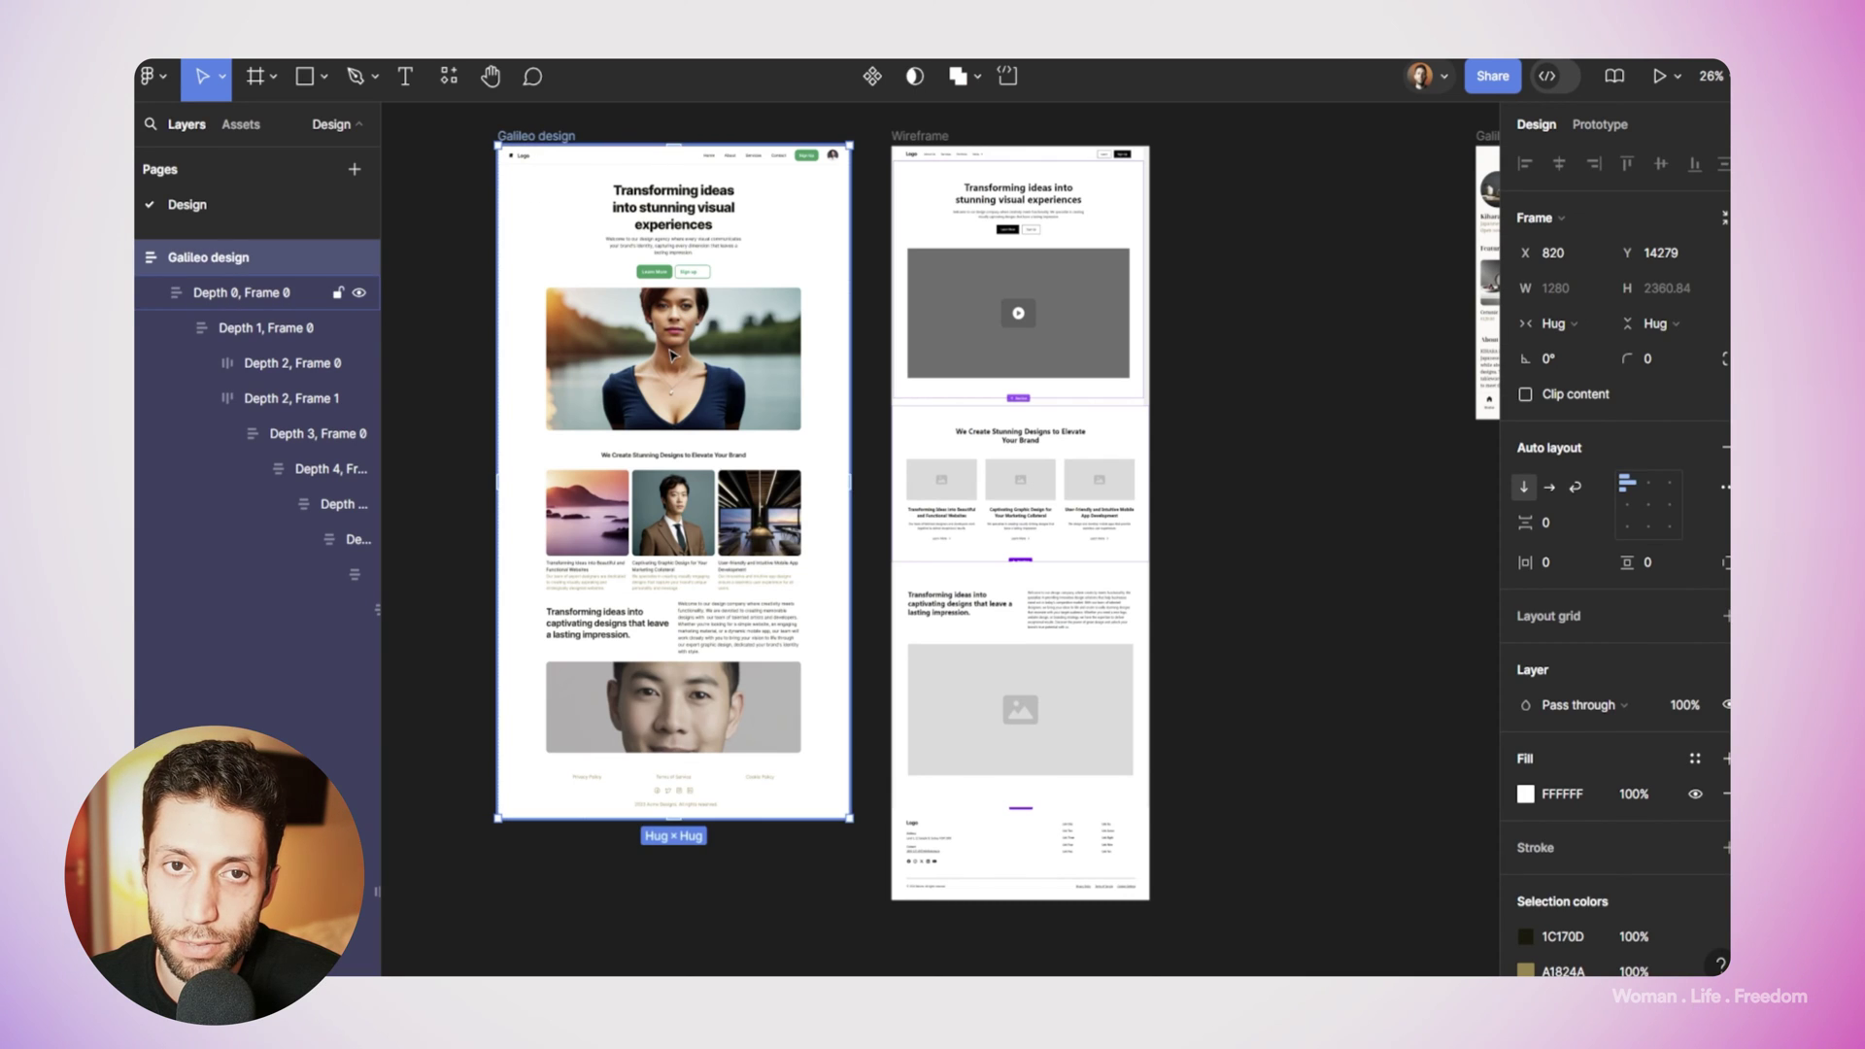
pyautogui.click(453, 86)
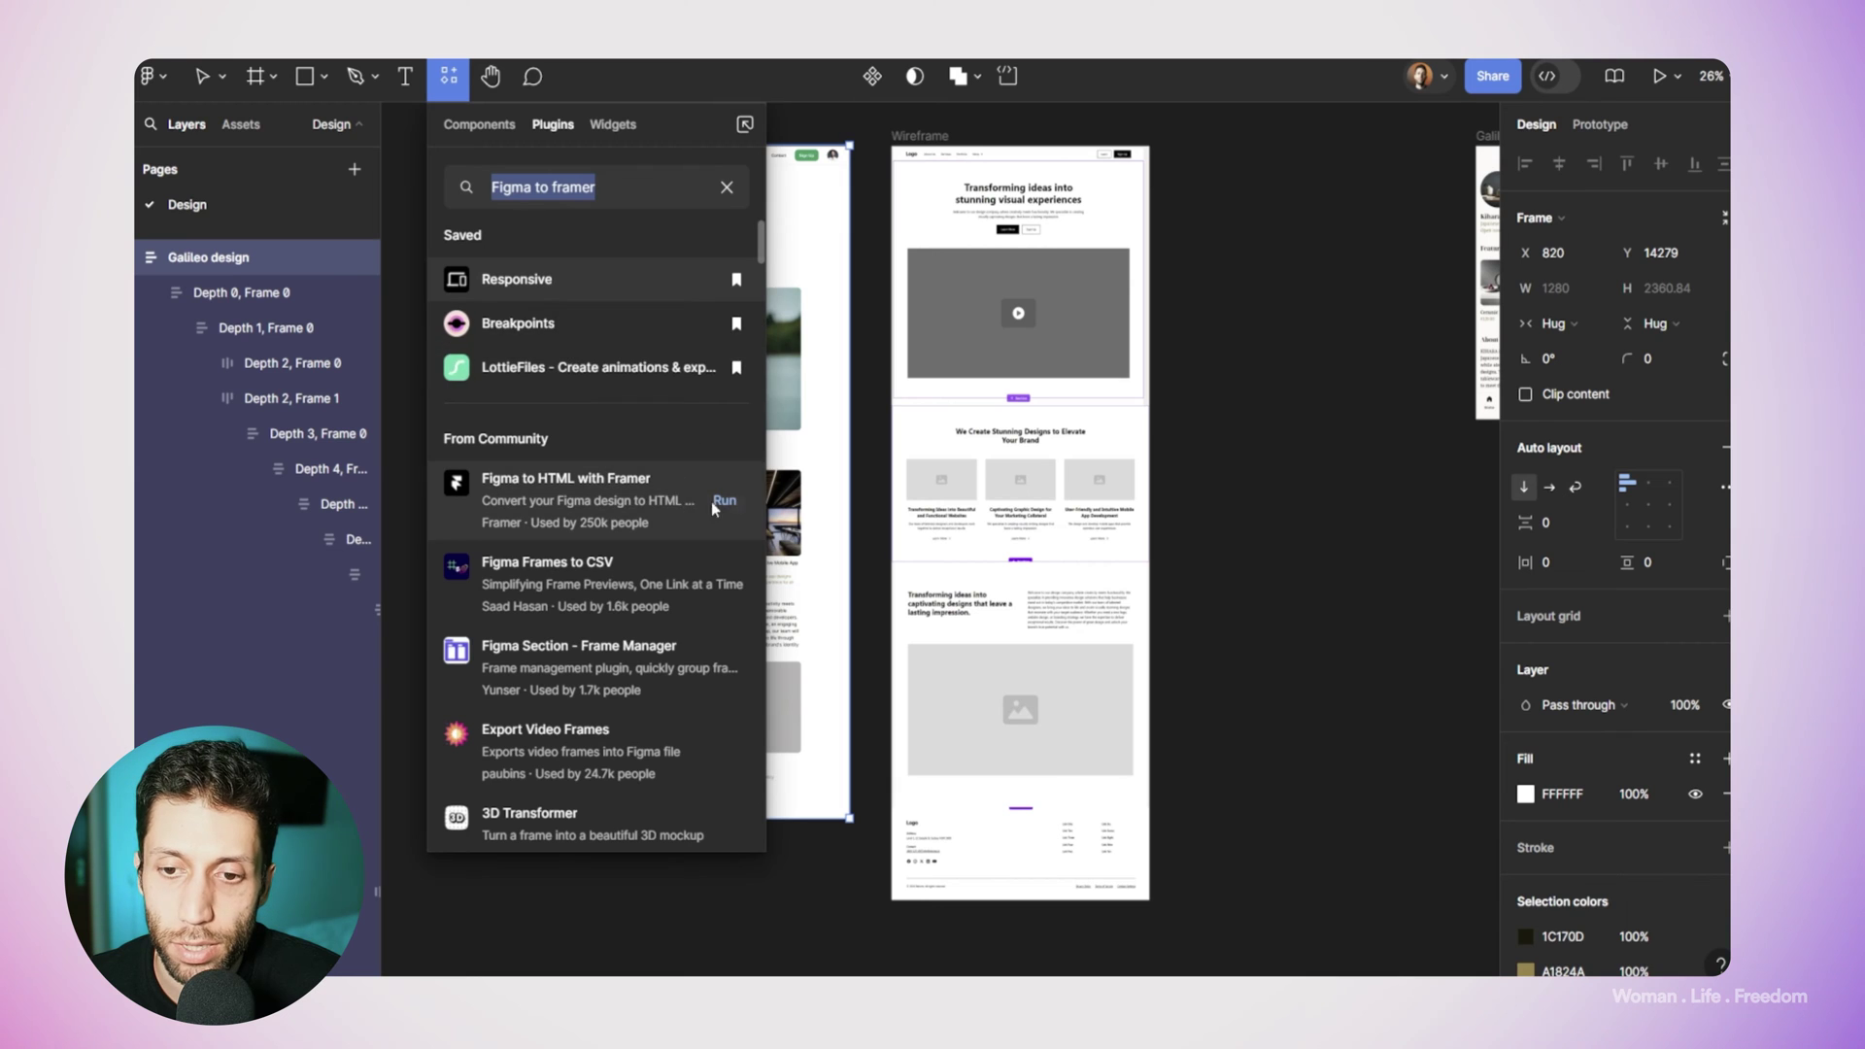
pyautogui.click(724, 508)
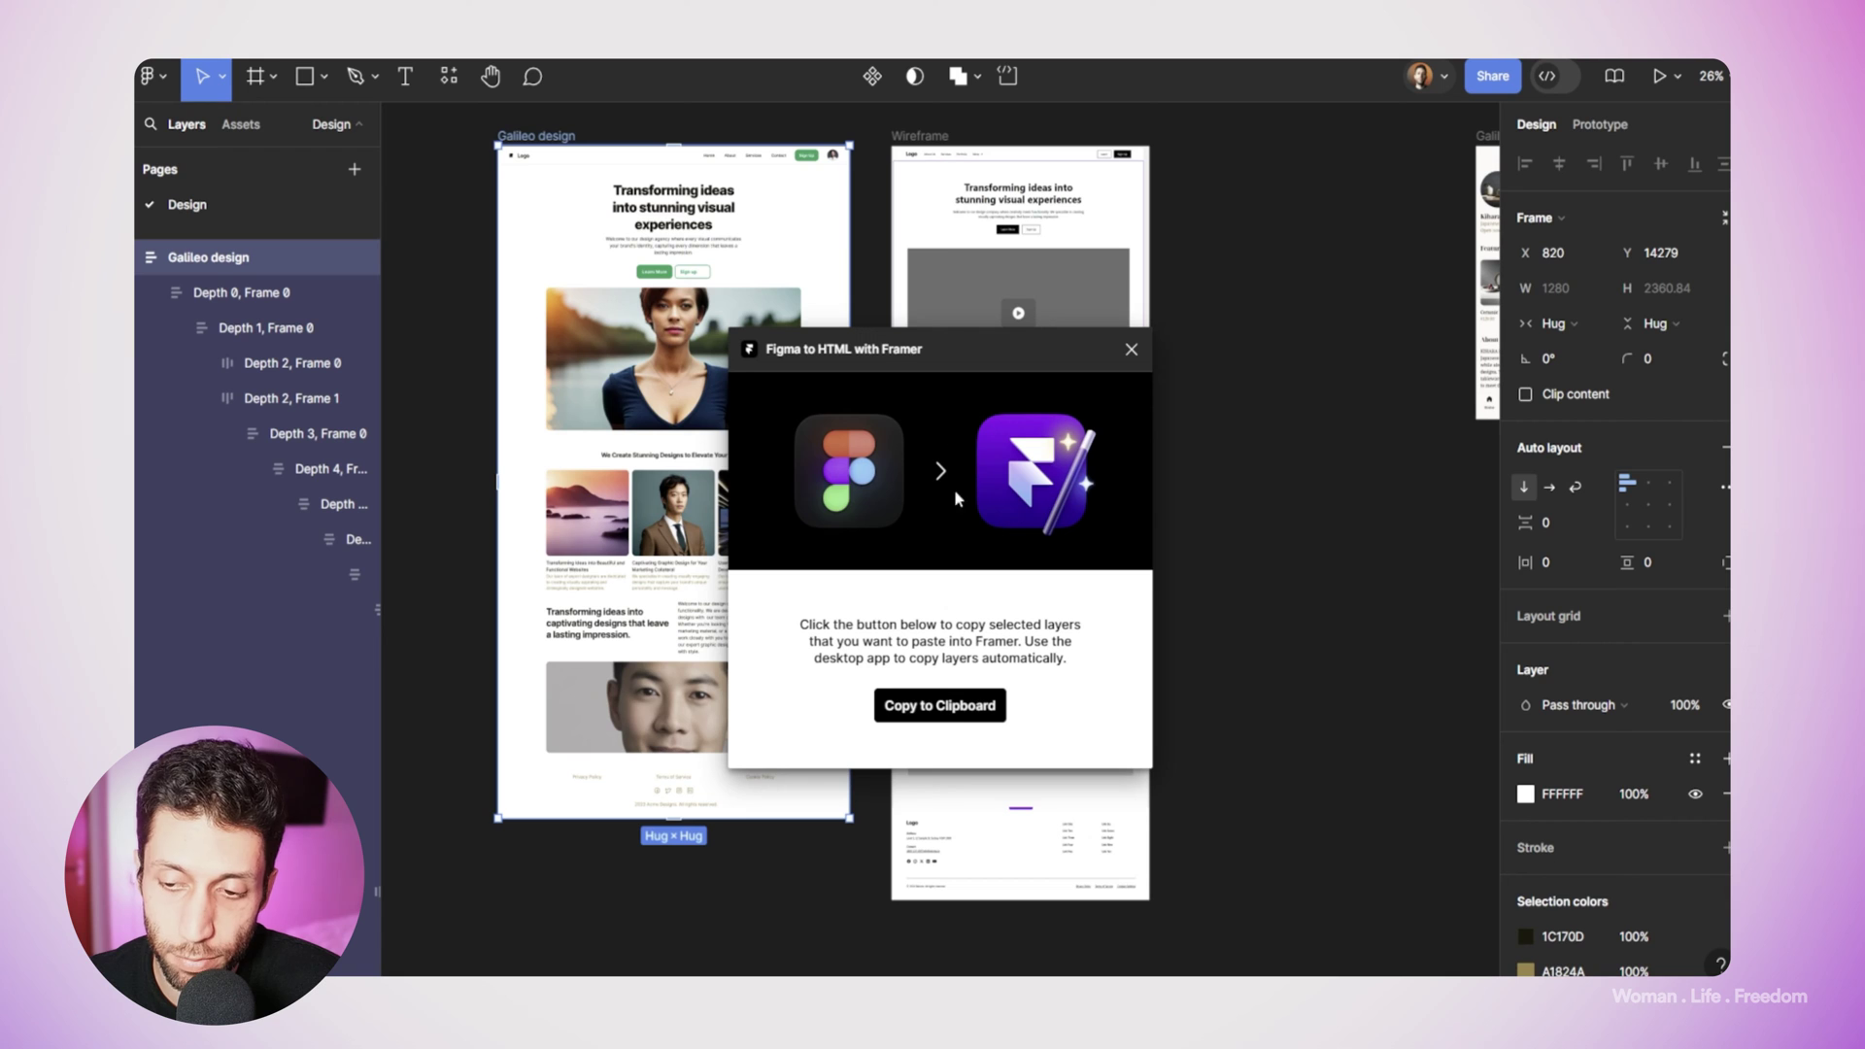
pyautogui.click(939, 708)
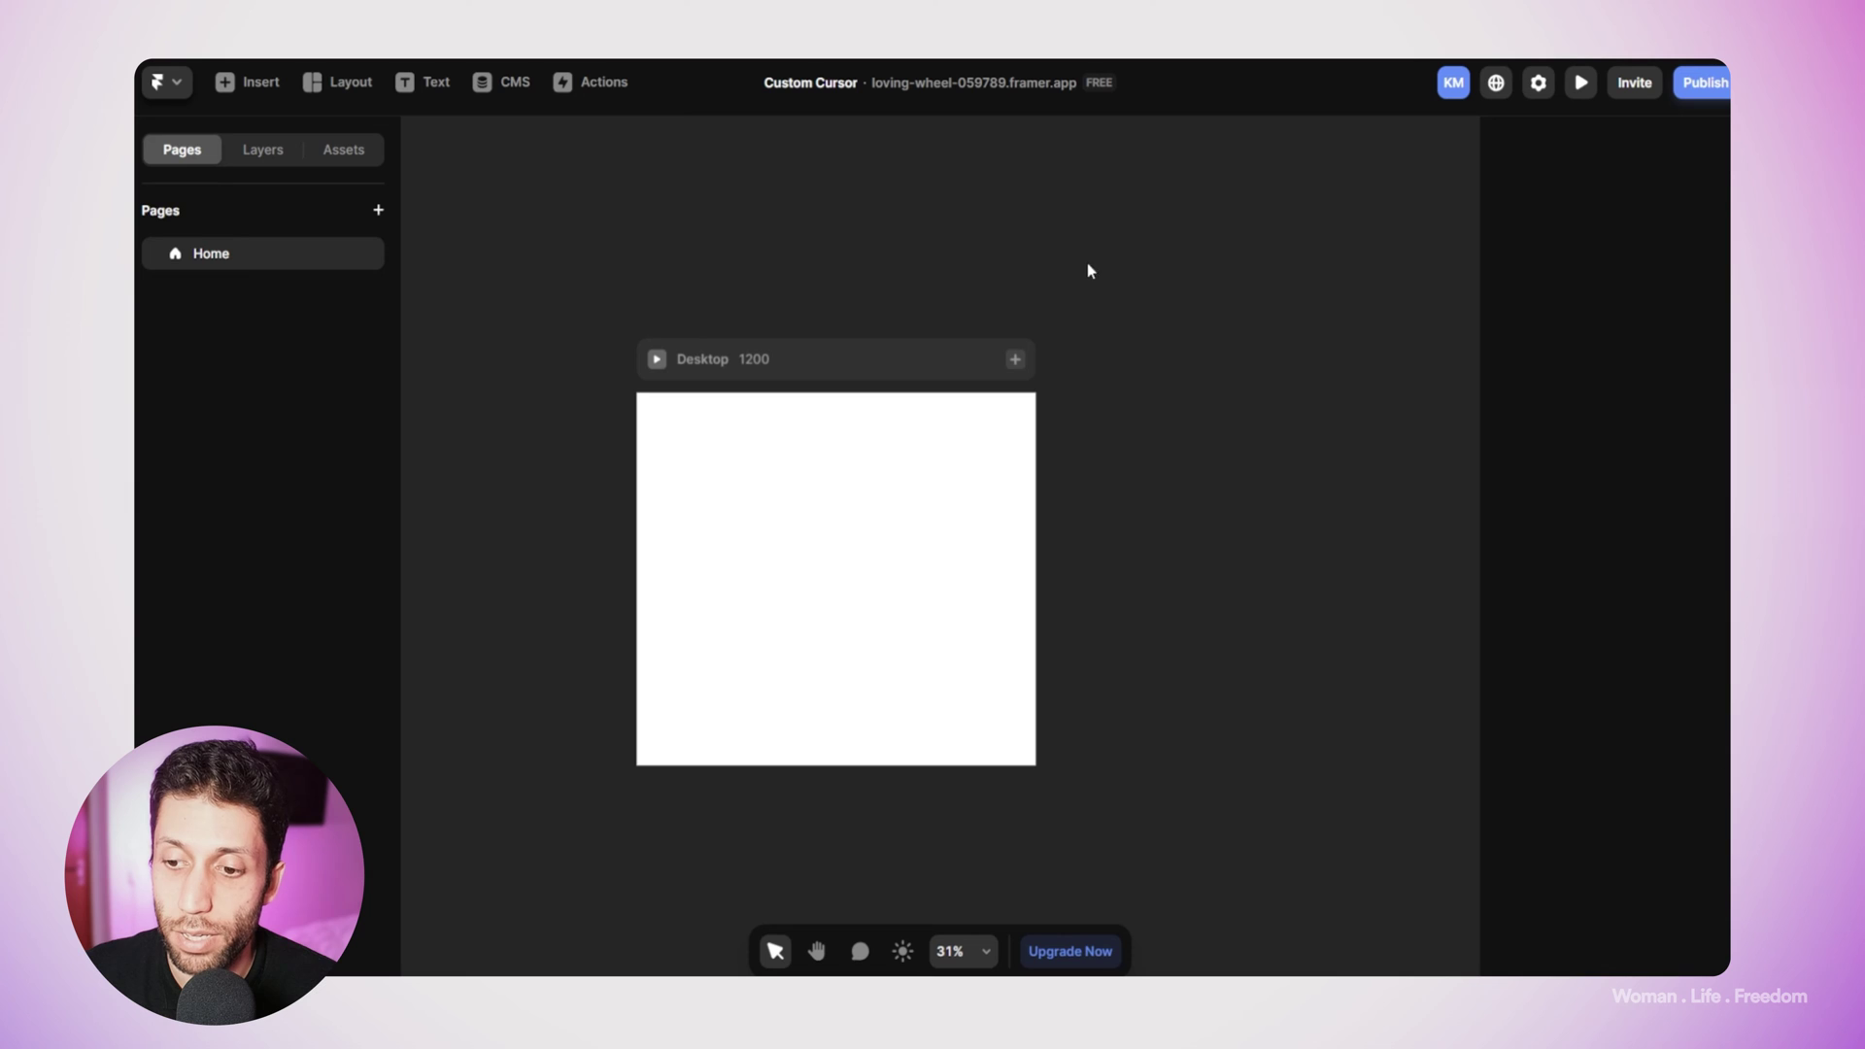
# Paste the Figma layers and drop the Galileo design into the Desktop frame.
pyautogui.hotkey('ctrl', 'v')
pyautogui.click(778, 370)
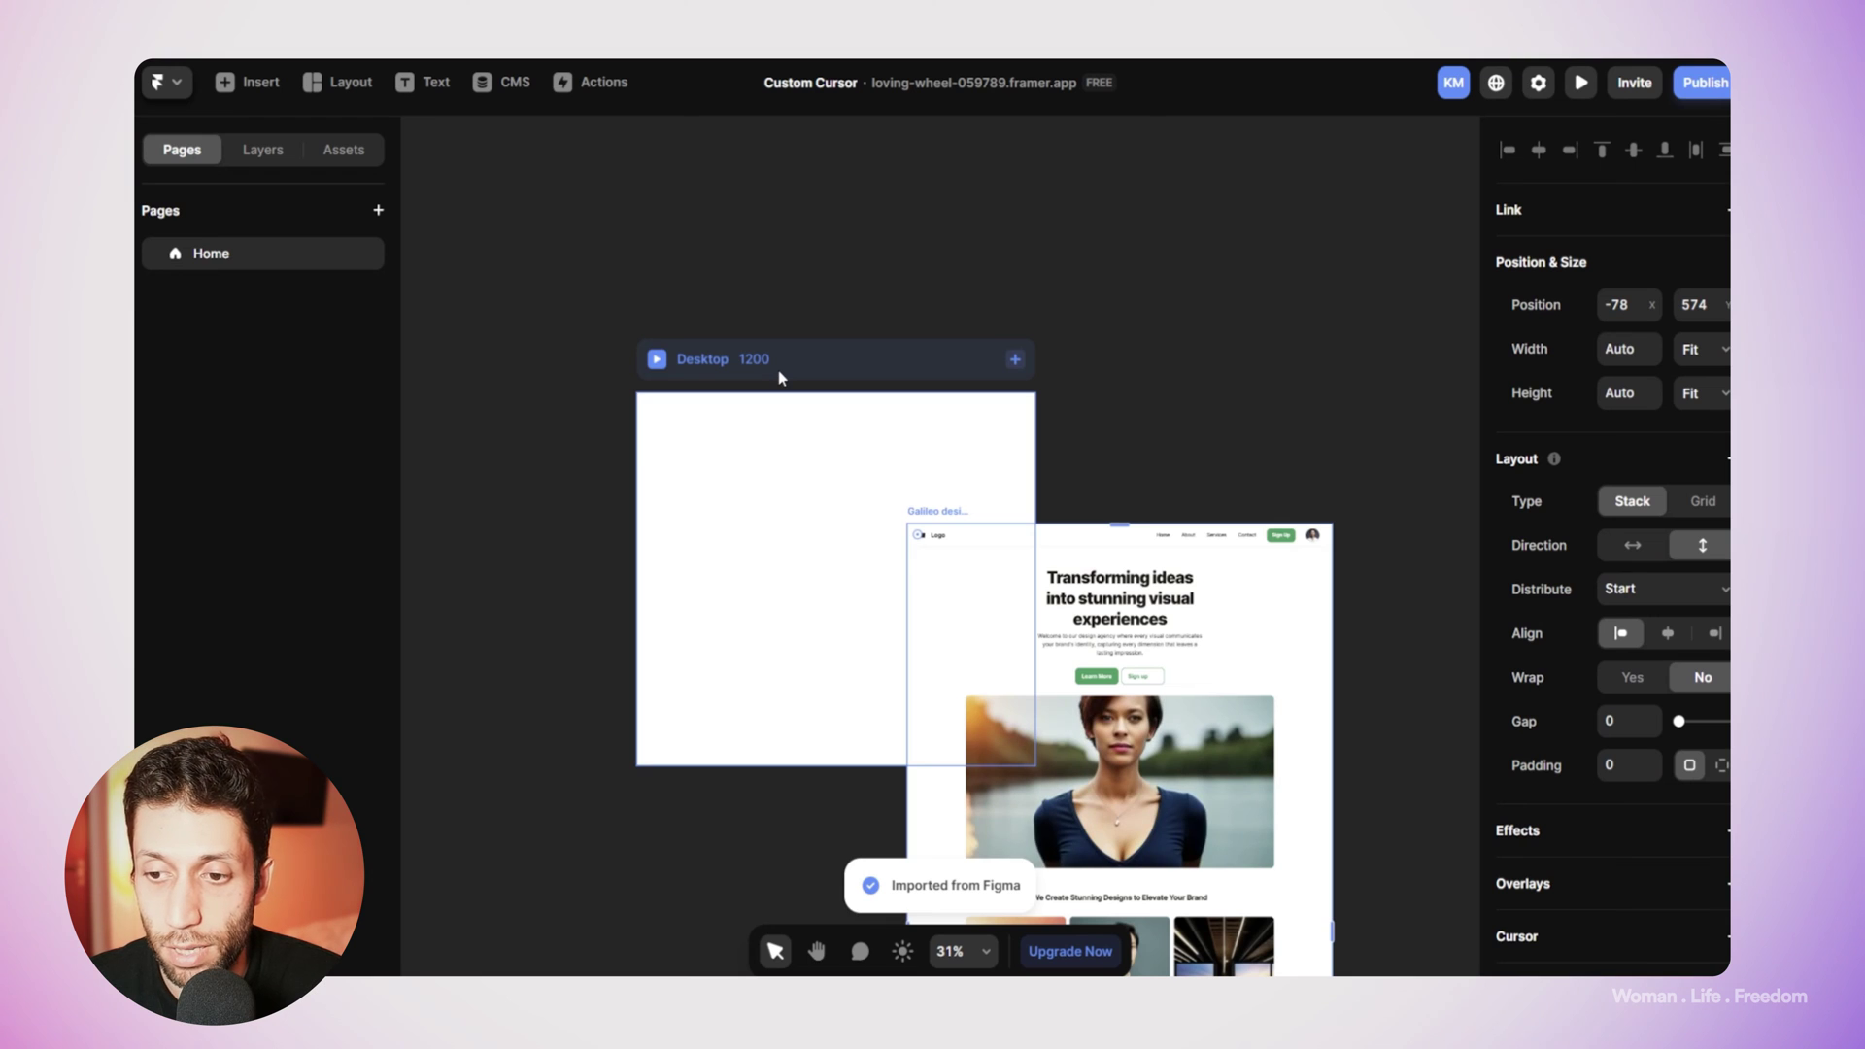
pyautogui.click(951, 504)
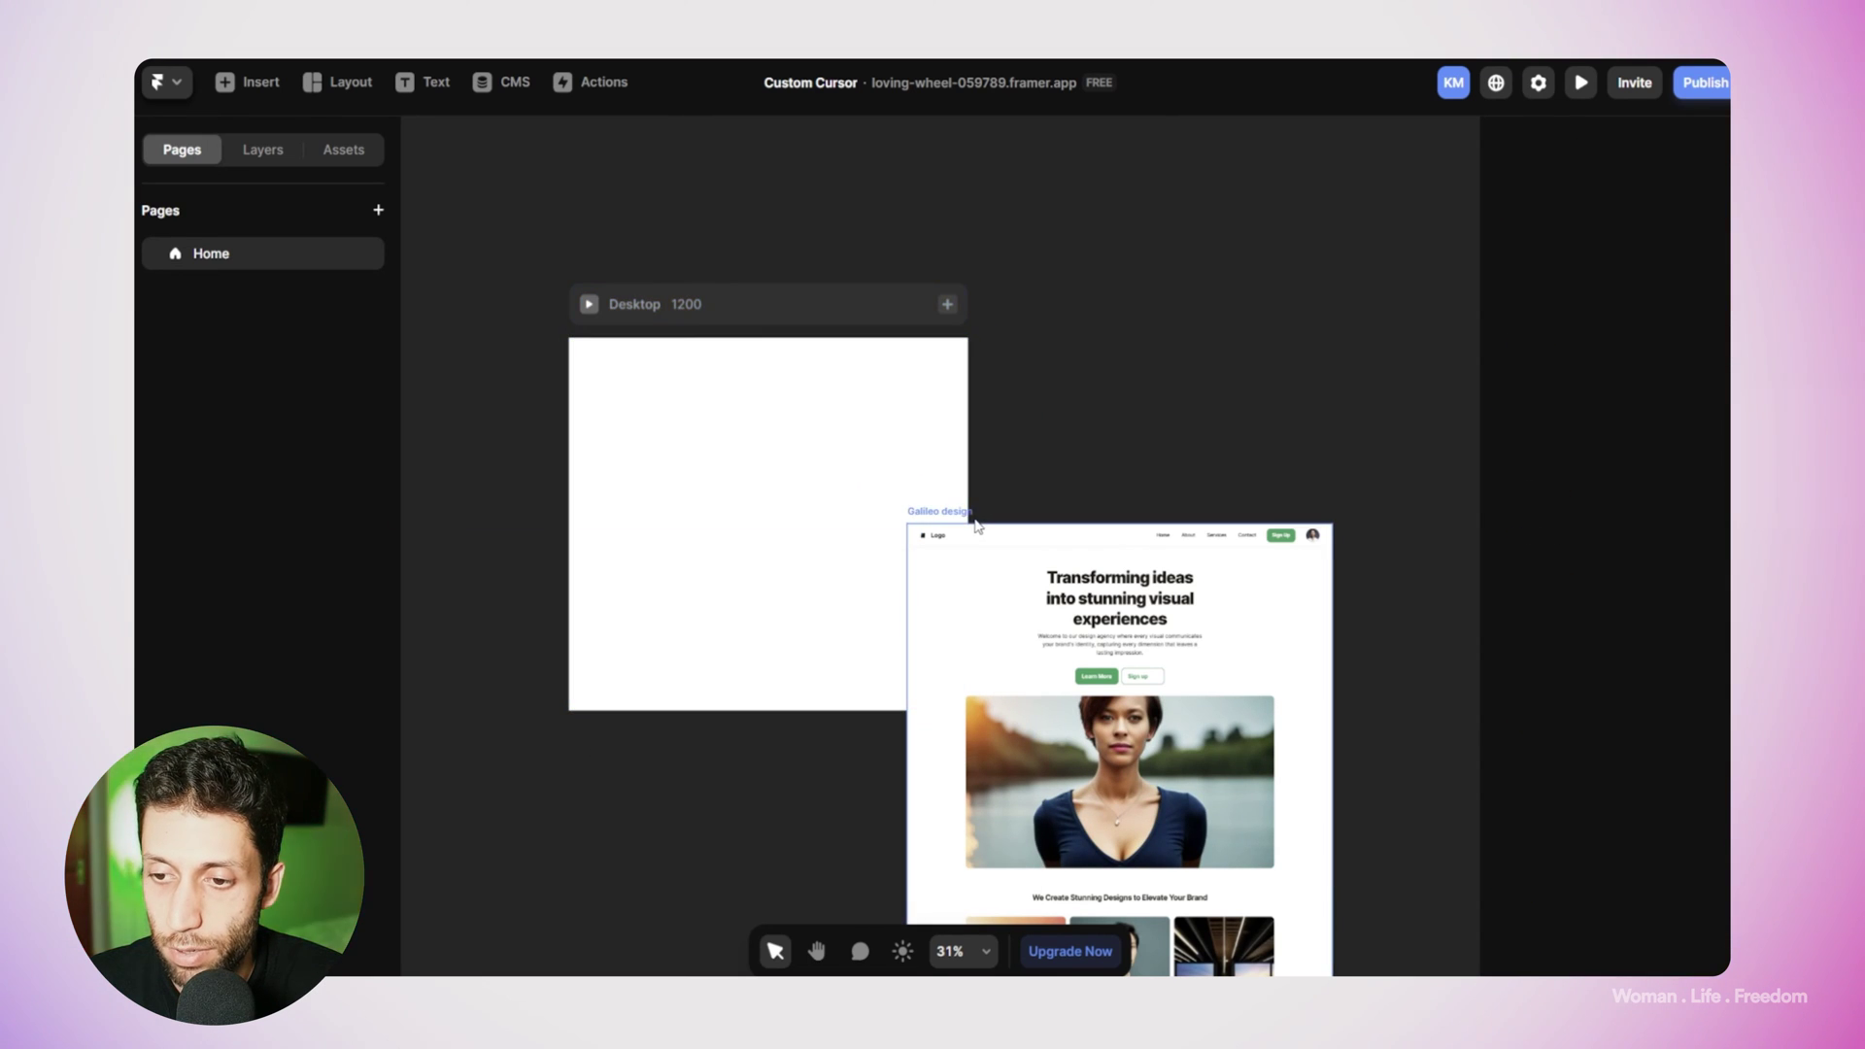
pyautogui.moveTo(962, 510); pyautogui.dragTo(638, 346)
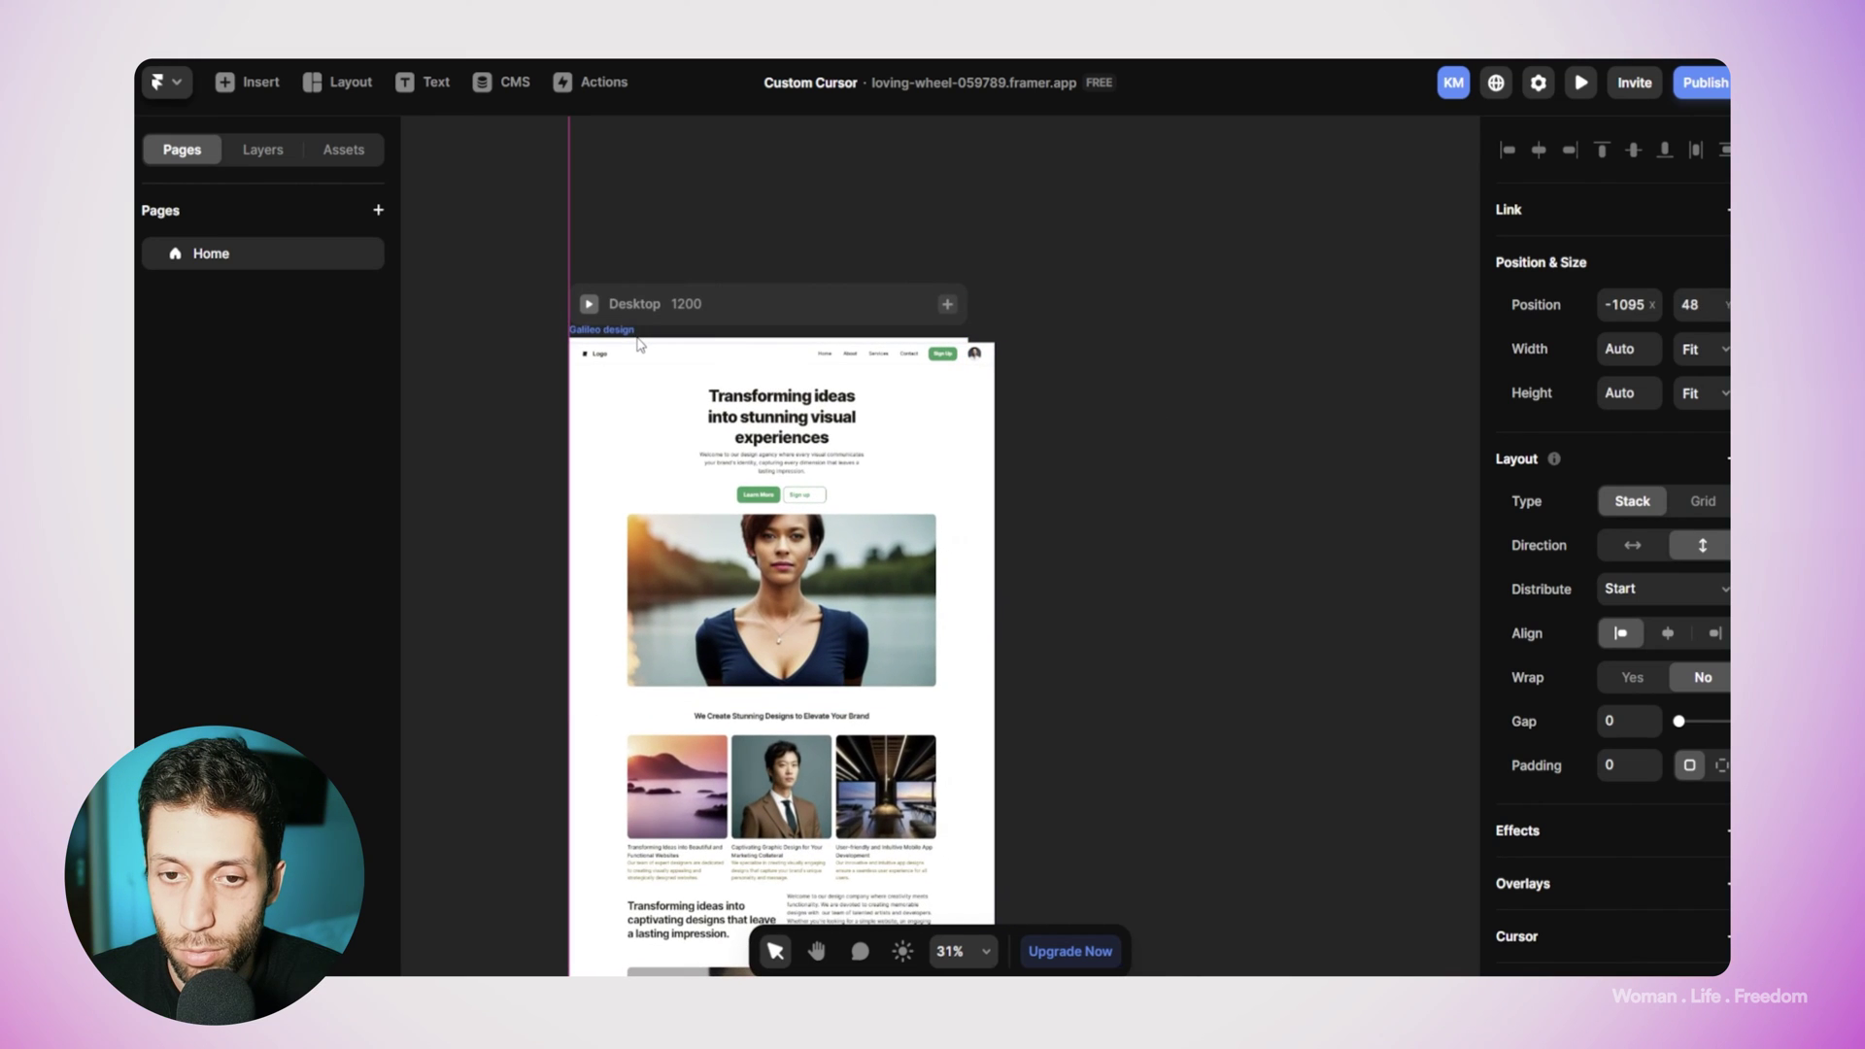
pyautogui.moveTo(638, 345); pyautogui.dragTo(636, 341)
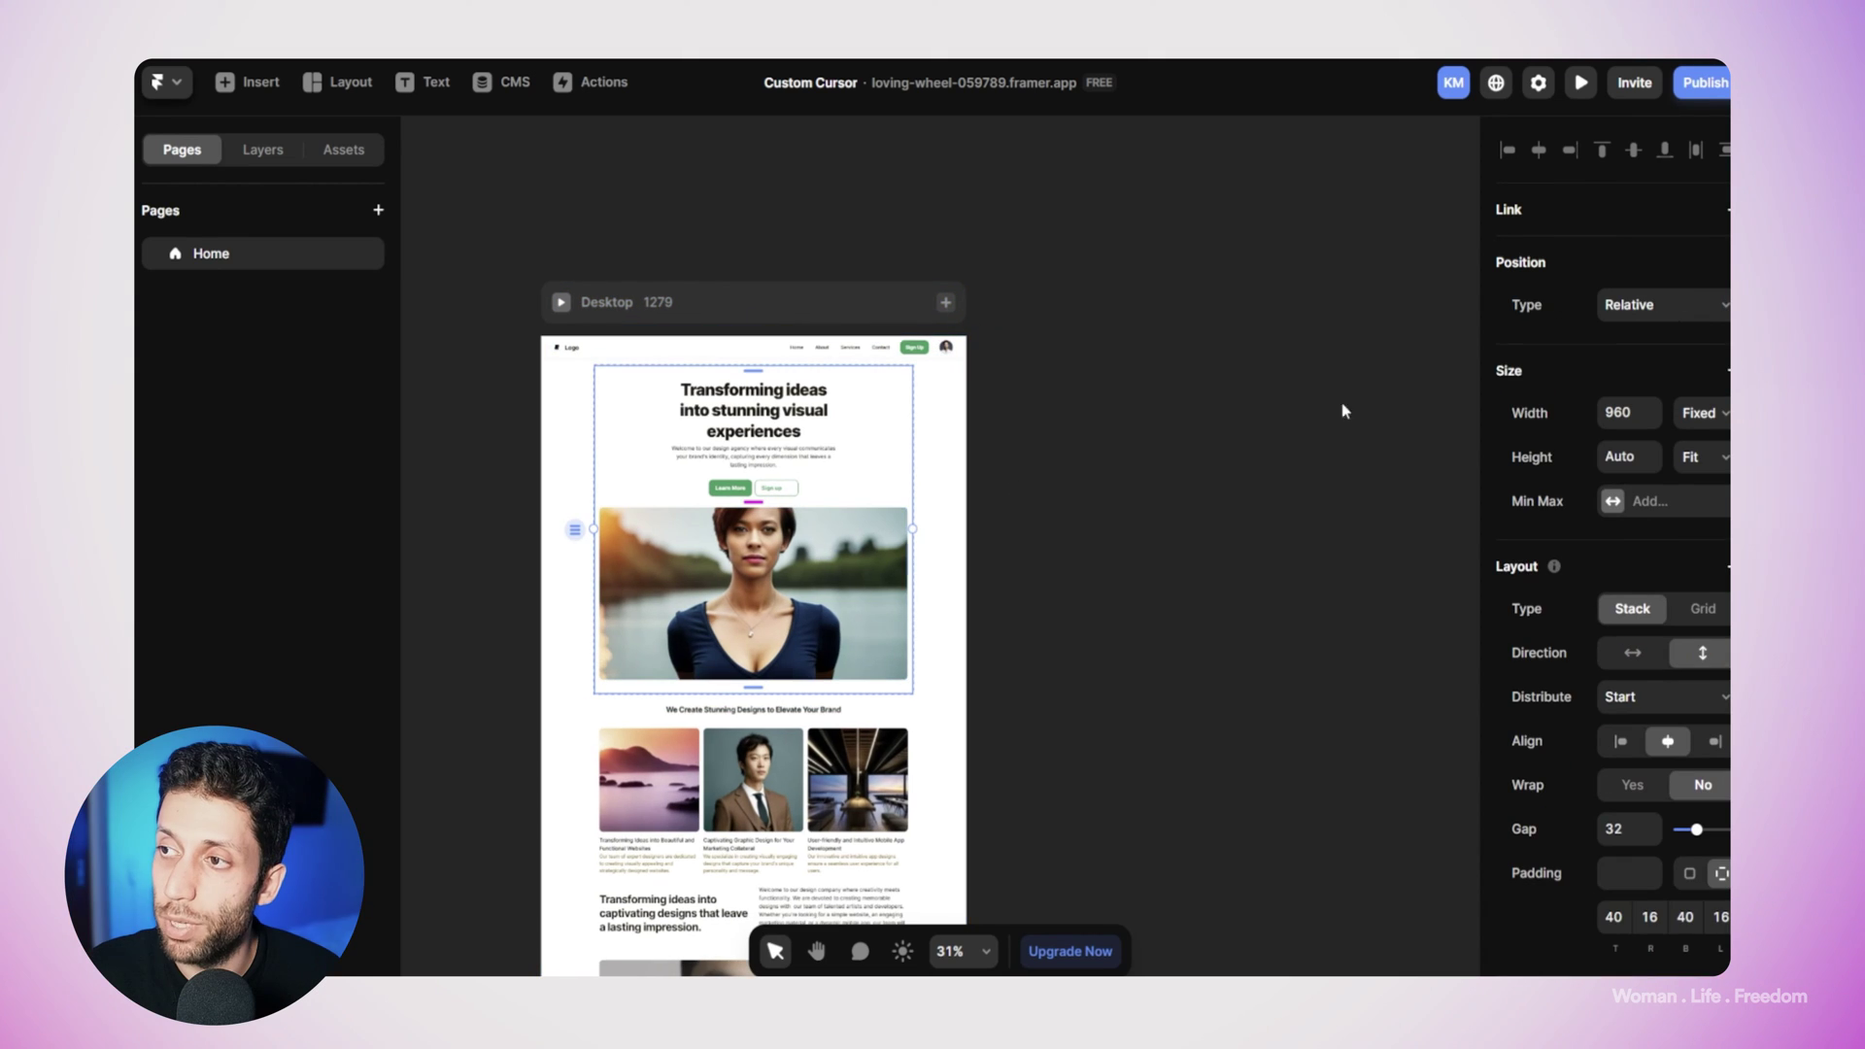
# Publish the update and open the live framer.app site.
pyautogui.click(1705, 82)
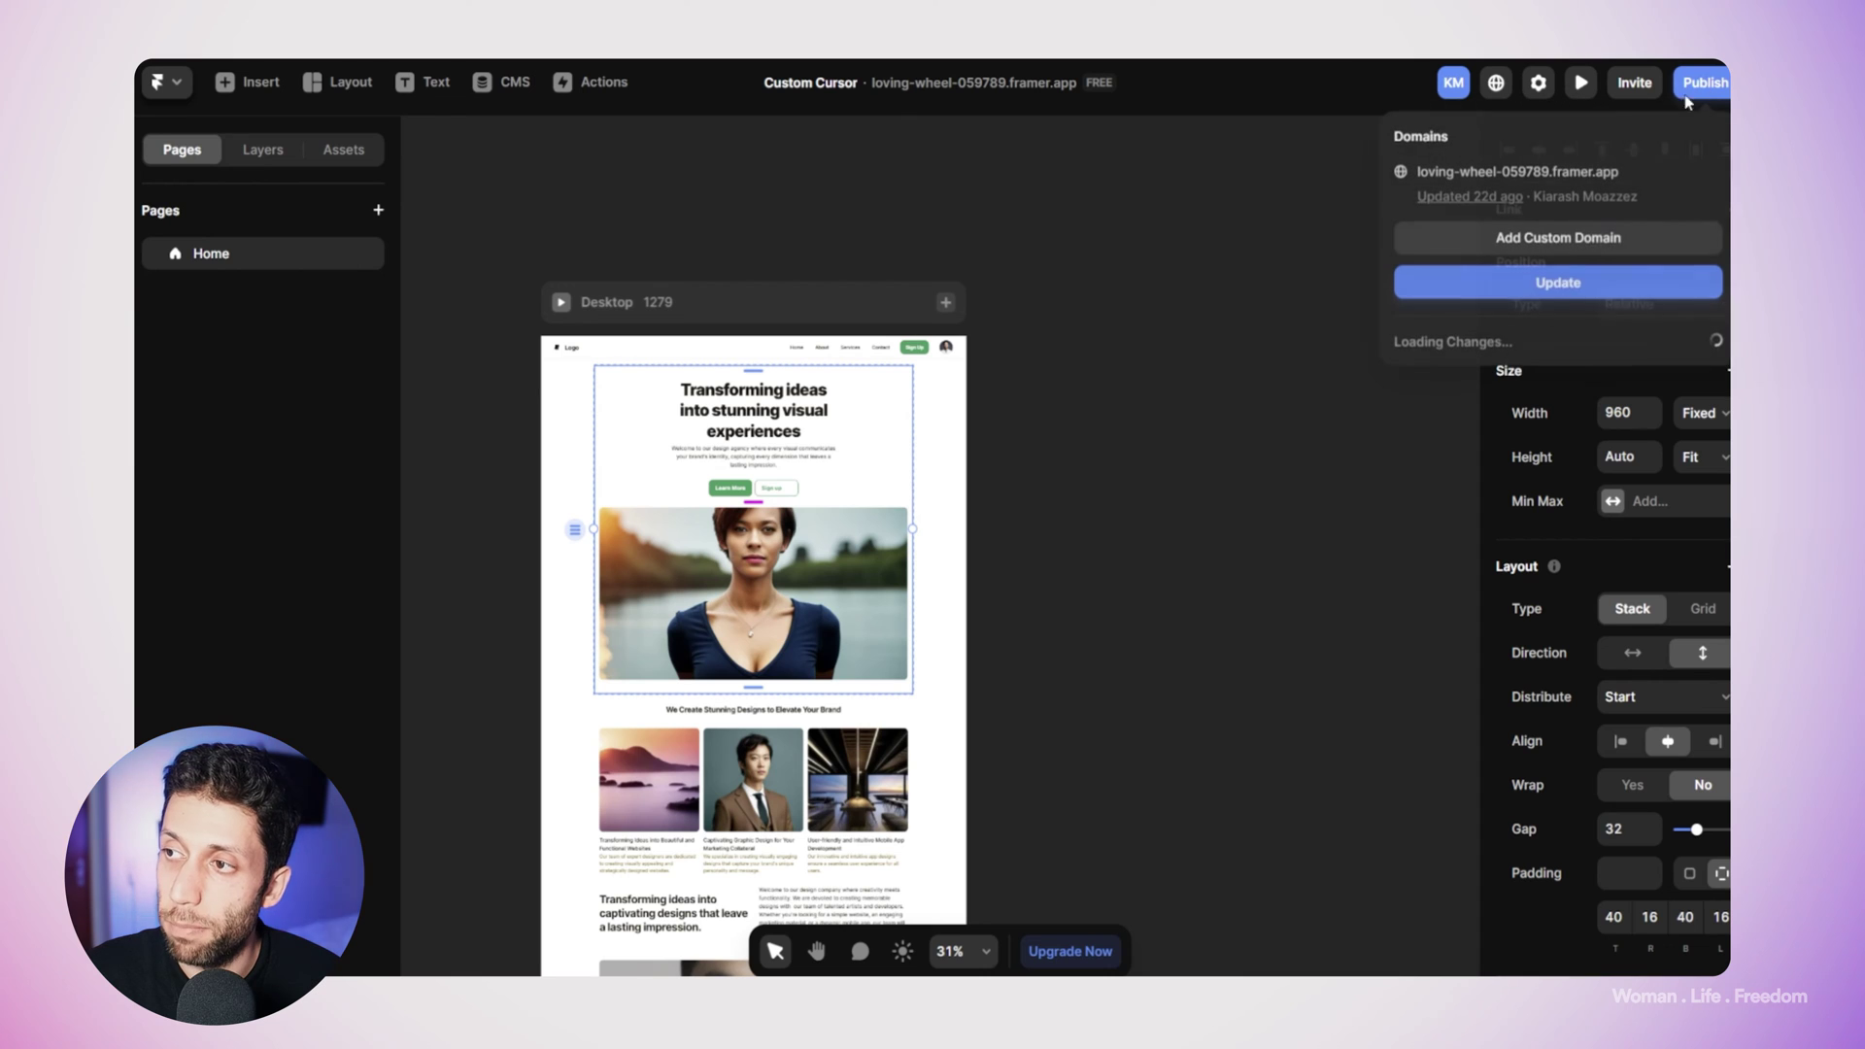
pyautogui.click(1583, 285)
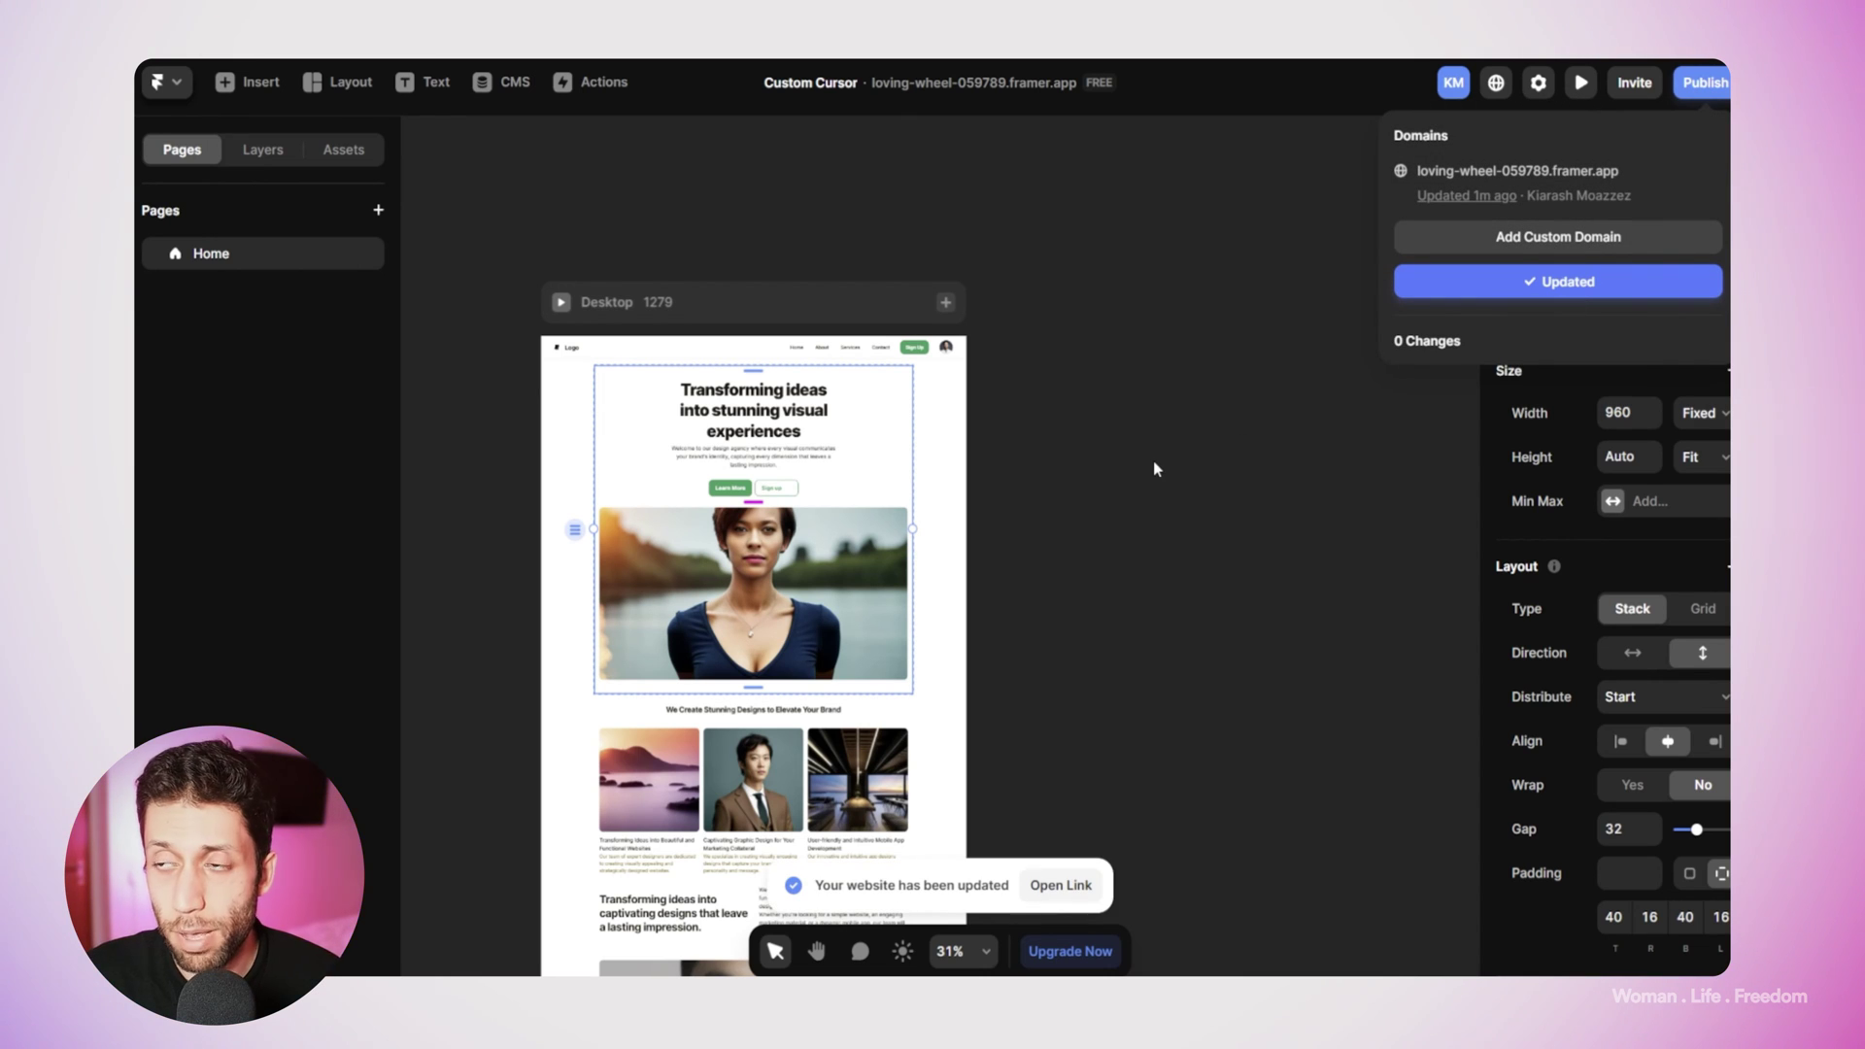
pyautogui.click(1518, 171)
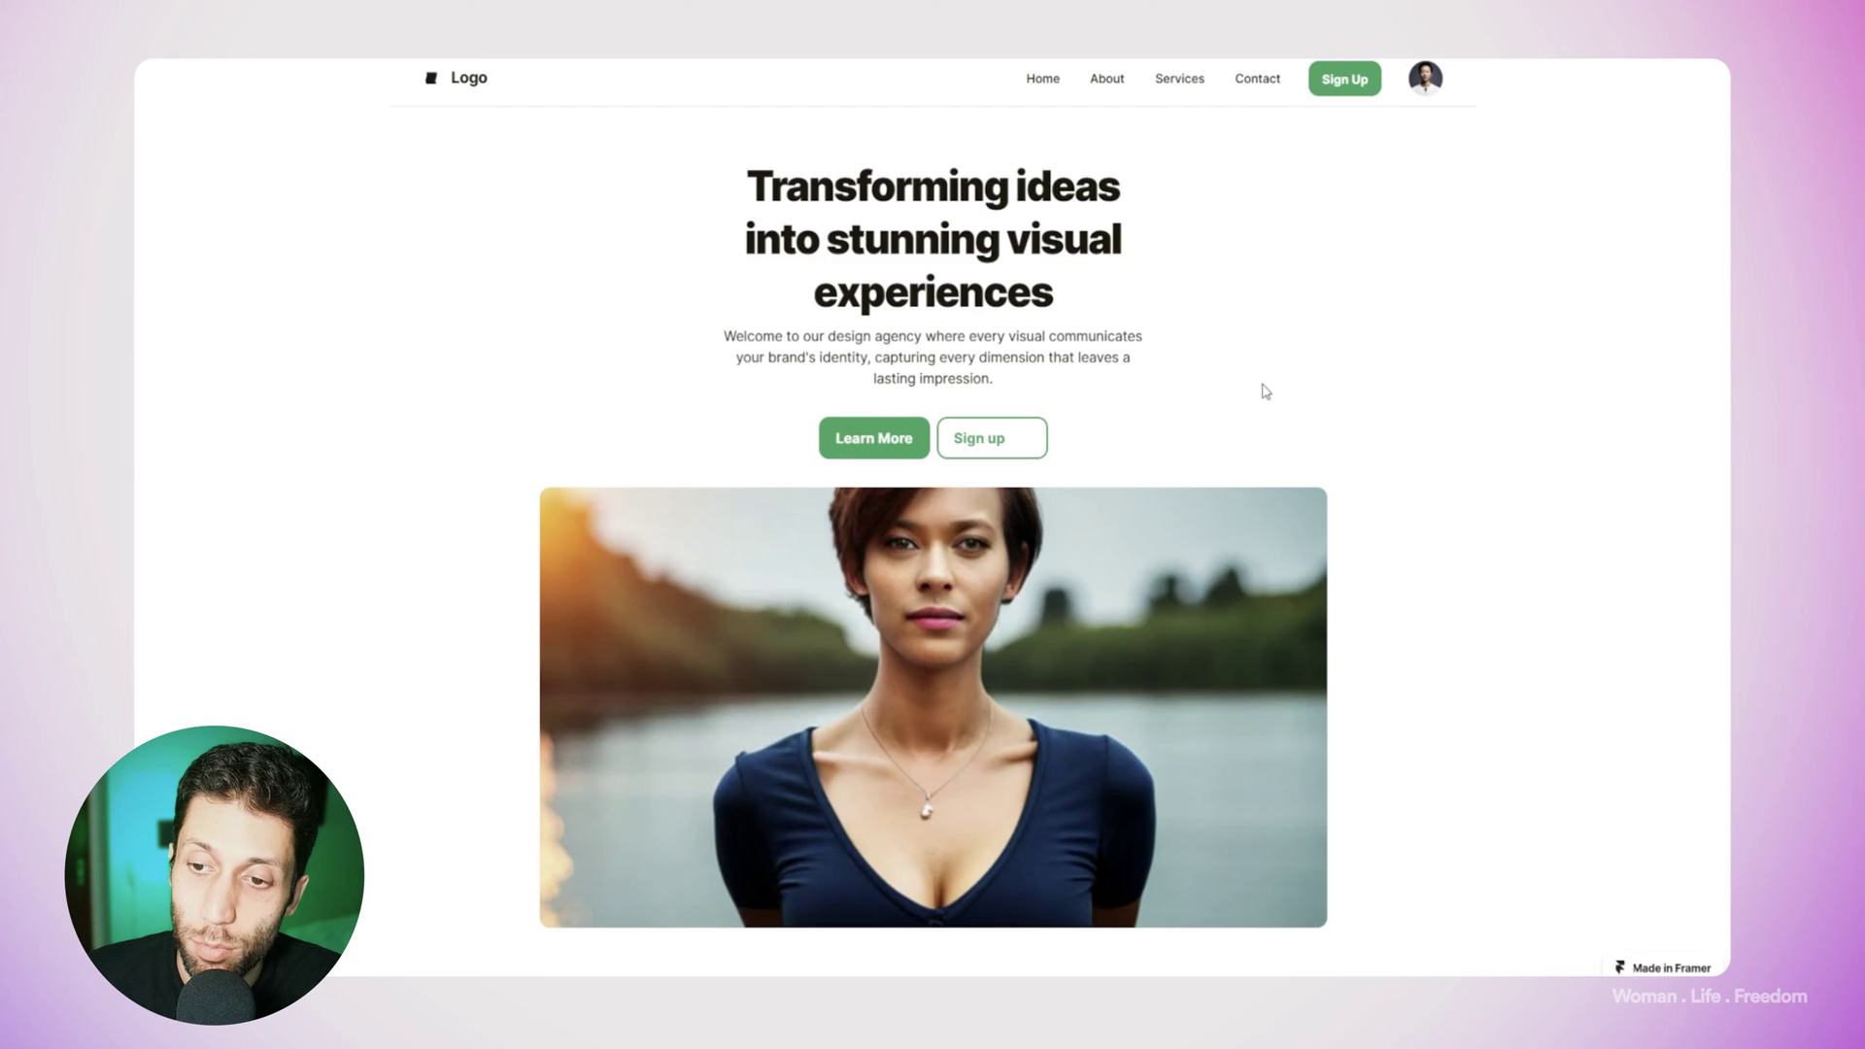
pyautogui.scroll(-3, 1261, 388)
pyautogui.scroll(-3, 1253, 401)
pyautogui.scroll(-2, 1253, 423)
pyautogui.scroll(-1, 1253, 432)
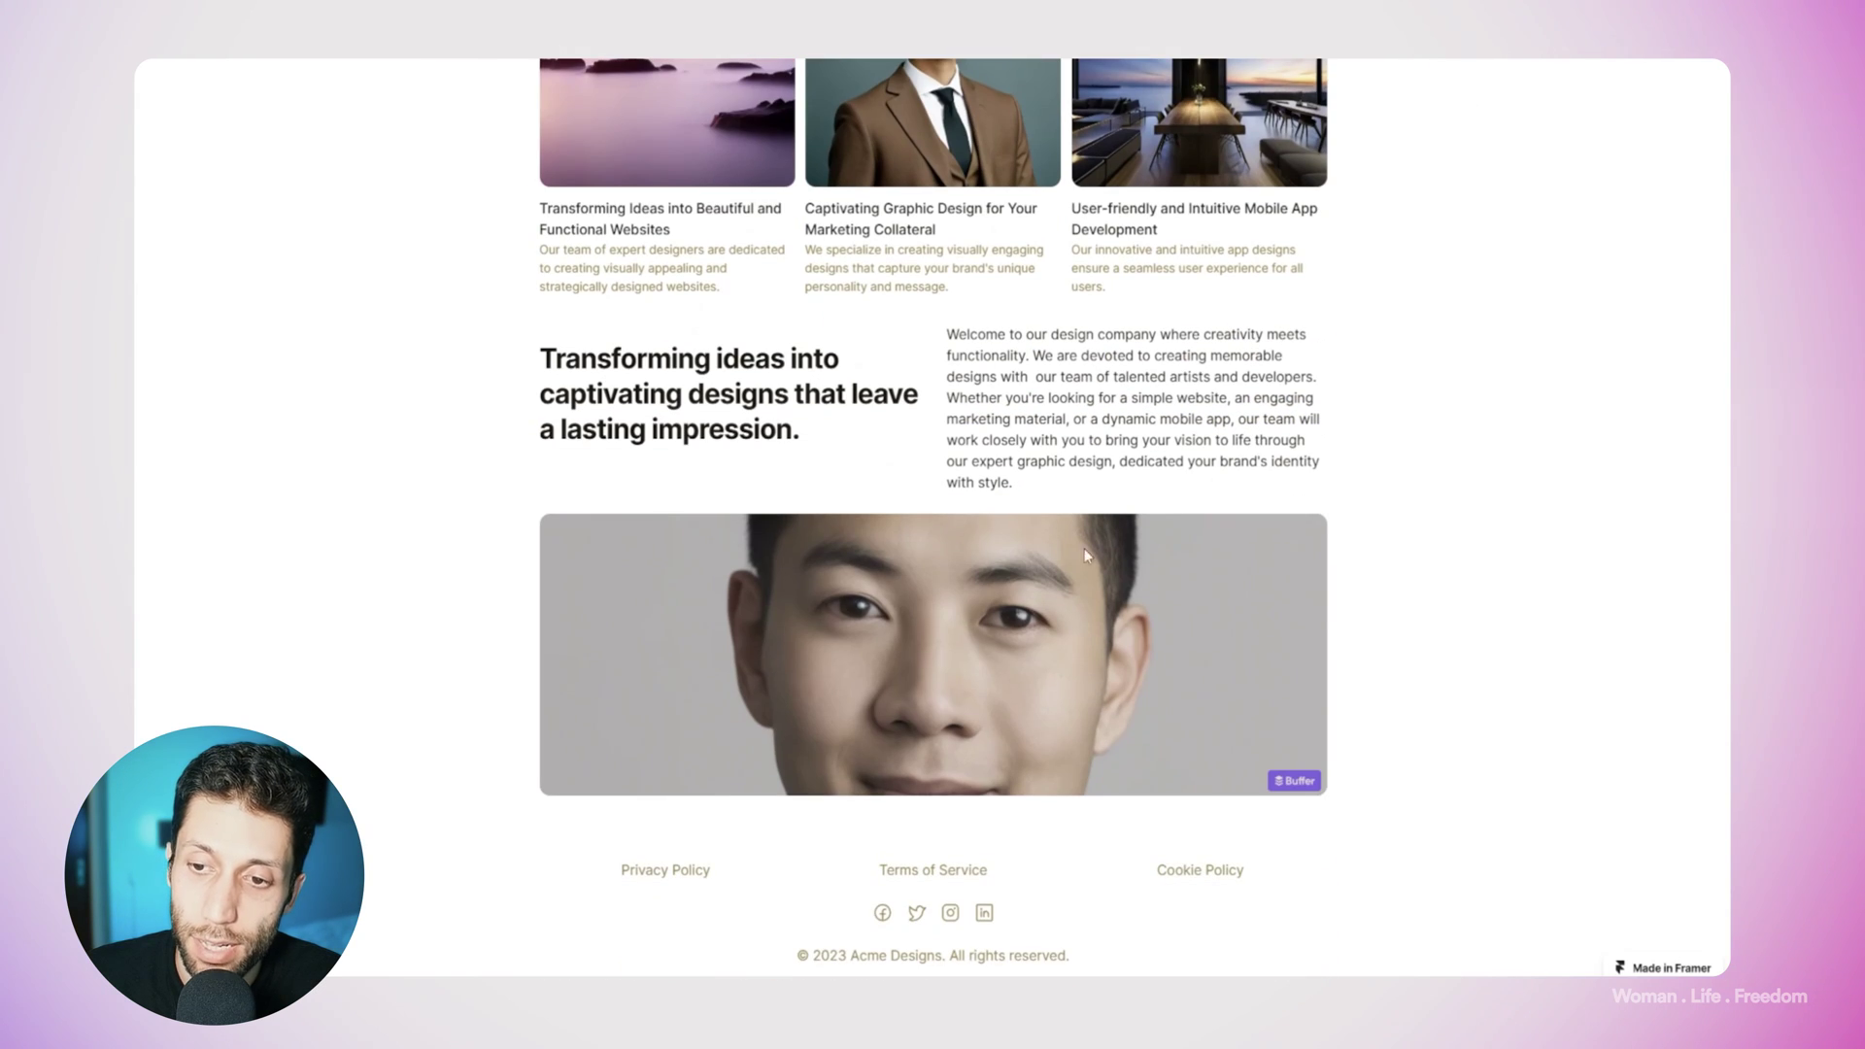
pyautogui.moveTo(1001, 918); pyautogui.dragTo(642, 870)
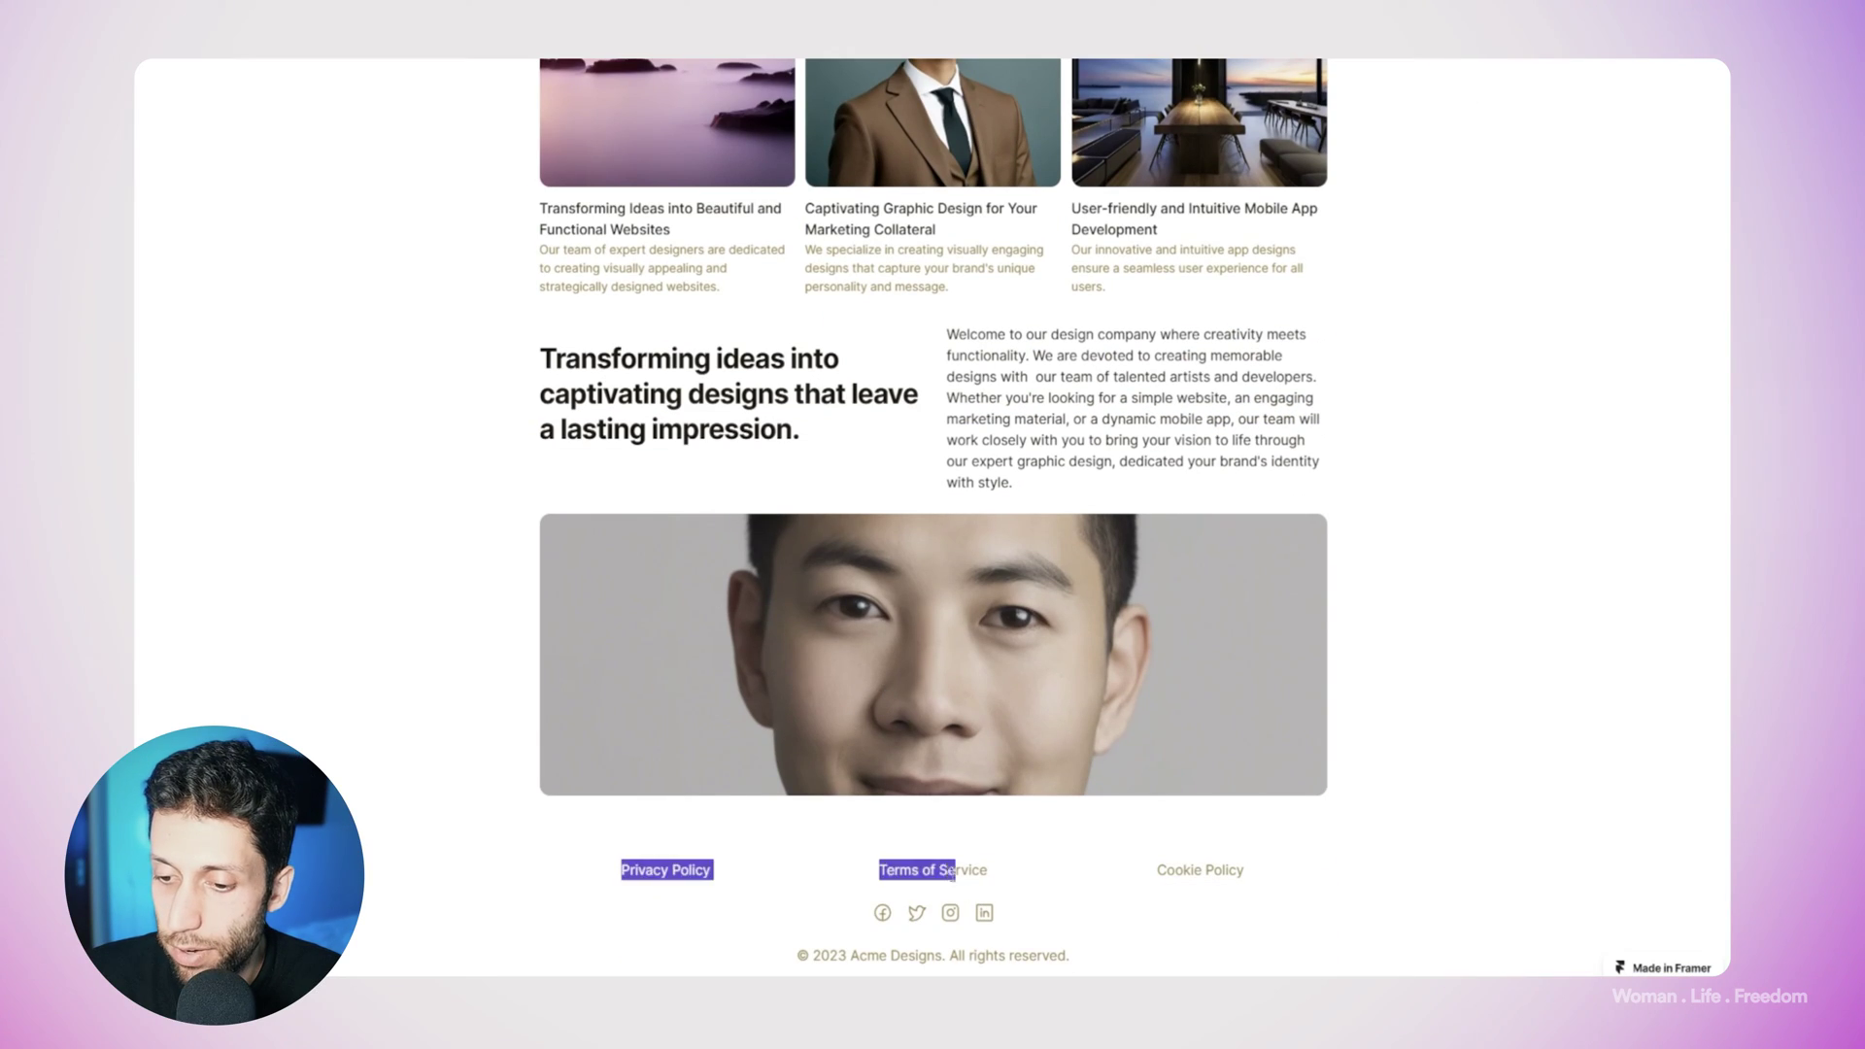
pyautogui.click(913, 856)
pyautogui.doubleClick(648, 870)
pyautogui.moveTo(714, 359); pyautogui.dragTo(838, 507)
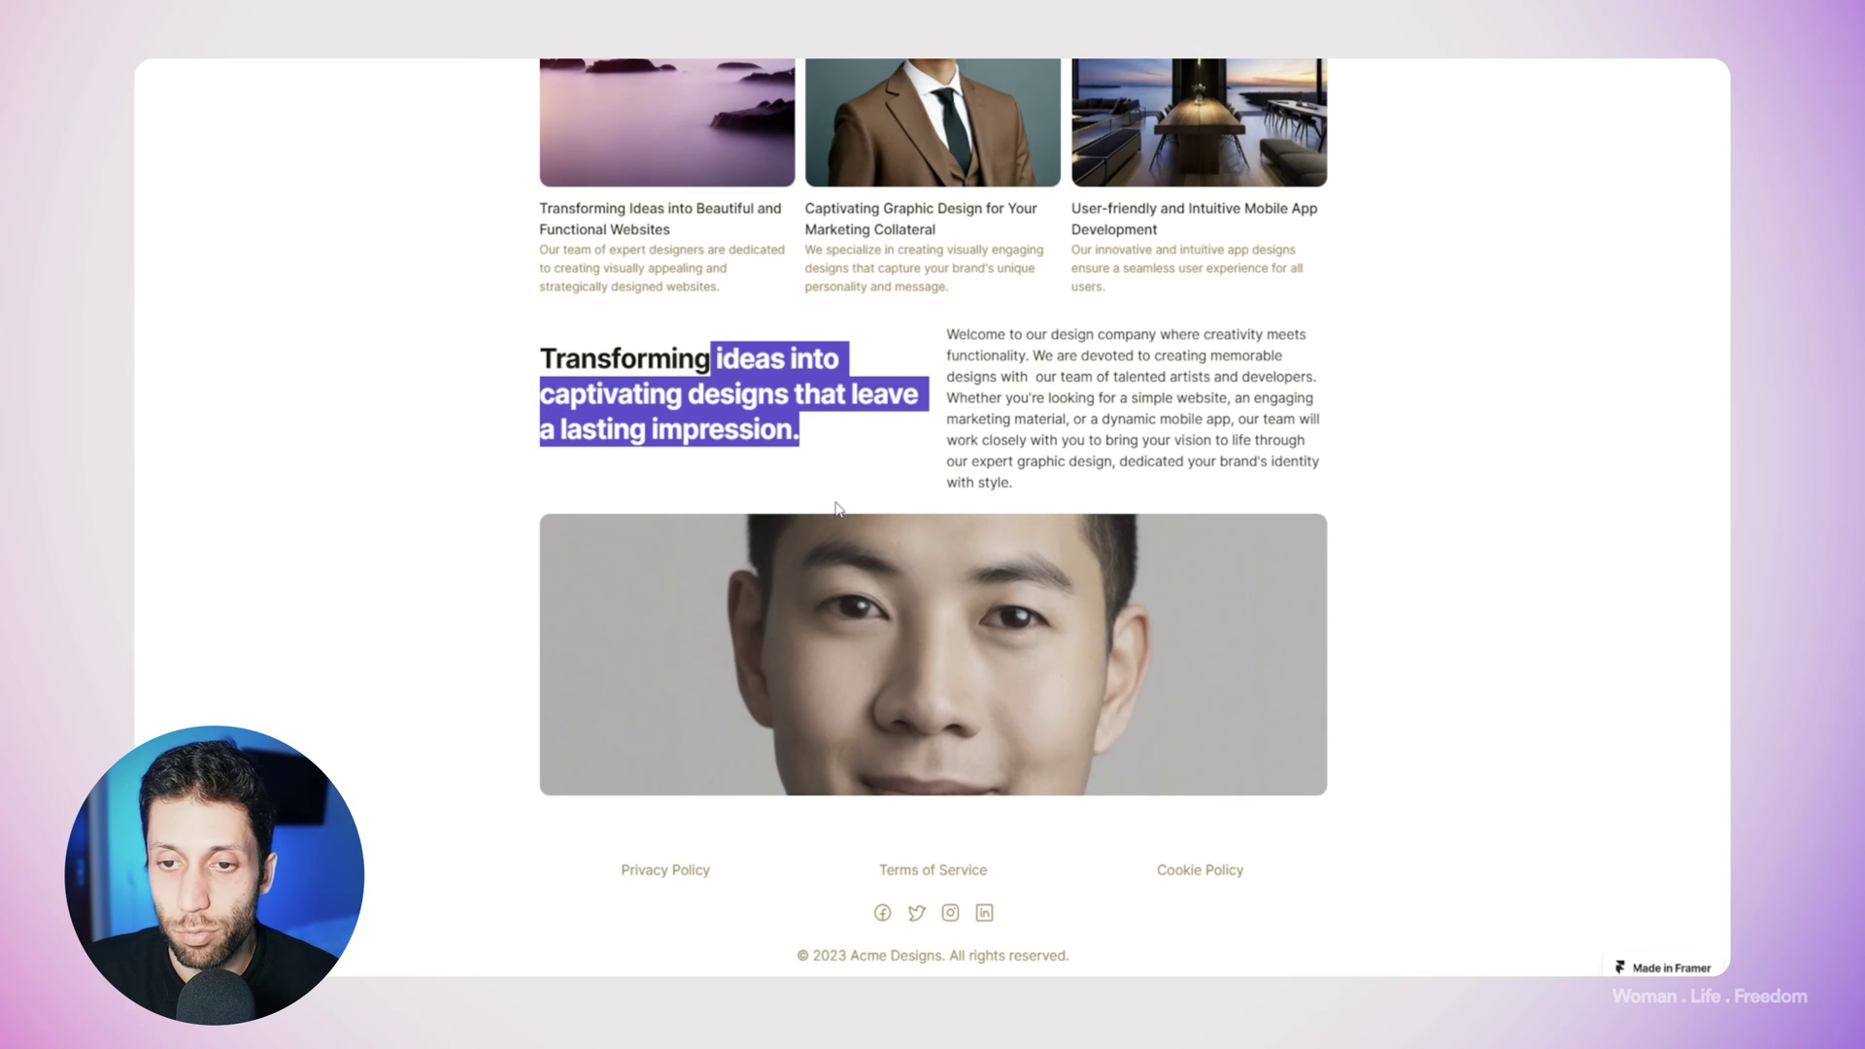
pyautogui.scroll(1, 1035, 412)
pyautogui.scroll(3, 1036, 413)
pyautogui.scroll(3, 1044, 488)
pyautogui.scroll(2, 1070, 512)
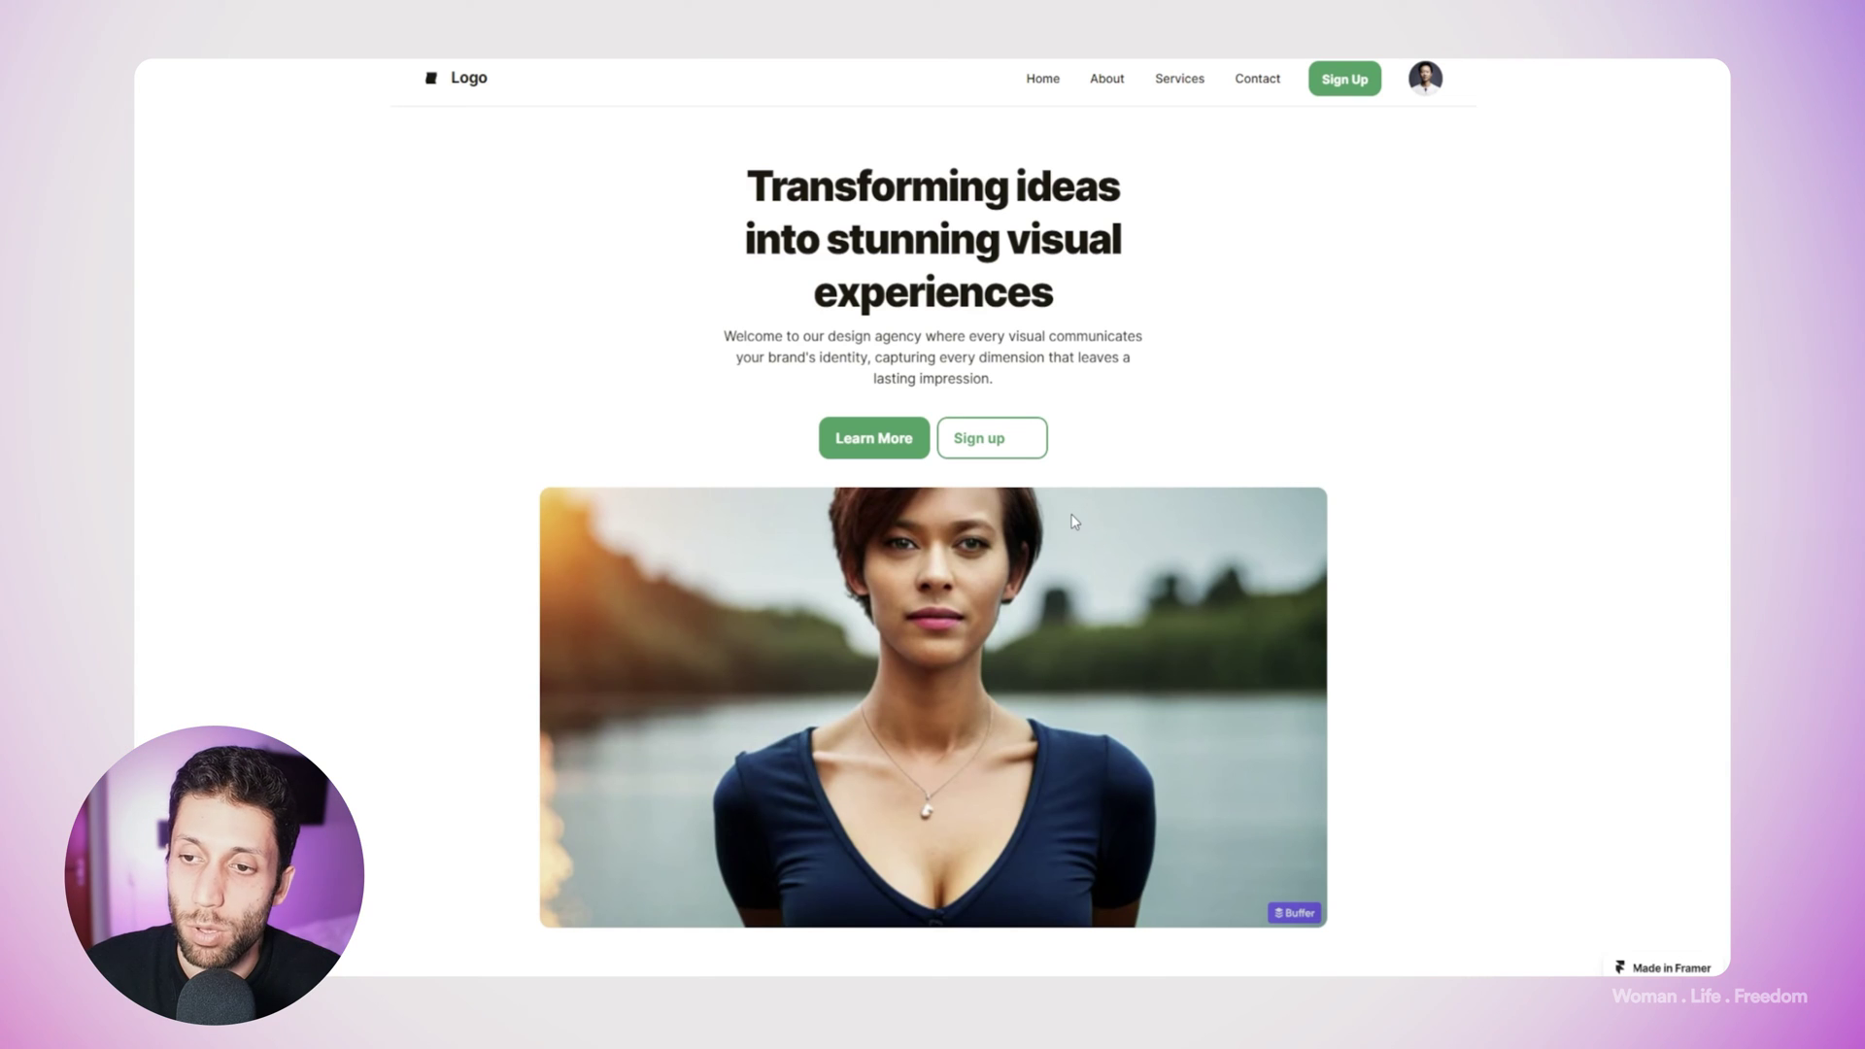
pyautogui.scroll(-3, 1165, 518)
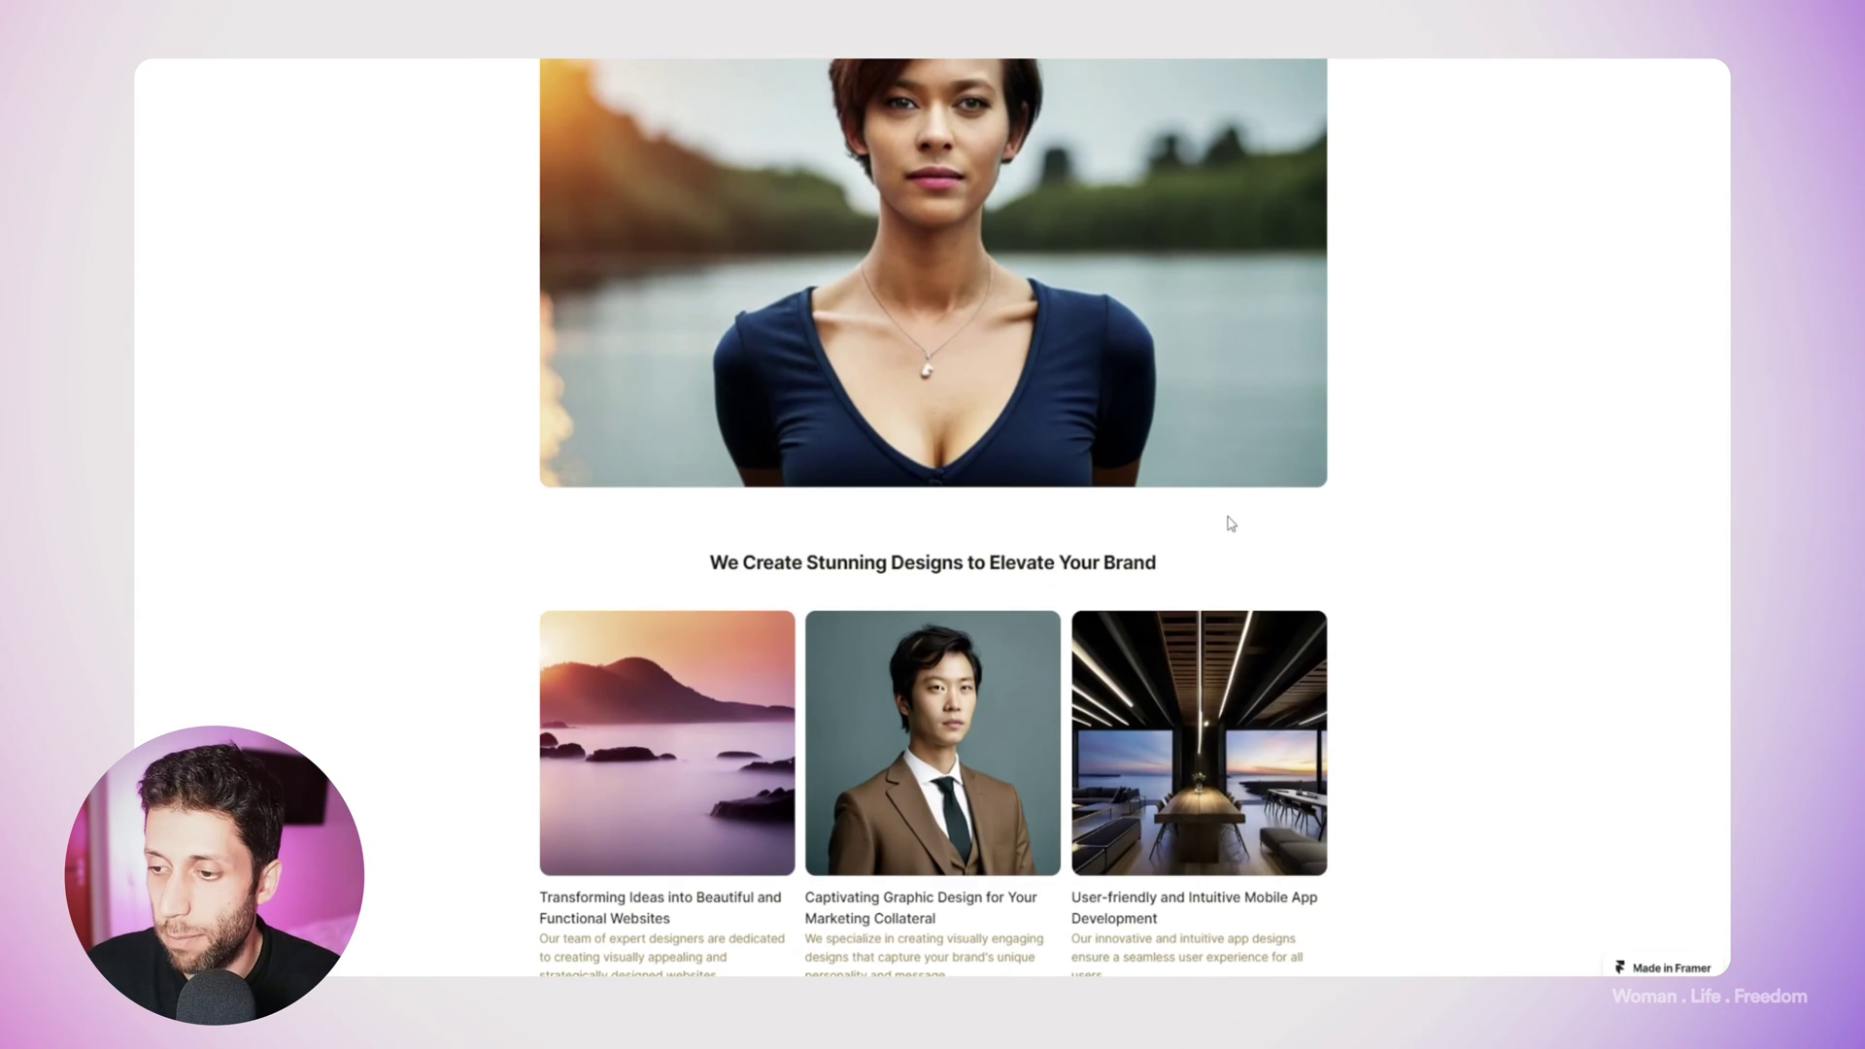
pyautogui.scroll(-2, 1230, 521)
pyautogui.scroll(-1, 1232, 521)
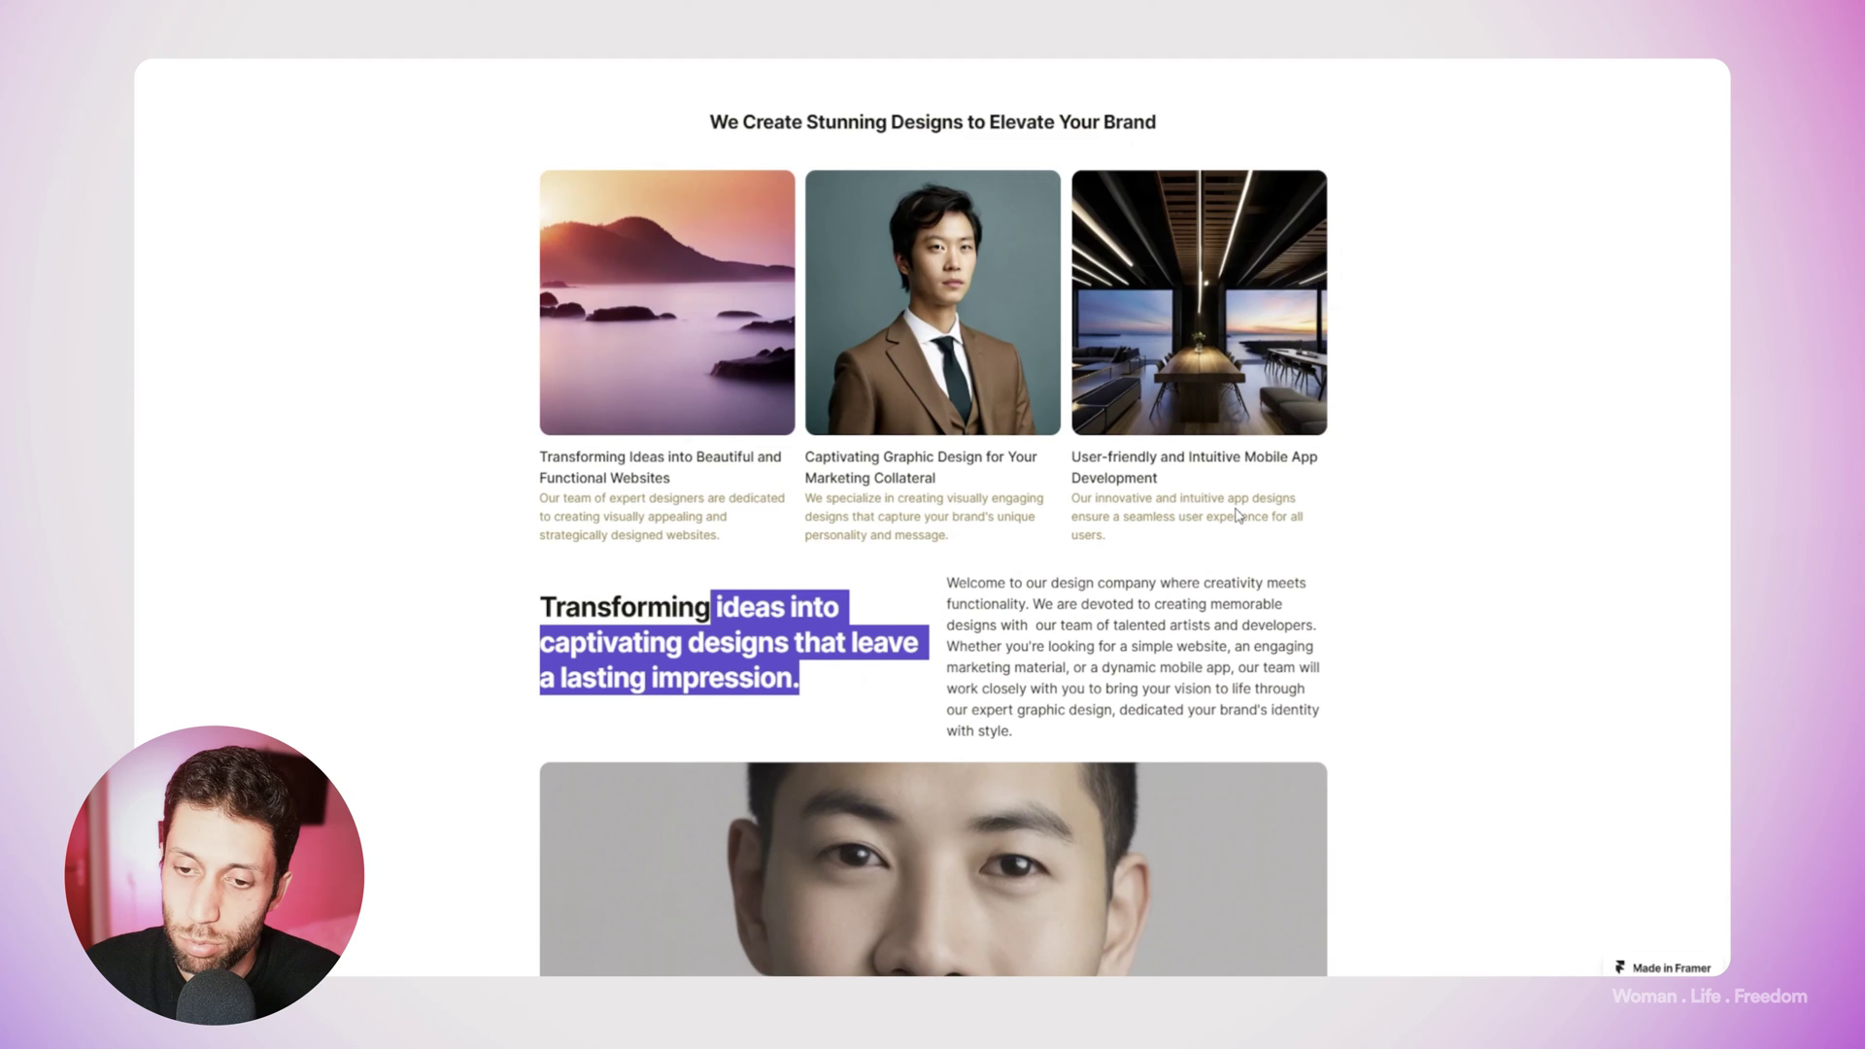
pyautogui.scroll(-2, 1236, 518)
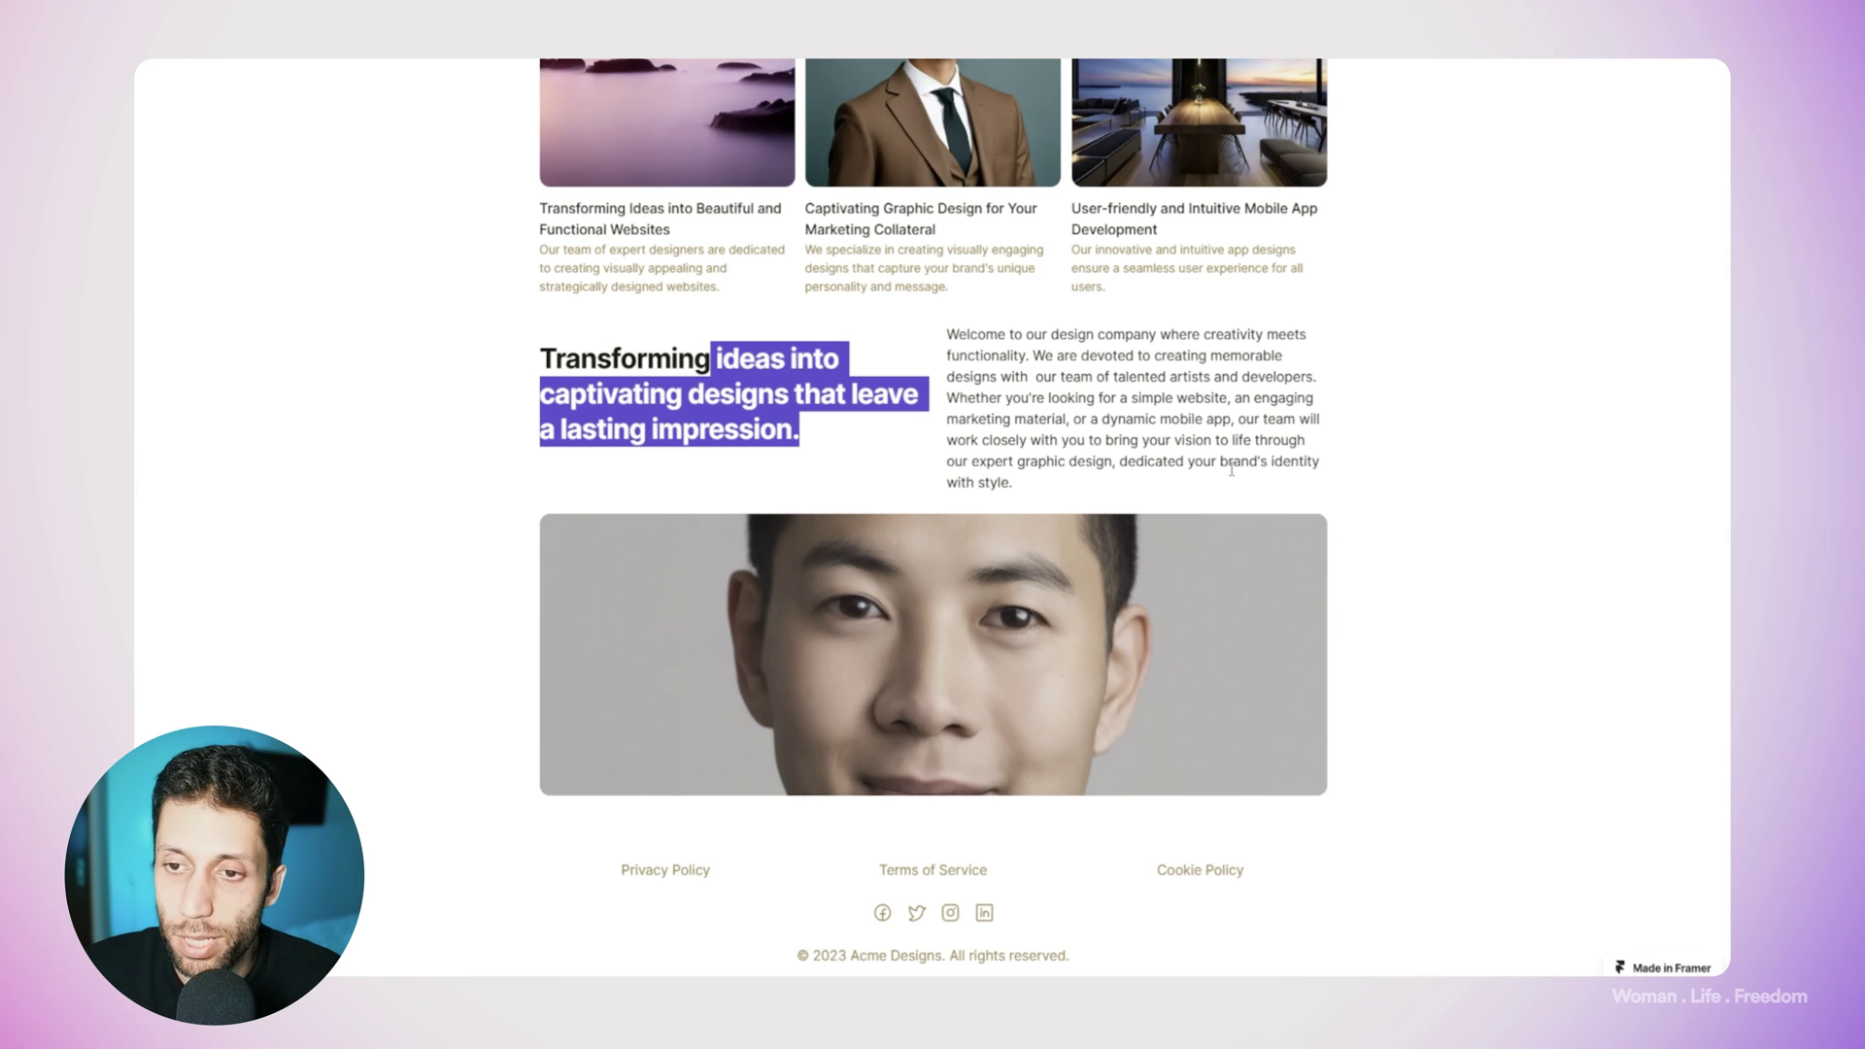
pyautogui.scroll(5, 1074, 514)
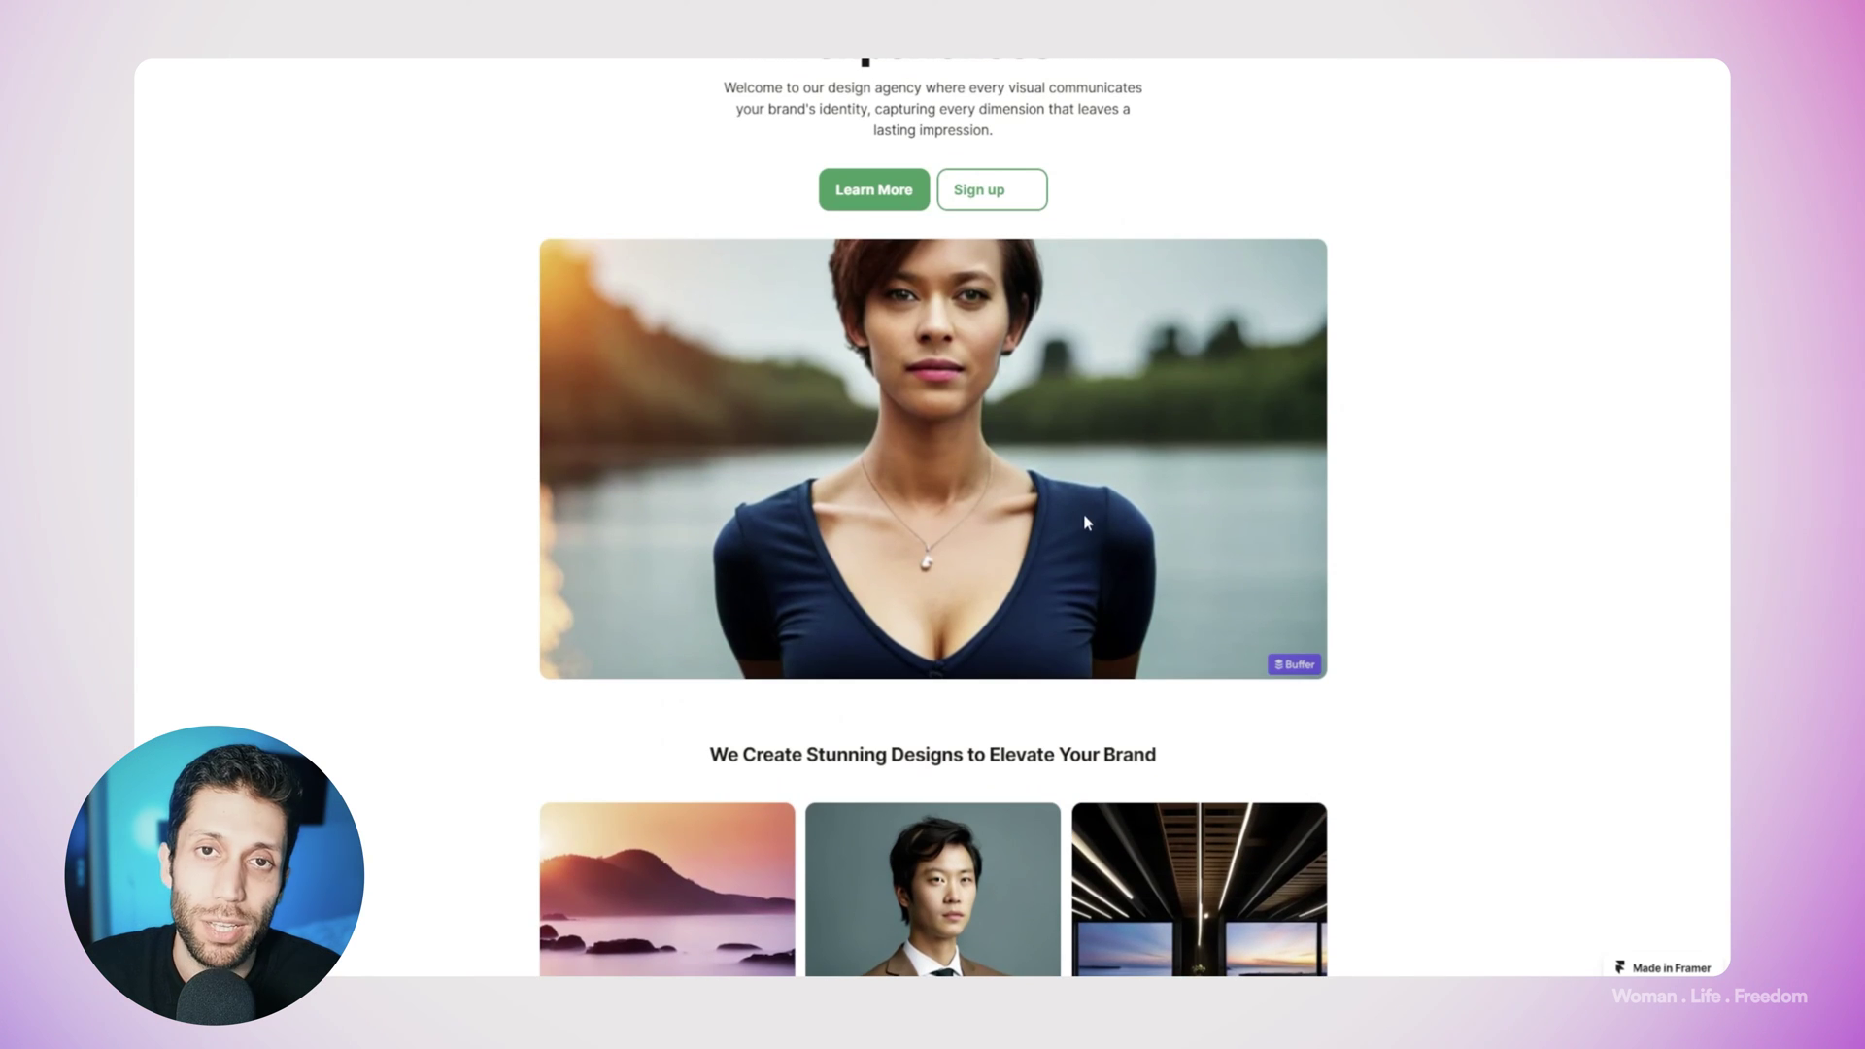
pyautogui.scroll(2, 933, 510)
pyautogui.scroll(1, 972, 538)
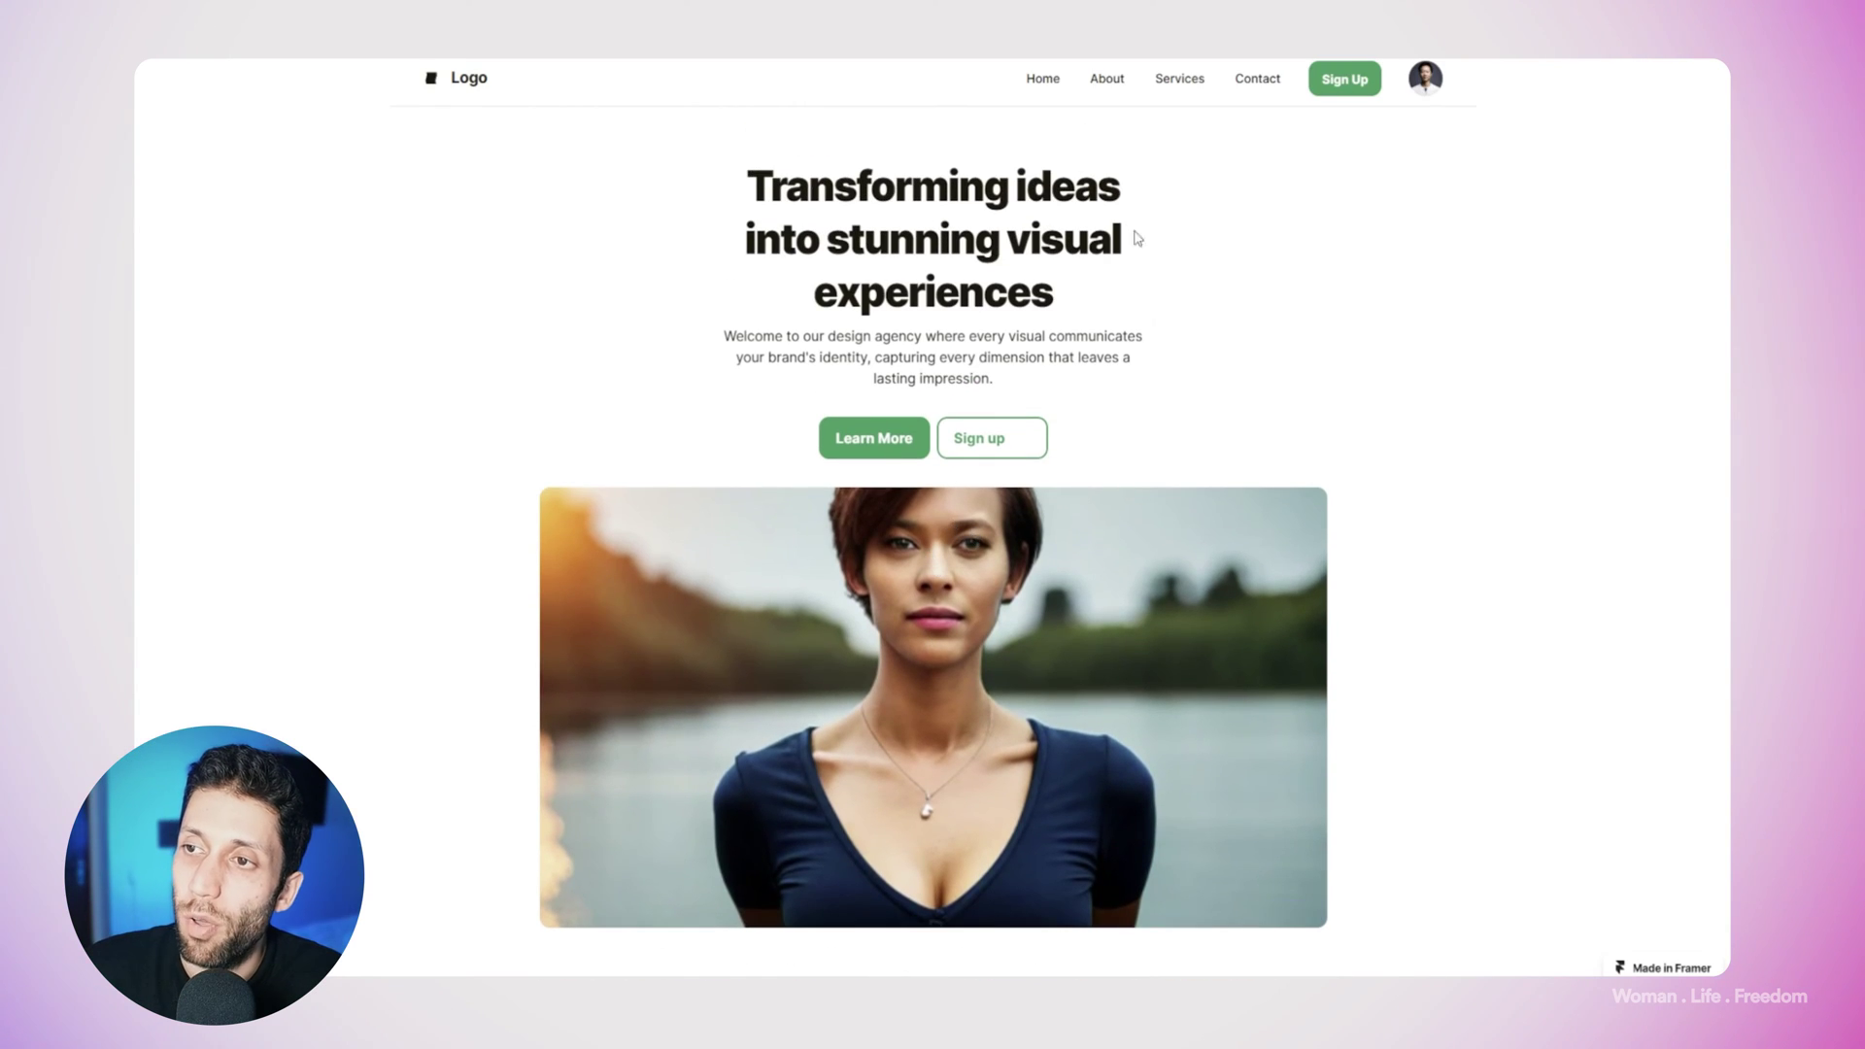